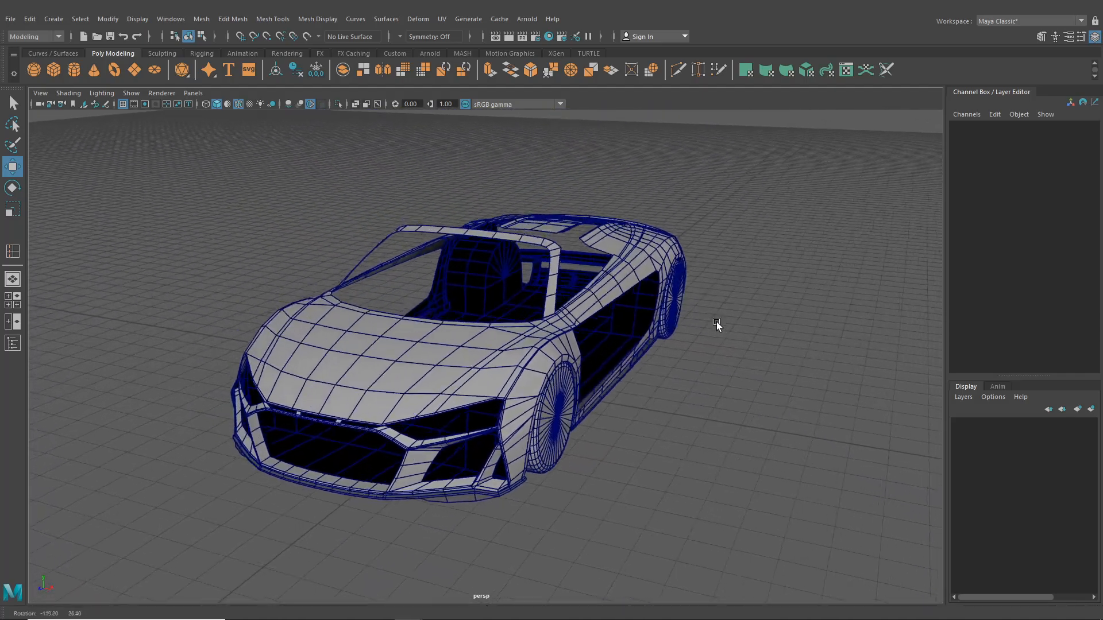
Examine the car body's mesh from the rear, the side and the front fender around the door opening.
scroll(508, 330, "up", 5)
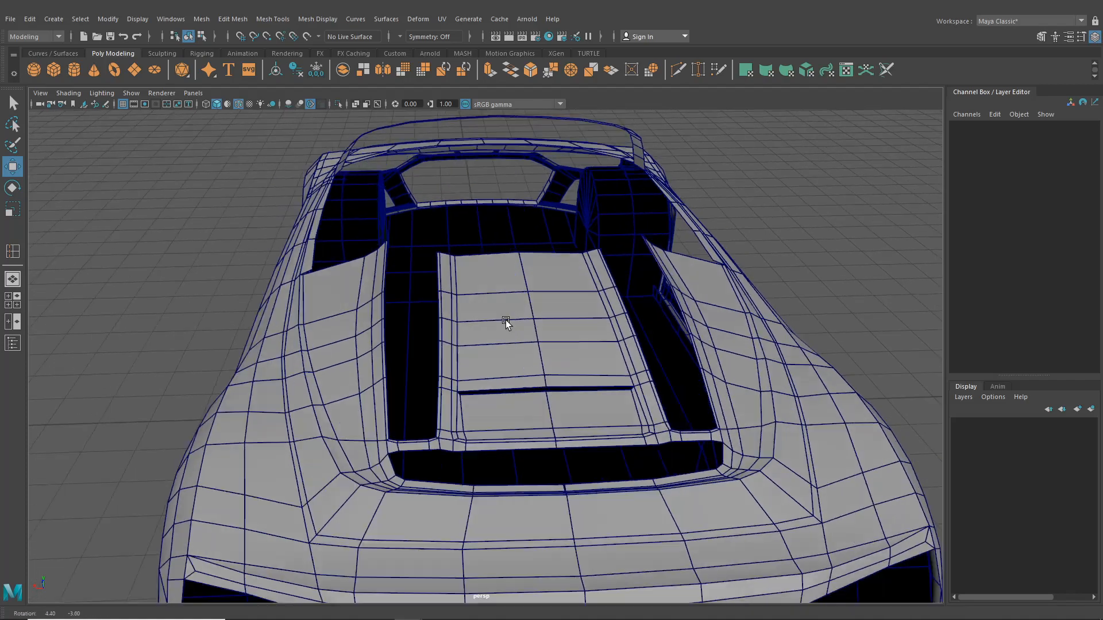
scroll(649, 333, "down", 5)
left_click_drag(638, 334, 684, 381, "alt")
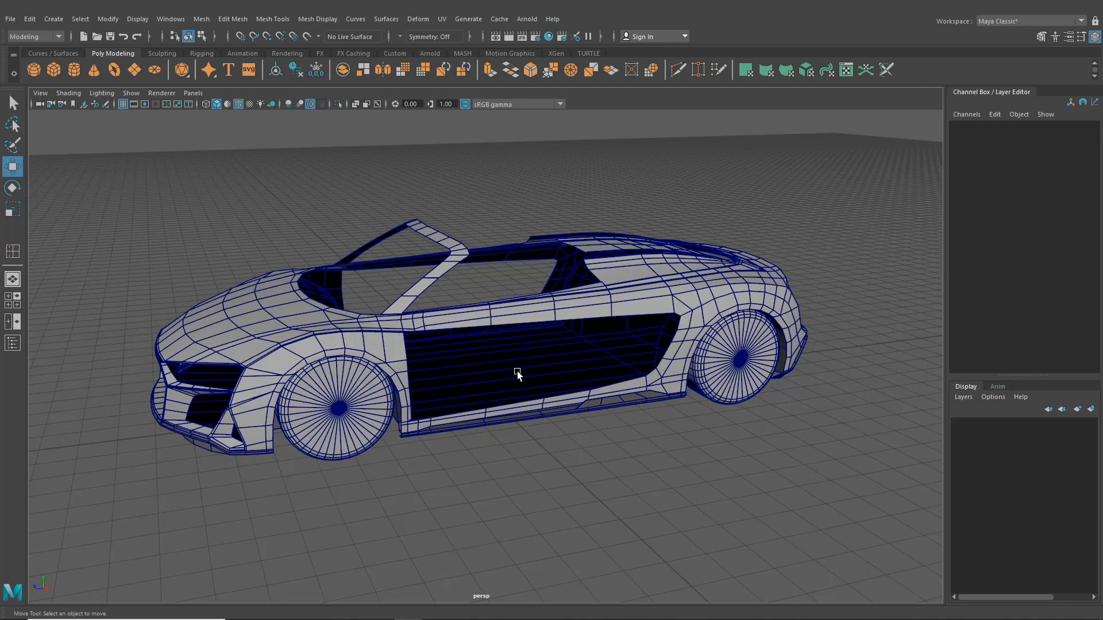
left_click_drag(517, 373, 487, 436, "alt")
scroll(553, 356, "up", 5)
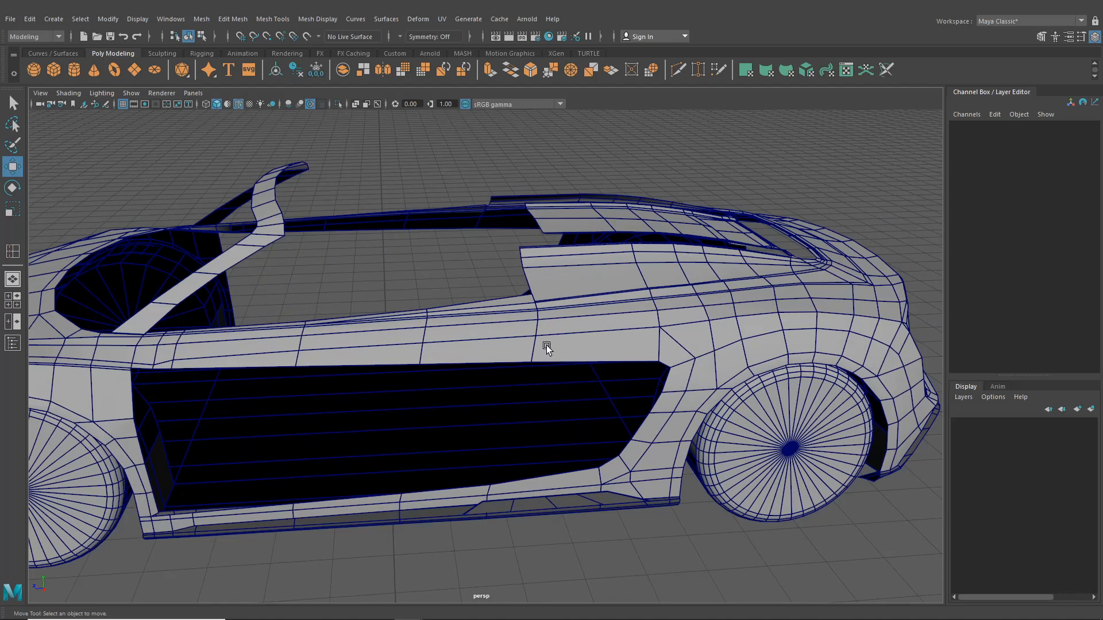
left_click_drag(430, 213, 461, 226, "alt")
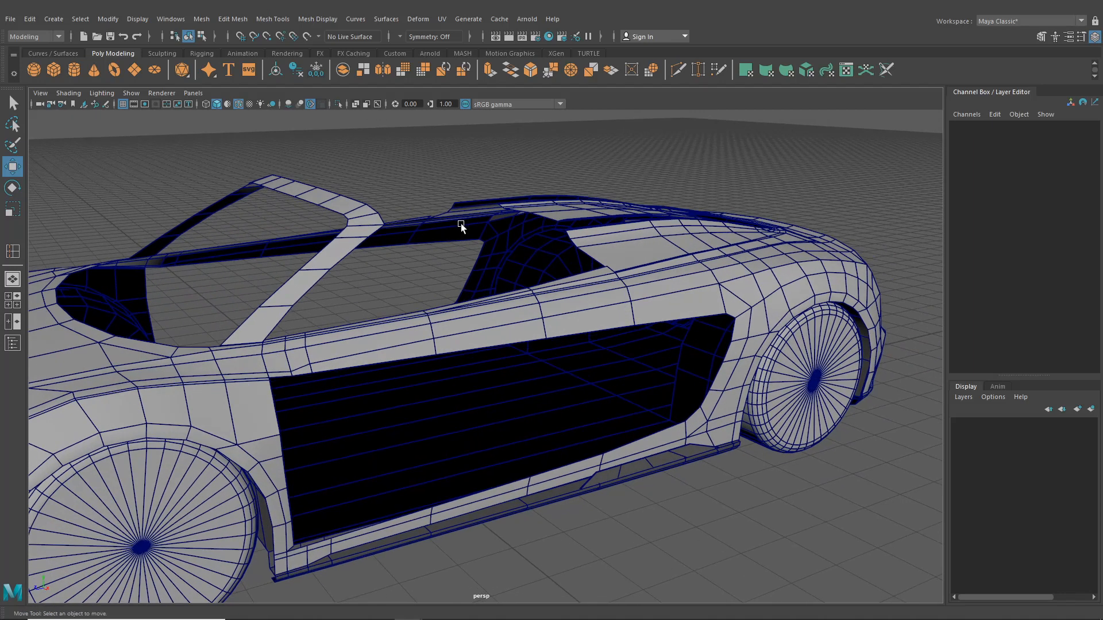
left_click_drag(394, 446, 300, 443, "alt")
middle_click_drag(300, 442, 556, 438, "alt")
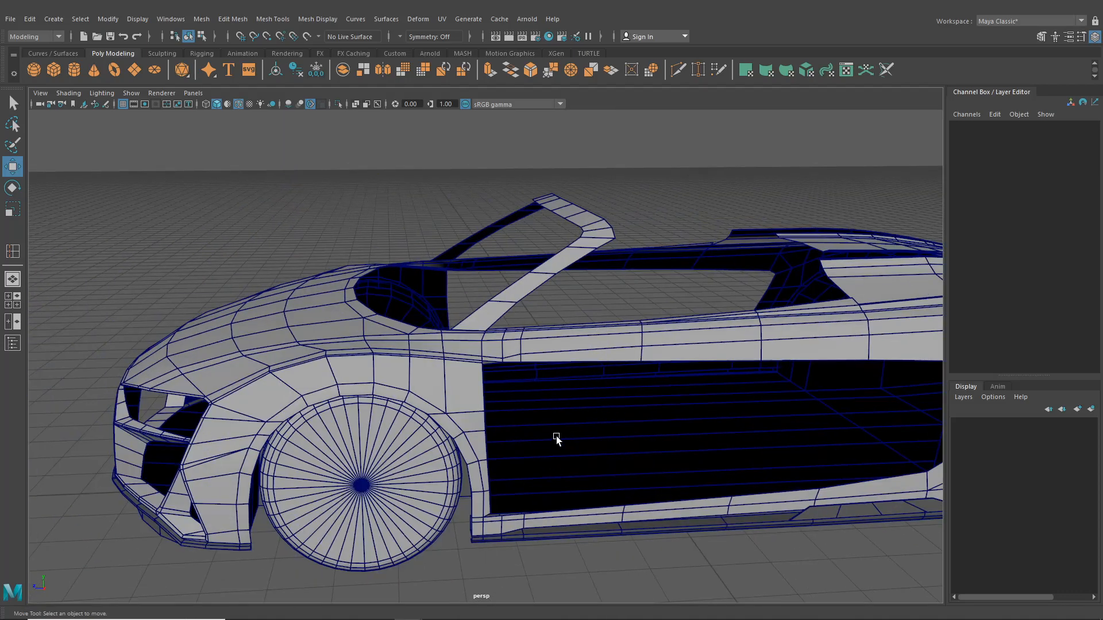
scroll(525, 346, "up", 5)
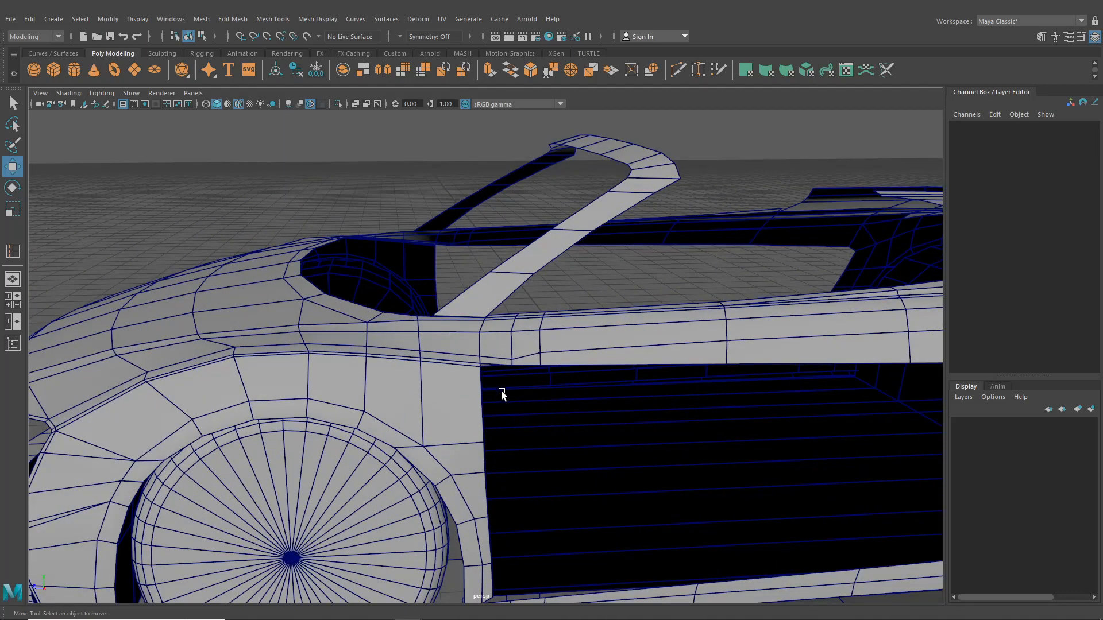
left_click_drag(501, 391, 415, 389, "alt")
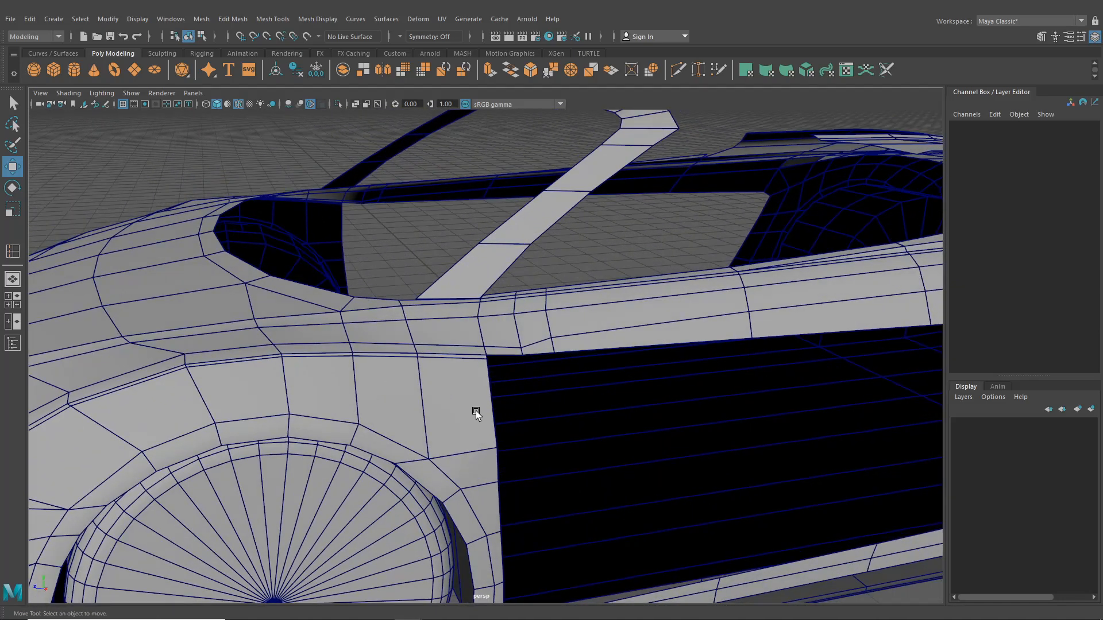
scroll(476, 411, "down", 3)
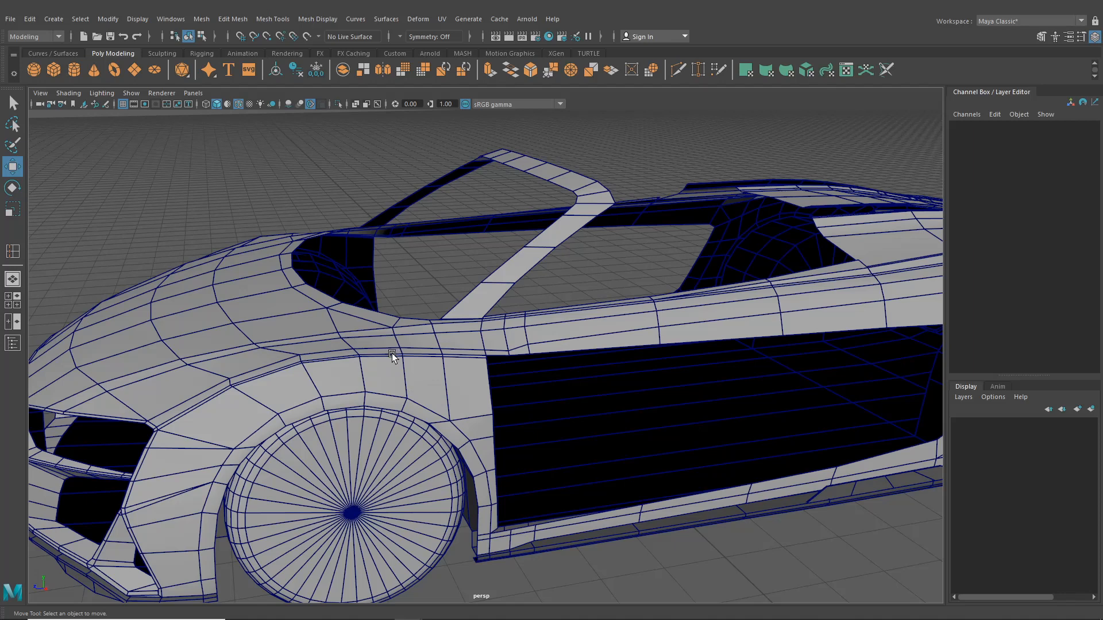
scroll(594, 377, "down", 2)
middle_click_drag(594, 377, 502, 380, "alt")
left_click_drag(502, 380, 436, 383, "alt")
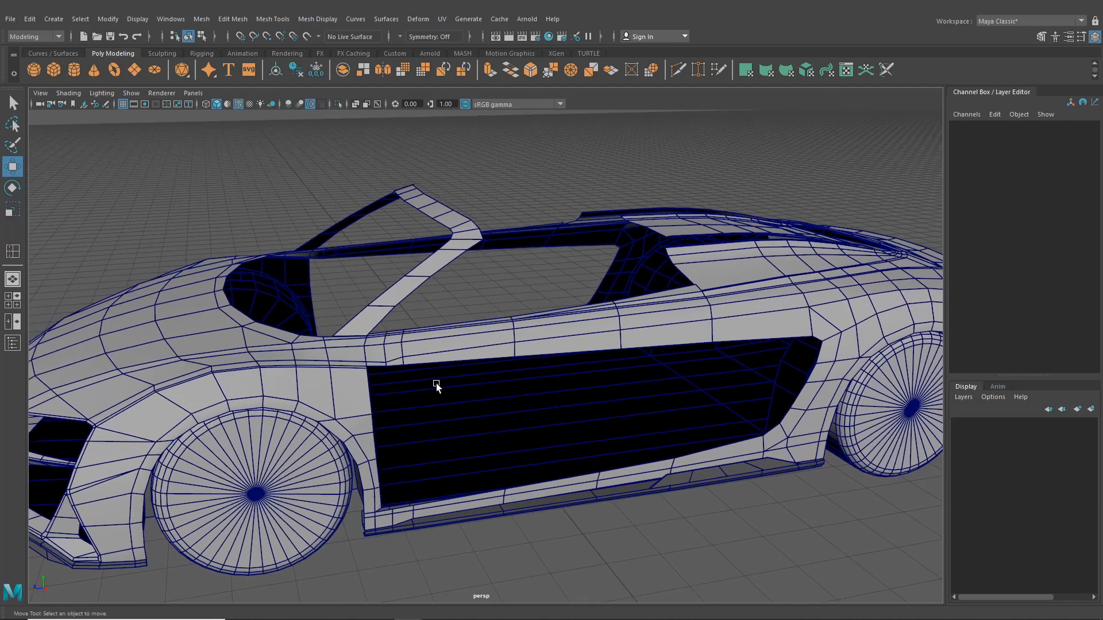
Compare the door opening and body lines with the side-view blueprint in the four-view layout.
left_click(12, 308)
scroll(689, 480, "down", 3)
scroll(689, 480, "up", 5)
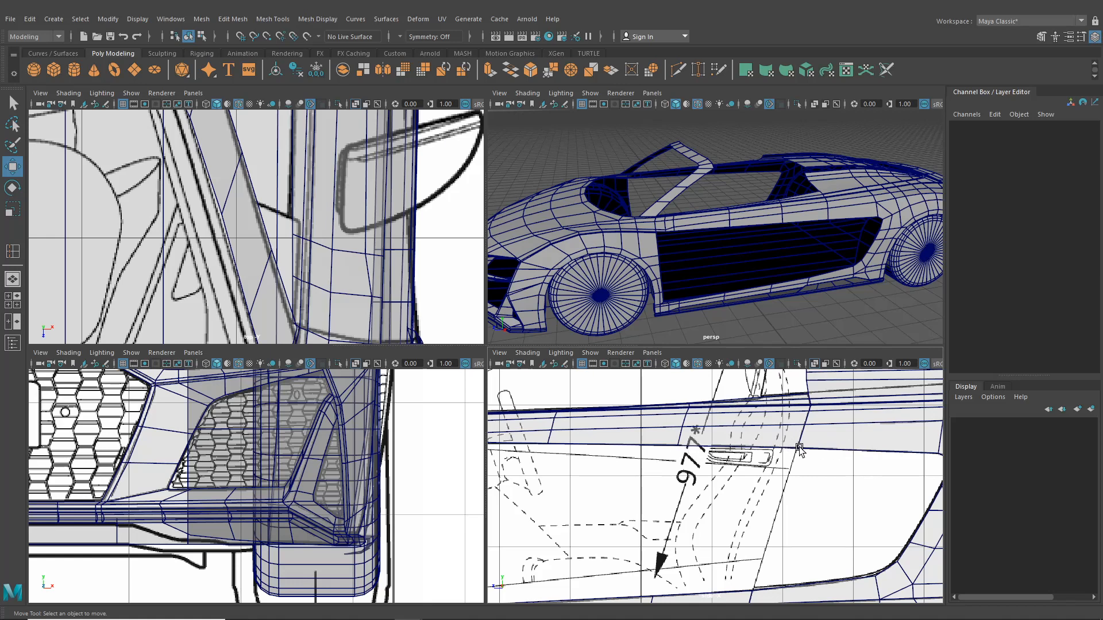
middle_click_drag(799, 449, 722, 453, "alt")
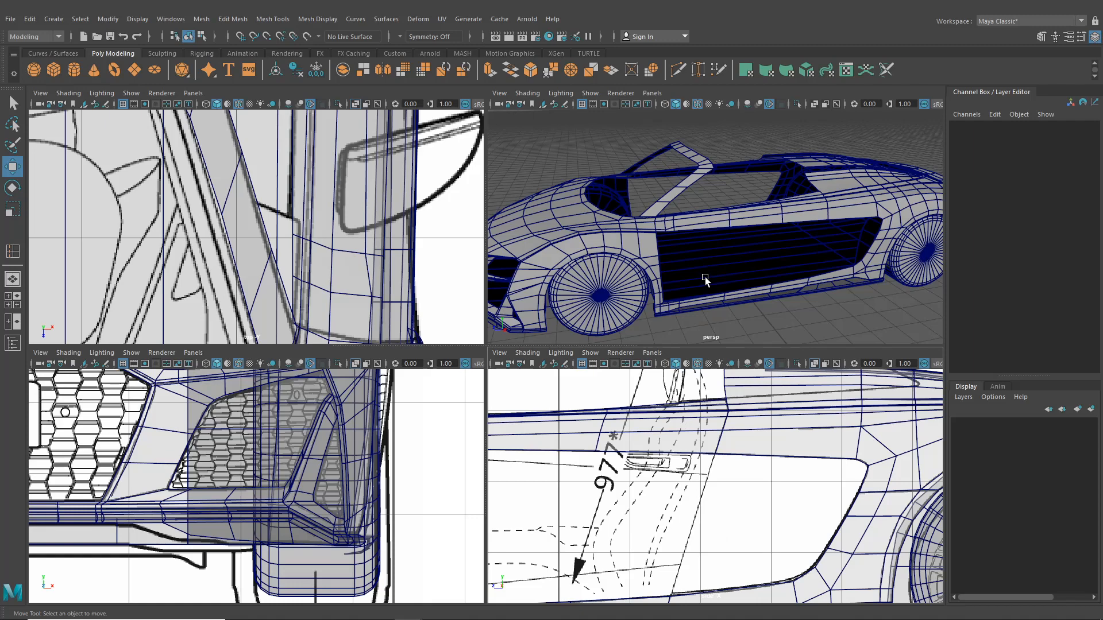
key("space")
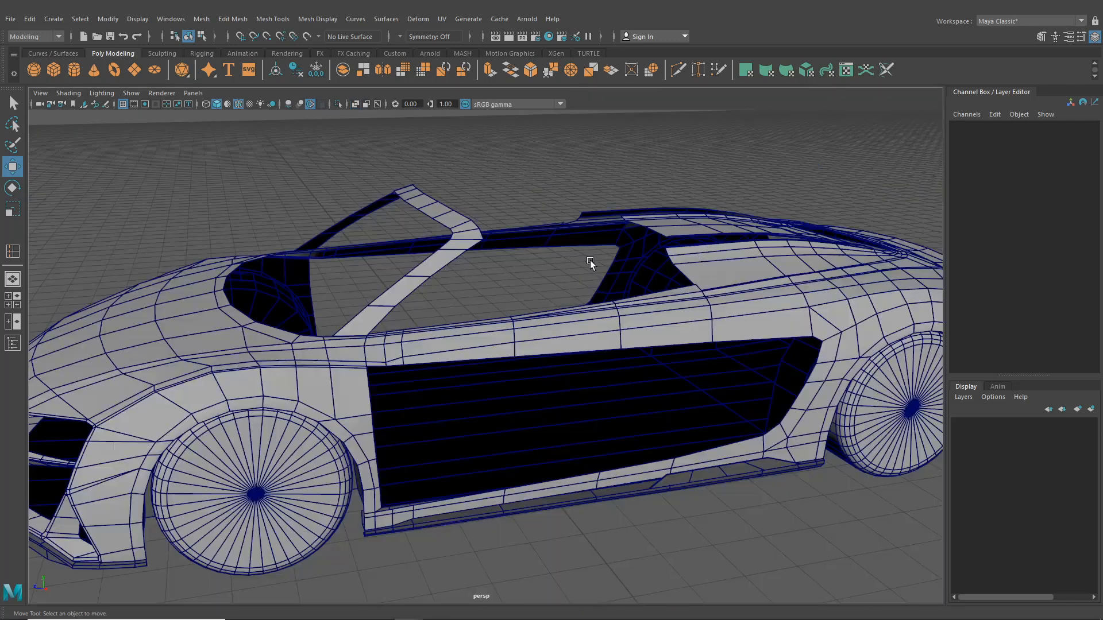
Target-weld the two close vertex pairs at the door opening's upper front corner and the adjacent fender crease point.
scroll(590, 258, "up", 6)
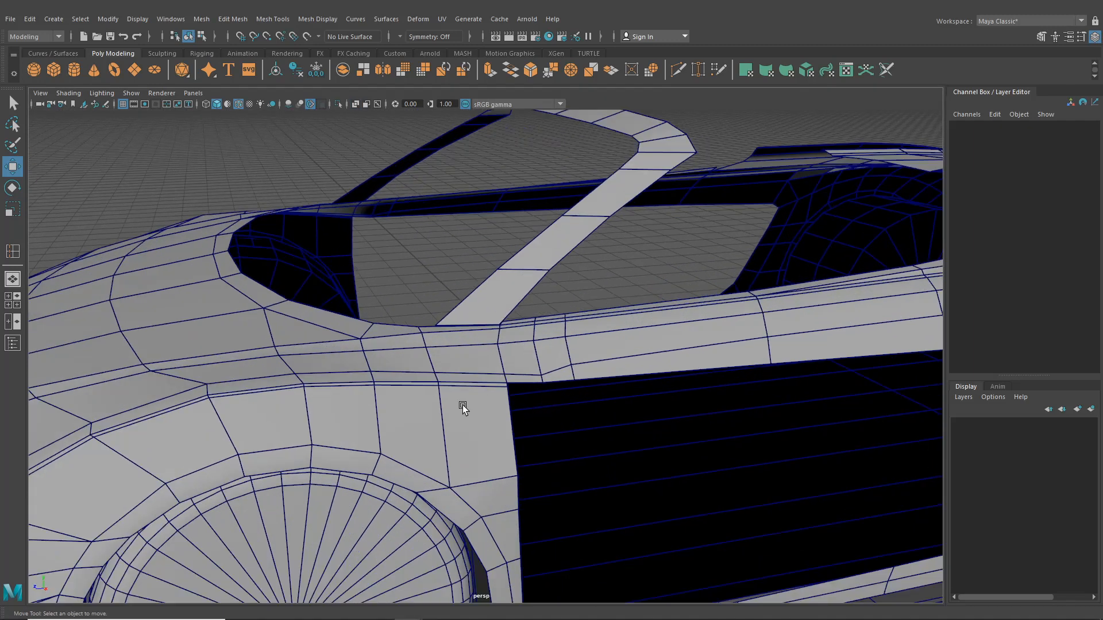
left_click_drag(495, 406, 511, 430, "alt")
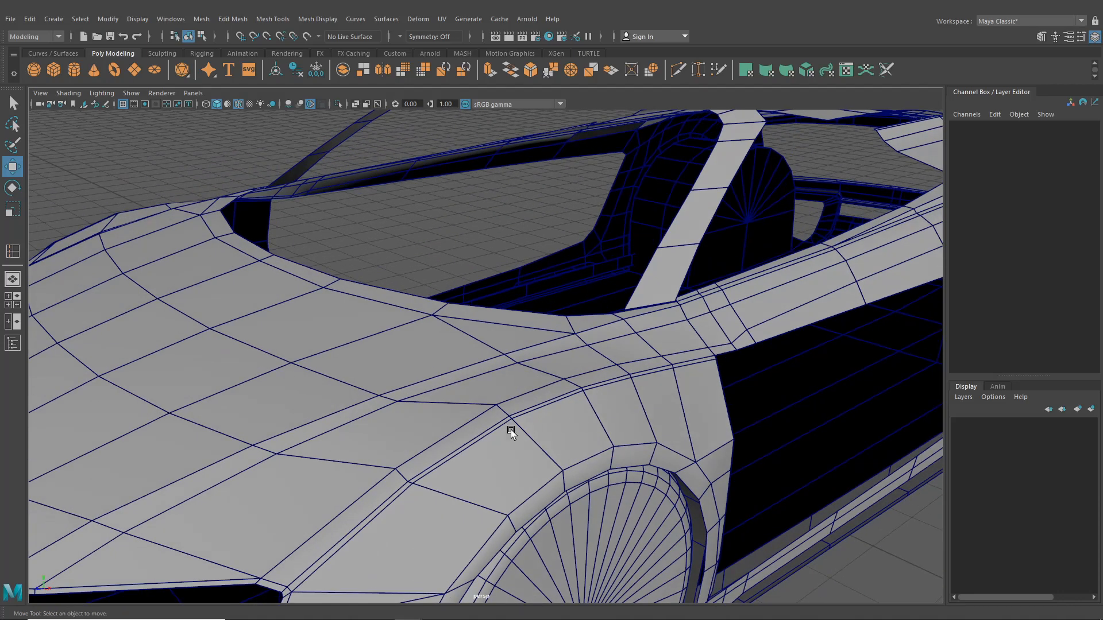
left_click_drag(804, 315, 575, 339, "alt")
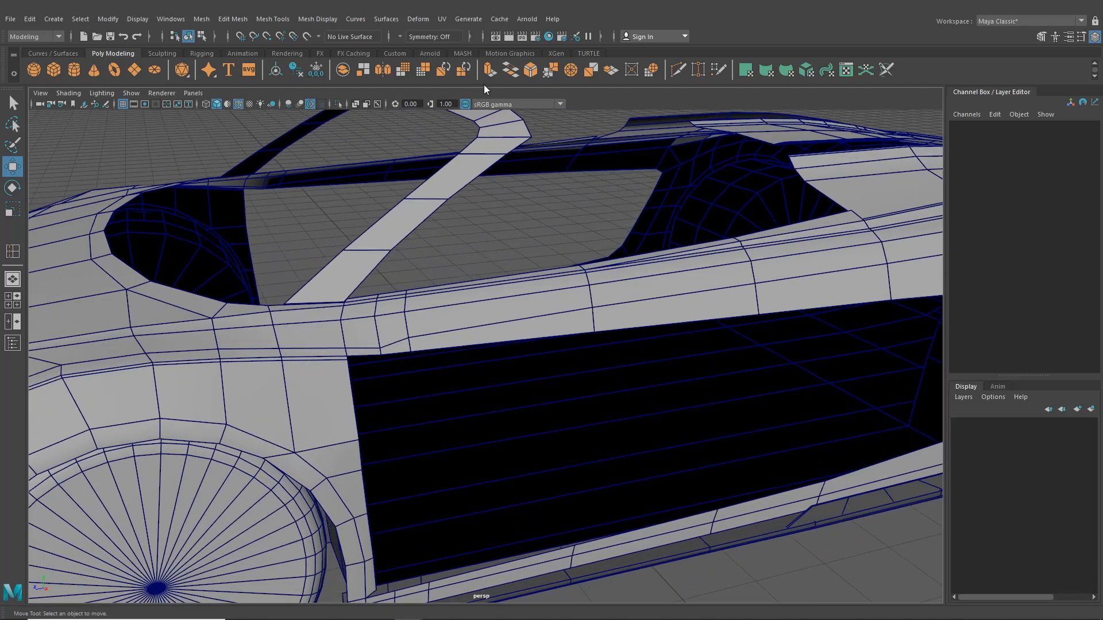
left_click(697, 71)
middle_click_drag(562, 221, 665, 206, "alt")
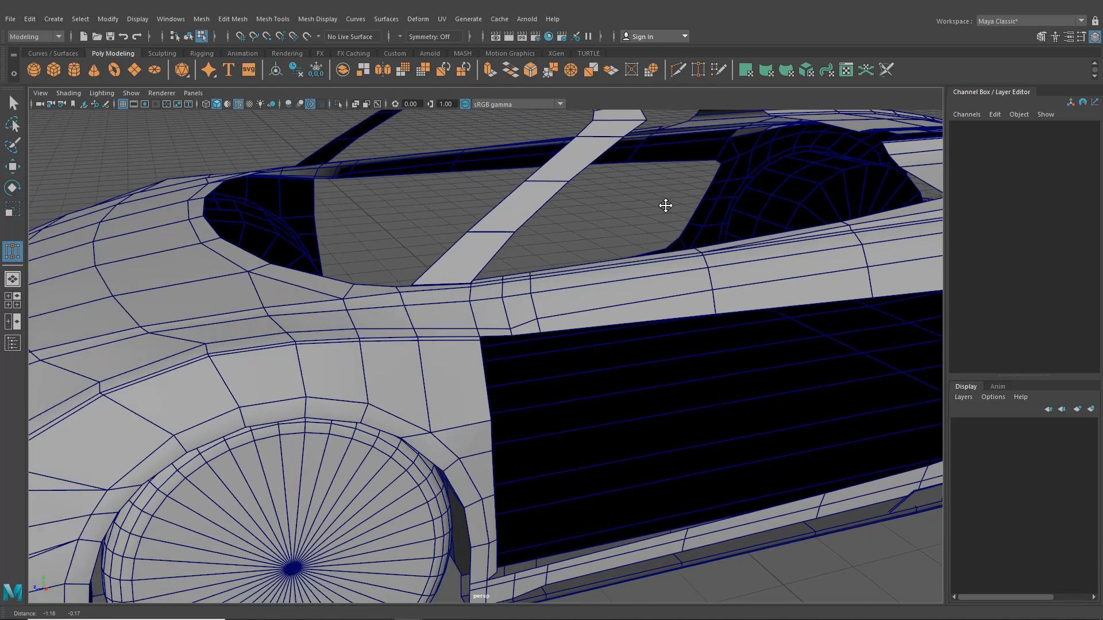
right_click_drag(436, 308, 579, 359, "shift")
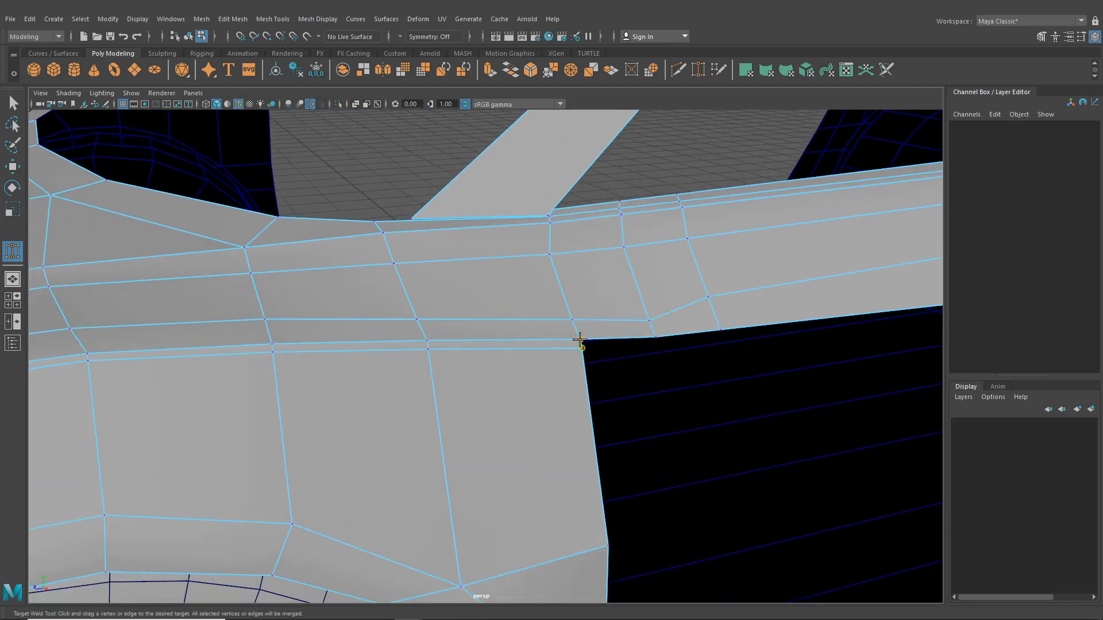
left_click_drag(579, 340, 574, 341)
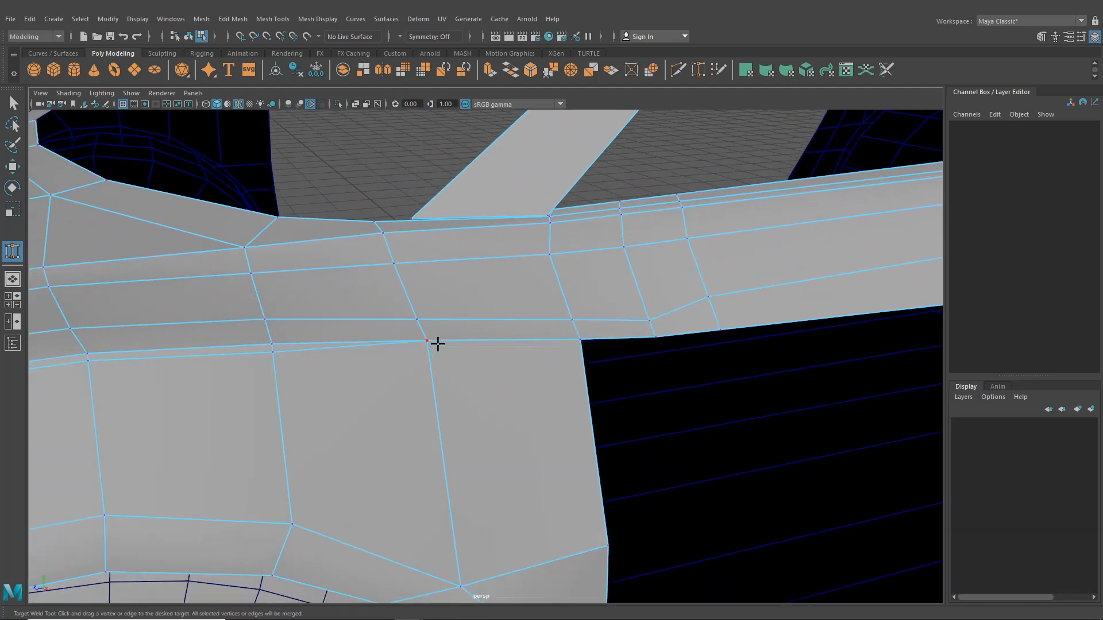
left_click_drag(438, 342, 461, 367, "alt")
Cut a new edge with Multi-Cut along the fender crease, ending at the welded vertex in front of the door opening.
left_click(13, 167)
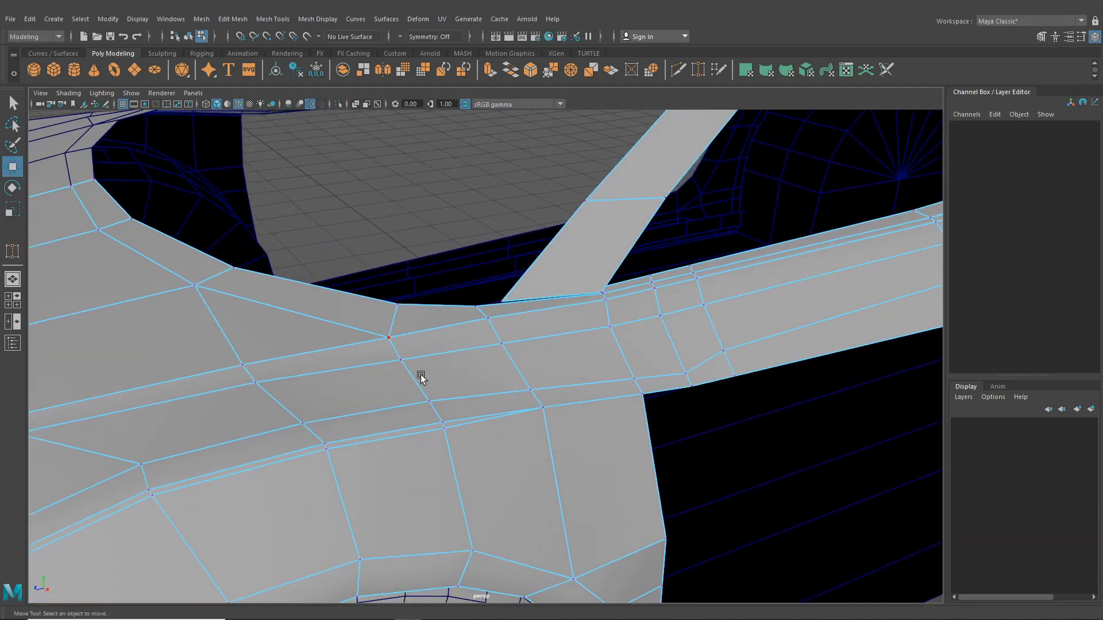
left_click(678, 70)
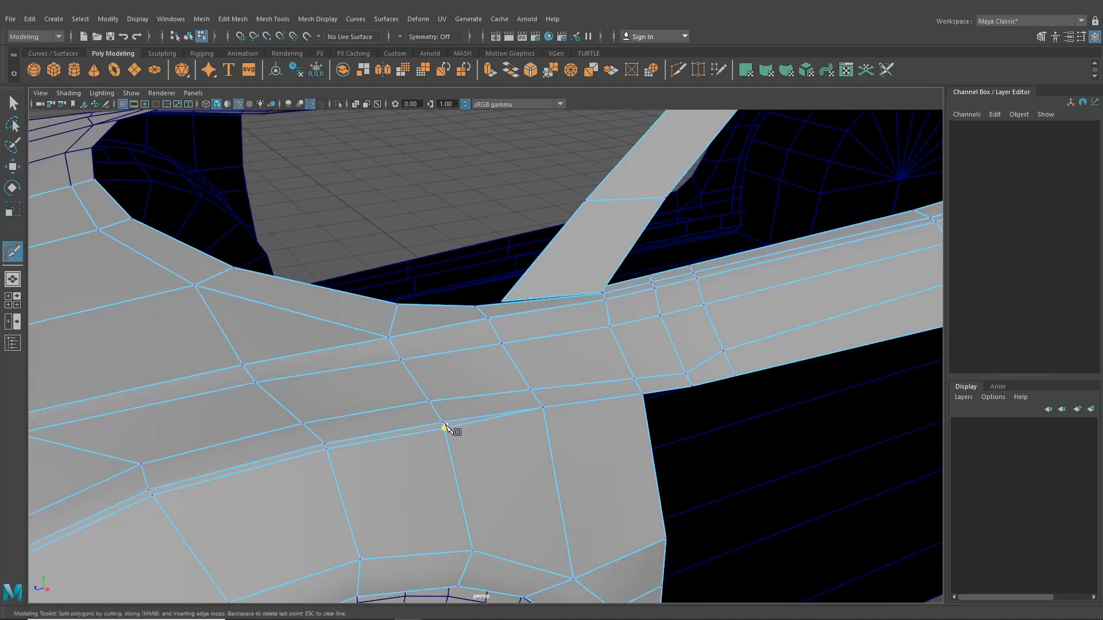
scroll(460, 431, "up", 4)
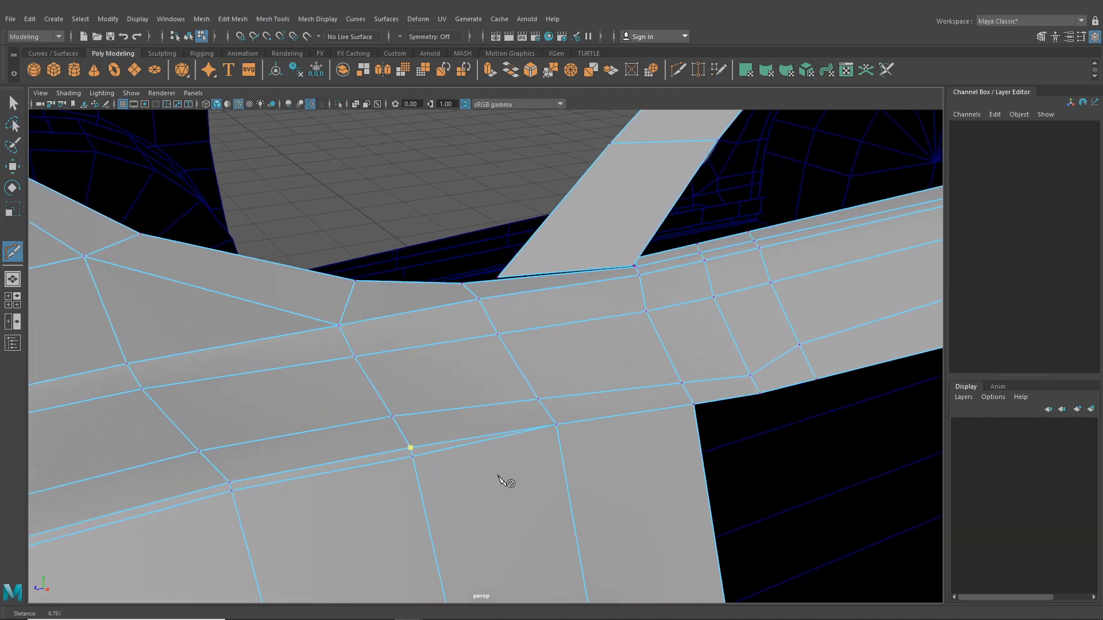
left_click(557, 422)
right_click(560, 435)
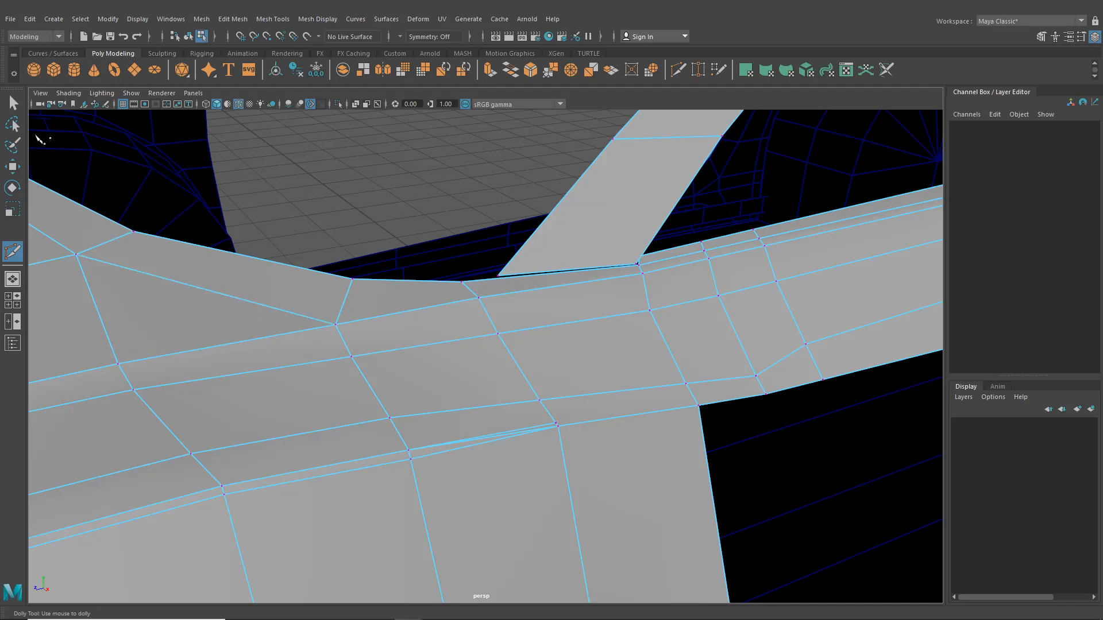
Delete the redundant edge just below the new cut on the fender crease.
left_click(13, 105)
right_click_drag(384, 292, 384, 257)
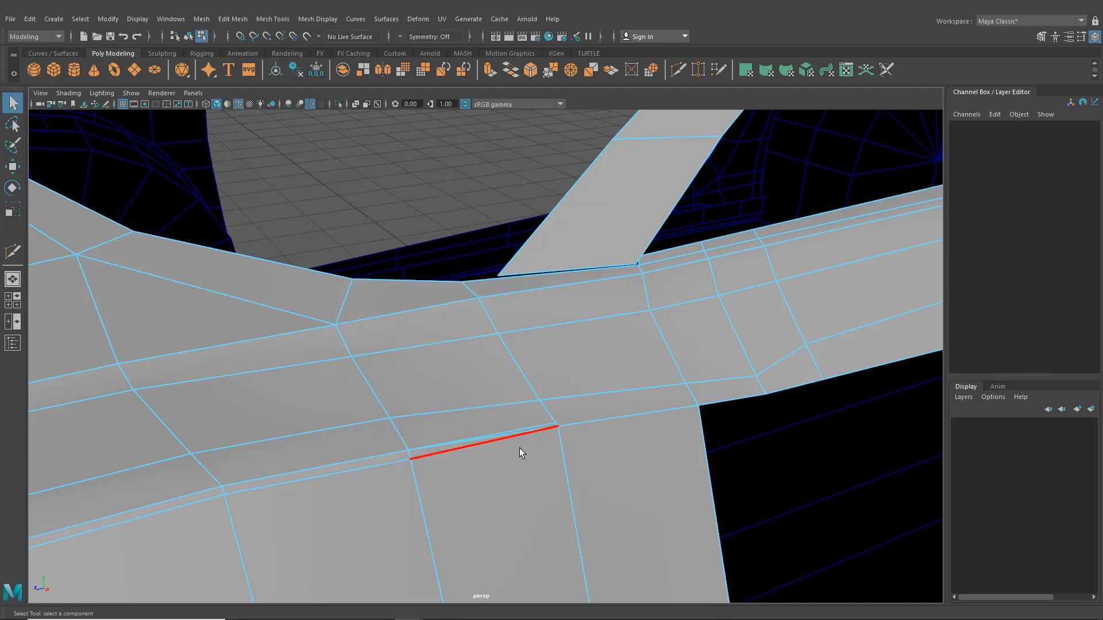
left_click(505, 435)
key("Delete")
scroll(491, 453, "down", 4)
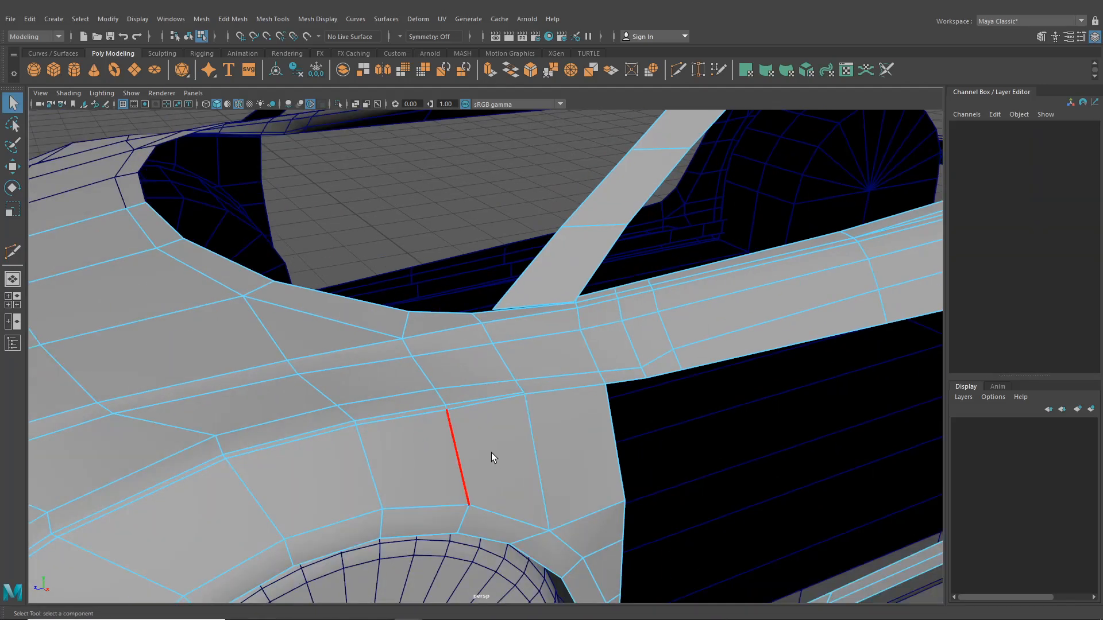
Move the lower fender crease vertices above the front wheel arch slightly to tighten and even out the crease line.
left_click_drag(492, 453, 570, 474, "alt")
scroll(569, 474, "up", 3)
right_click_drag(488, 293, 443, 294)
left_click(478, 303)
left_click(12, 167)
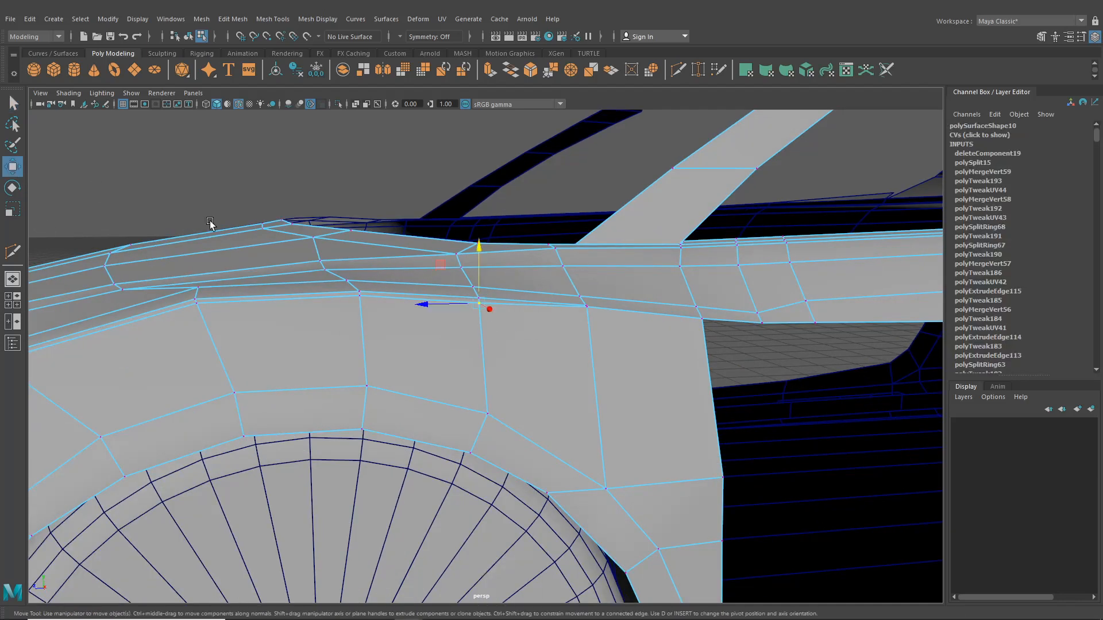
scroll(257, 283, "up", 4)
left_click_drag(462, 242, 463, 237)
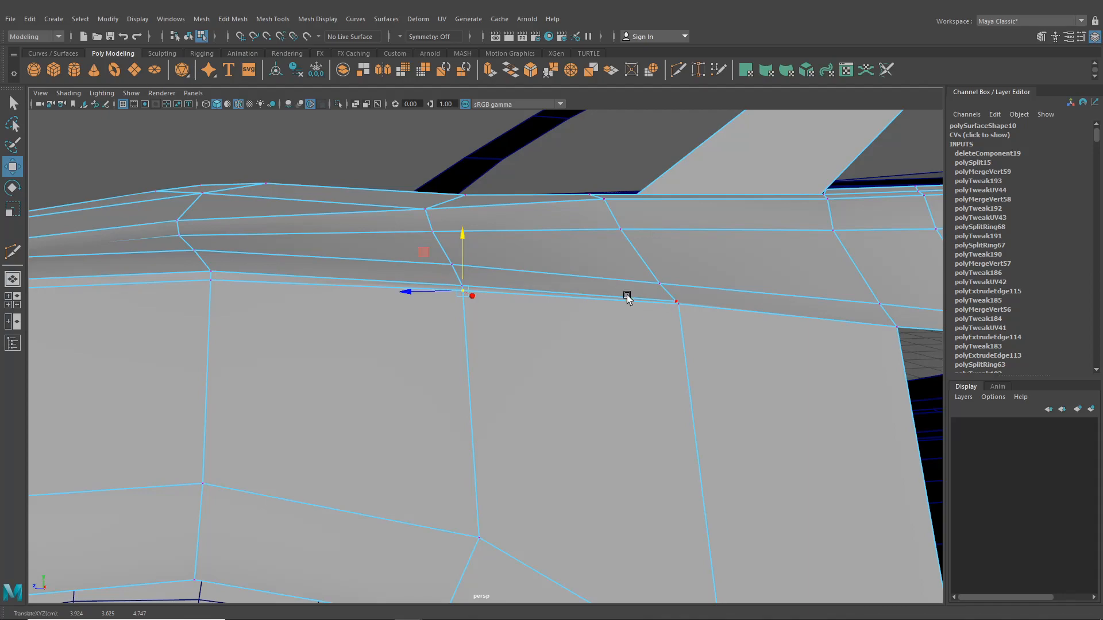
left_click(219, 286)
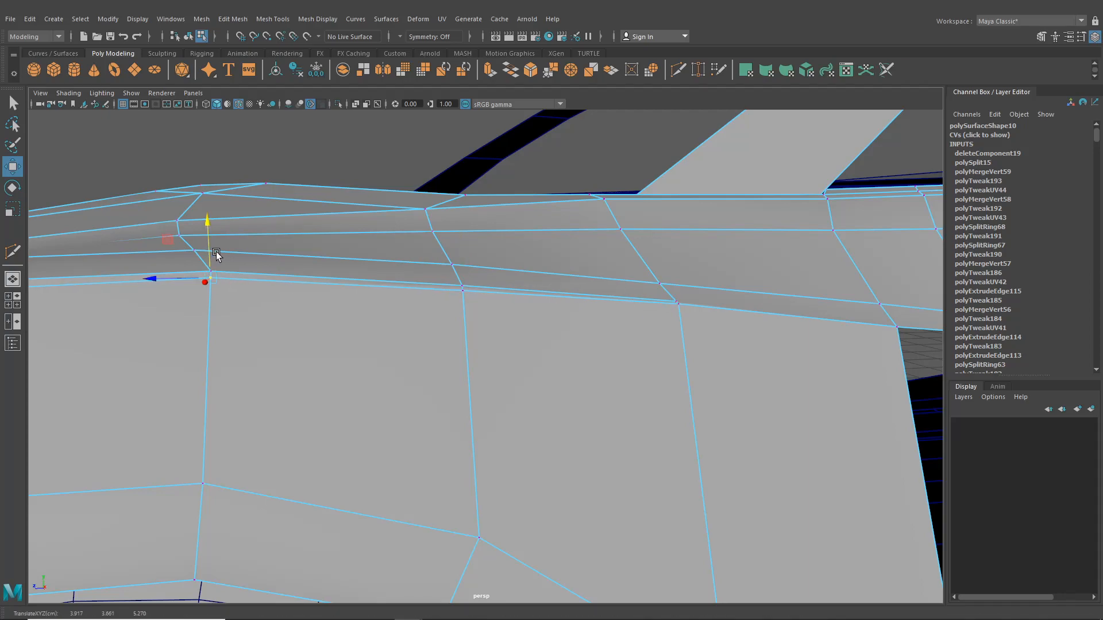
Inspect the fender crease and the door opening's upper edge back to its rear corner.
left_click_drag(216, 251, 304, 425, "alt")
scroll(304, 425, "up", 4)
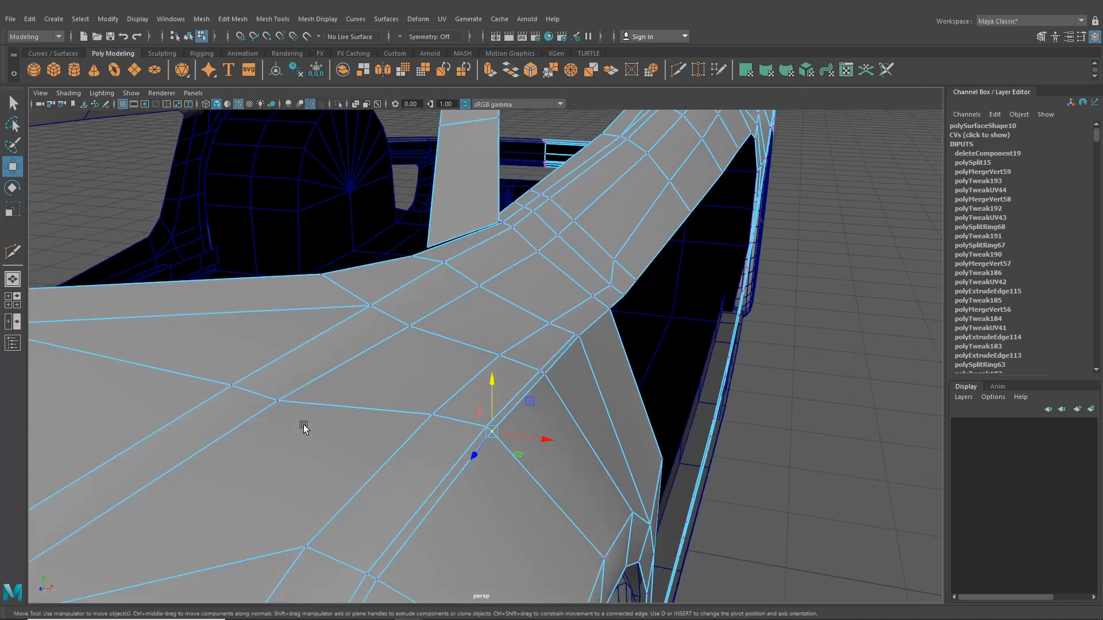
middle_click_drag(579, 411, 541, 419, "alt")
left_click_drag(541, 419, 581, 432, "alt")
middle_click_drag(582, 432, 511, 395, "alt")
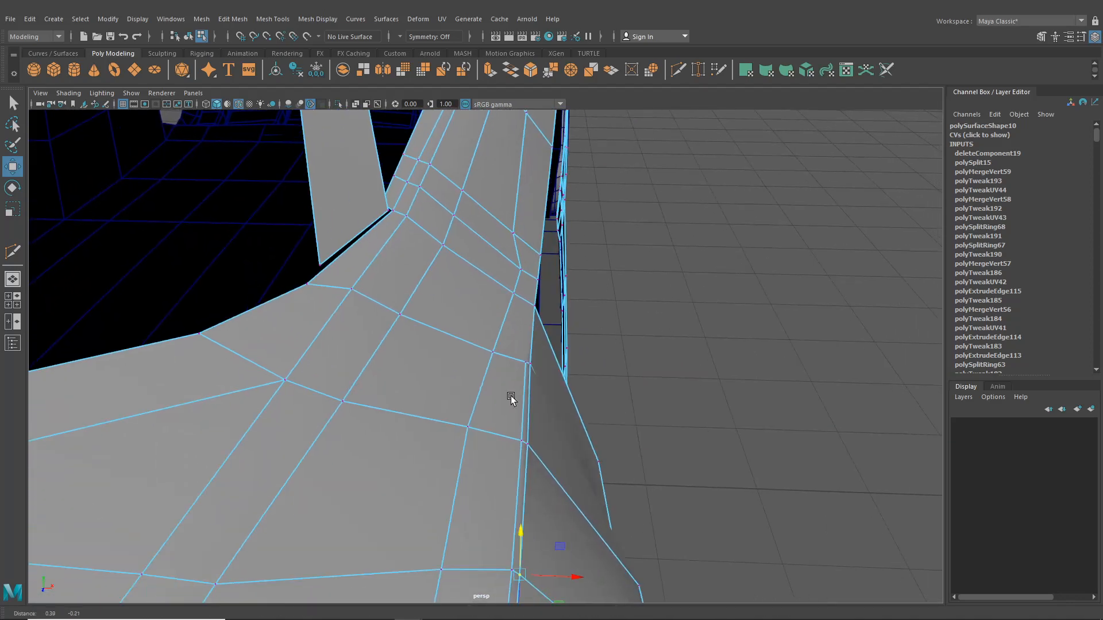
left_click(675, 70)
left_click_drag(665, 272, 450, 306, "alt")
scroll(450, 306, "down", 4)
middle_click_drag(552, 373, 347, 346, "alt")
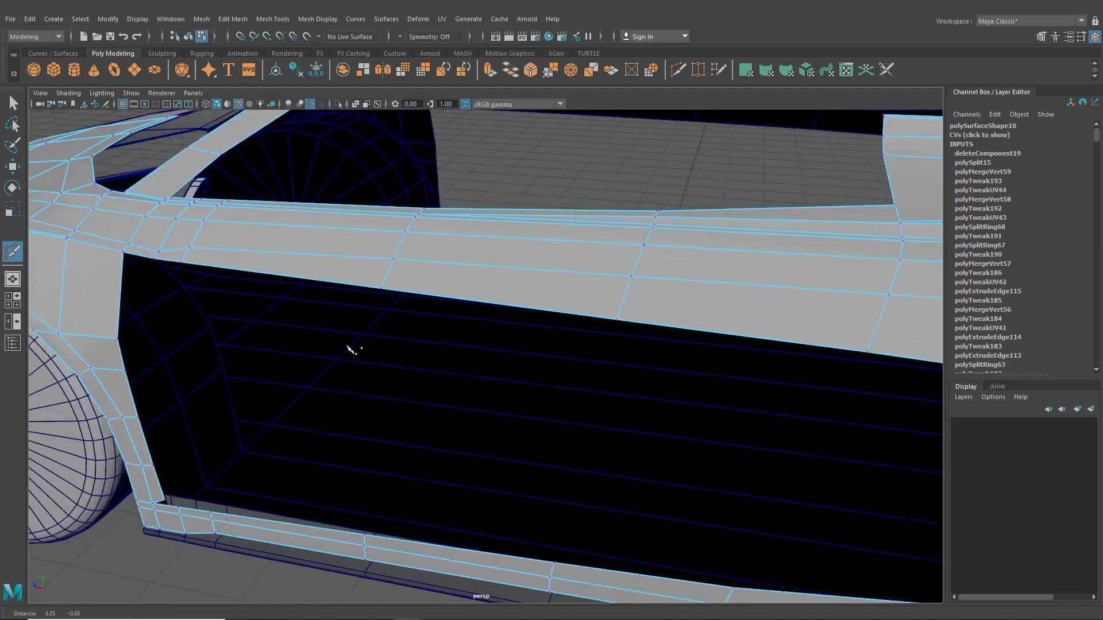
middle_click_drag(649, 350, 370, 329, "alt")
middle_click_drag(462, 374, 350, 379, "alt")
right_click_drag(488, 373, 712, 356, "alt")
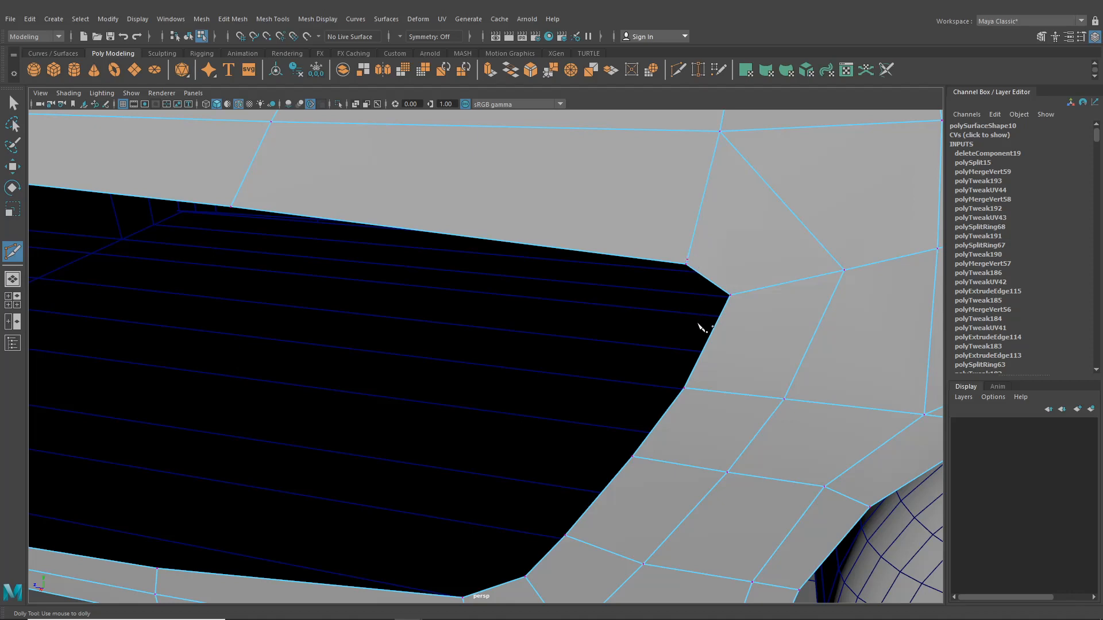
Insert an edge loop close to the upper edge of the door opening with the Insert Edge Loop tool.
left_click(273, 19)
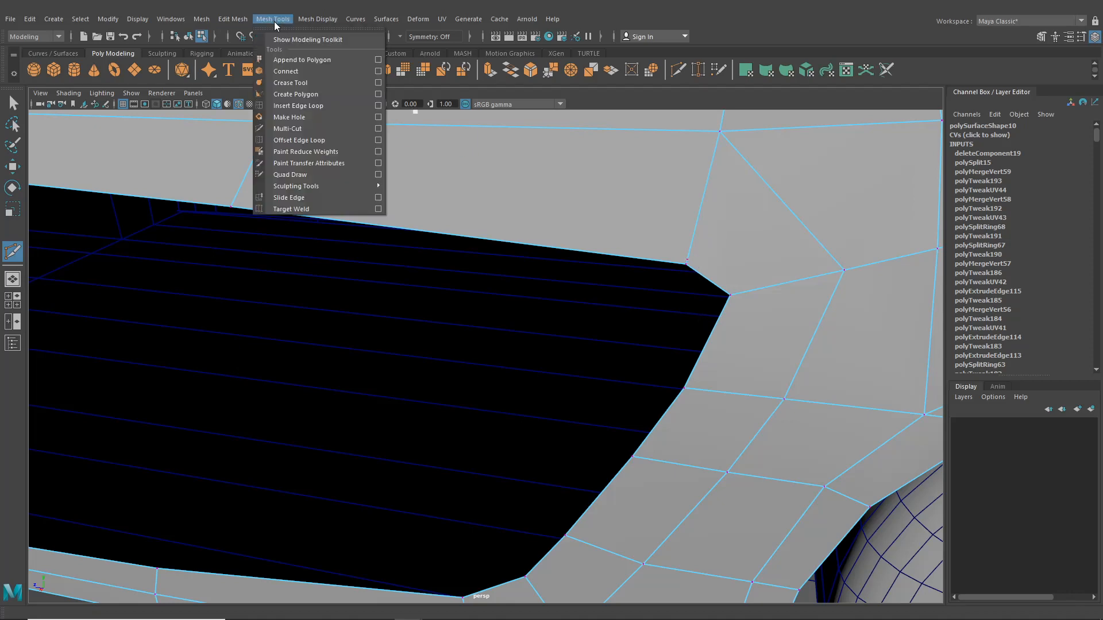
left_click(299, 106)
left_click_drag(422, 192, 501, 376, "alt")
scroll(545, 440, "up", 10)
key("ctrl+z")
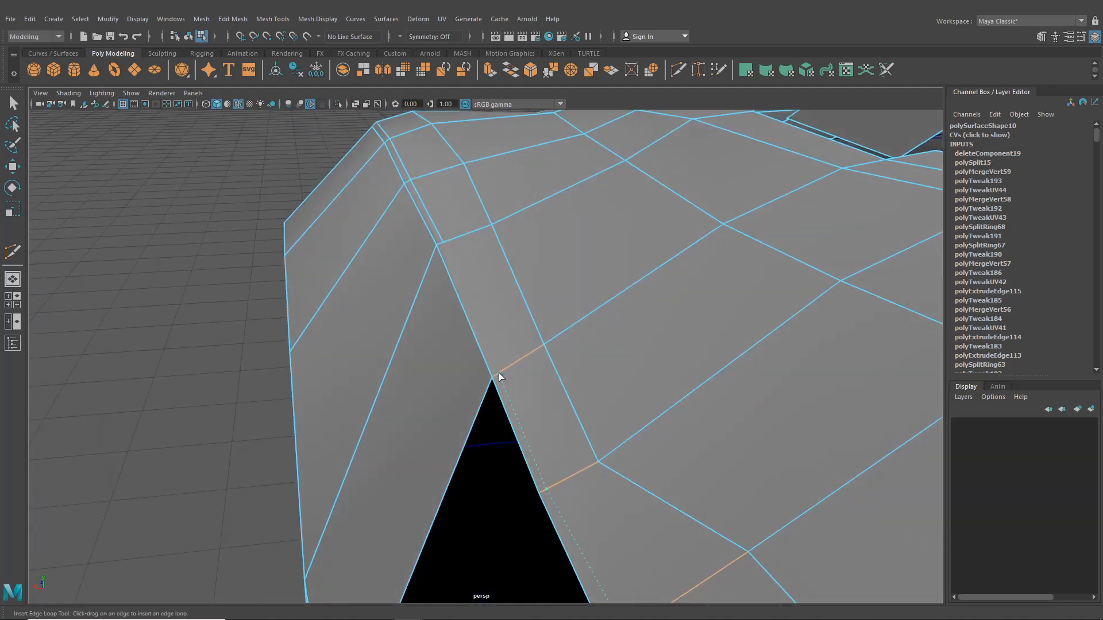
Extend the new edge loop forward with Multi-Cut, from the door opening's front upper corner to the next vertical edge.
left_click_drag(497, 376, 646, 407, "alt")
left_click(677, 72)
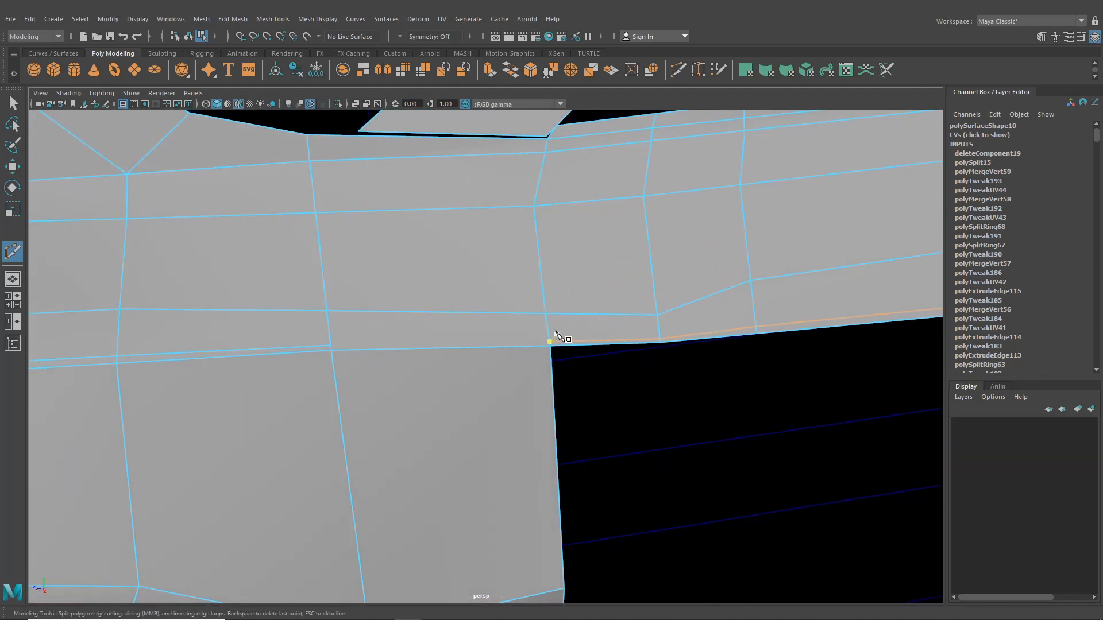
left_click_drag(330, 327, 329, 356)
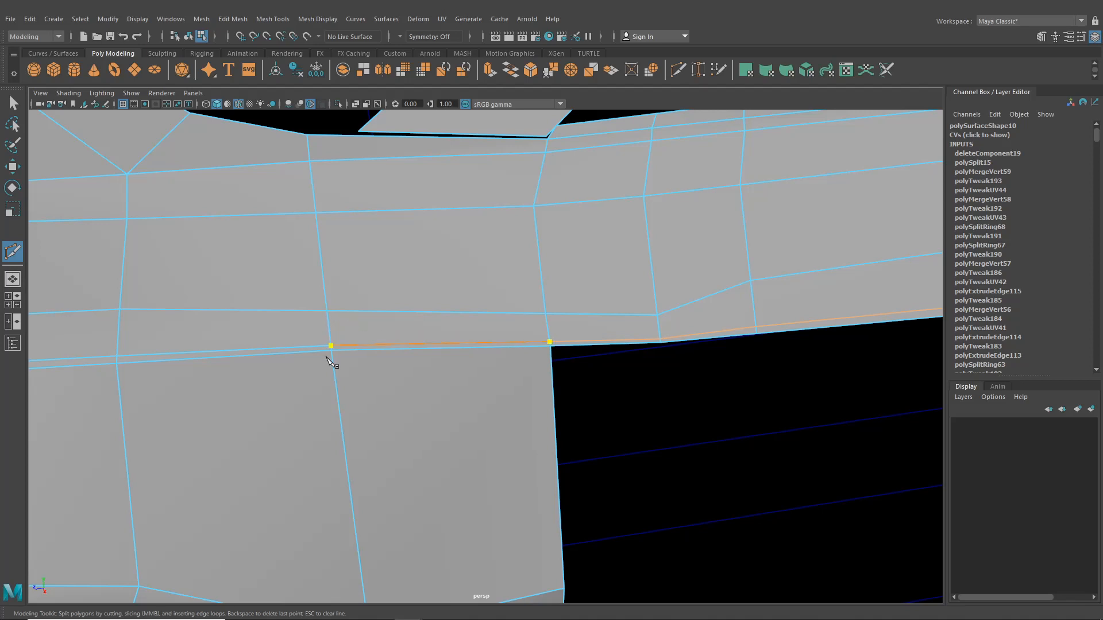
scroll(331, 358, "down", 4)
right_click(753, 396)
Set the transform constraint to Edge and slide the new loop's vertex near the front of the door opening closer to its upper border.
middle_click_drag(753, 395, 507, 401, "alt")
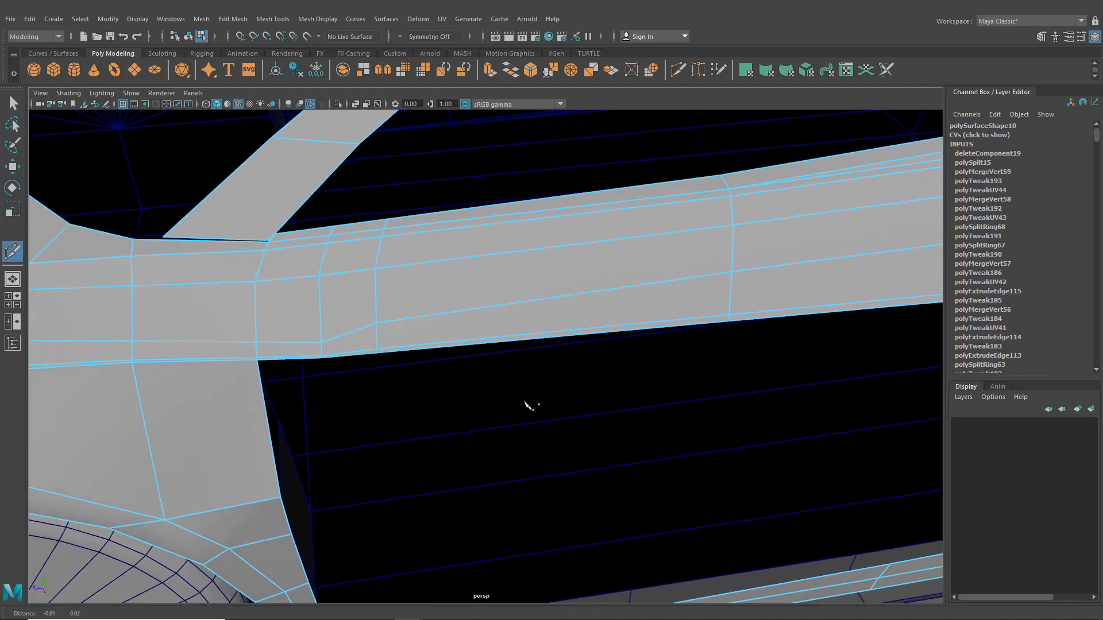
key("w")
right_click_drag(309, 291, 260, 288)
left_click(1041, 37)
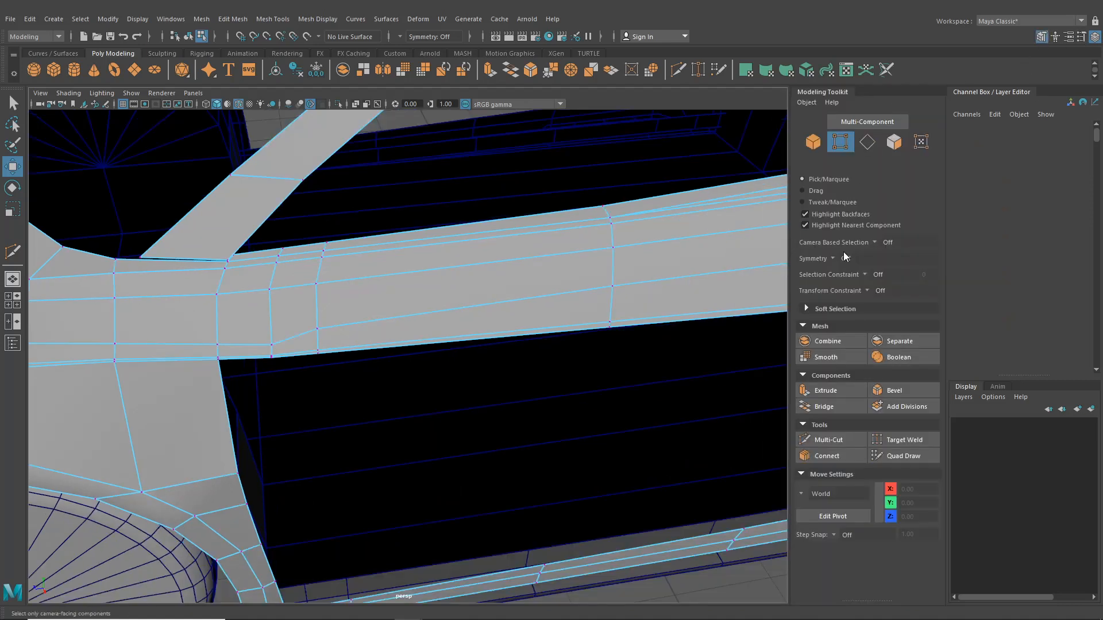
left_click(867, 291)
left_click(882, 314)
scroll(308, 347, "up", 6)
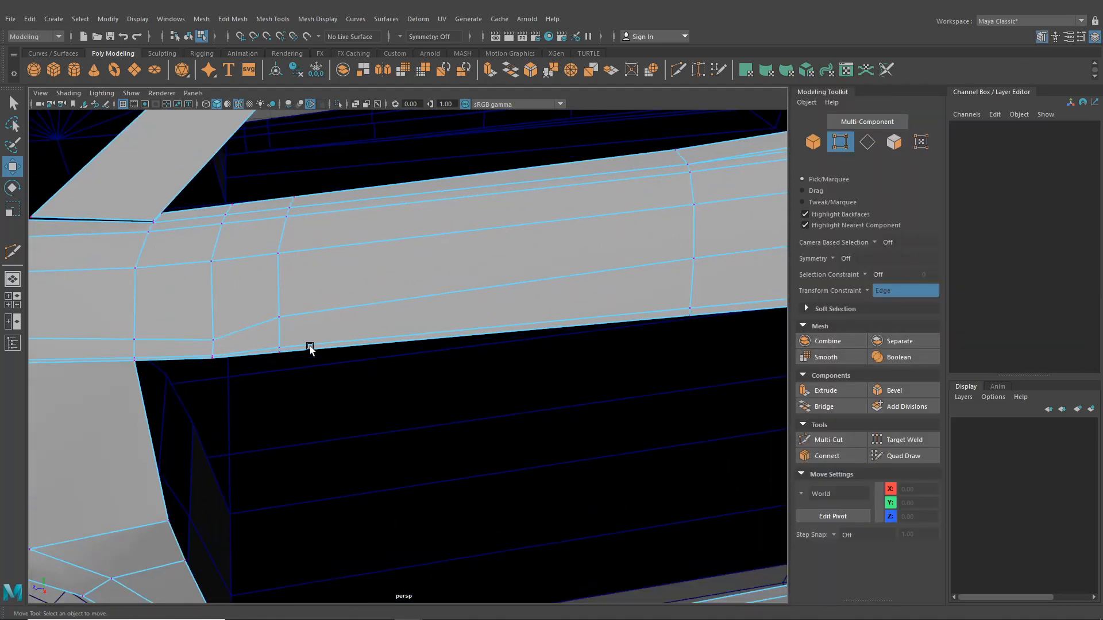
left_click(402, 351)
scroll(402, 351, "up", 3)
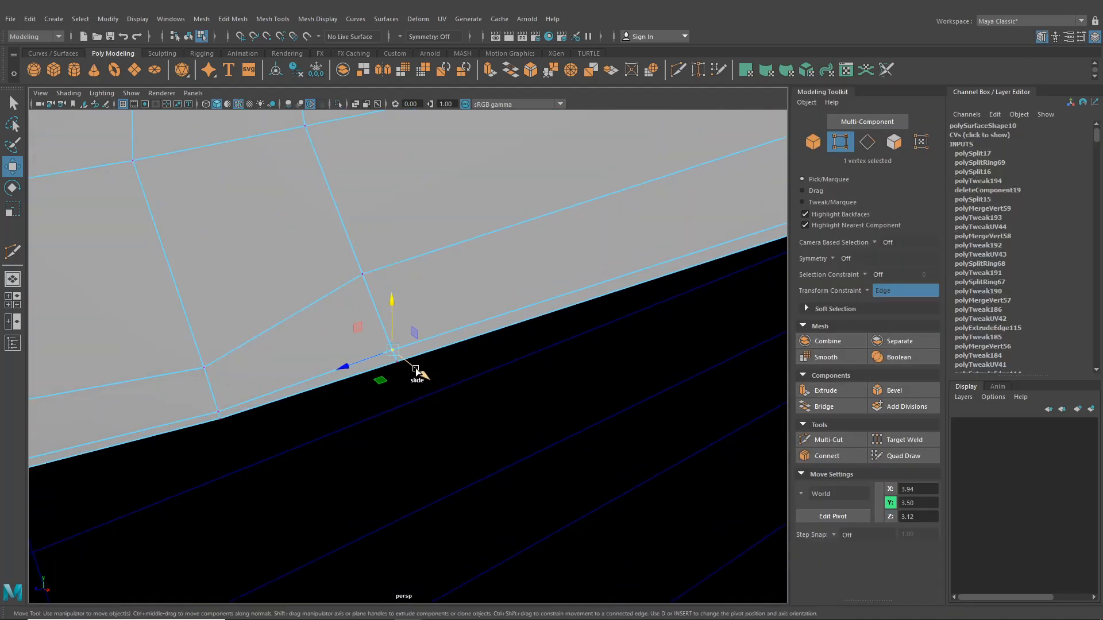
left_click_drag(417, 374, 421, 376)
Slide the loop vertex on the next vertical edge rearward closer to the door opening's upper border.
middle_click_drag(526, 324, 35, 439, "alt")
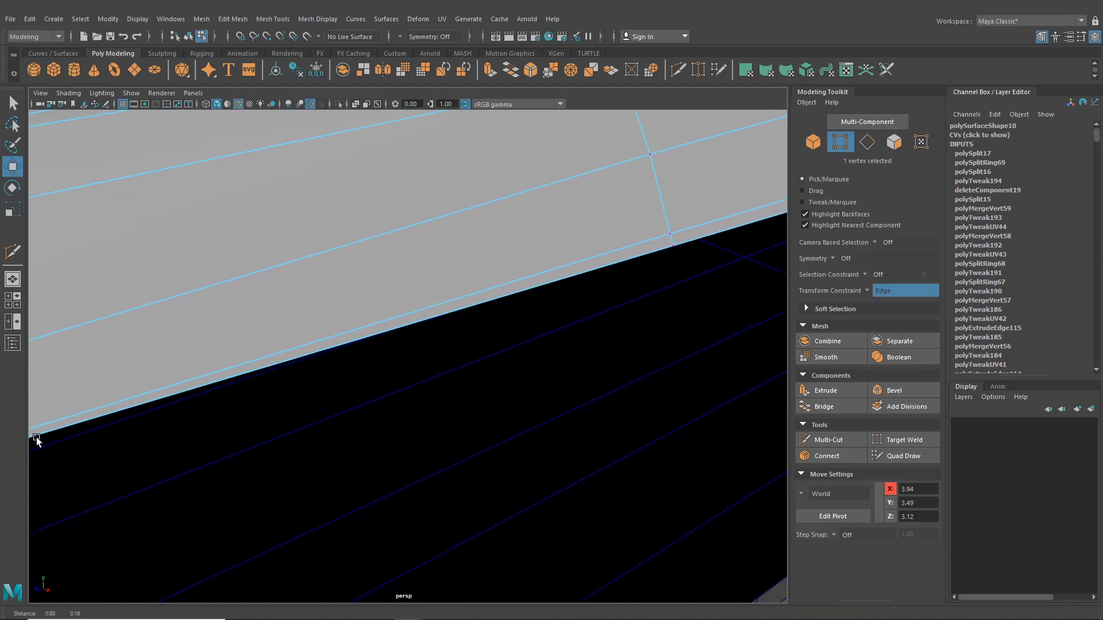
middle_click_drag(437, 336, 329, 361, "alt")
right_click_drag(329, 360, 541, 302, "alt")
scroll(614, 222, "down", 5)
middle_click_drag(615, 226, 565, 251, "alt")
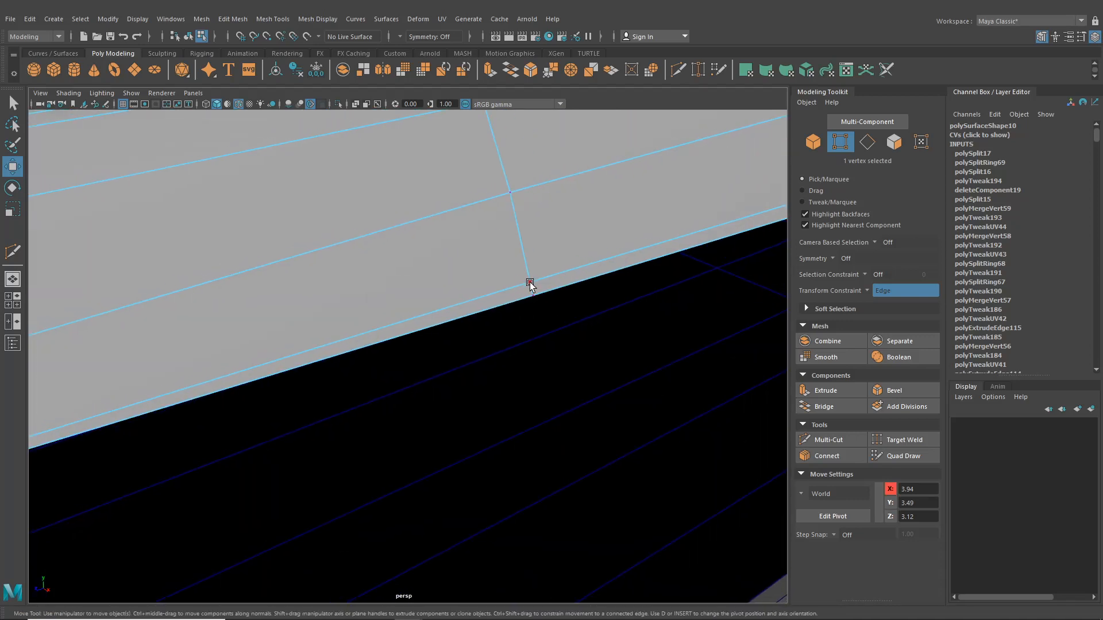
left_click(530, 285)
left_click_drag(554, 295, 564, 310)
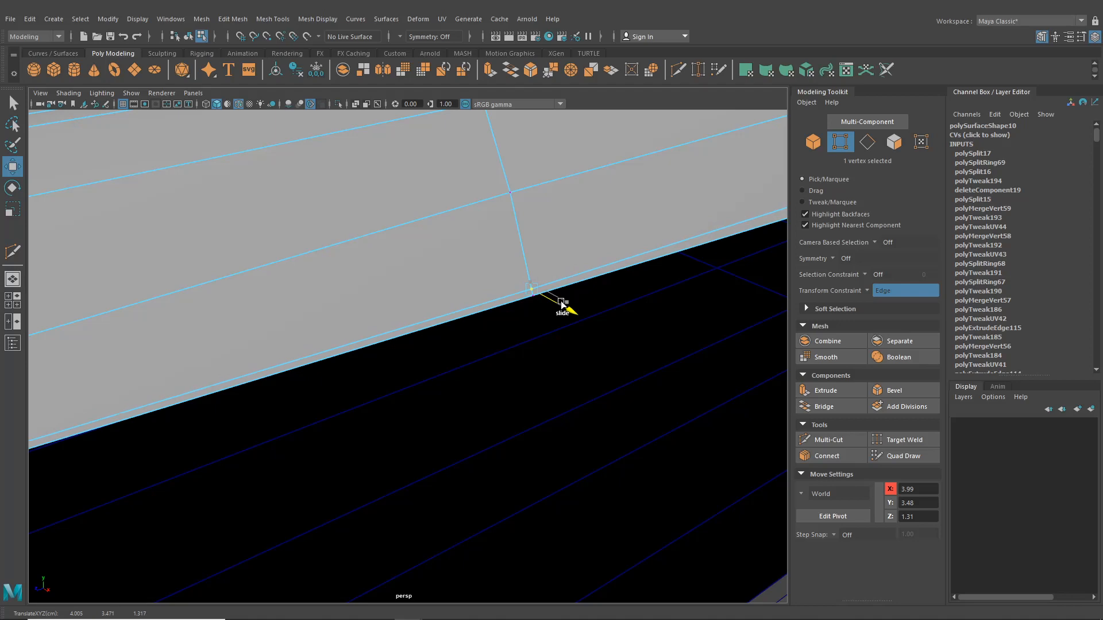
Slide the third loop vertex, one vertical edge further back, closer to the door opening's upper border.
middle_click_drag(563, 310, 252, 377, "alt")
right_click_drag(253, 376, 438, 272, "alt")
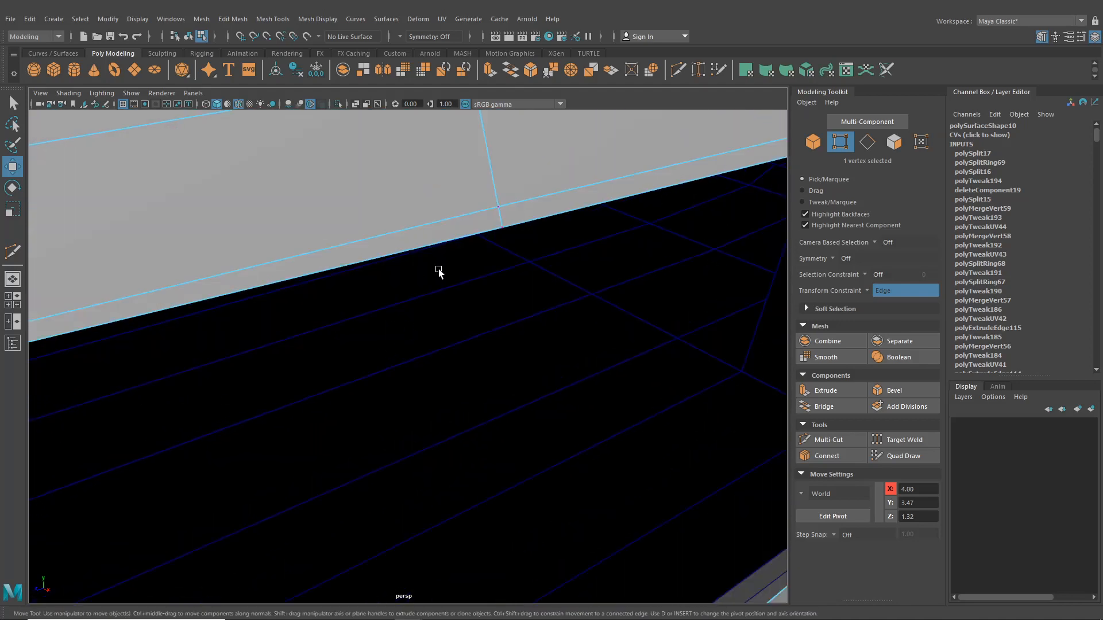
left_click(499, 204)
left_click_drag(534, 226, 539, 242)
scroll(538, 276, "down", 6)
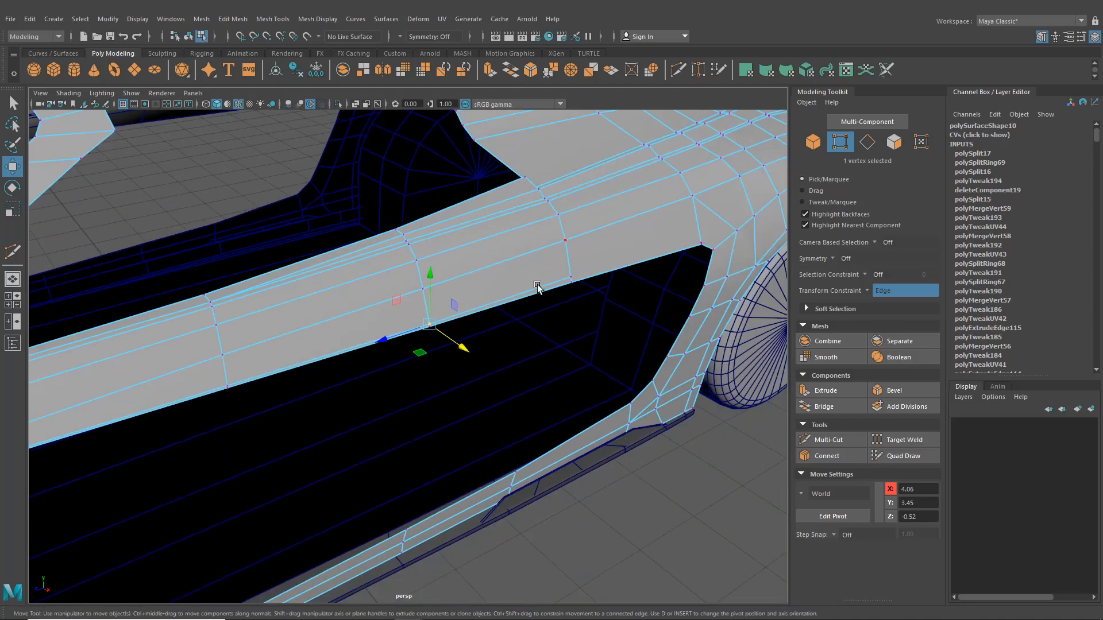
Extend the loop rearward with Multi-Cut to the edge rising from the door opening's rear upper corner.
left_click_drag(537, 287, 239, 293, "alt")
left_click(280, 280)
left_click(678, 70)
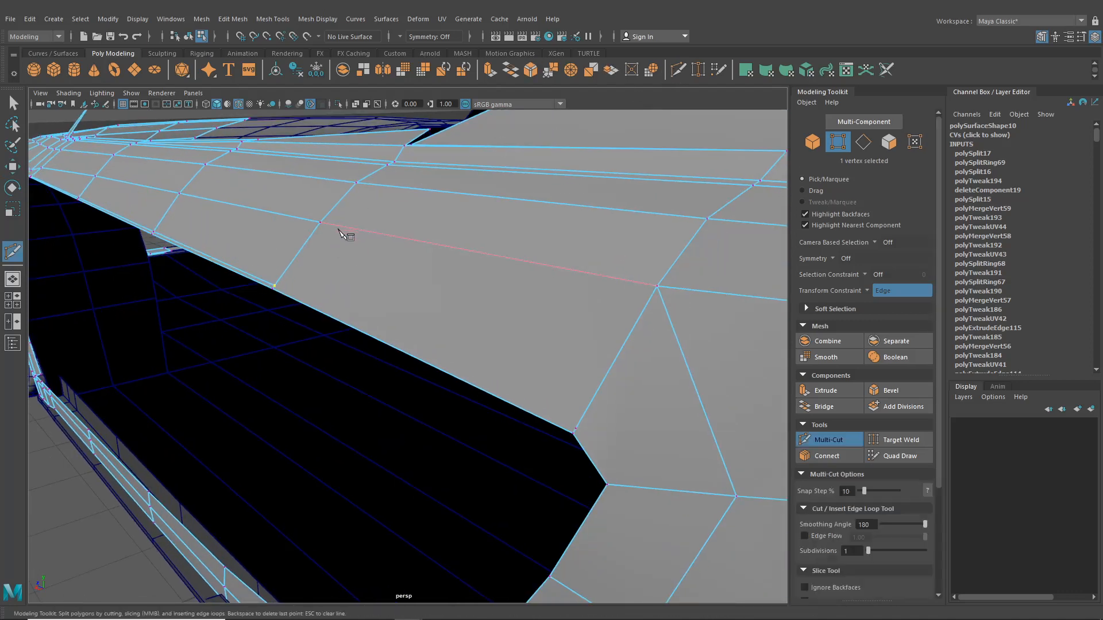
left_click(276, 287)
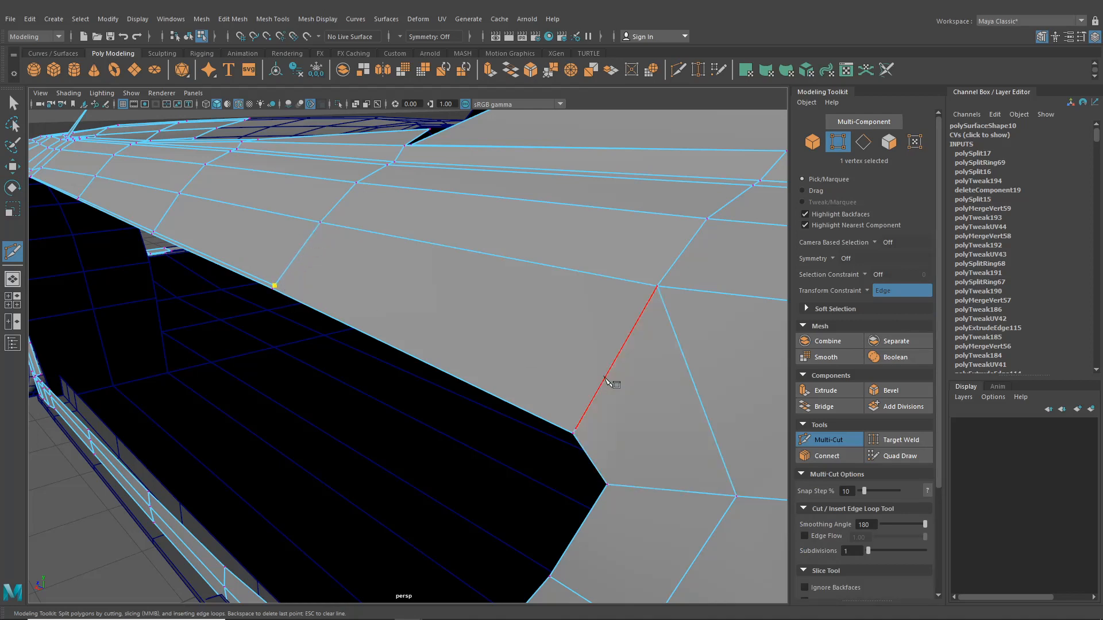
right_click(577, 441)
Continue the Multi-Cut around the door opening's rear upper corner to the next edge below, close to the border.
scroll(574, 444, "down", 8)
left_click_drag(571, 446, 615, 448, "alt")
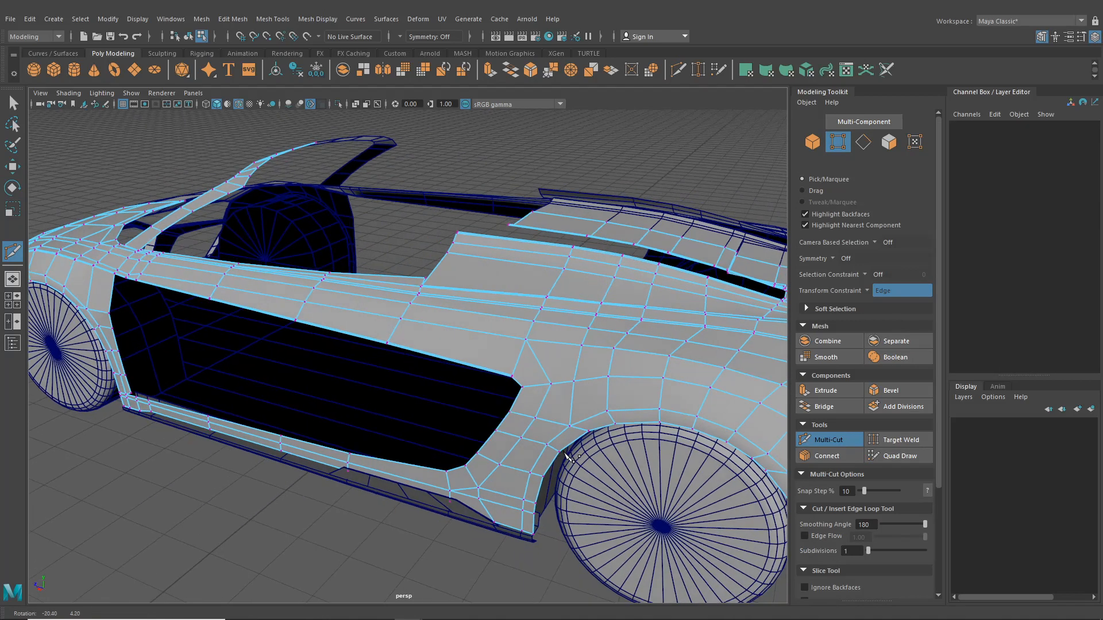
middle_click_drag(597, 449, 494, 432, "alt")
scroll(480, 434, "up", 7)
scroll(471, 390, "up", 2)
left_click(467, 410)
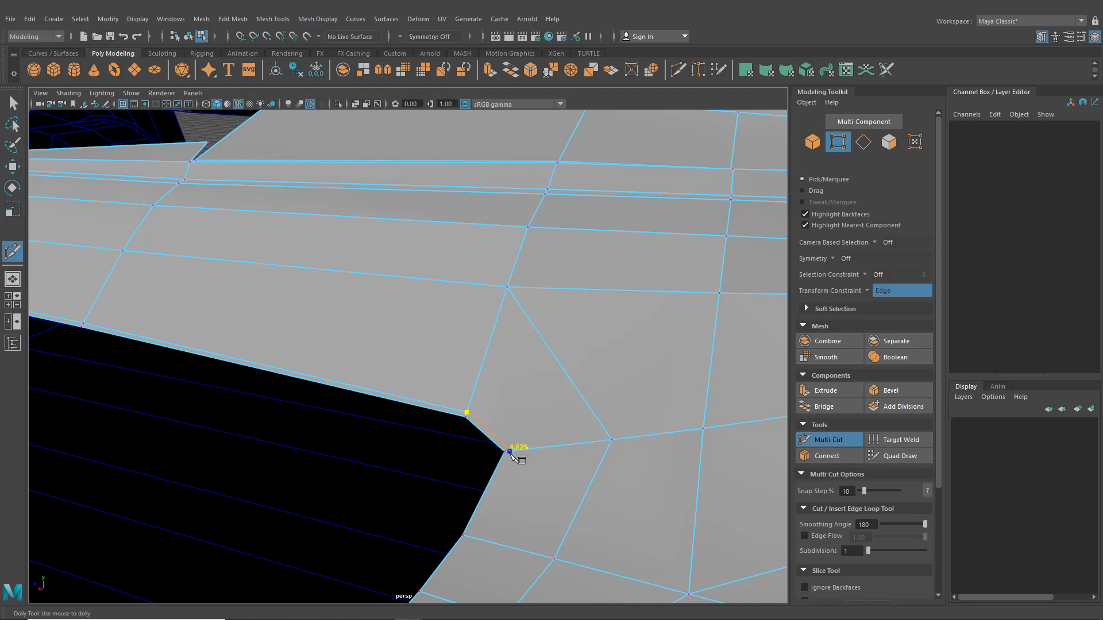
left_click(512, 458)
right_click(517, 455)
Return to object mode, deselect the body and review the door opening and the whole car.
scroll(524, 438, "down", 10)
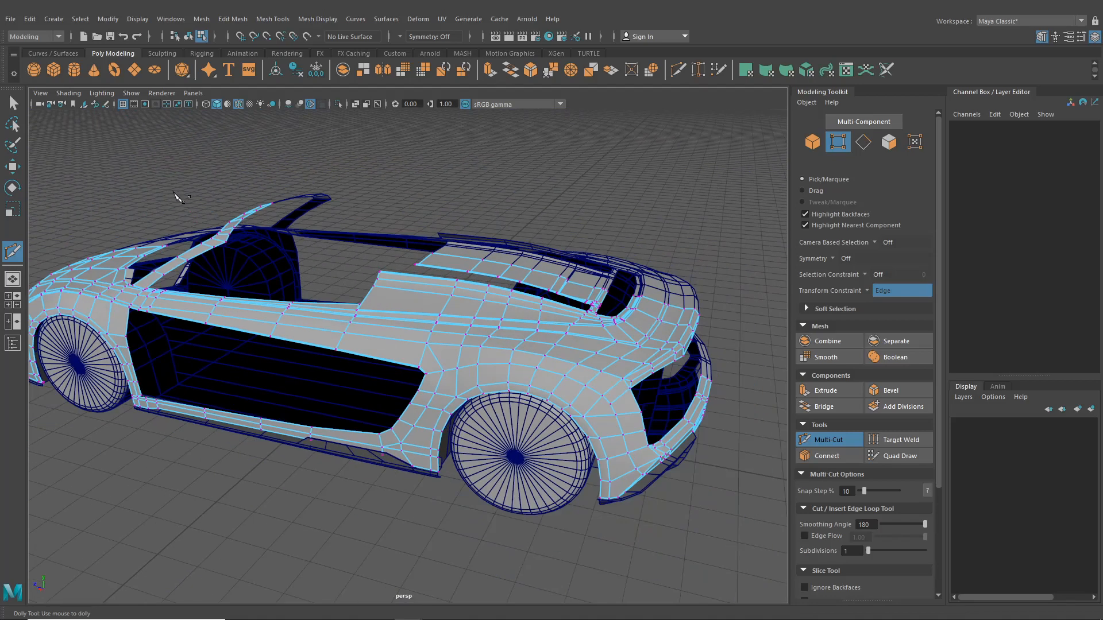
left_click_drag(397, 394, 431, 397, "alt")
middle_click_drag(431, 397, 532, 391, "alt")
scroll(532, 391, "up", 2)
left_click_drag(534, 395, 524, 386, "alt")
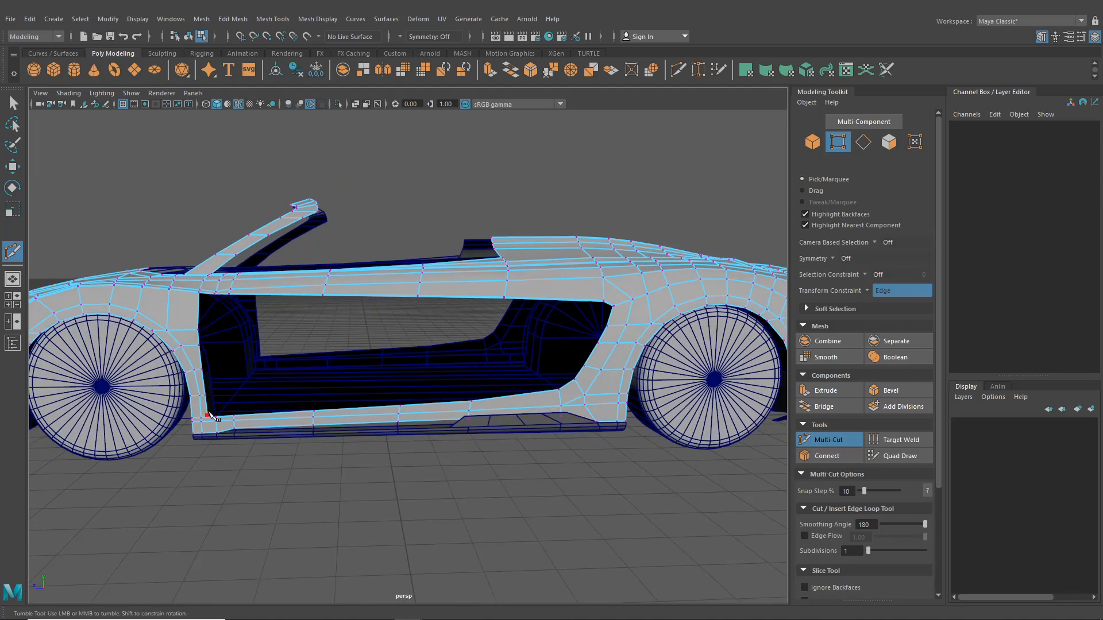
left_click(186, 36)
key("q")
left_click(403, 178)
scroll(403, 201, "down", 5)
left_click_drag(403, 220, 394, 272, "alt")
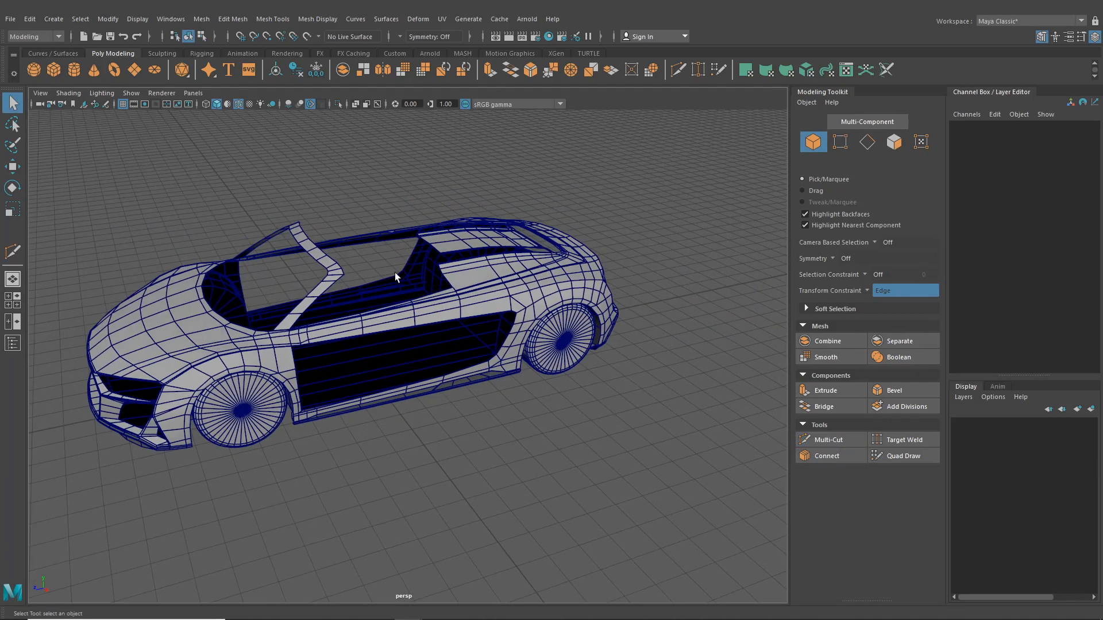
Select the car body mesh and show the side view with the blueprint framed on the door opening.
scroll(395, 274, "up", 8)
middle_click_drag(323, 285, 405, 299, "alt")
left_click(405, 299)
left_click_drag(405, 298, 322, 270, "alt")
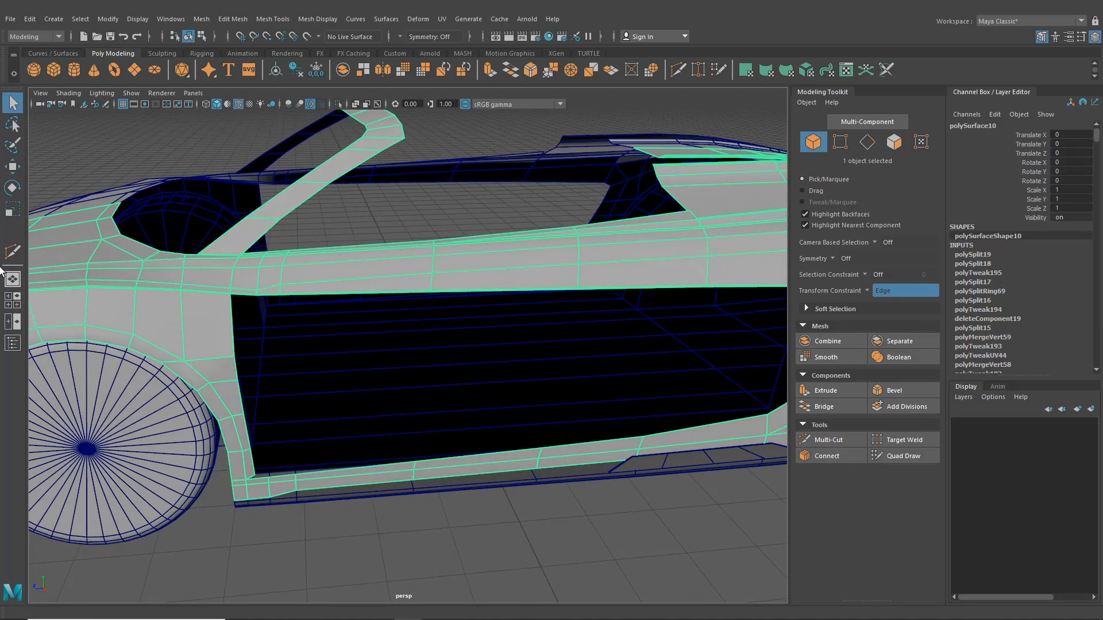
left_click(10, 305)
scroll(513, 427, "down", 5)
key("space")
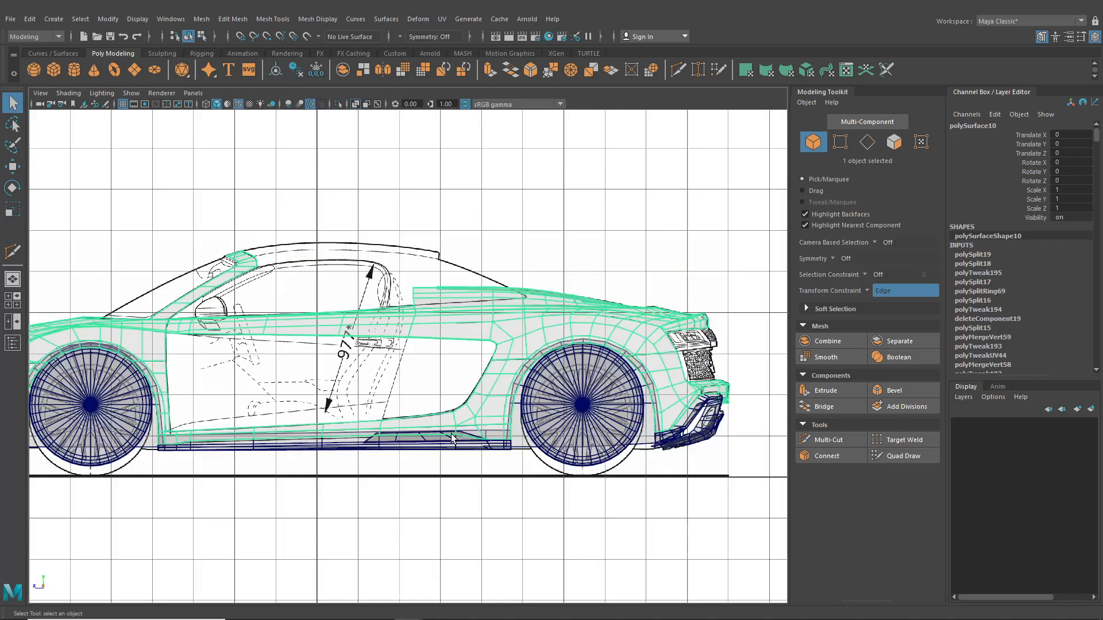
middle_click_drag(402, 436, 518, 428, "alt")
scroll(534, 425, "up", 2)
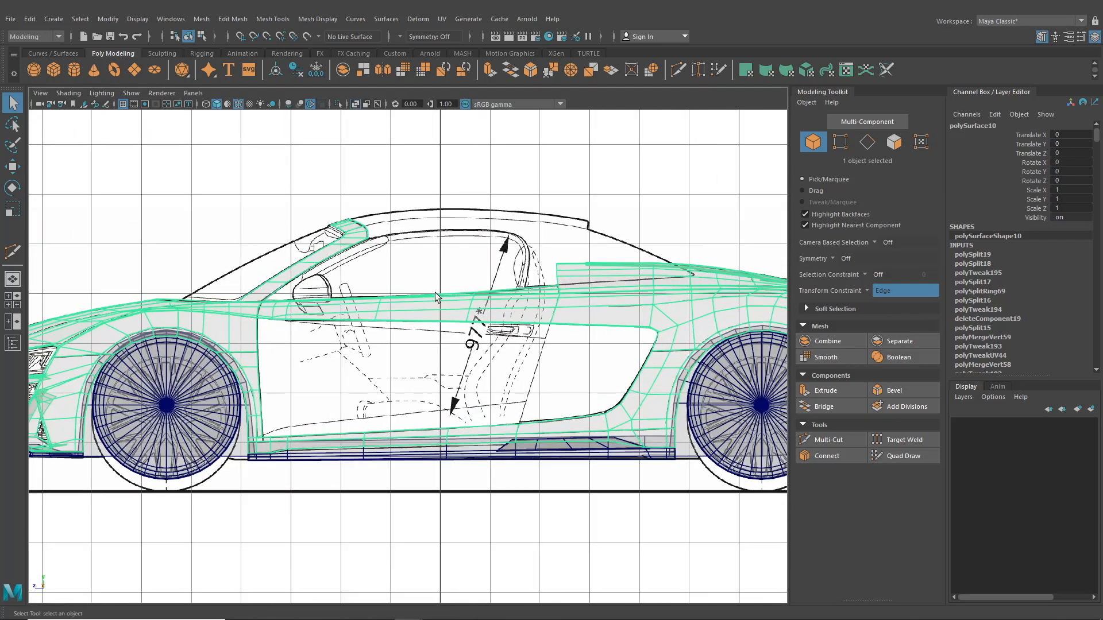
scroll(314, 358, "up", 2)
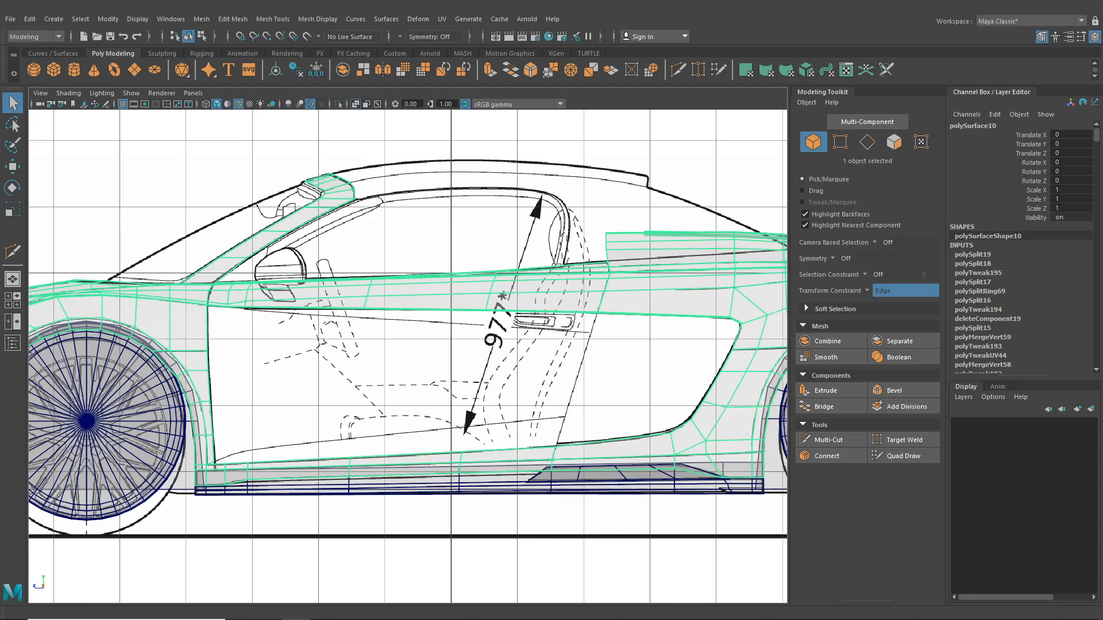
Switch to the browser's Audi R8 Spyder reference photo and examine the door's upper crease, handle recess and lower sill shape.
left_click_drag(1102, 53, 805, 84)
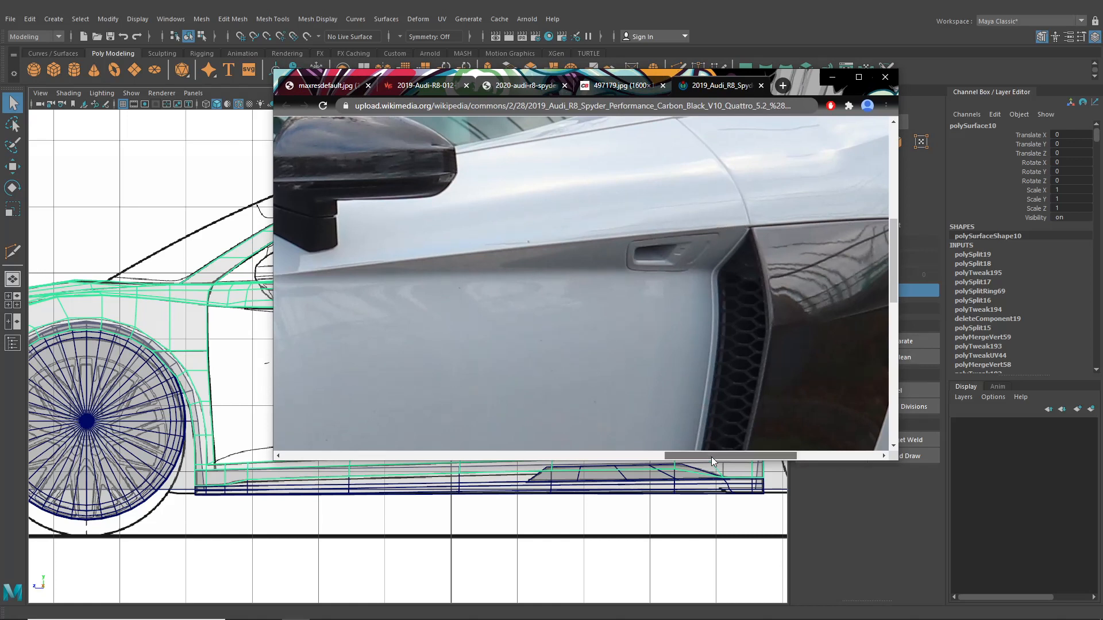
left_click_drag(711, 456, 676, 457)
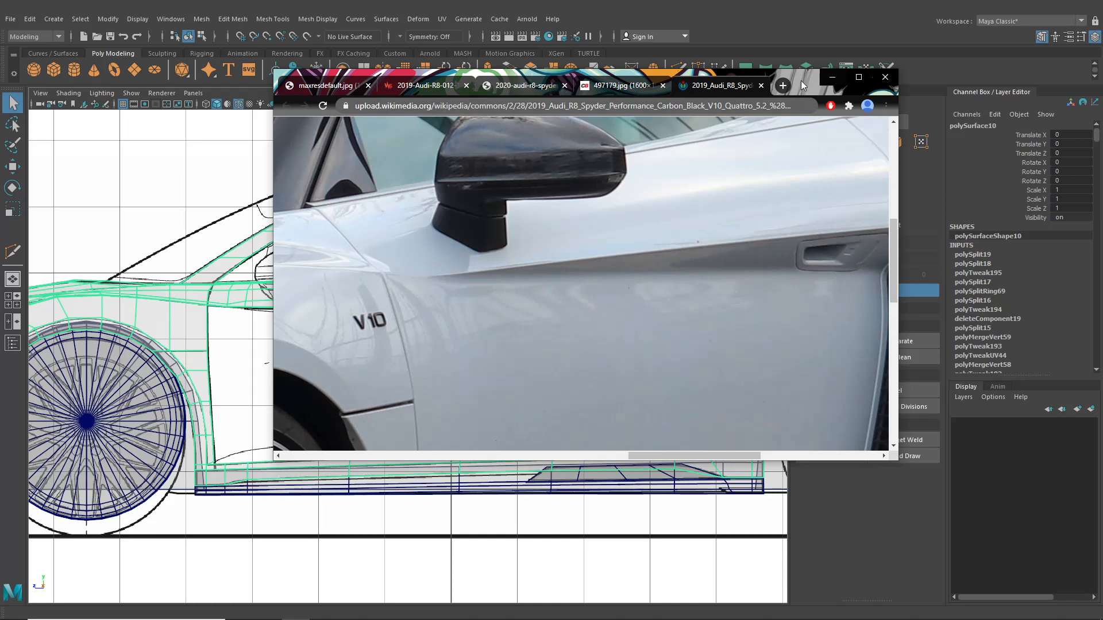
left_click_drag(803, 83, 881, 91)
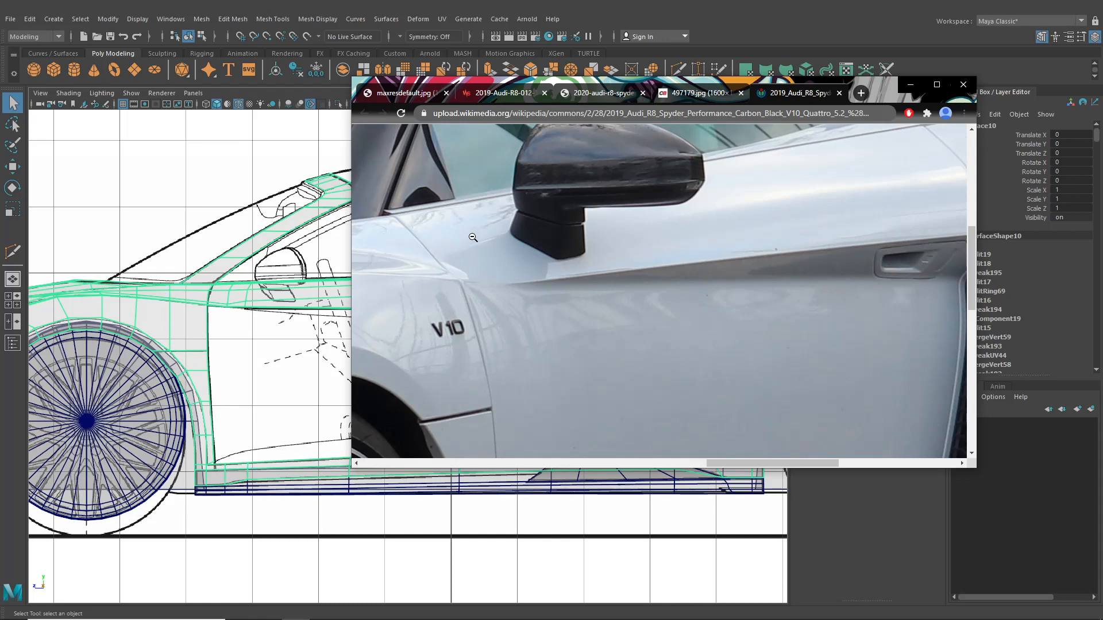
scroll(632, 329, "down", 5)
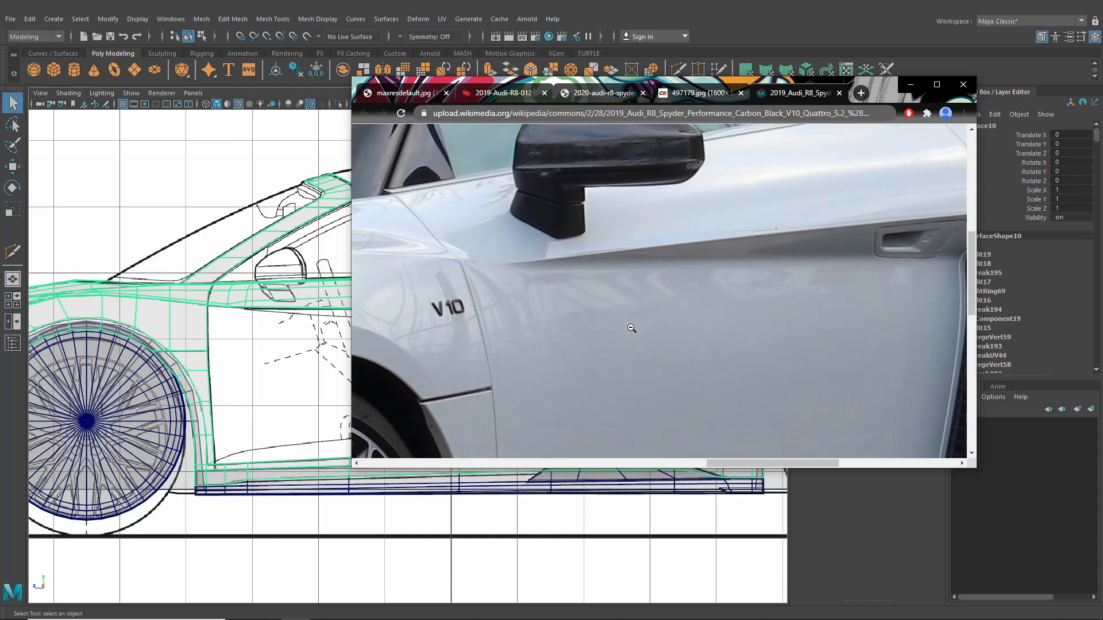
scroll(937, 291, "up", 1)
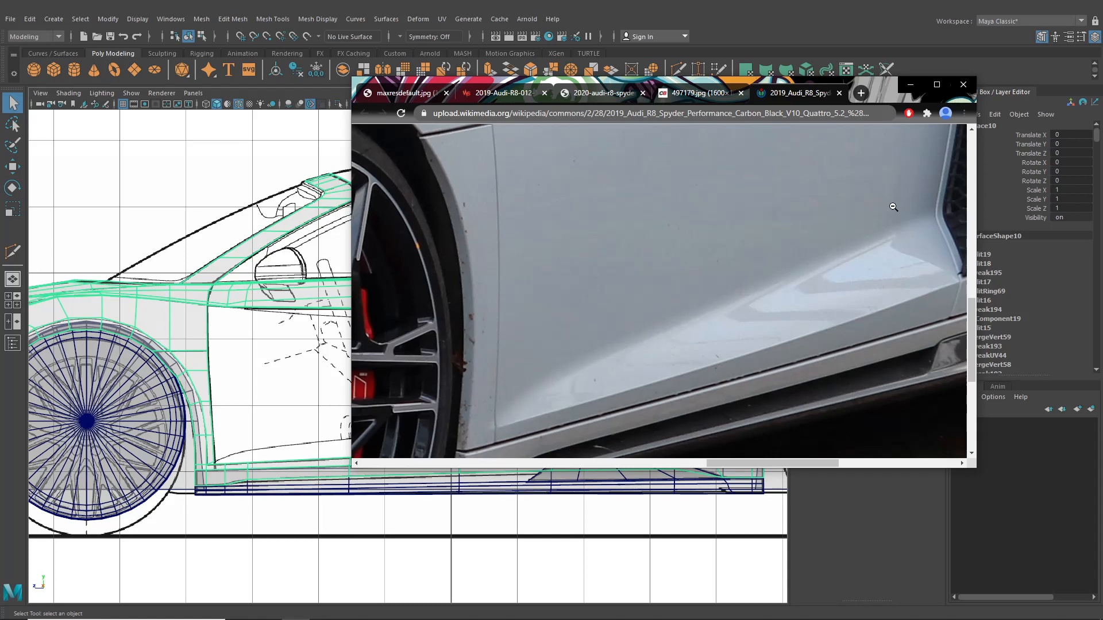
scroll(899, 208, "up", 3)
scroll(896, 235, "down", 1)
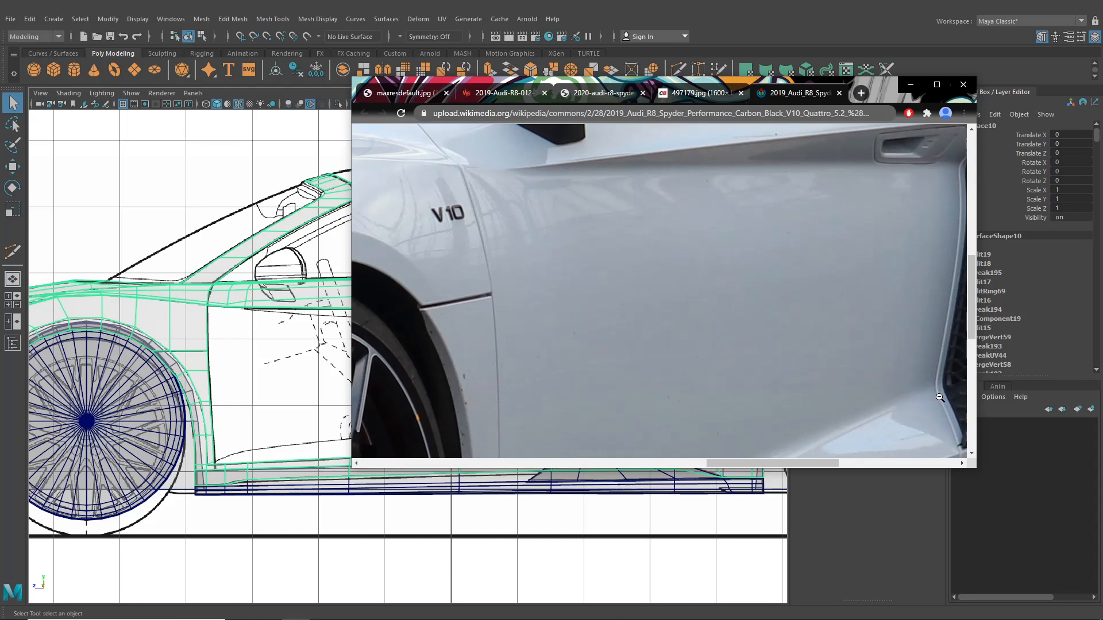
scroll(939, 397, "down", 2)
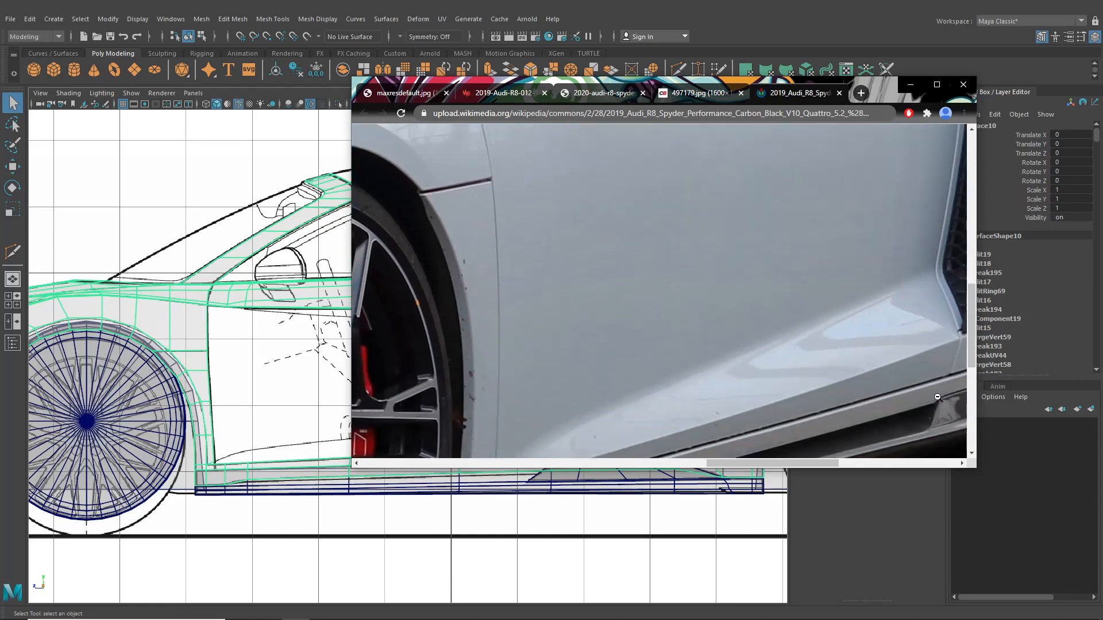
left_click(911, 86)
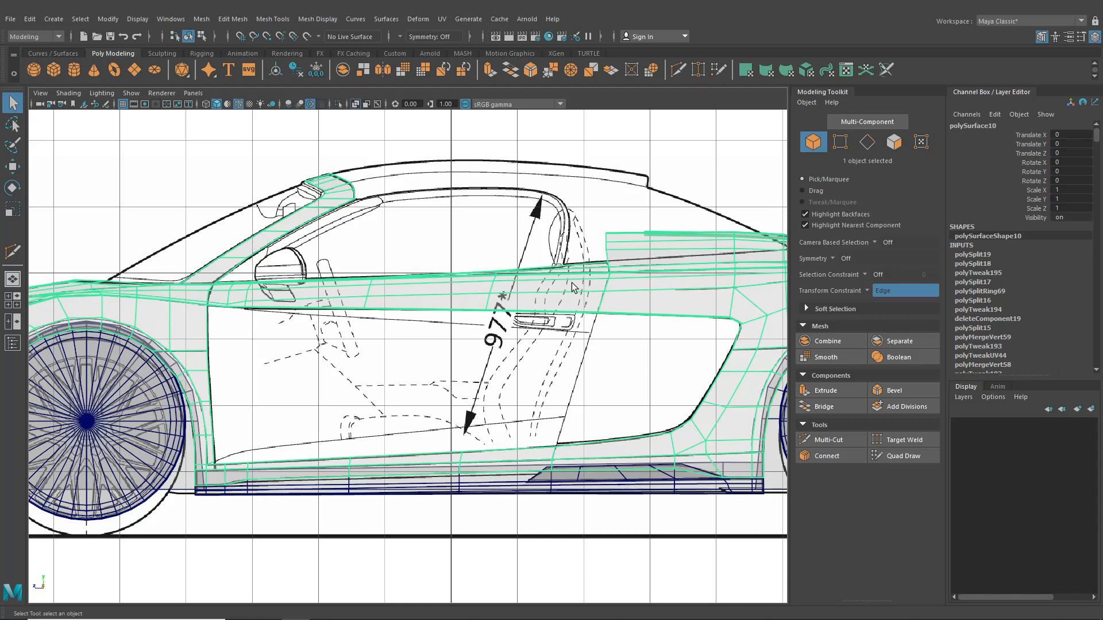
Extrude the four edges along the door opening's upper border downward by about 0.303 units in the side view.
scroll(453, 373, "up", 3)
scroll(345, 319, "up", 3)
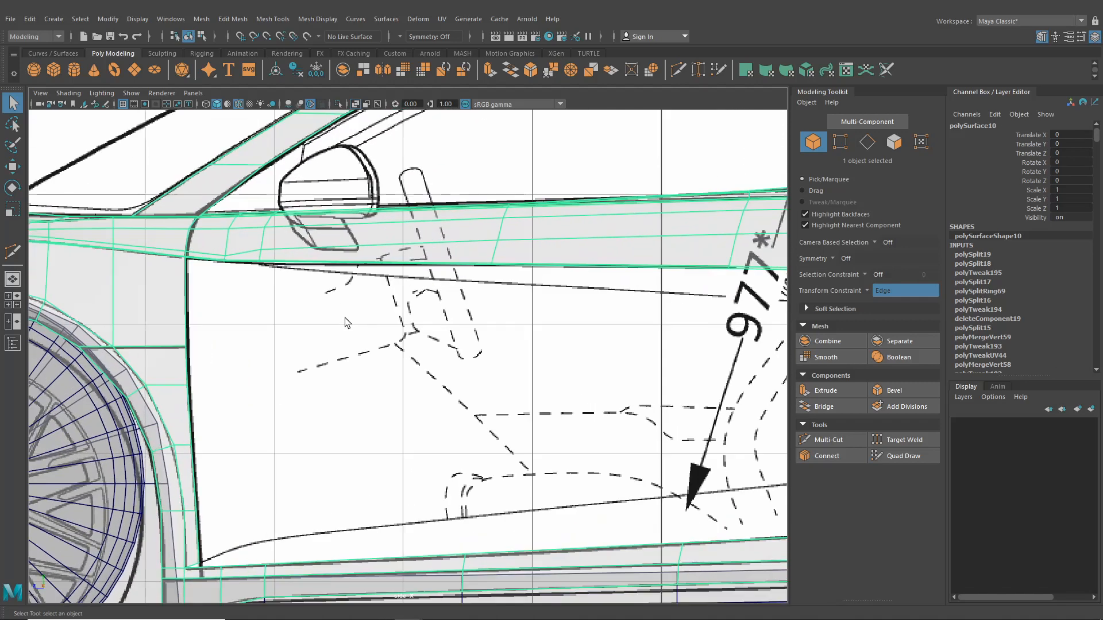
right_click_drag(270, 252, 257, 233)
left_click(244, 262)
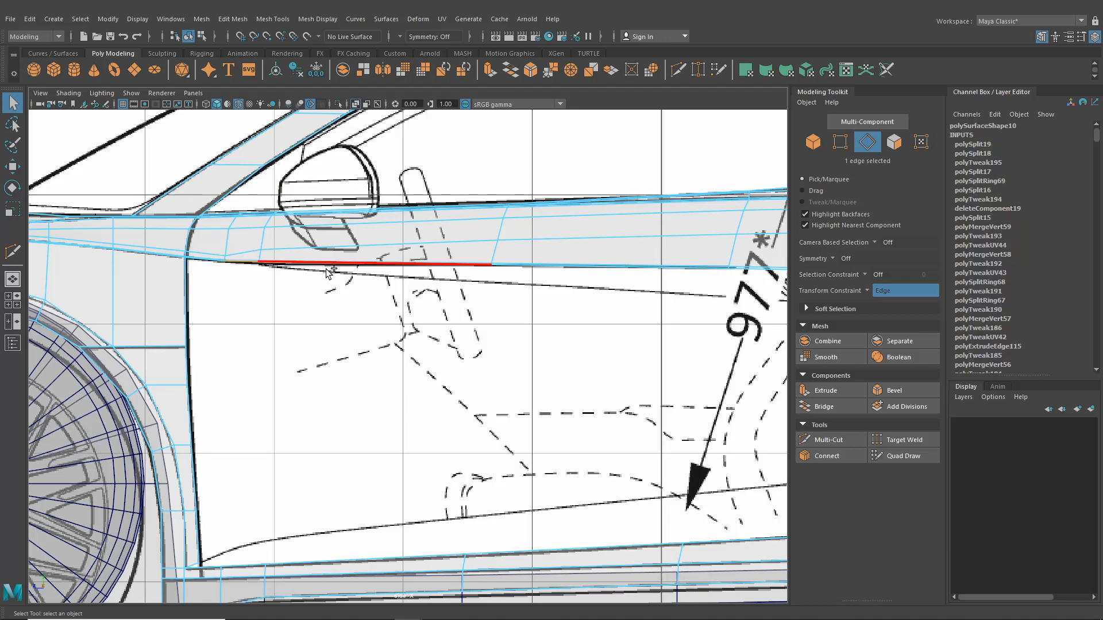
left_click(328, 266, "shift")
left_click(588, 268, "shift")
middle_click_drag(683, 296, 469, 299, "alt")
left_click(469, 298, "shift")
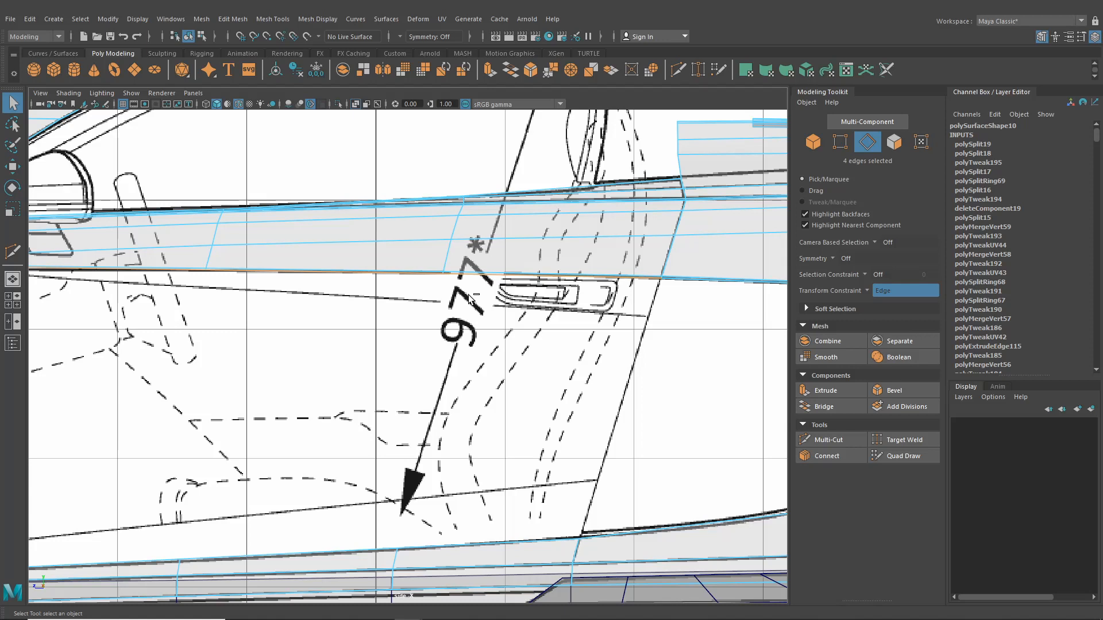
key("ctrl+e")
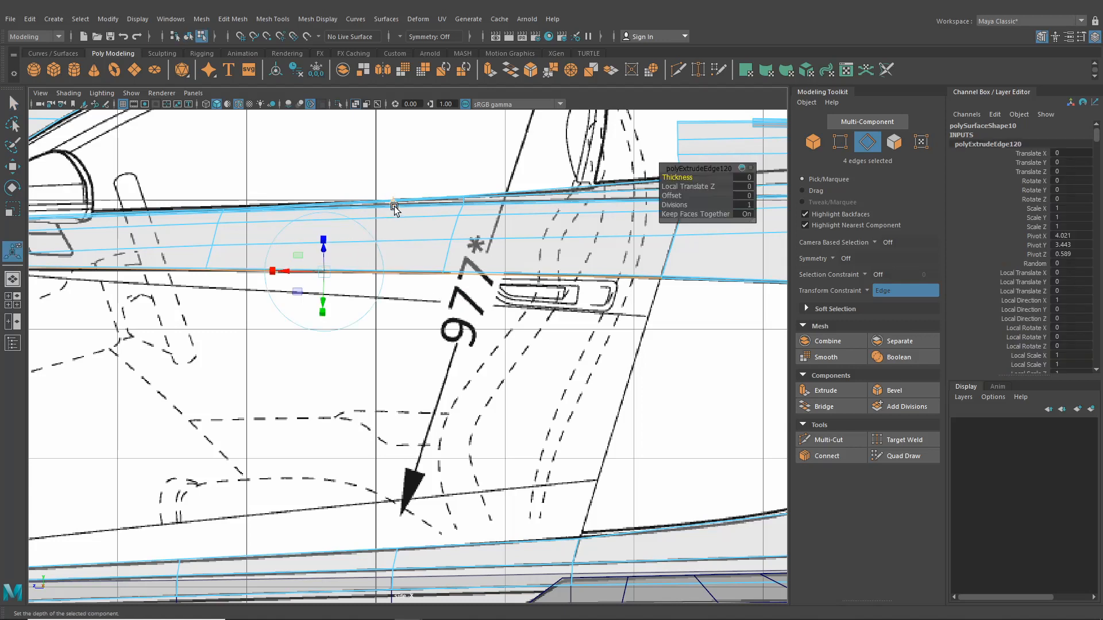
middle_click_drag(359, 231, 491, 232, "alt")
left_click_drag(431, 232, 431, 275)
middle_click_drag(470, 288, 344, 293, "alt")
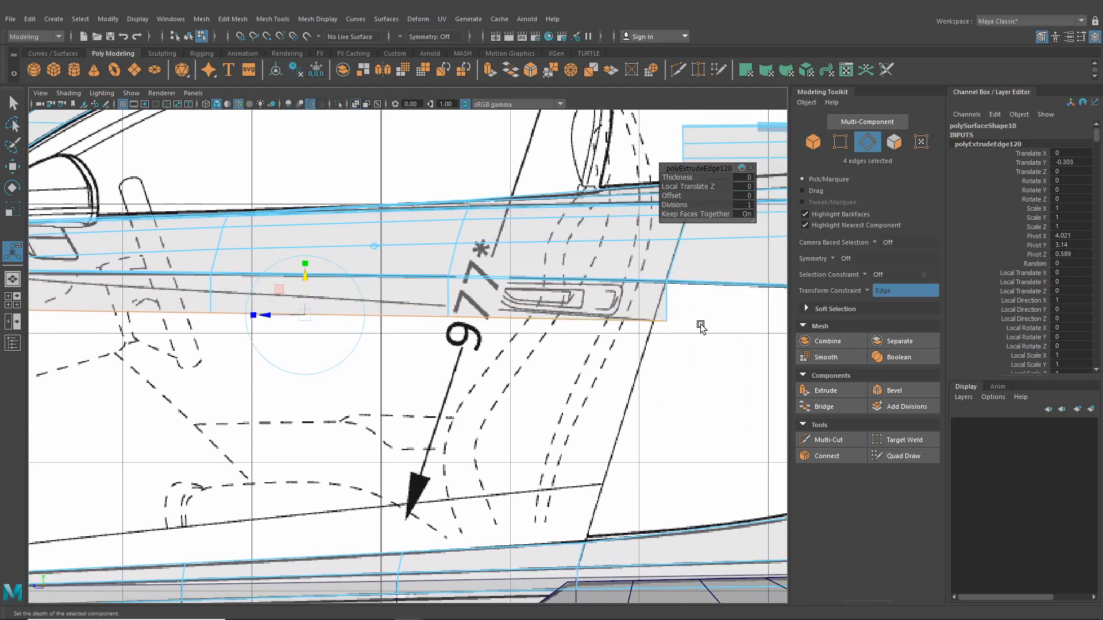
Target-weld the extruded strip's front lower corner vertex to the vertex directly above it on the door opening's upper border.
middle_click_drag(380, 324, 726, 331, "alt")
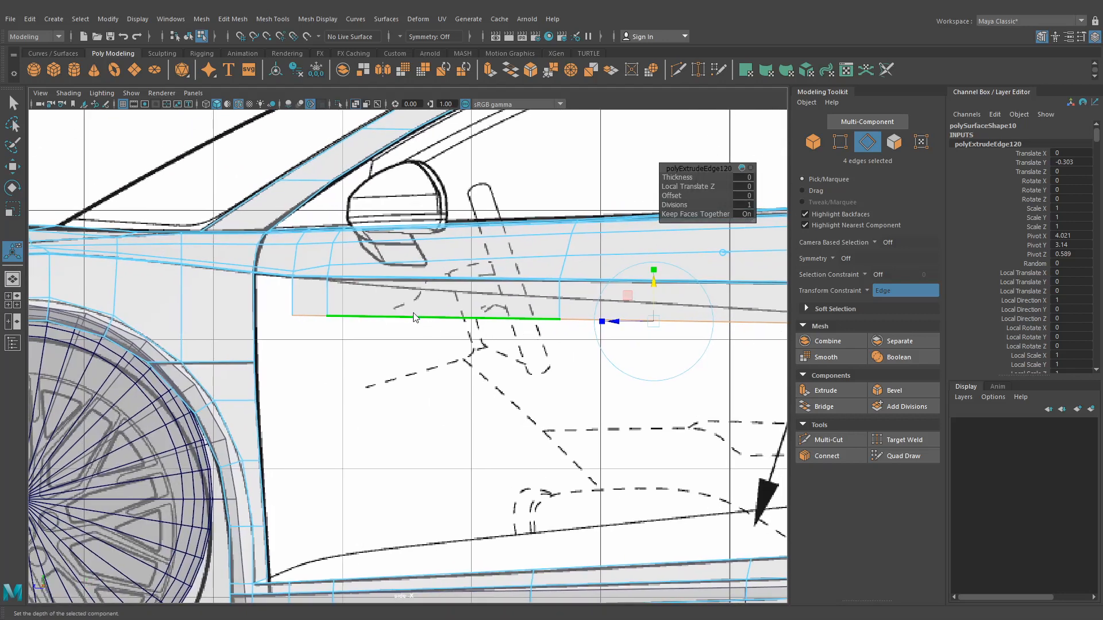
right_click_drag(413, 292, 367, 295)
middle_click_drag(368, 294, 503, 295, "alt")
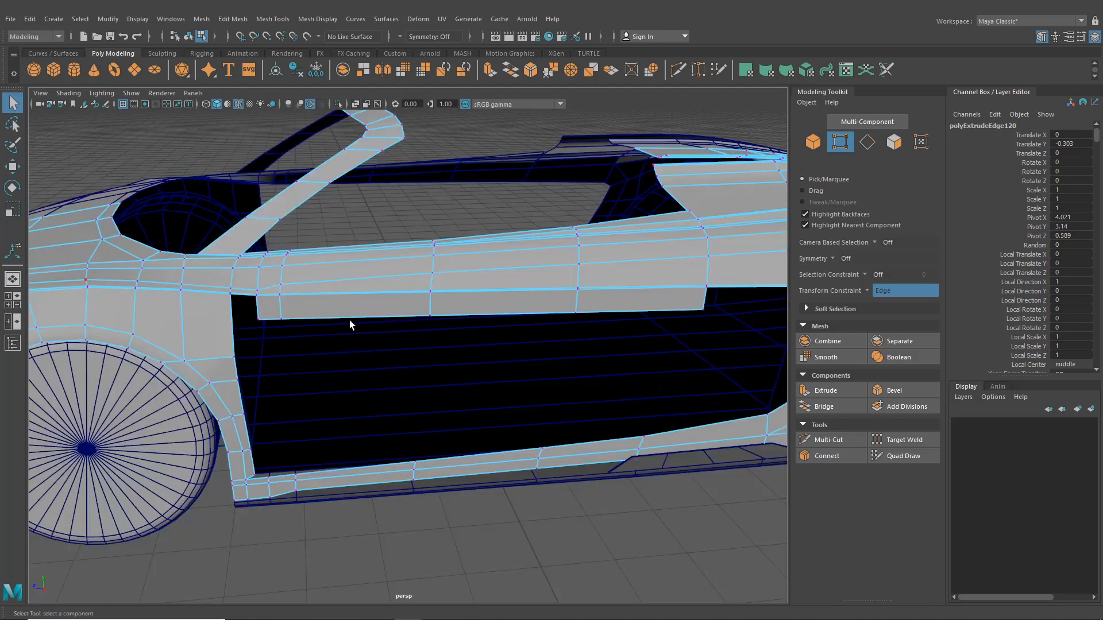
middle_click_drag(351, 325, 500, 373, "alt")
scroll(499, 375, "up", 9)
middle_click_drag(354, 344, 325, 364, "alt")
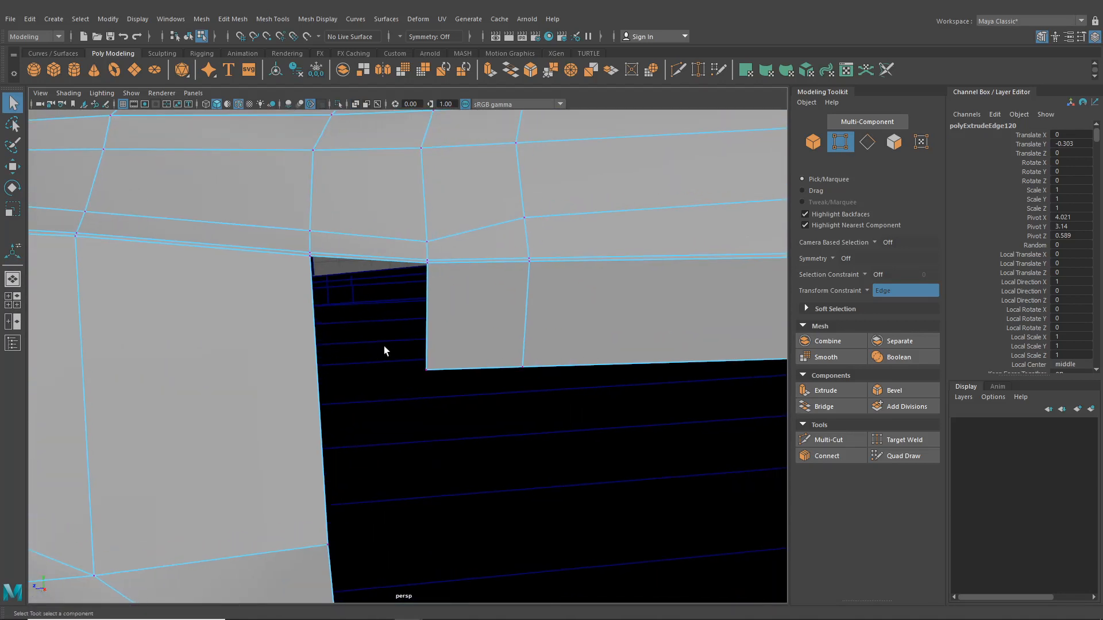
left_click(698, 69)
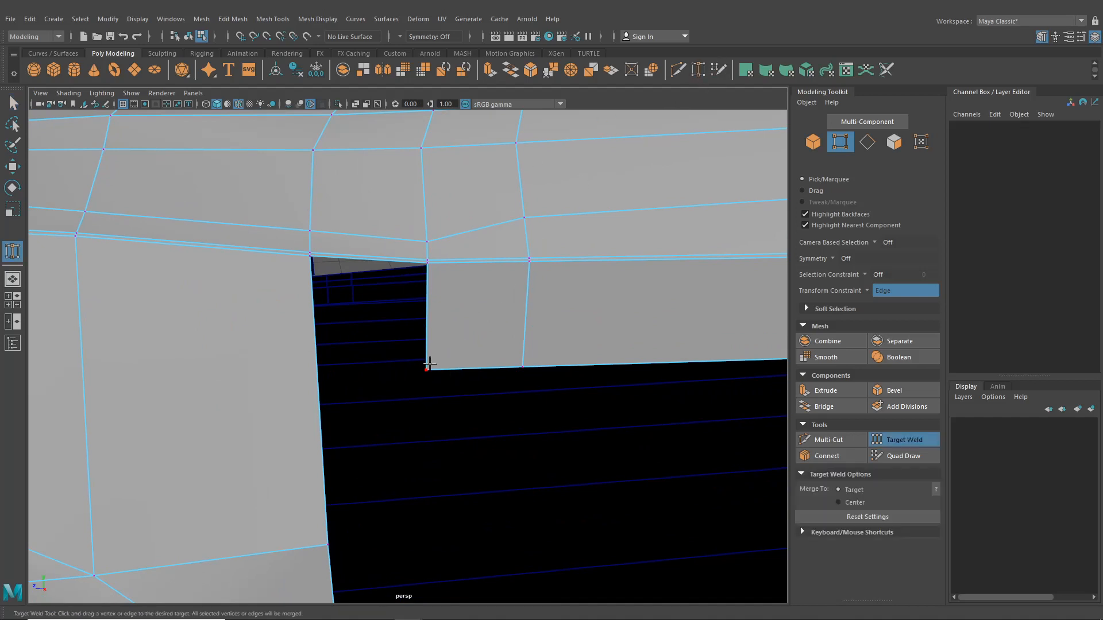
left_click_drag(431, 264, 427, 266)
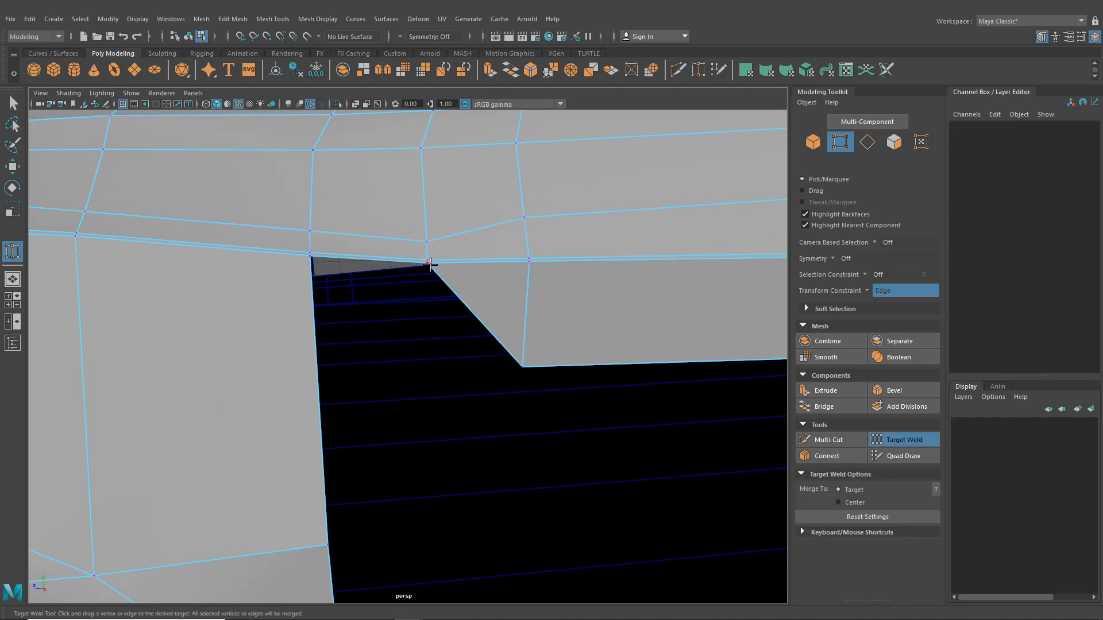
In the side view, raise the strip's two front lower vertices onto the blueprint's crease line, at about Y 3.46 and Y 3.32.
left_click(9, 301)
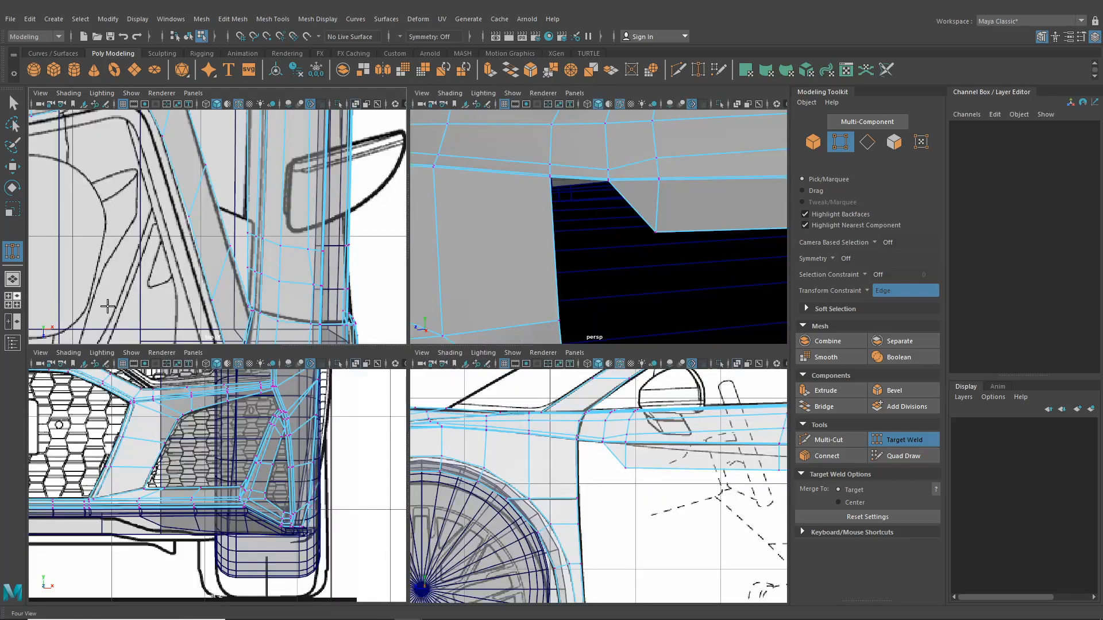
key("space")
left_click(10, 175)
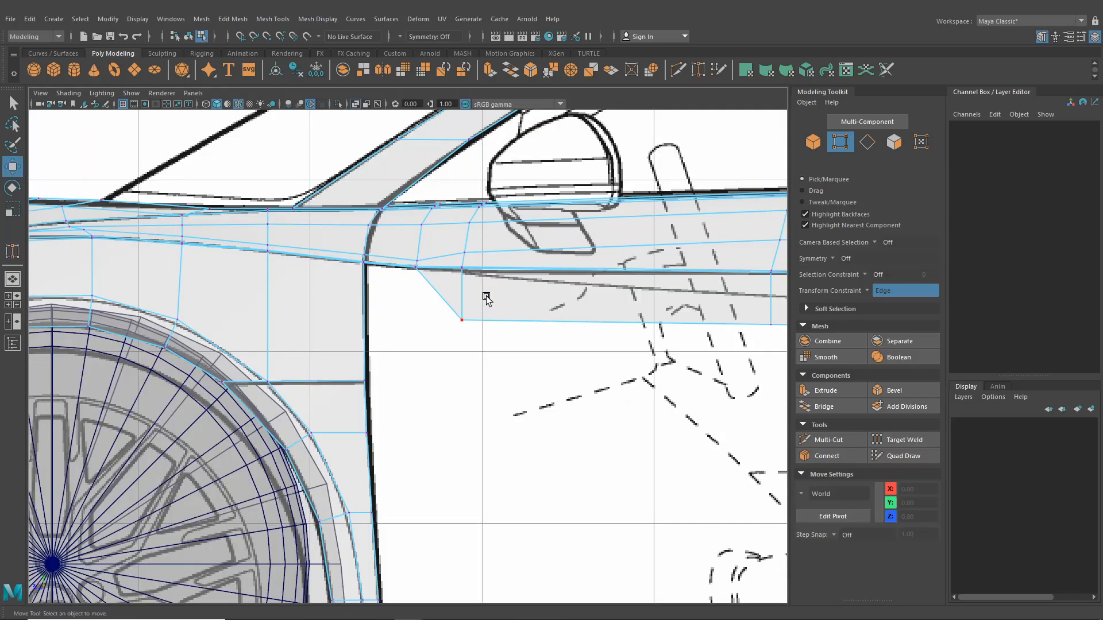
right_click_drag(485, 291, 435, 293)
middle_click_drag(436, 291, 430, 345, "alt")
left_click(464, 380)
scroll(459, 380, "up", 1)
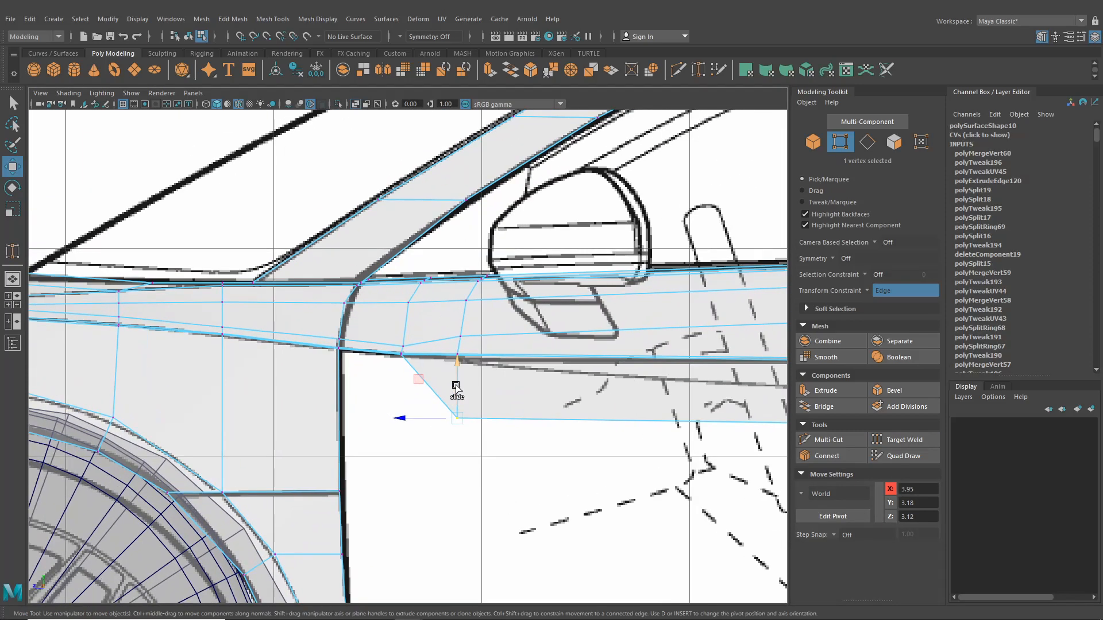
left_click_drag(455, 381, 471, 330)
middle_click_drag(719, 433, 299, 405, "alt")
left_click(415, 397)
left_click_drag(412, 372, 422, 341)
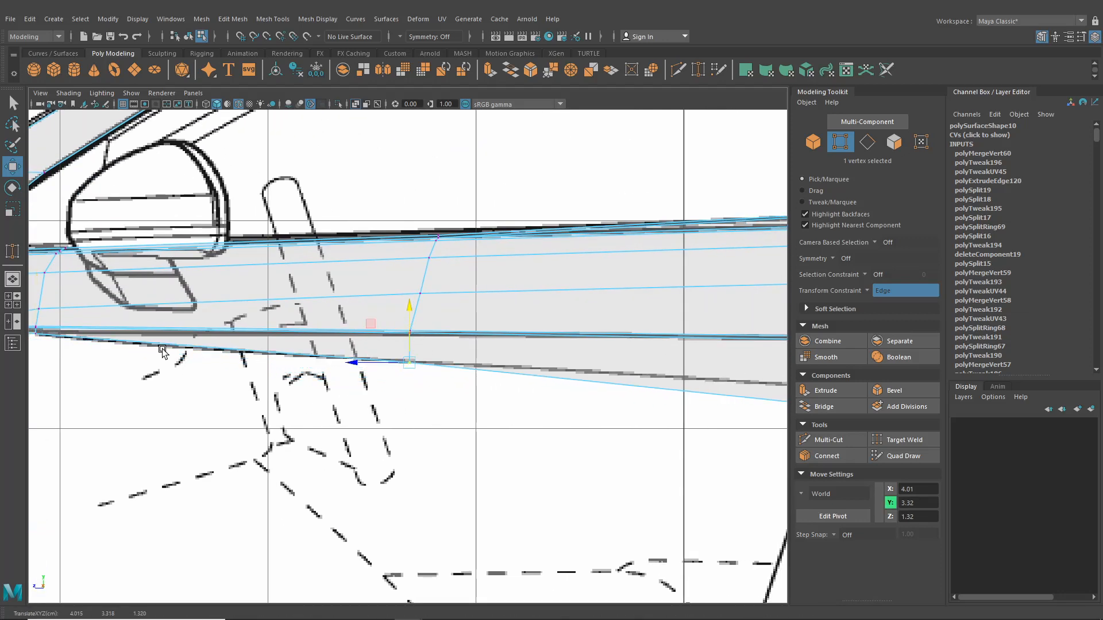
middle_click_drag(60, 344, 173, 353, "alt")
left_click(152, 345)
middle_click_drag(737, 404, 318, 374, "alt")
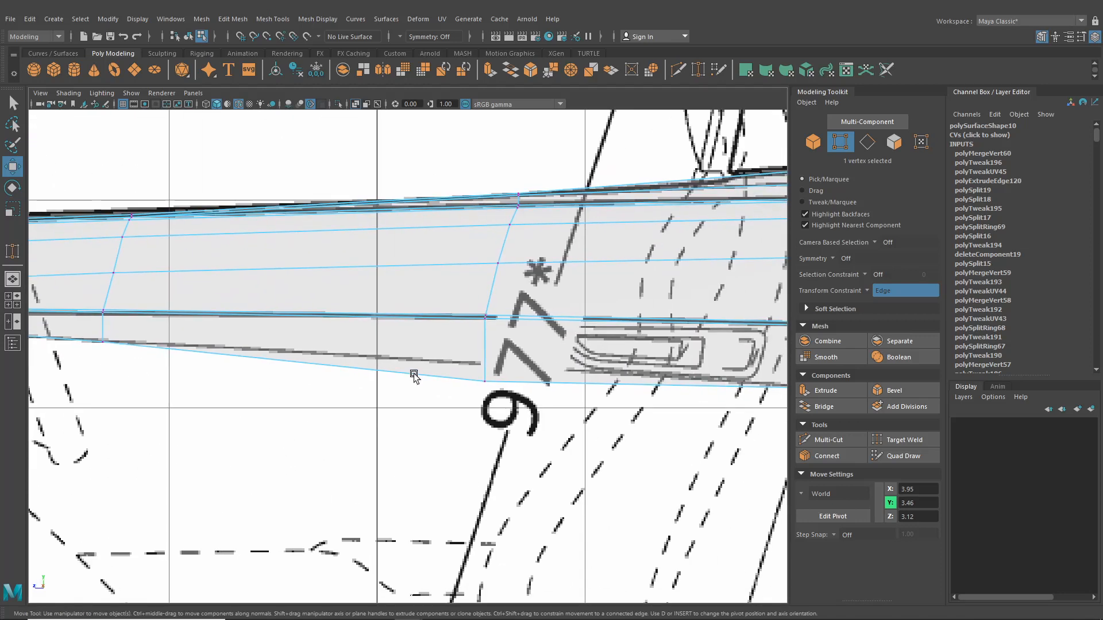
Turn off the transform constraint and fit the strip's middle lower vertices to the crease line, at about Y 3.21 and Y 3.33.
left_click(492, 389)
left_click_drag(486, 383, 473, 373)
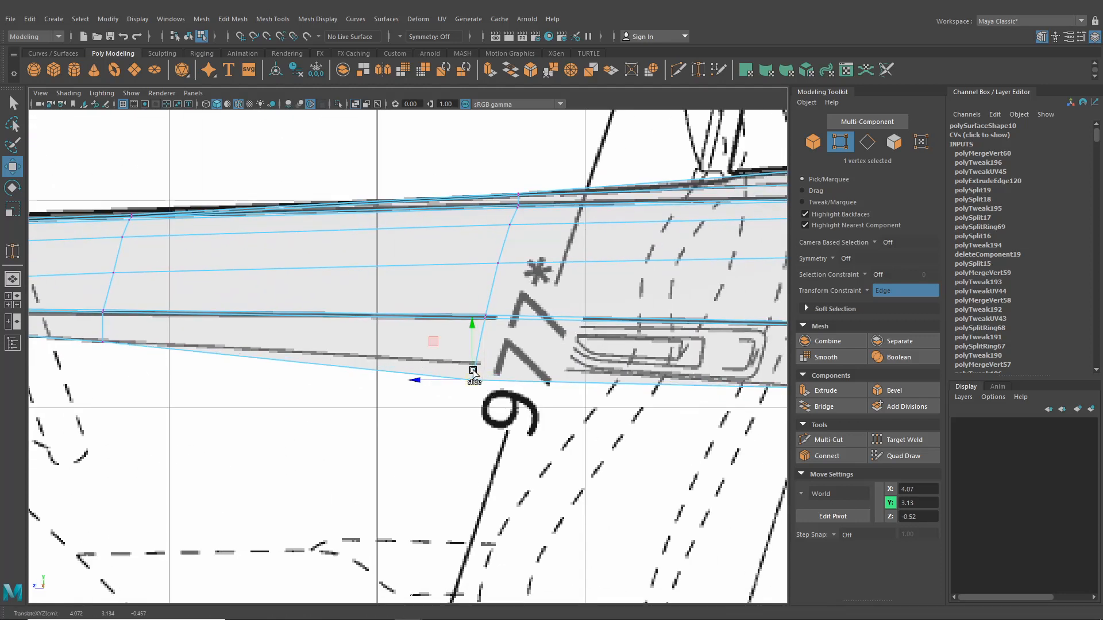
key("ctrl+z")
left_click(866, 288)
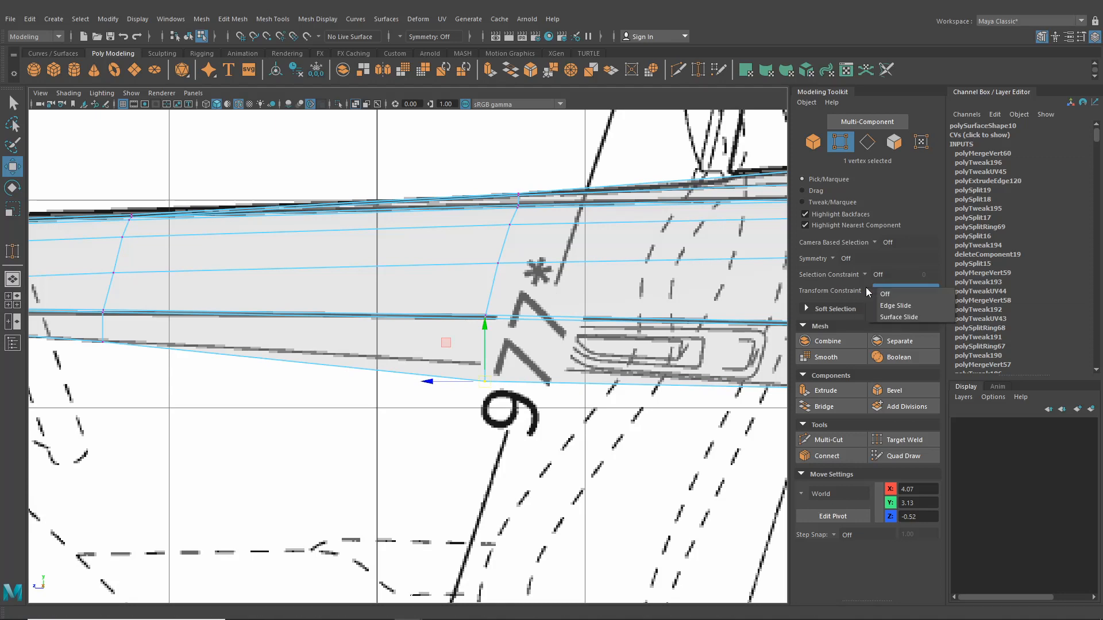
left_click(885, 294)
scroll(445, 386, "up", 2)
left_click_drag(505, 385, 498, 366)
middle_click_drag(256, 382, 407, 379, "alt")
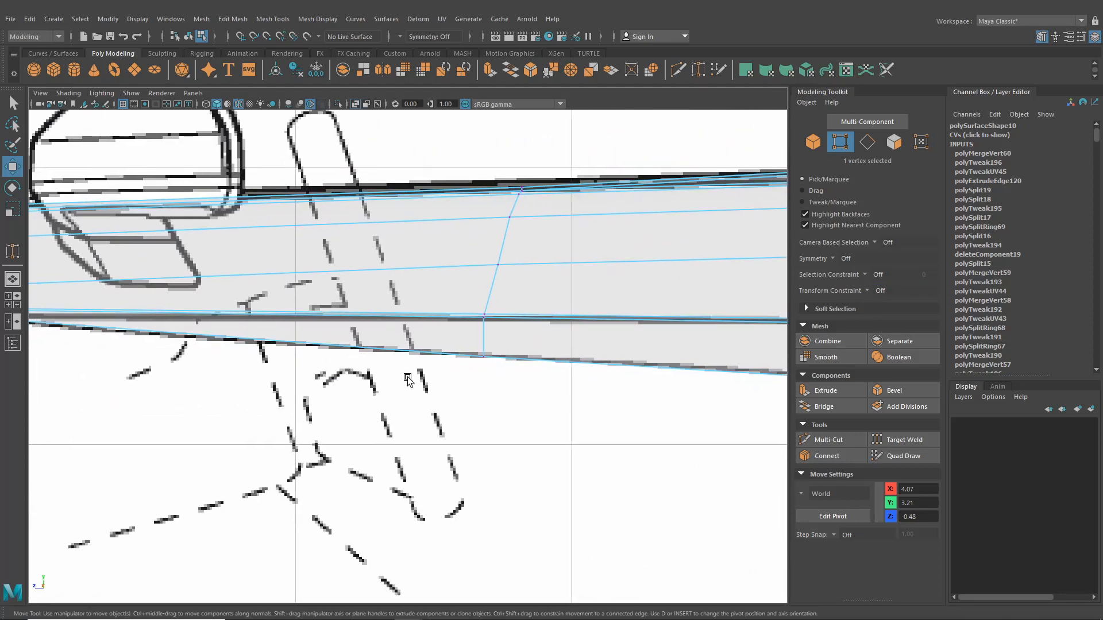
left_click(480, 357)
left_click_drag(480, 357, 480, 356)
Move the strip's rear lower corner vertex onto the blueprint's rear door line below the handle, at about Y 3.10, Z -2.11.
middle_click_drag(612, 405, 171, 391, "alt")
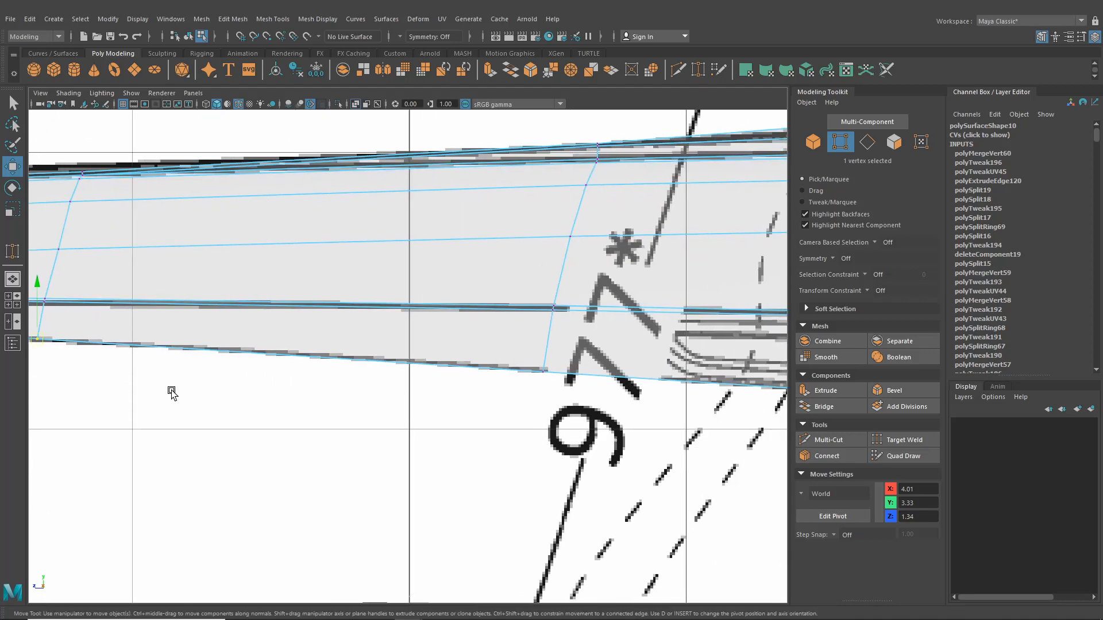
right_click_drag(494, 416, 347, 427, "alt")
middle_click_drag(505, 457, 419, 455, "alt")
right_click_drag(418, 455, 498, 395, "alt")
left_click_drag(512, 371, 513, 395)
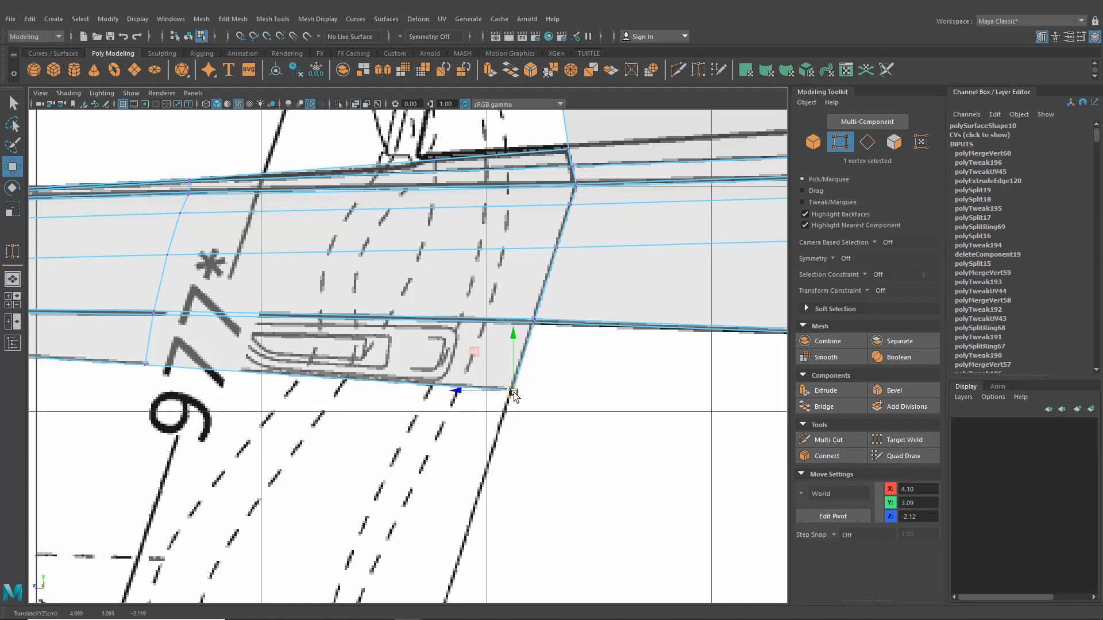
right_click_drag(510, 400, 533, 402, "alt")
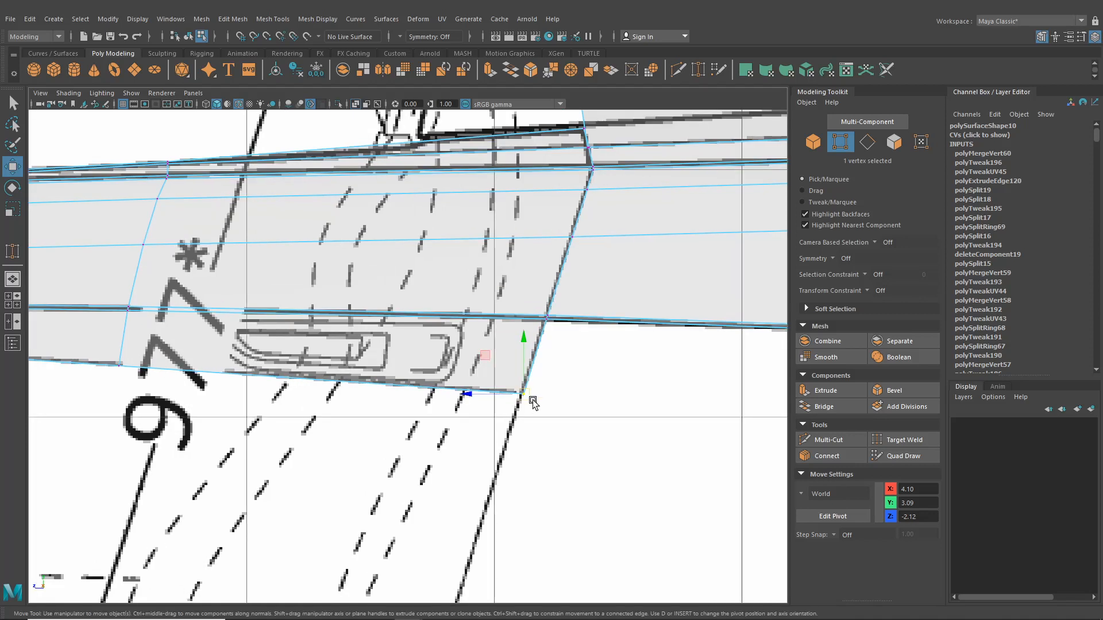
left_click_drag(523, 397, 522, 396)
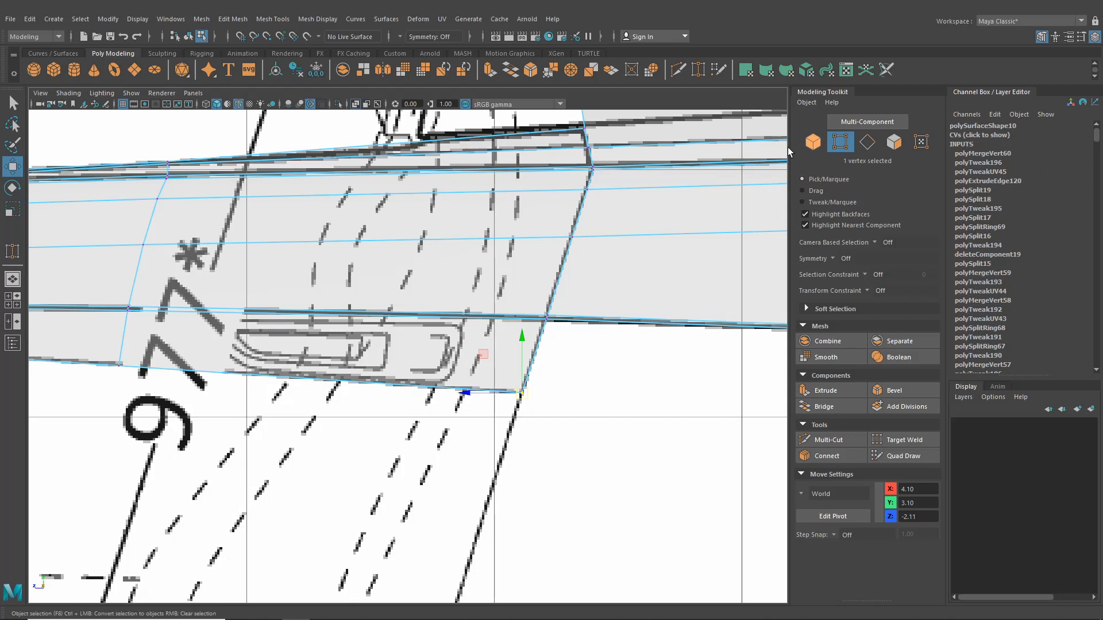
scroll(586, 274, "down", 6)
scroll(505, 405, "up", 4)
scroll(506, 418, "up", 1)
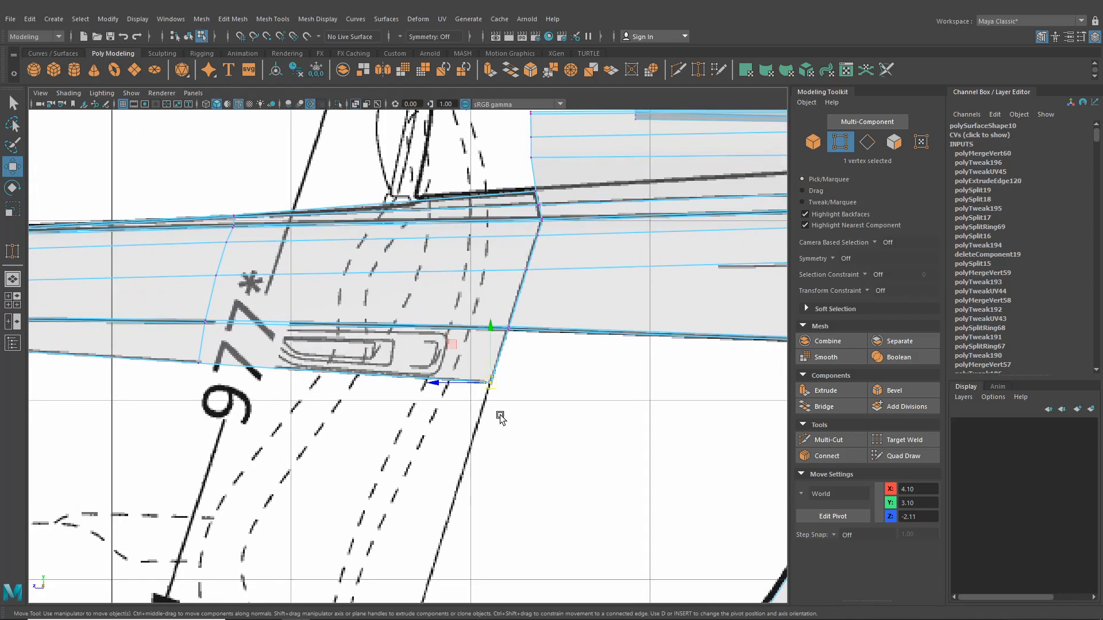
Examine the strip's inward curvature in perspective and compare it with the browser's front three-quarter Audi R8 Spyder reference photo.
middle_click_drag(492, 417, 642, 402, "alt")
left_click(13, 280)
left_click_drag(281, 325, 382, 421, "alt")
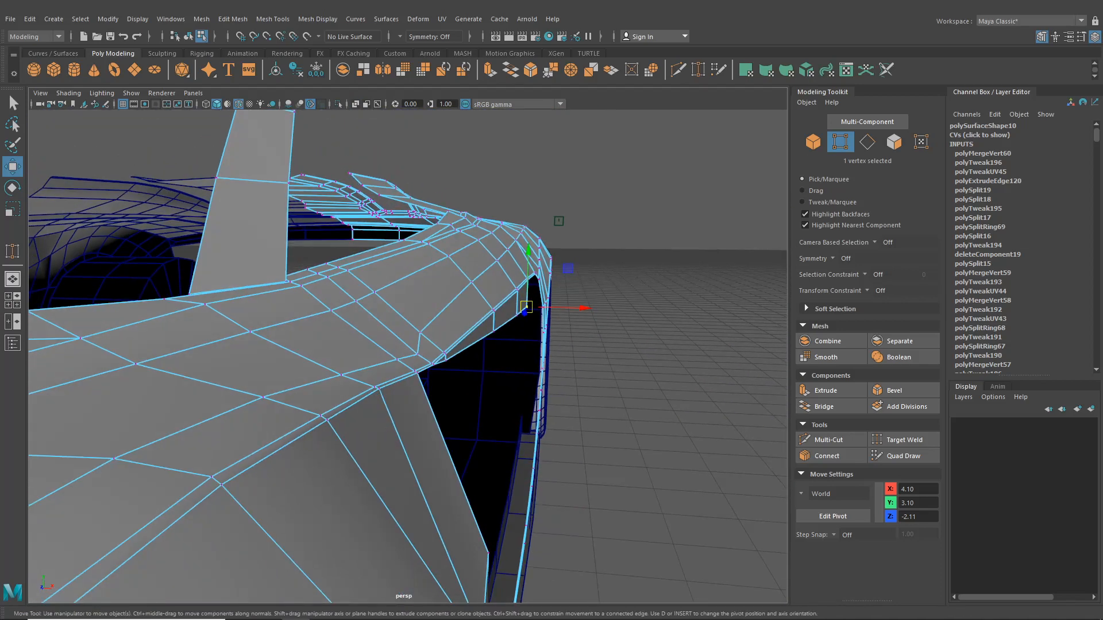
left_click_drag(1102, 97, 873, 96)
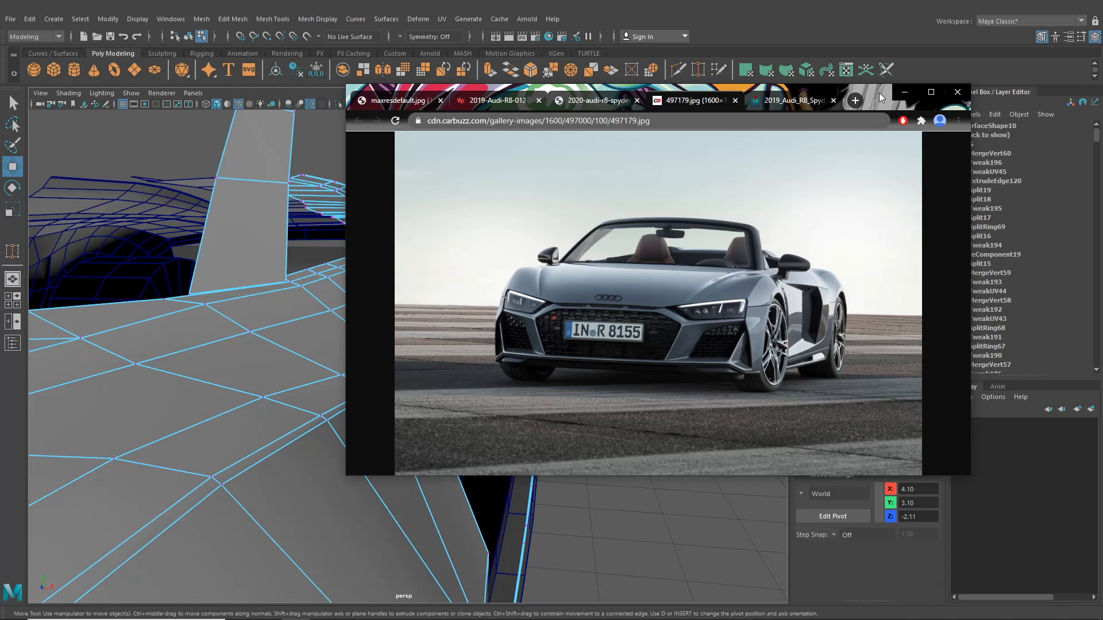
left_click_drag(879, 92, 1098, 94)
left_click_drag(729, 304, 545, 373, "alt")
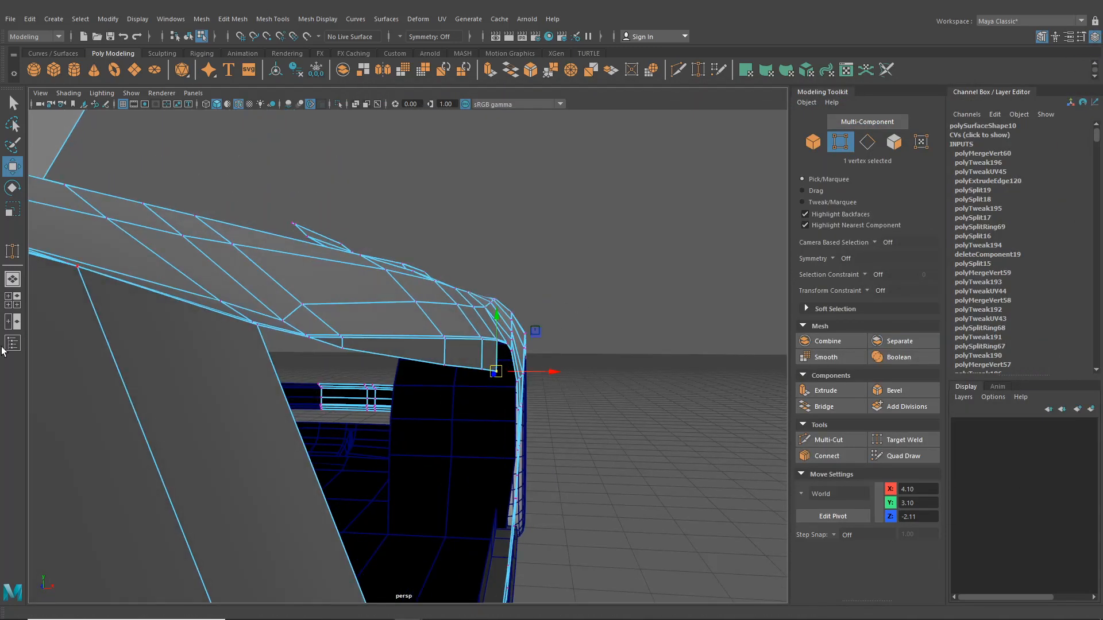
Select the strip's two rear lower vertices and move them inward together to about X 3.85.
key("space")
middle_click_drag(548, 468, 569, 464, "alt")
middle_click_drag(296, 402, 280, 463, "alt")
middle_click_drag(278, 398, 265, 477, "alt")
middle_click_drag(256, 412, 286, 466, "alt")
scroll(256, 237, "down", 5)
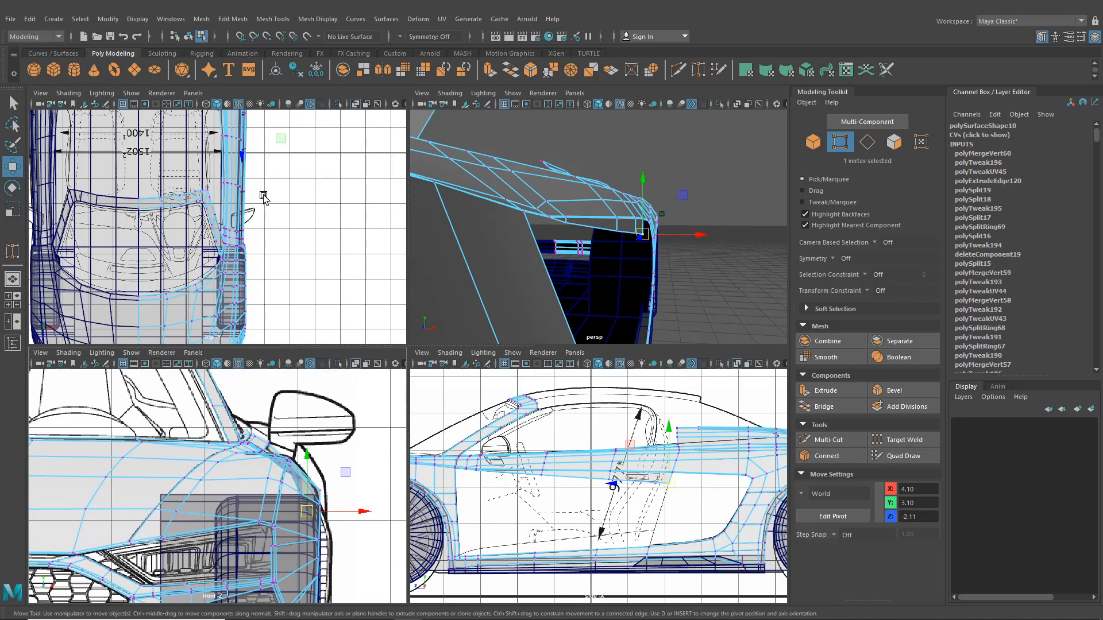
left_click_drag(263, 197, 279, 299, "alt")
middle_click_drag(266, 190, 281, 293, "alt")
middle_click_drag(284, 222, 266, 316, "alt")
scroll(264, 320, "up", 3)
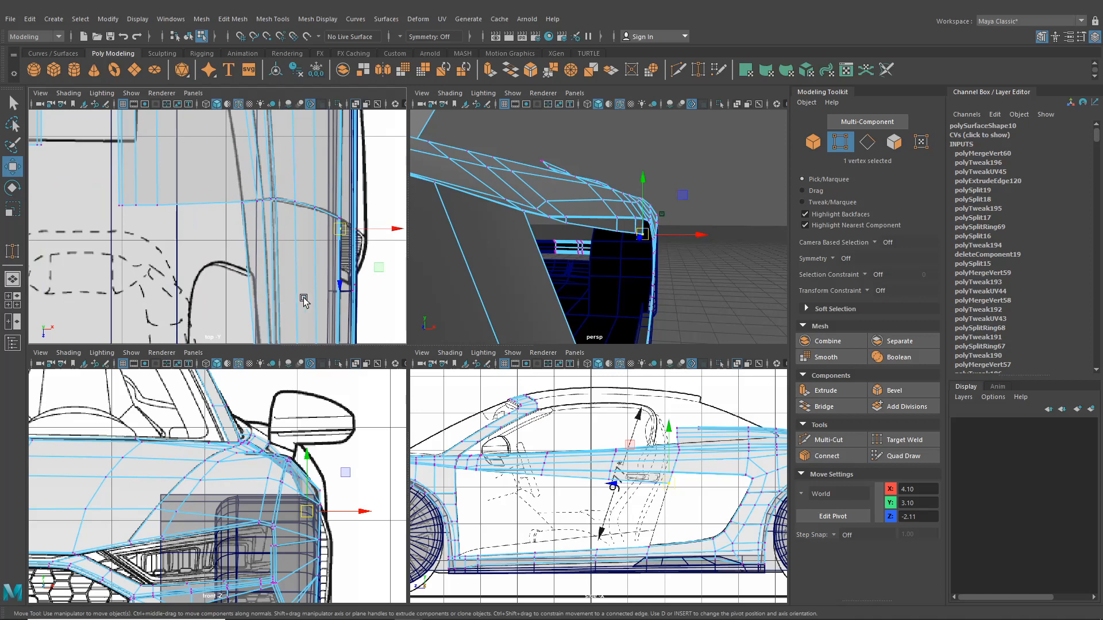
left_click_drag(665, 259, 624, 260, "alt")
left_click(616, 248, "shift")
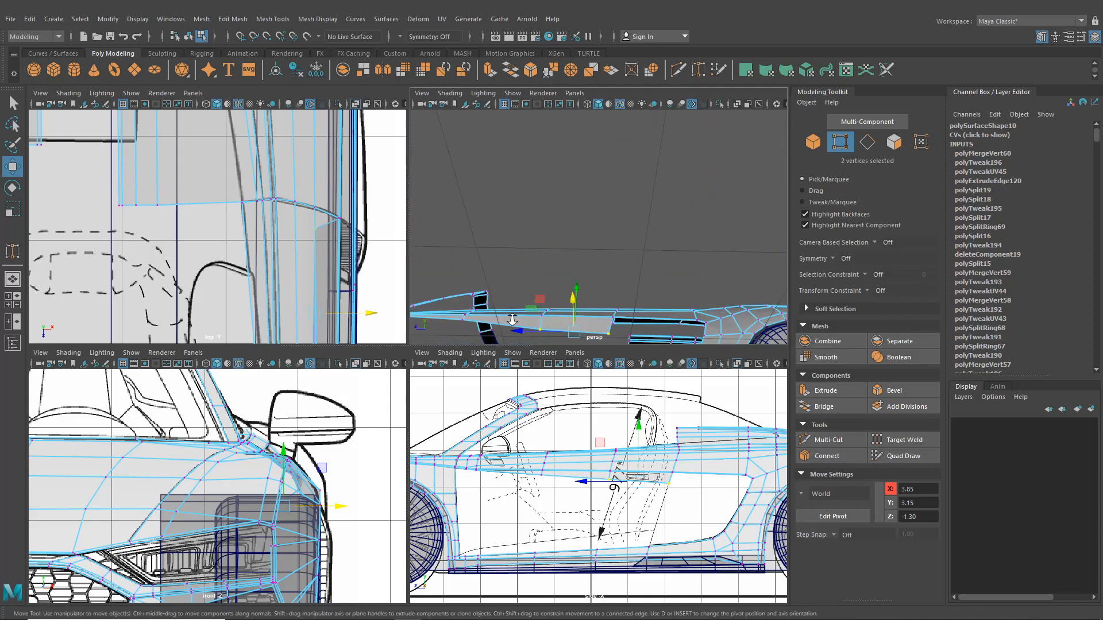
mouse_move(540, 279)
middle_mouse_down("alt")
mouse_move(512, 305)
mouse_move(524, 279)
middle_mouse_up("alt")
scroll(512, 305, "down", 5)
scroll(525, 280, "up", 5)
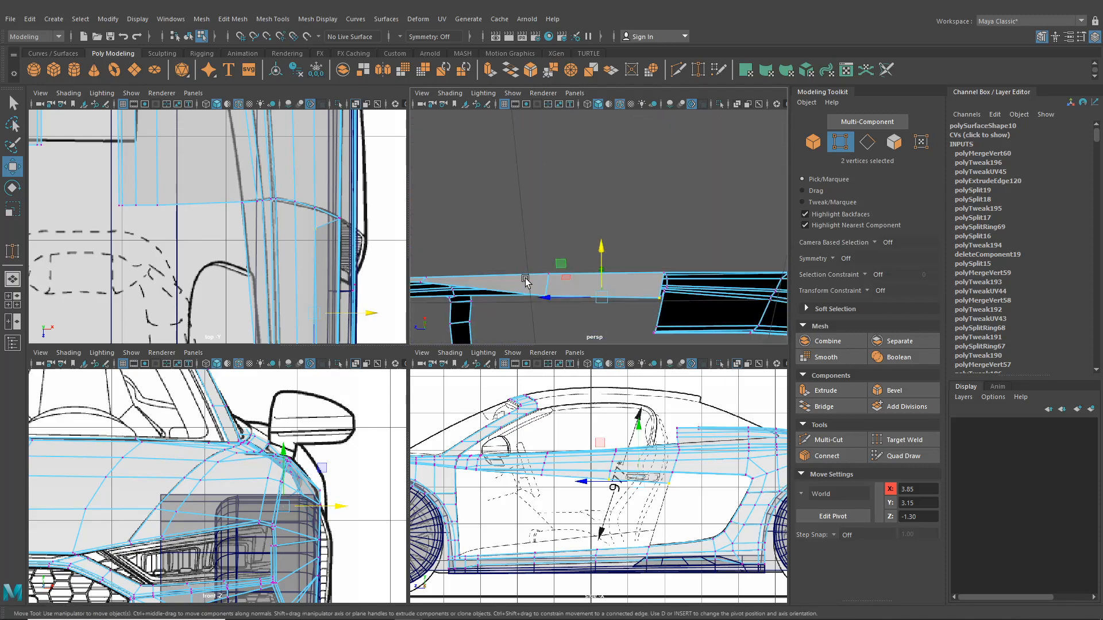
Move the strip's foremost free lower vertex slightly inward along X to about 3.93 in the perspective view.
key("space")
left_click_drag(557, 295, 533, 328, "alt")
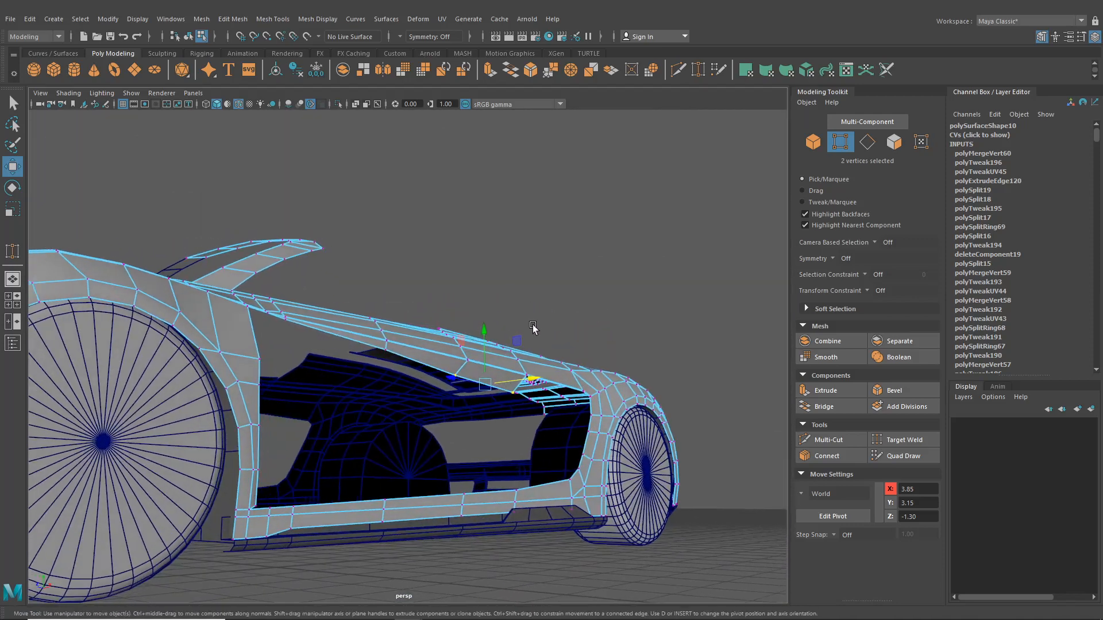
middle_click_drag(379, 367, 487, 369, "alt")
scroll(487, 370, "up", 5)
left_click(476, 278)
left_click_drag(477, 278, 419, 252, "alt")
left_click_drag(395, 214, 395, 215)
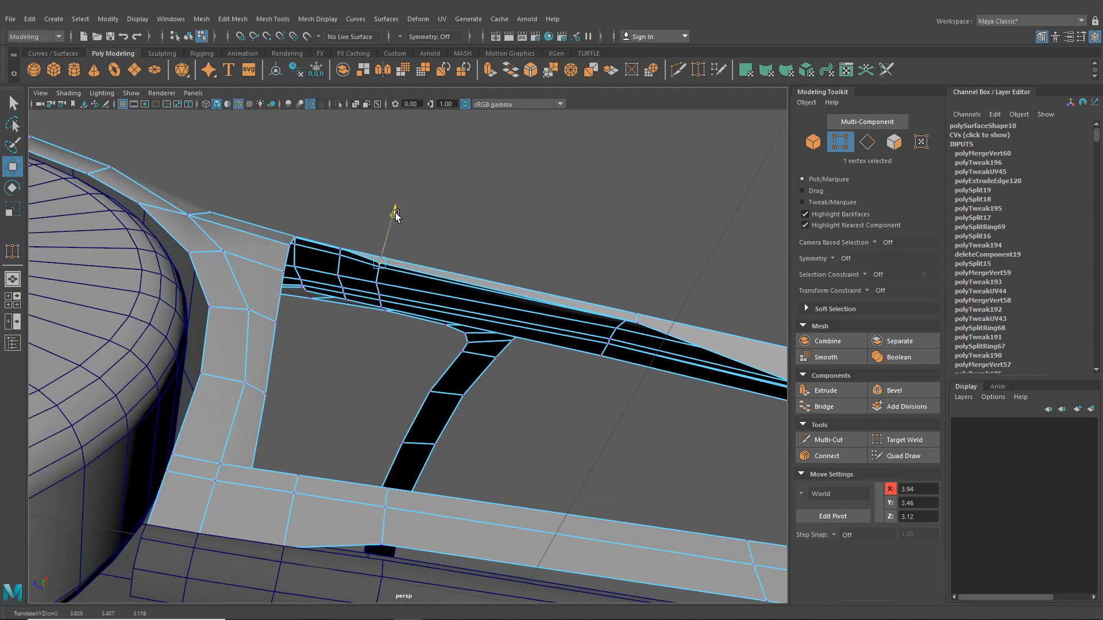
Move the second lower vertex from the front of the strip inward to about X 3.88.
left_click(639, 325)
left_click_drag(654, 291, 615, 330)
scroll(646, 338, "down", 3)
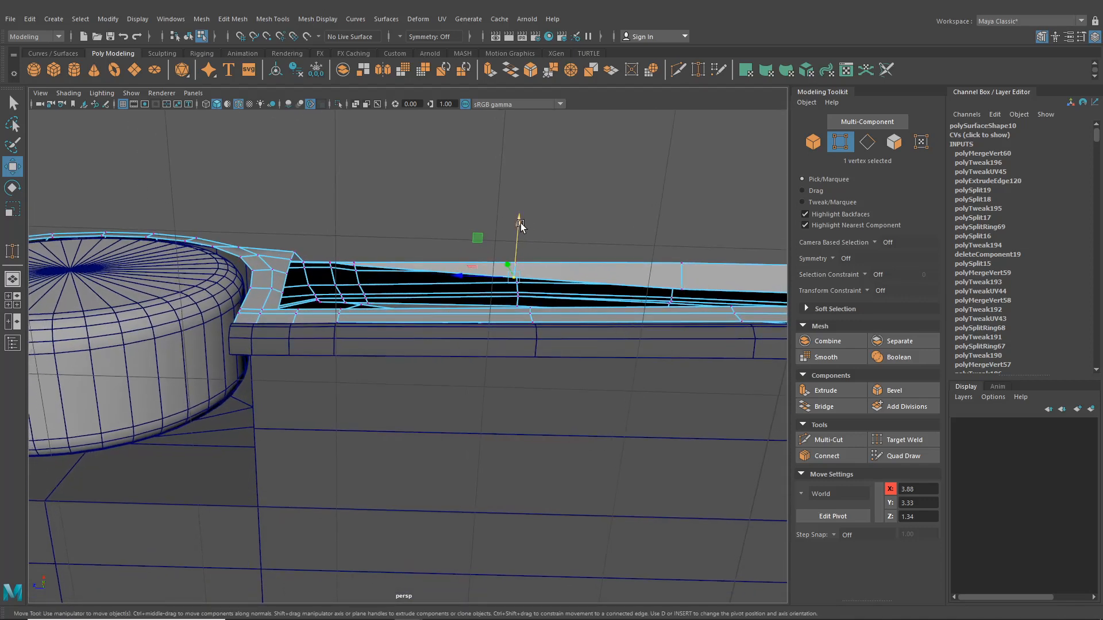
left_click_drag(520, 225, 521, 225)
Adjust the lower vertex ahead of the door handle to about X 3.86 and check the strip's curvature from several angles.
left_click_drag(582, 251, 608, 382, "alt")
scroll(598, 375, "up", 6)
middle_click_drag(594, 372, 525, 242, "alt")
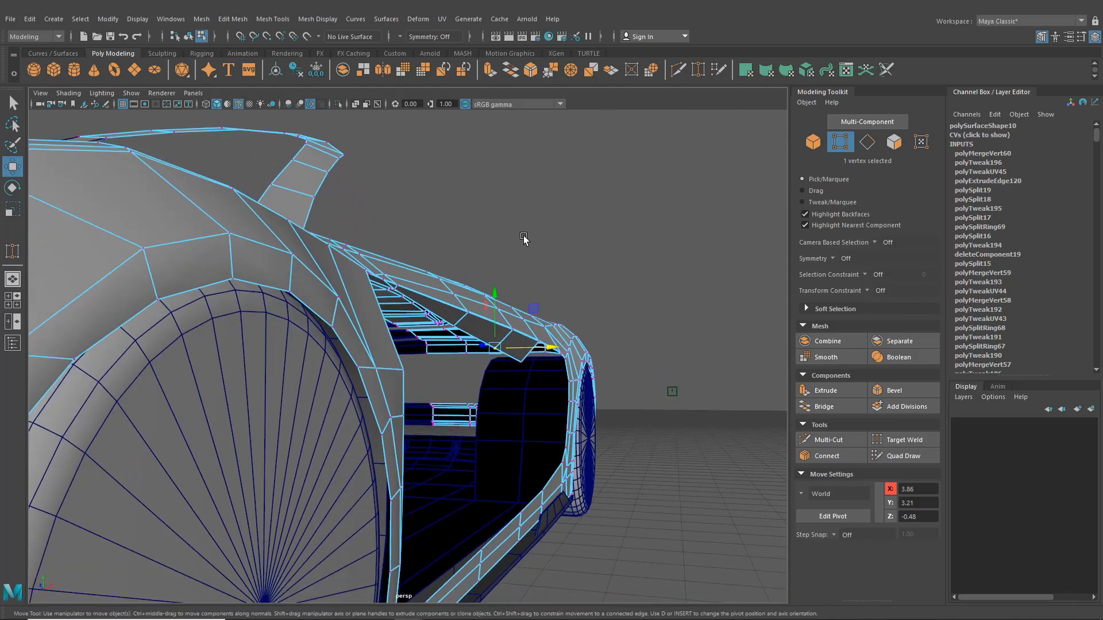
scroll(512, 339, "up", 3)
left_click_drag(509, 362, 525, 329, "alt")
left_click(500, 330)
left_click_drag(525, 329, 583, 433, "alt")
scroll(457, 422, "down", 5)
middle_click_drag(584, 433, 571, 341, "alt")
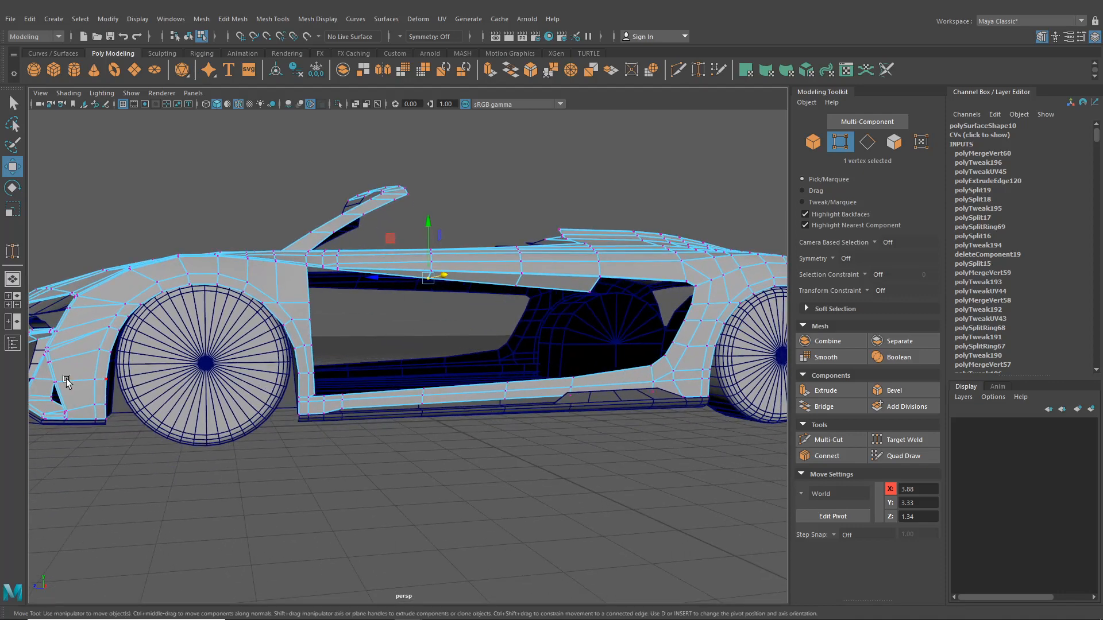
Extrude the sill's five upper edges under the door opening, moving the new edges up about 0.45 and back about 0.13 in the side view.
left_click(16, 310)
key("space")
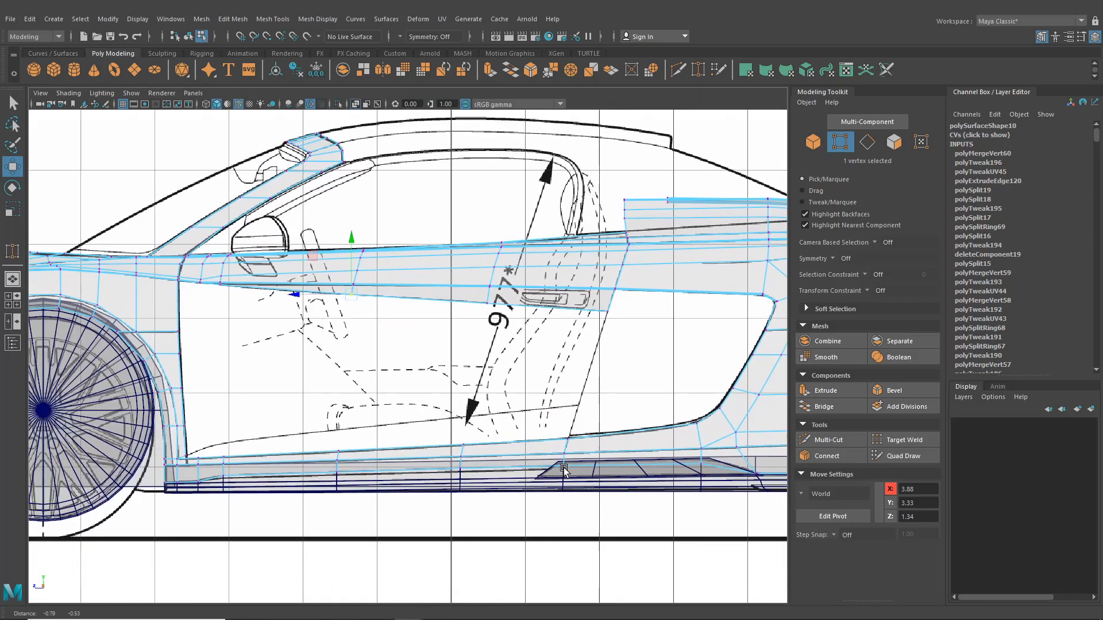
scroll(371, 457, "up", 6)
middle_click_drag(352, 423, 365, 386, "alt")
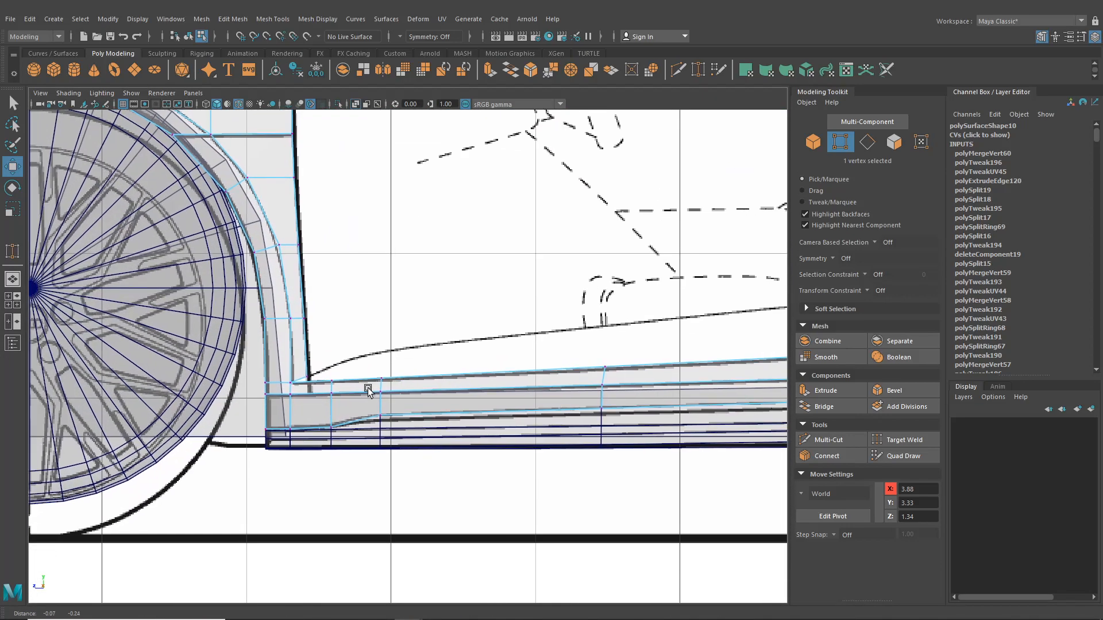
scroll(364, 386, "up", 2)
right_click_drag(339, 280, 338, 258)
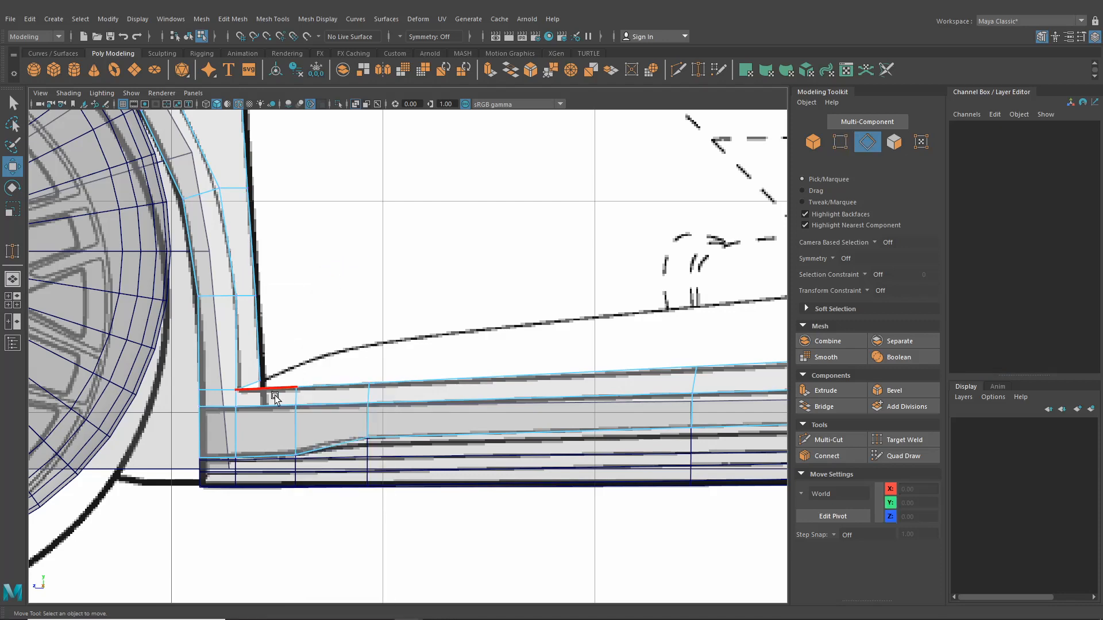
left_click(276, 391)
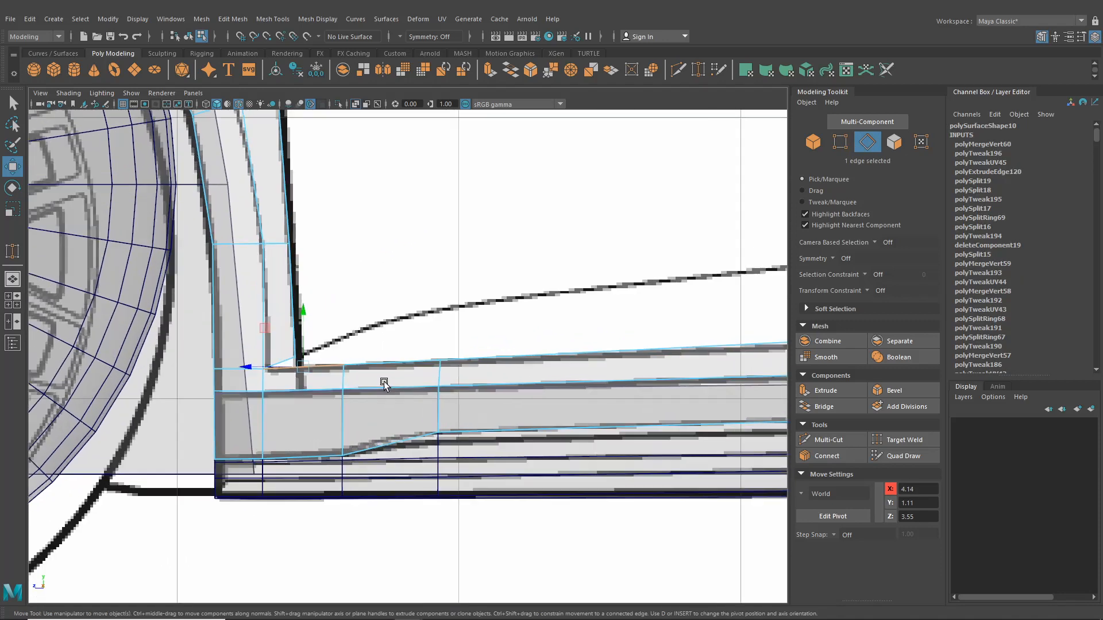
scroll(270, 370, "up", 3)
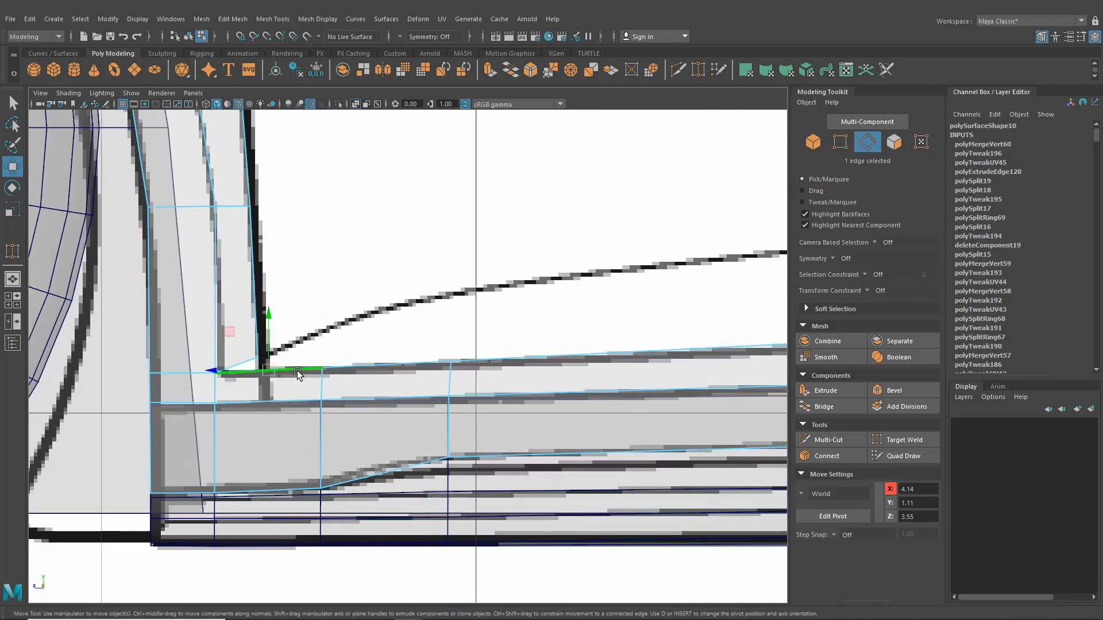
left_click(383, 368, "shift")
left_click(509, 366, "shift")
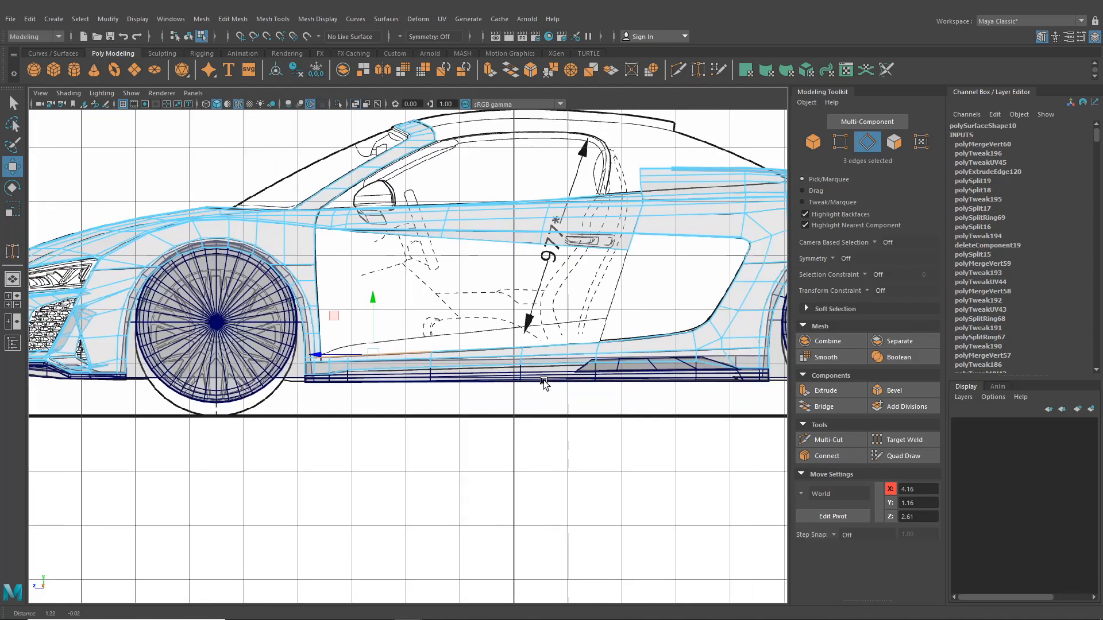
scroll(546, 380, "down", 3)
scroll(422, 354, "up", 3)
left_click(422, 355, "shift")
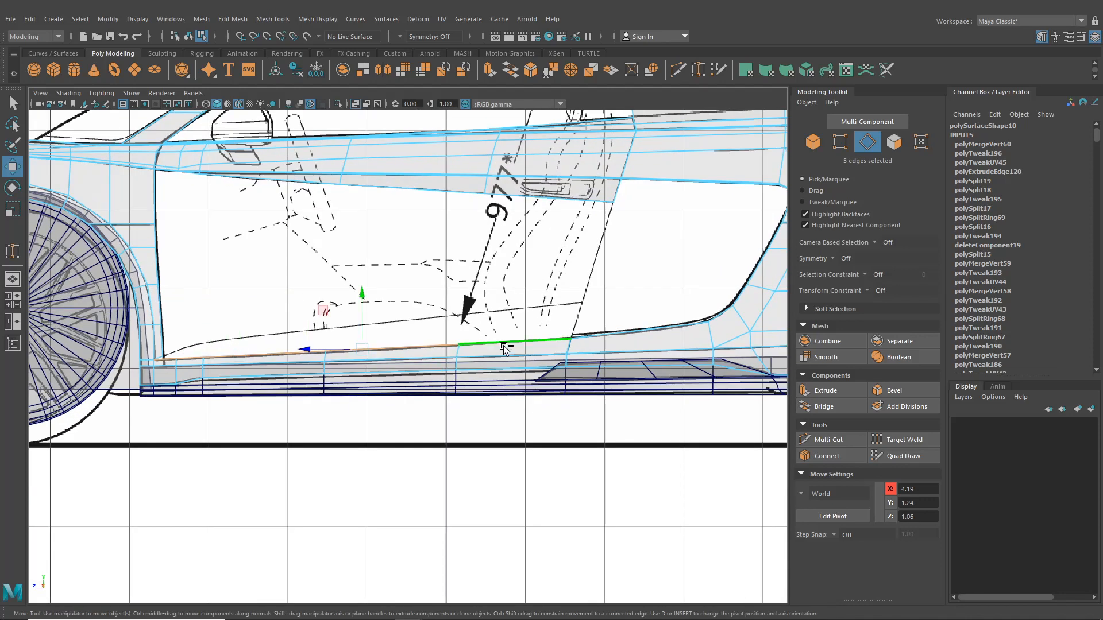
key("ctrl+e")
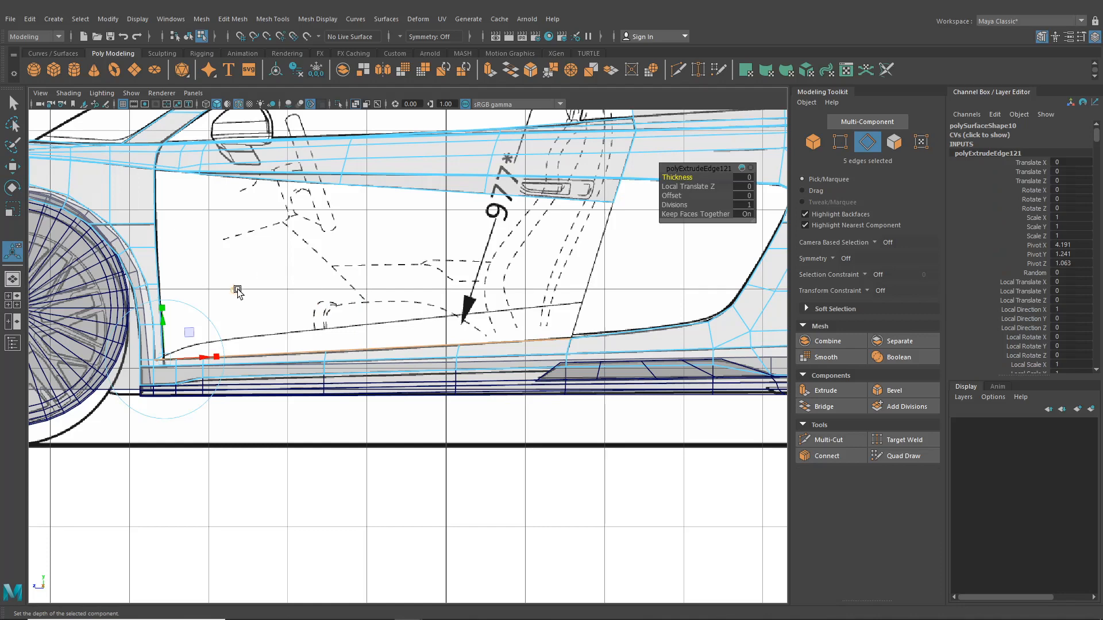
scroll(391, 294, "up", 3)
left_click_drag(342, 311, 339, 256)
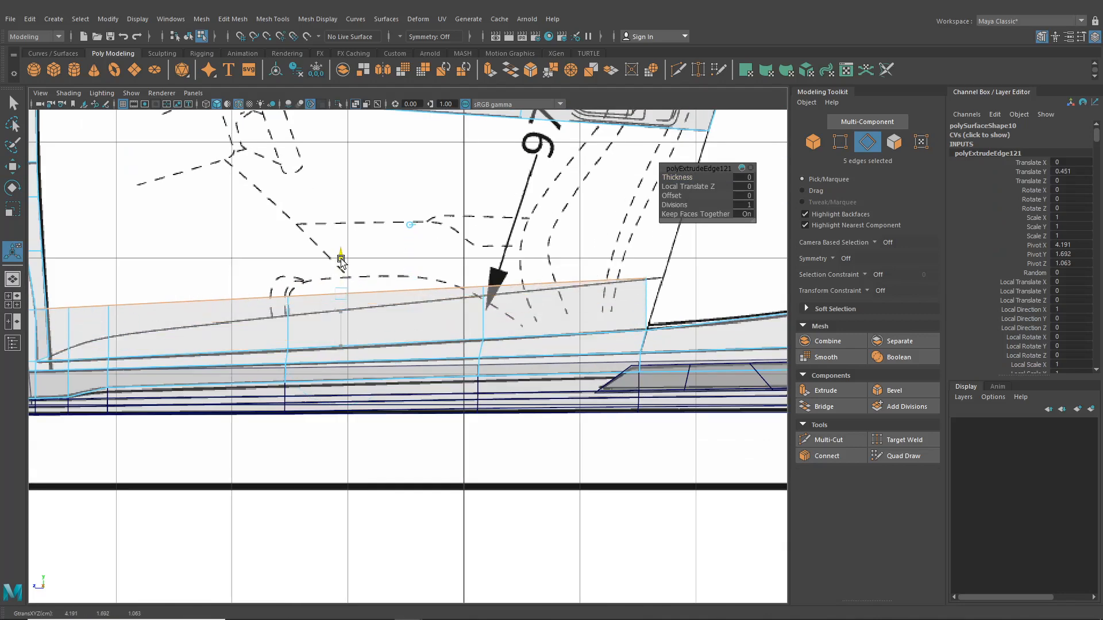
left_click_drag(305, 298, 360, 268)
Weld the extruded strip's front upper corner vertex to the adjacent lower corner vertex of the front fender.
middle_click_drag(360, 280, 473, 276, "alt")
left_click(13, 279)
middle_click_drag(122, 309, 250, 303, "alt")
right_click_drag(250, 304, 472, 350, "alt")
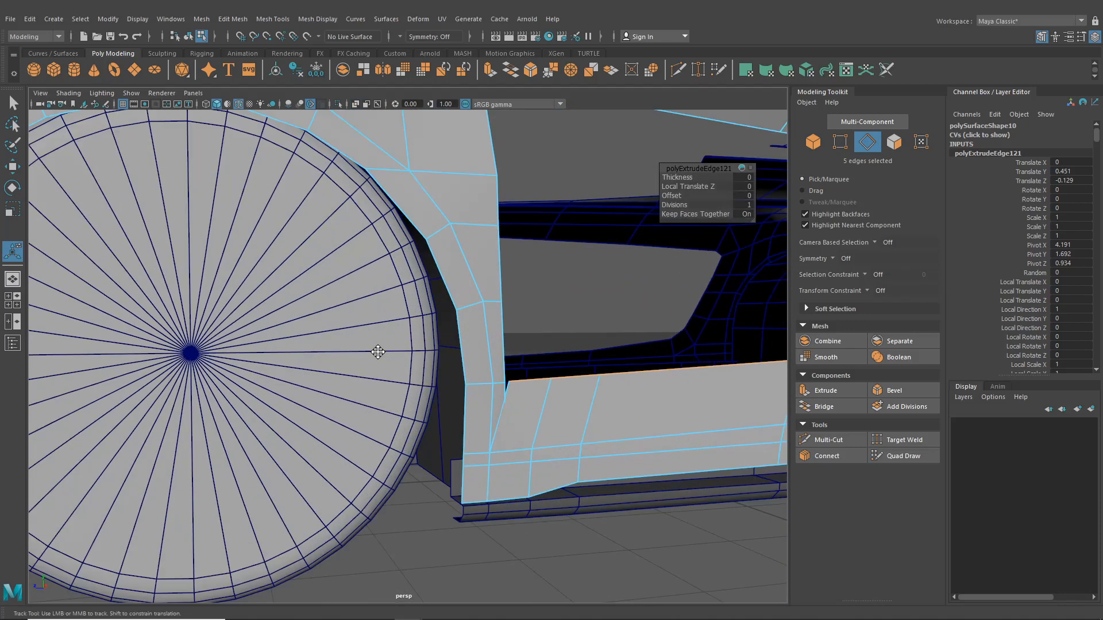
middle_click_drag(472, 351, 363, 329, "alt")
right_click_drag(373, 292, 337, 293)
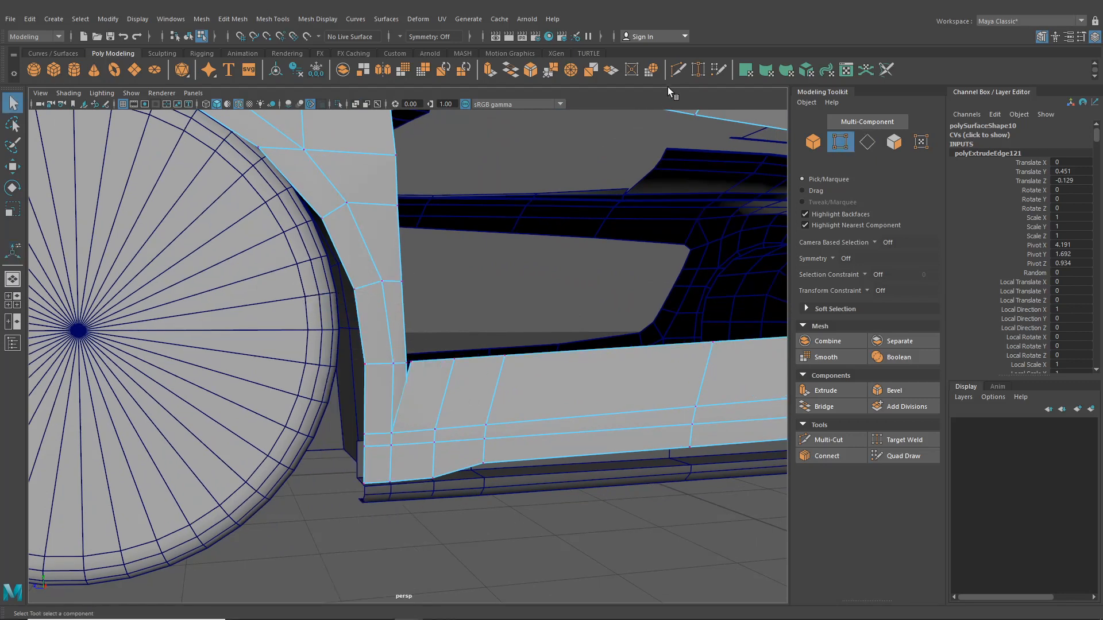
left_click(698, 71)
right_click_drag(425, 341, 459, 344, "alt")
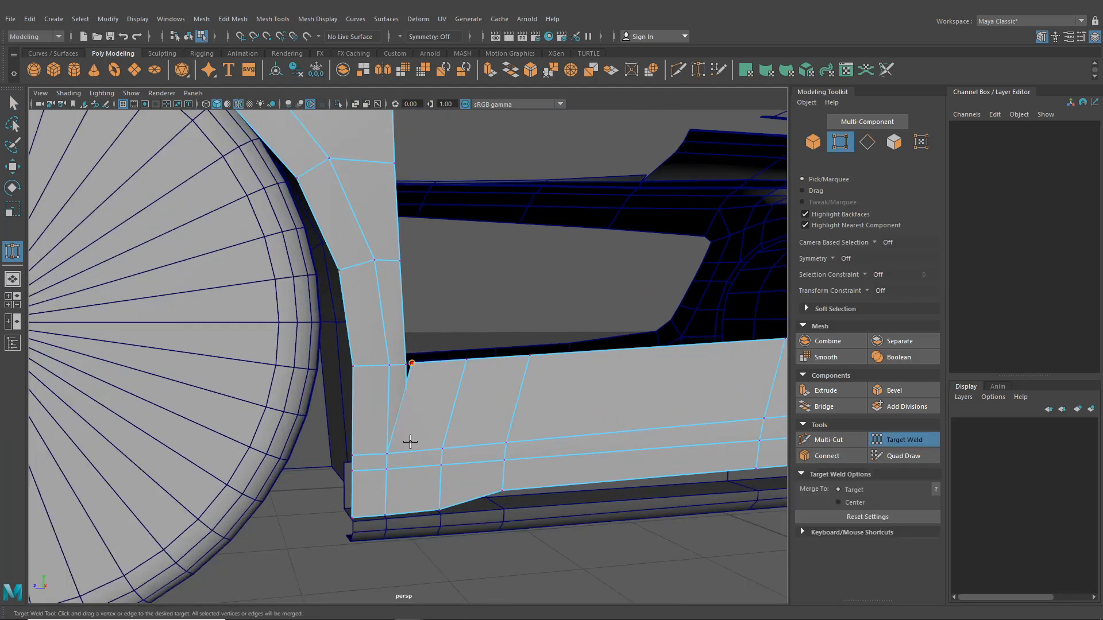
left_click_drag(403, 447, 316, 476, "alt")
left_click_drag(287, 386, 376, 346, "alt")
left_click_drag(390, 392, 586, 381)
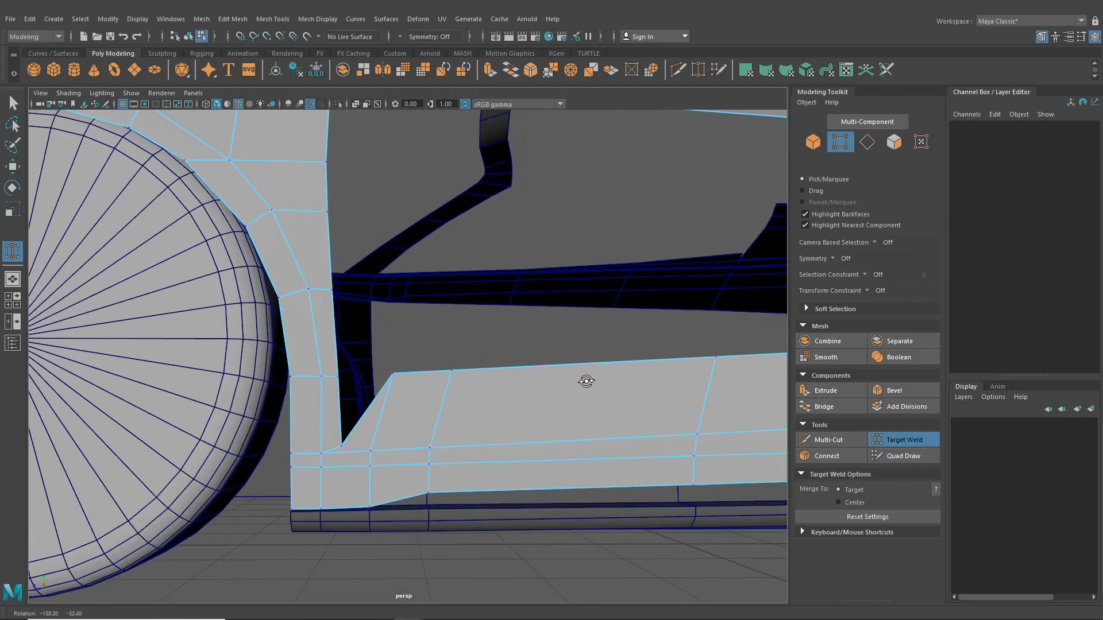
middle_click_drag(585, 381, 604, 358, "alt")
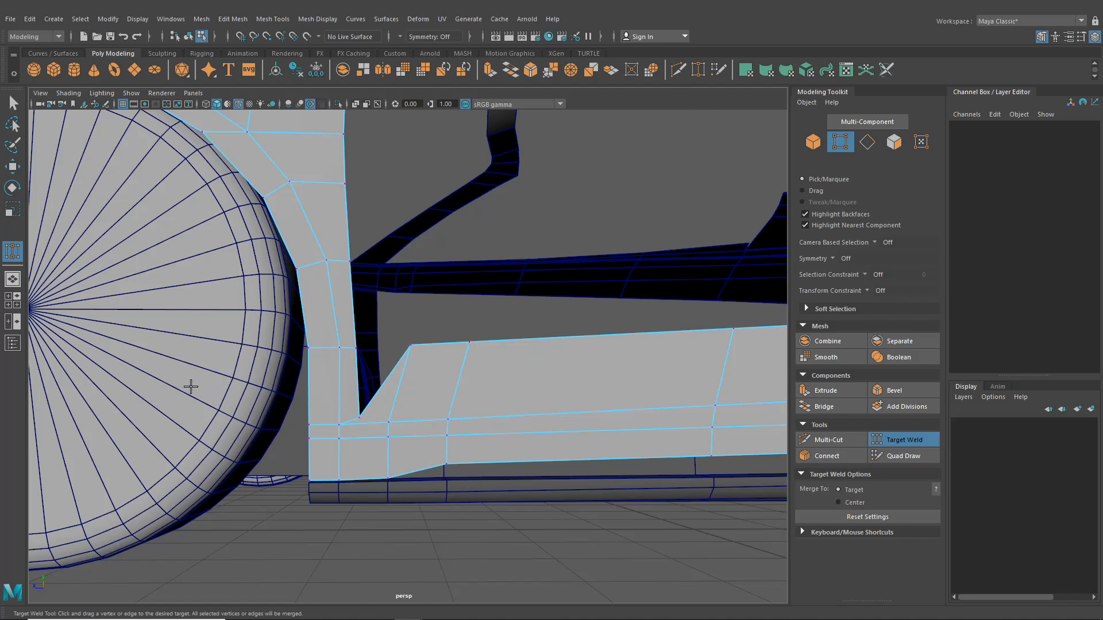
middle_click_drag(436, 382, 435, 386, "alt")
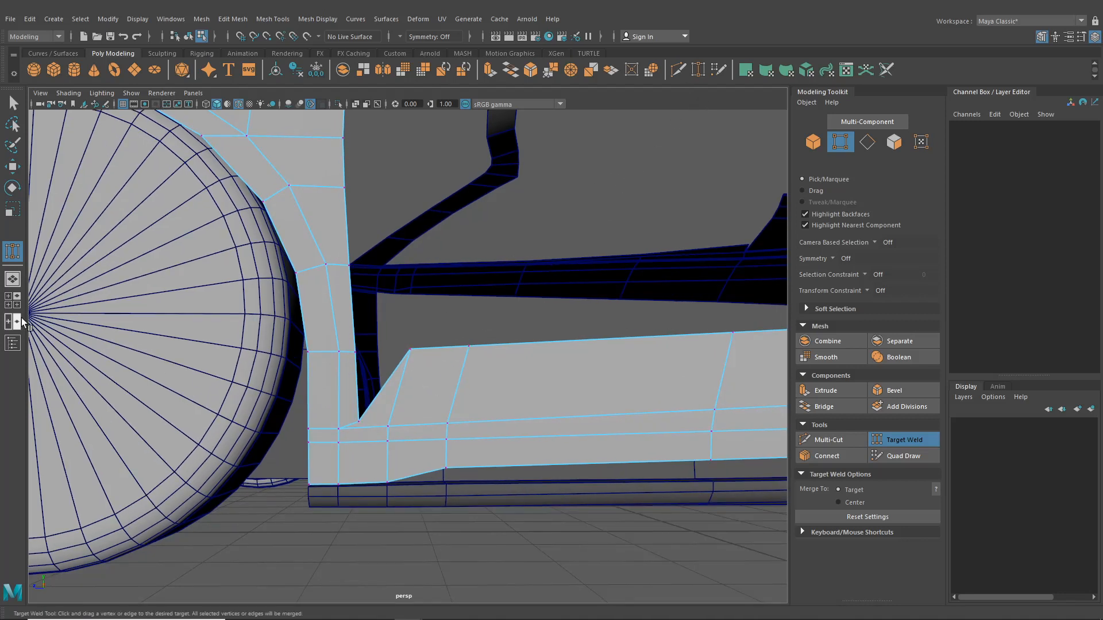
Align the strip's two foremost free upper vertices with the blueprint's lower door curve, at about Z 3.41 and Z 3.14.
left_click(14, 301)
key("space")
middle_click_drag(545, 497, 608, 477, "alt")
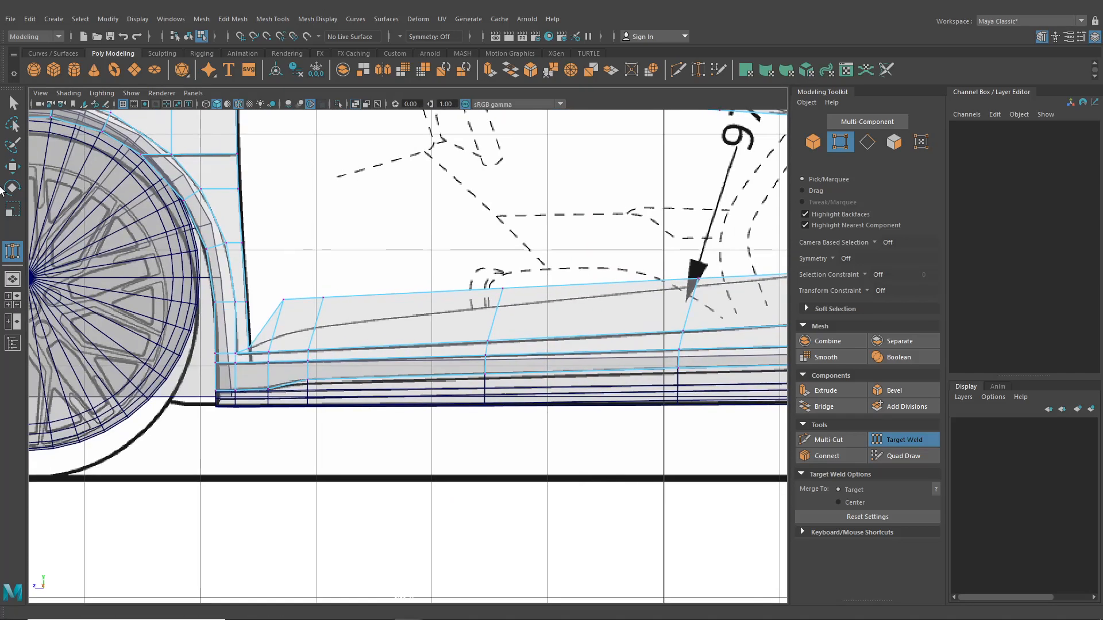
key("w")
scroll(455, 344, "up", 6)
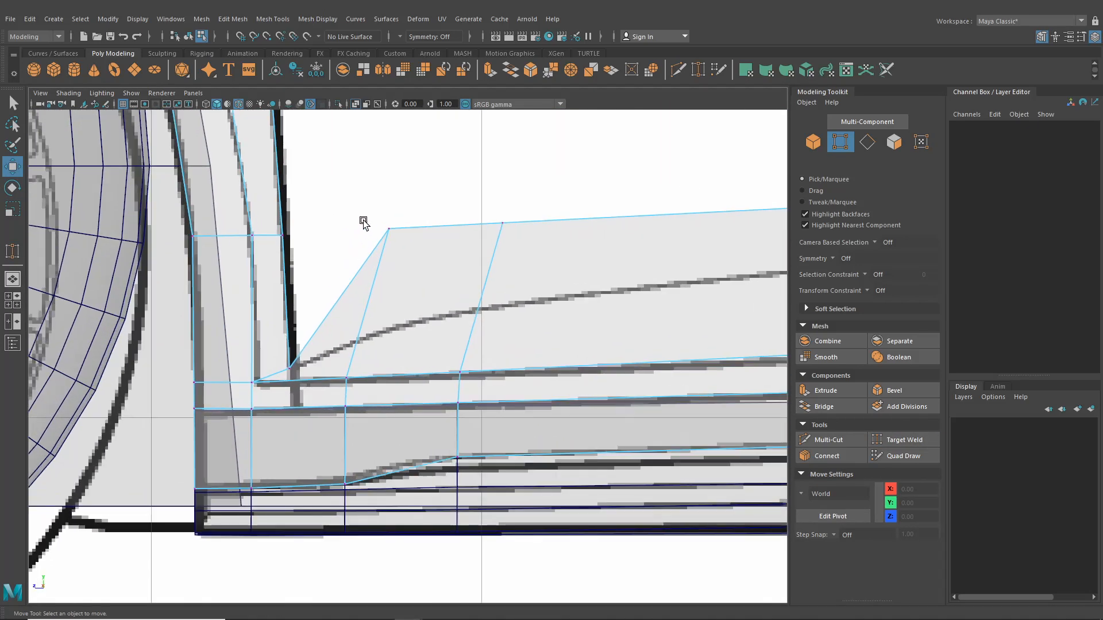
left_click(387, 229)
left_click_drag(387, 229, 348, 350)
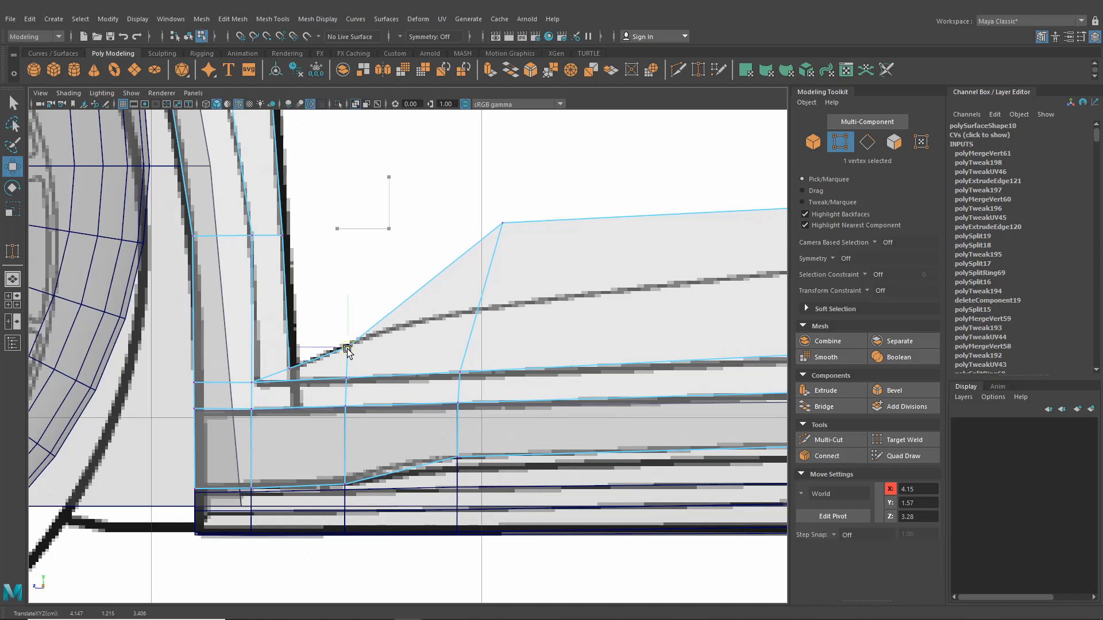
left_click(503, 223)
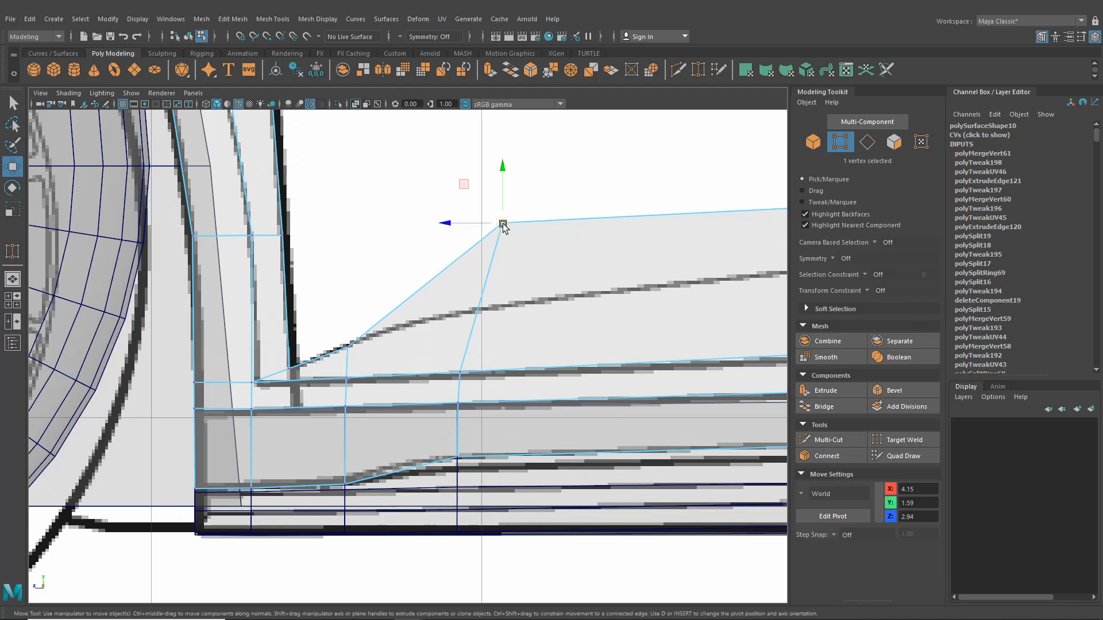
left_click_drag(502, 222, 457, 313)
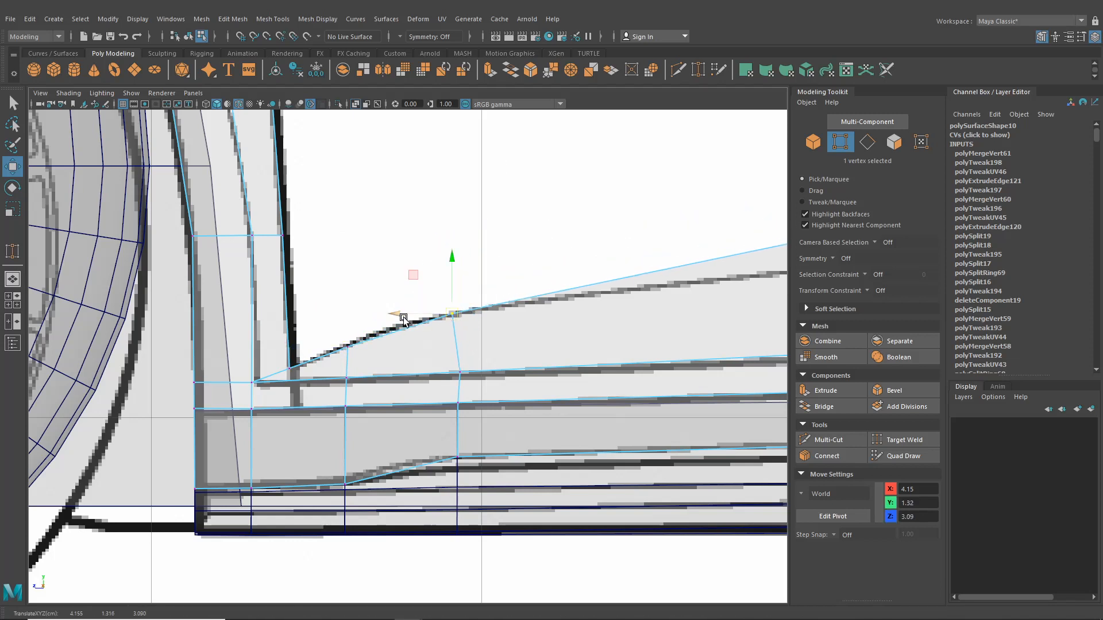
left_click(346, 350)
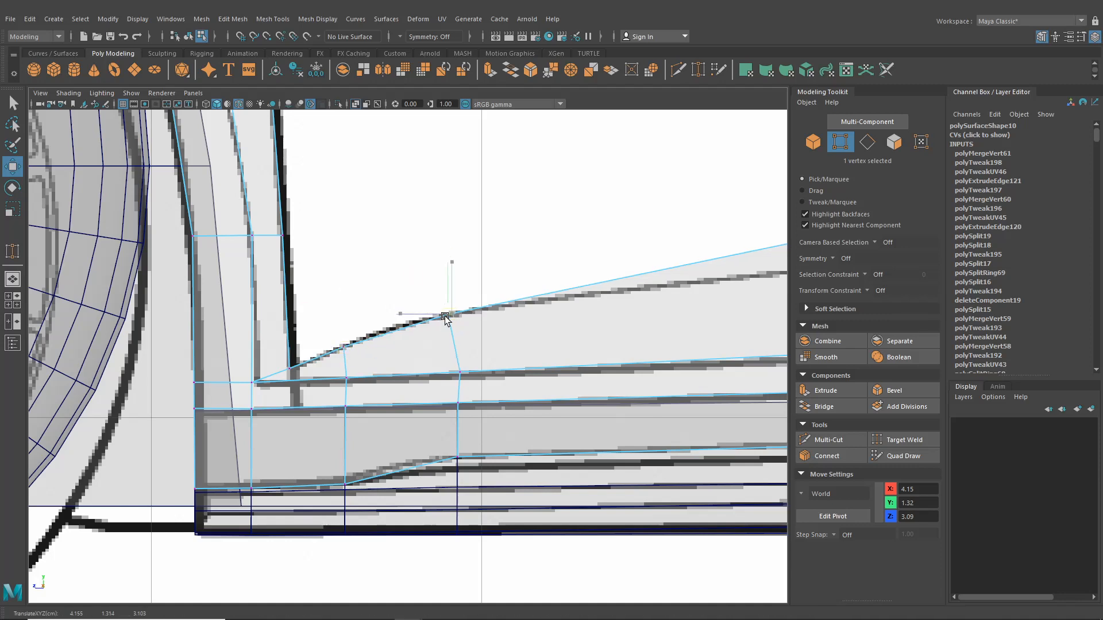
left_click_drag(344, 348, 435, 319)
scroll(533, 335, "down", 5)
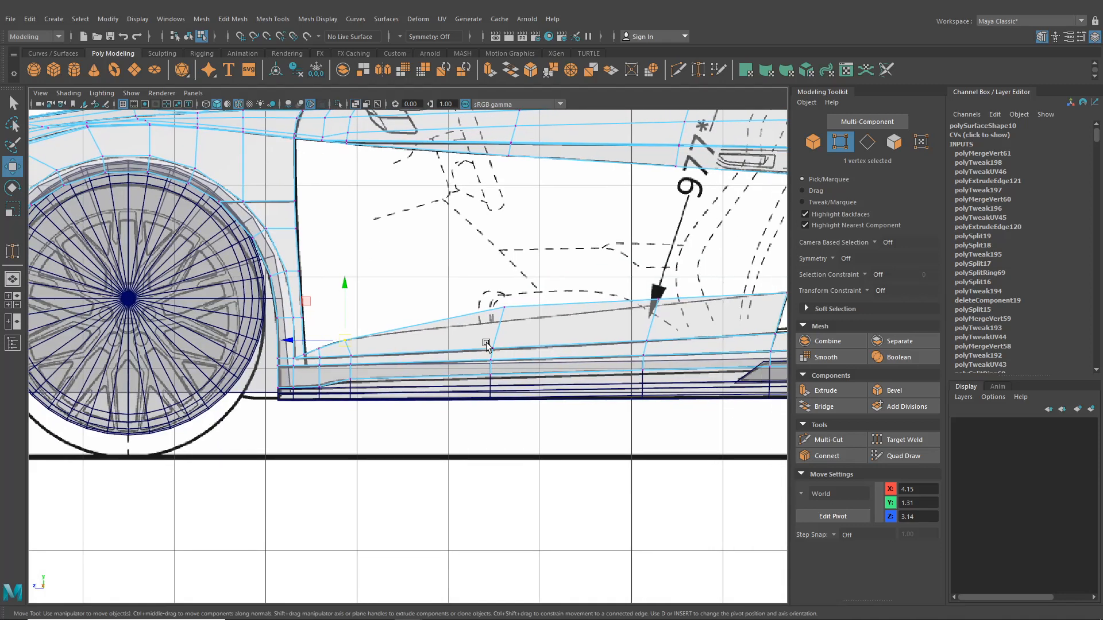
Align the strip's three remaining upper vertices with the blueprint's lower door line, placing the rearmost at about Y 1.83, Z -1.72.
scroll(532, 275, "up", 3)
left_click_drag(554, 294, 534, 312)
middle_click_drag(607, 315, 341, 340, "alt")
left_click_drag(474, 276, 520, 309)
left_click_drag(509, 301, 498, 311)
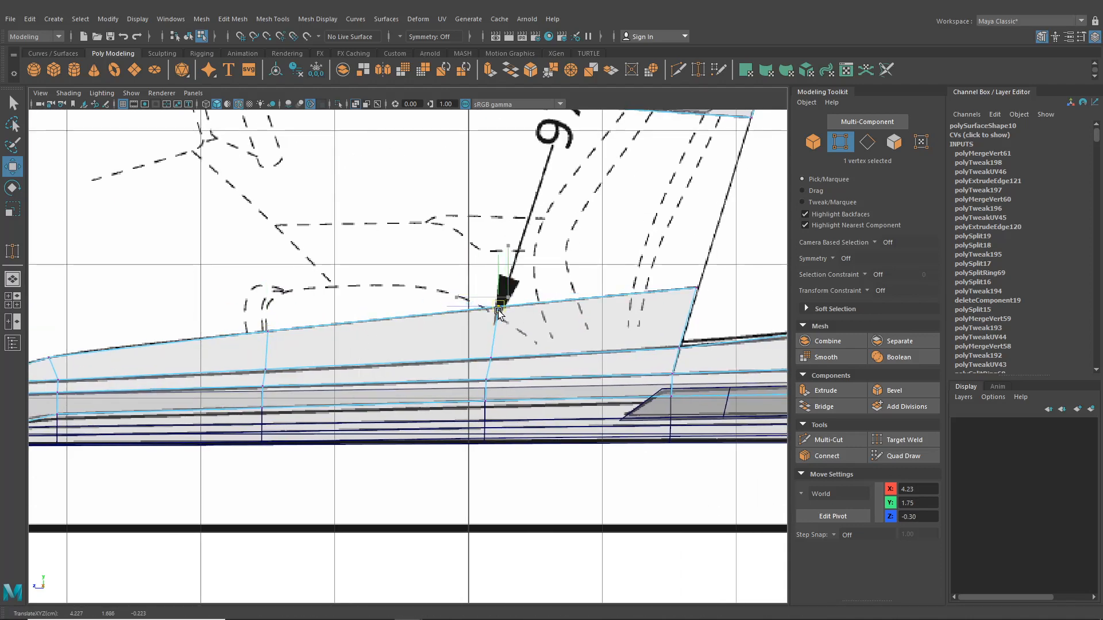
left_click(695, 287)
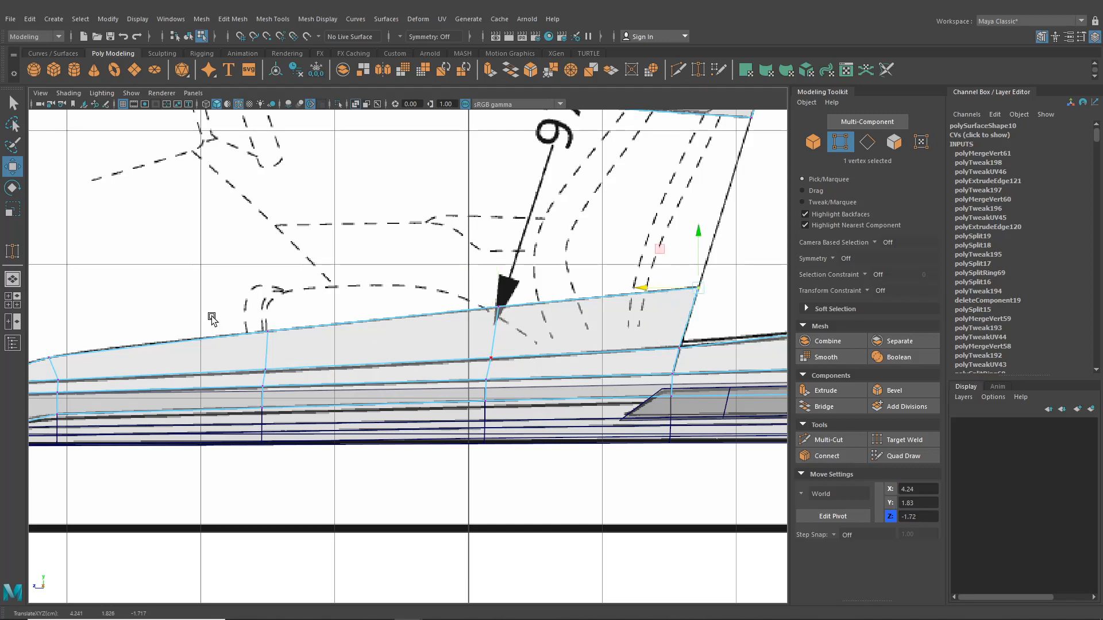
Select the strip's two rearmost upper vertices, enlarge the perspective view, and move them inward together along X to about 3.98.
left_click(7, 286)
left_click_drag(411, 317, 517, 341, "alt")
left_click(14, 298)
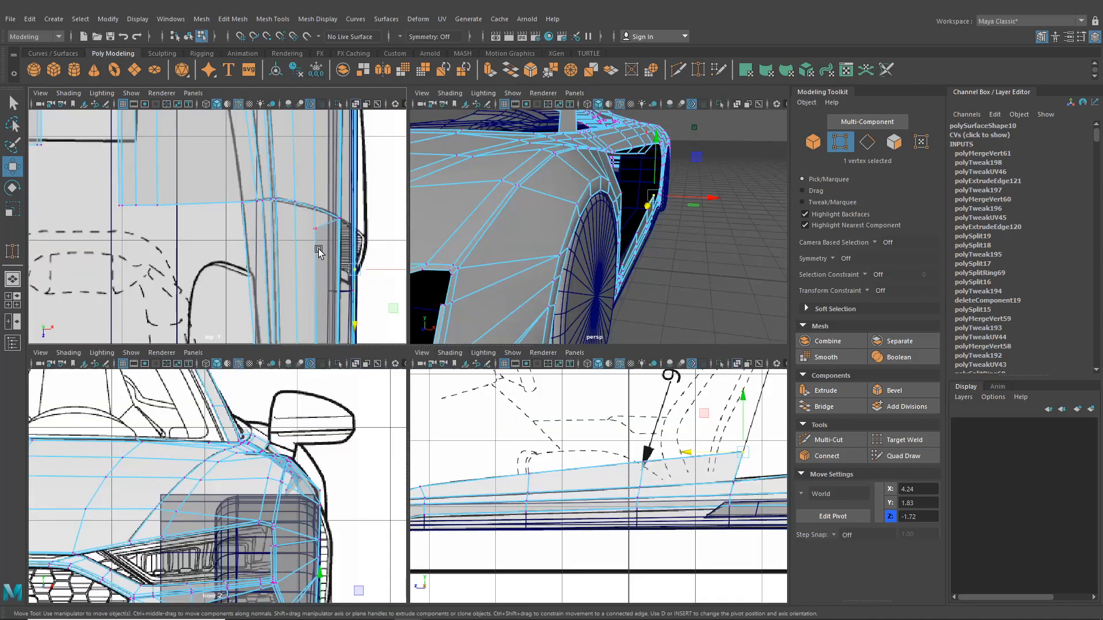
scroll(311, 256, "up", 5)
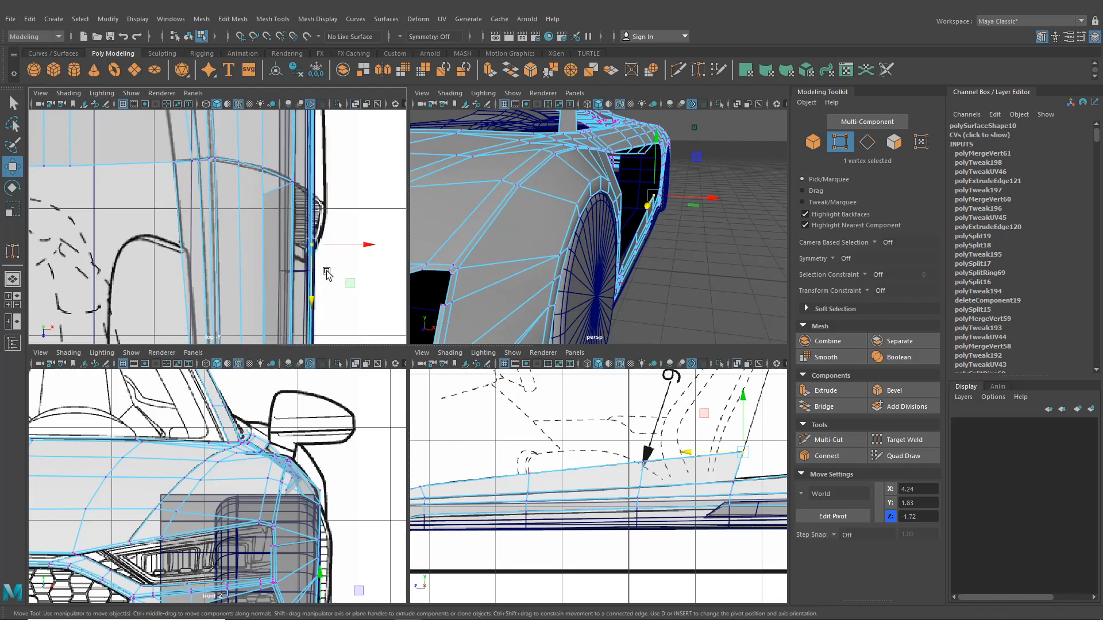
middle_click_drag(310, 264, 306, 147, "alt")
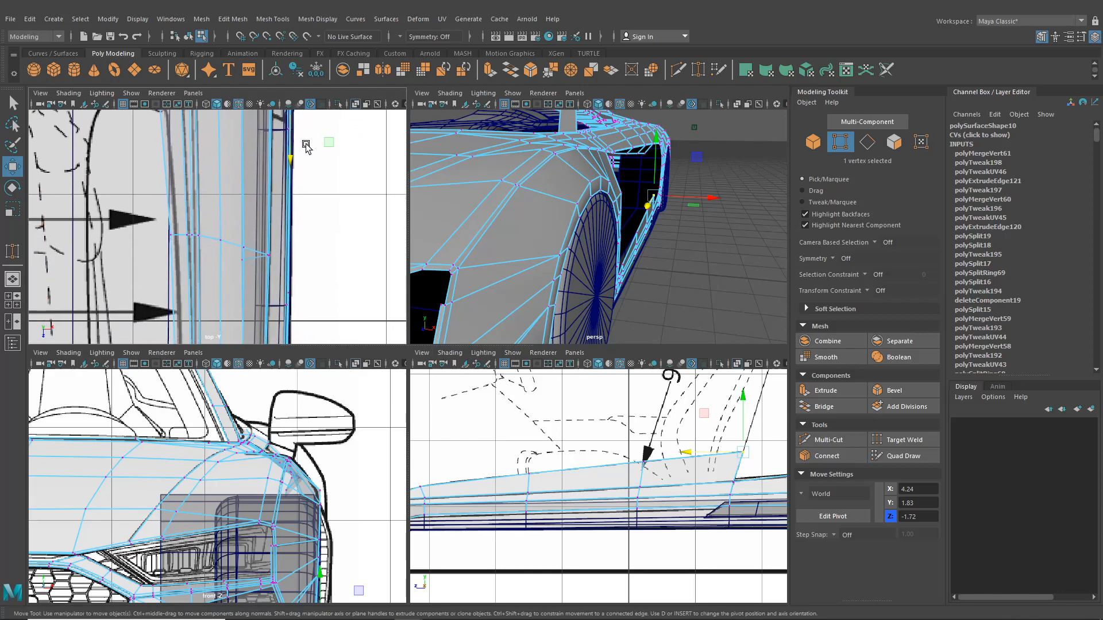
left_click_drag(332, 222, 333, 264, "alt")
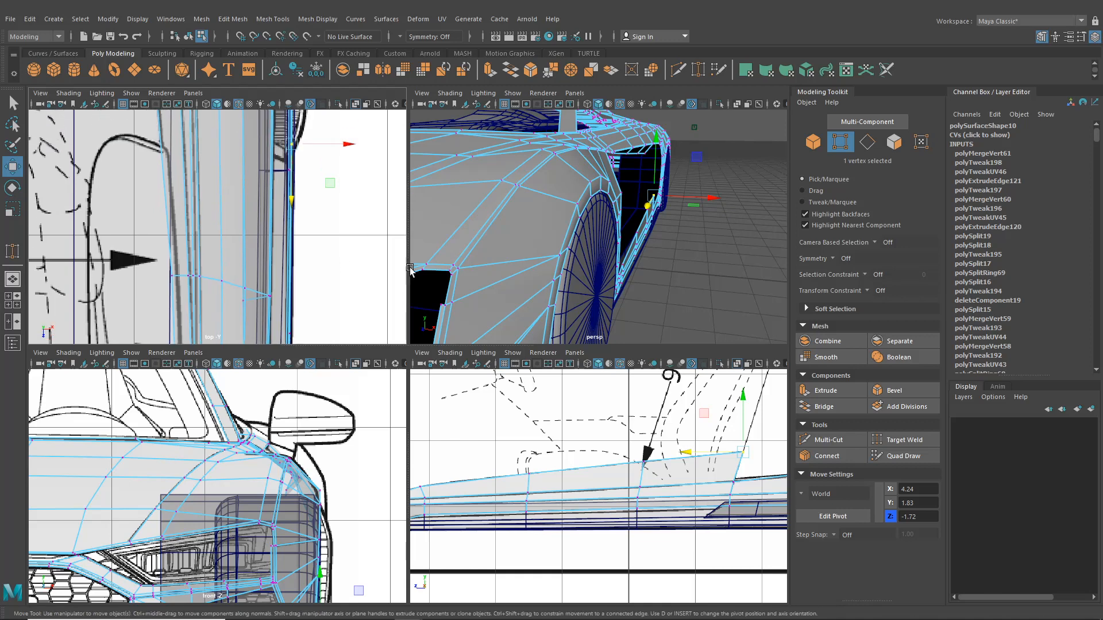
scroll(695, 221, "up", 3)
left_click_drag(692, 211, 612, 262, "alt")
left_click(678, 235, "shift")
key("space")
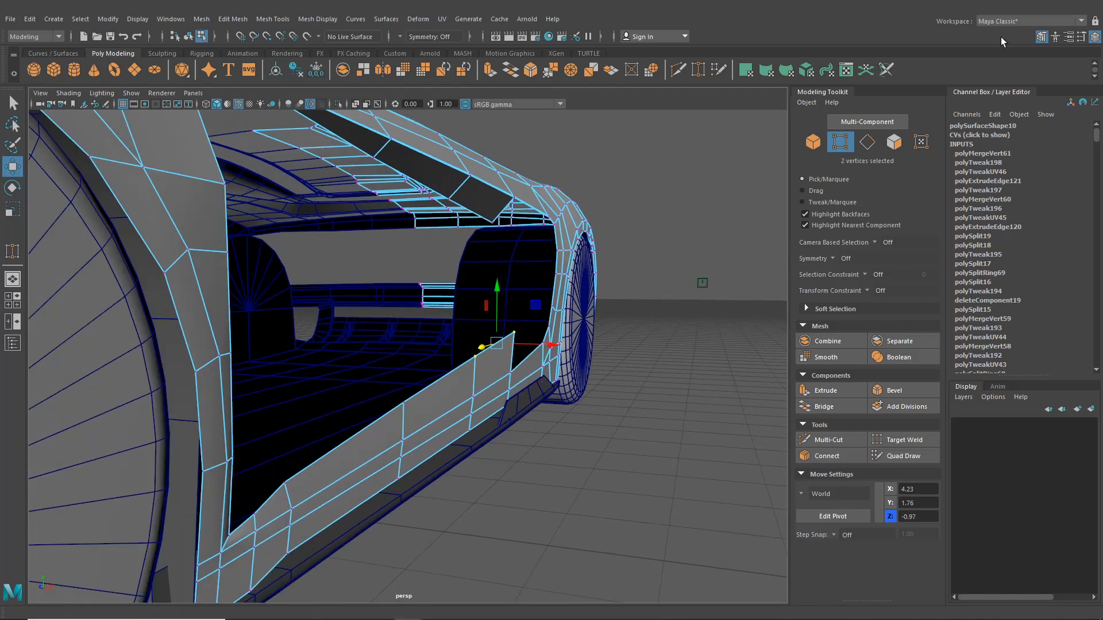
left_click(1094, 36)
left_click(1041, 36)
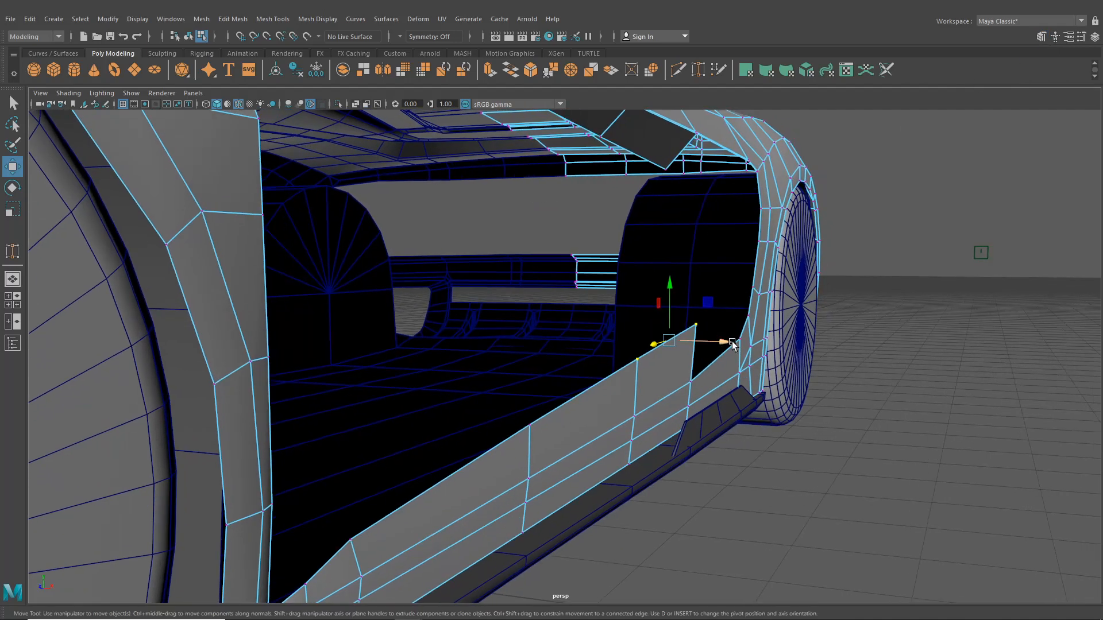
mouse_move(720, 342)
left_mouse_down()
mouse_move(695, 340)
mouse_move(716, 353)
left_mouse_up()
left_click_drag(562, 302, 559, 302)
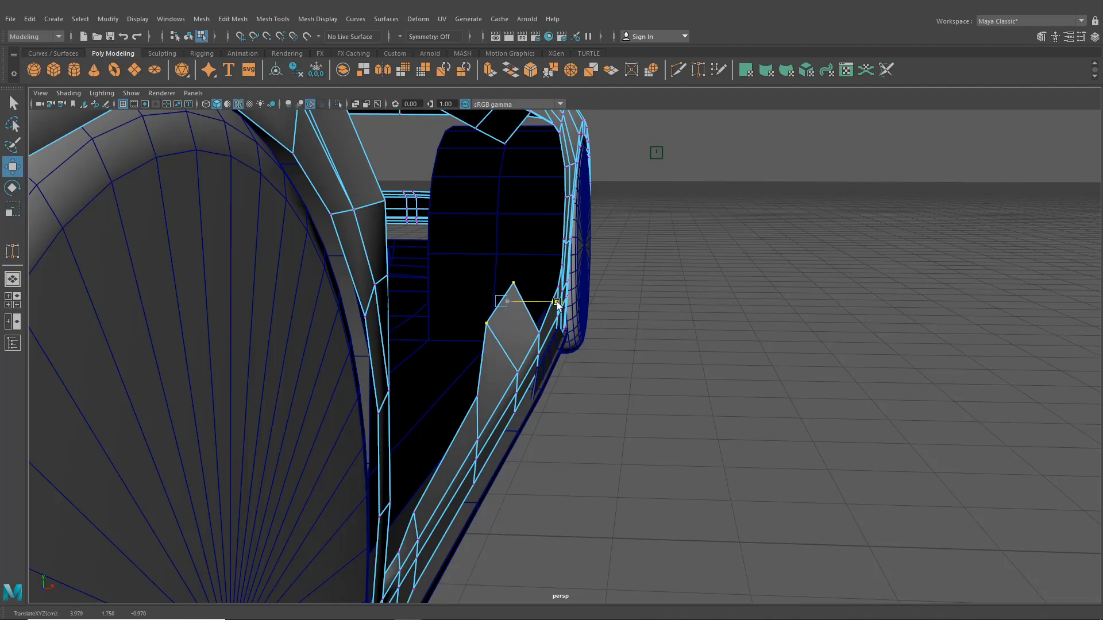
Move the strip's foremost free upper vertex slightly inward along X to about 4.10 in the perspective view.
left_click_drag(680, 384, 638, 415, "alt")
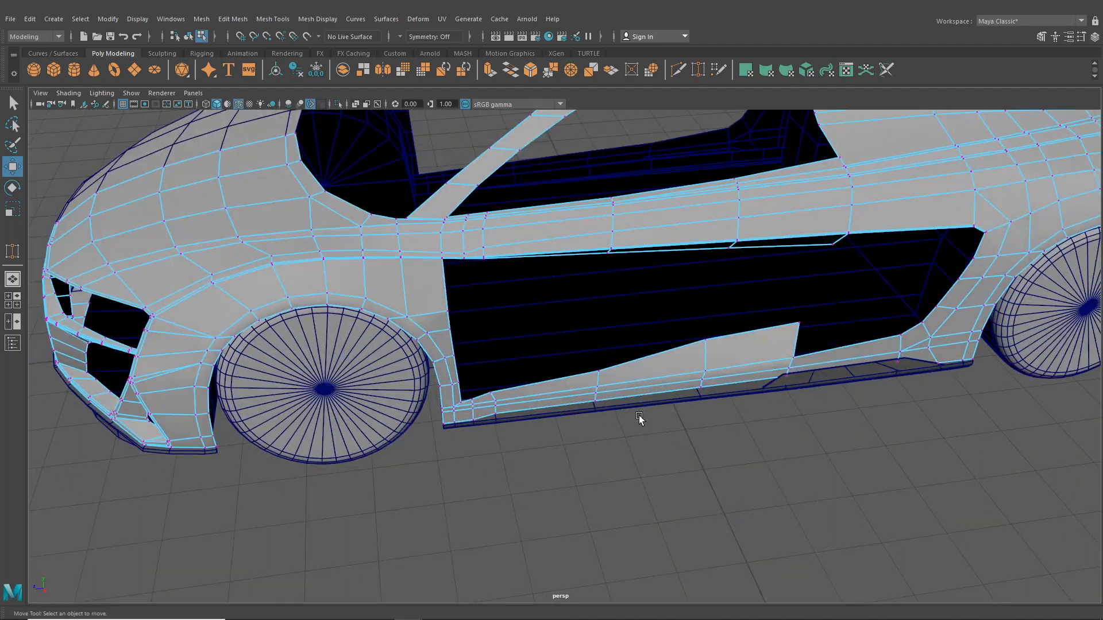
middle_click_drag(639, 416, 648, 398, "alt")
scroll(647, 398, "up", 4)
left_click_drag(647, 399, 549, 428, "alt")
middle_click_drag(548, 428, 546, 406, "alt")
left_click_drag(546, 405, 550, 410, "alt")
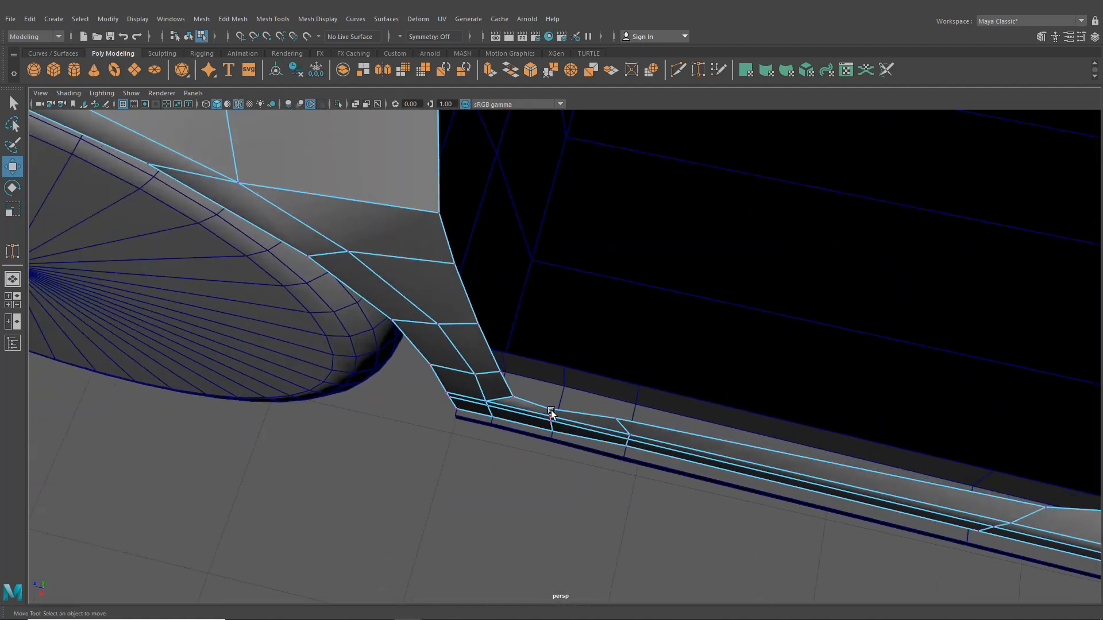
left_click(549, 404)
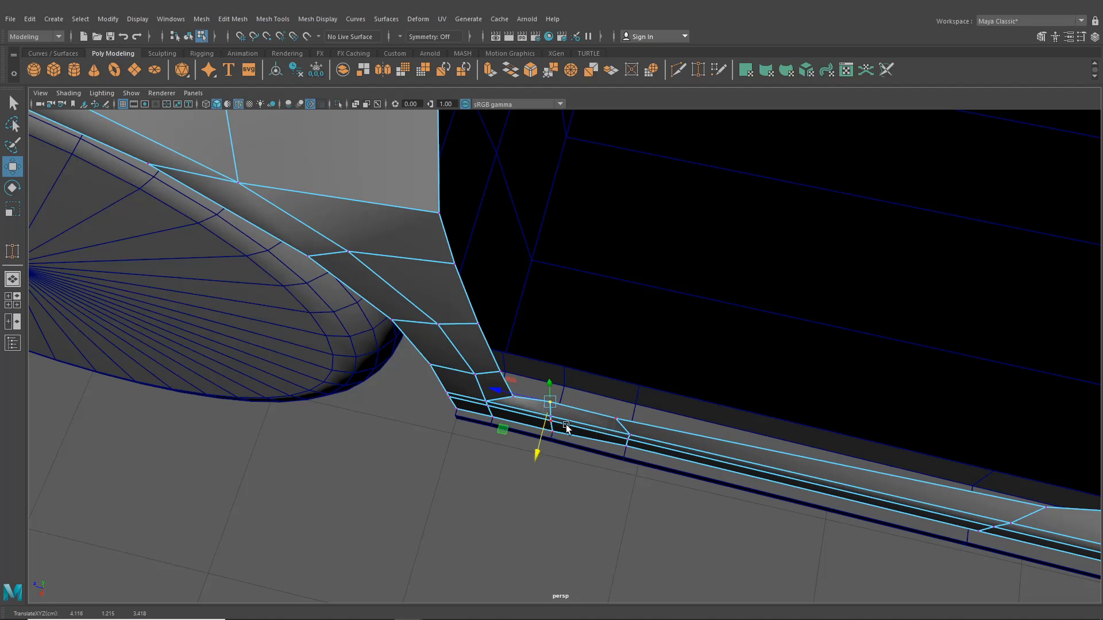
left_click(617, 420)
left_click_drag(612, 443, 533, 480)
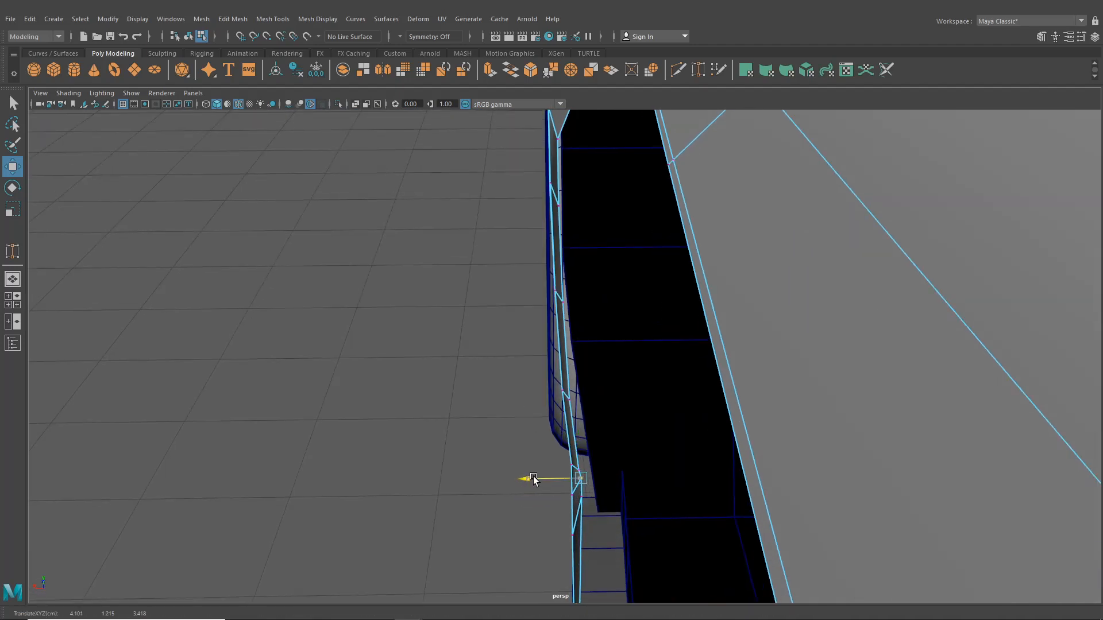
Select the sill strip's upper vertex at about Z 1.50 and move it along X to about 4.08.
left_click(580, 502)
left_click(567, 494)
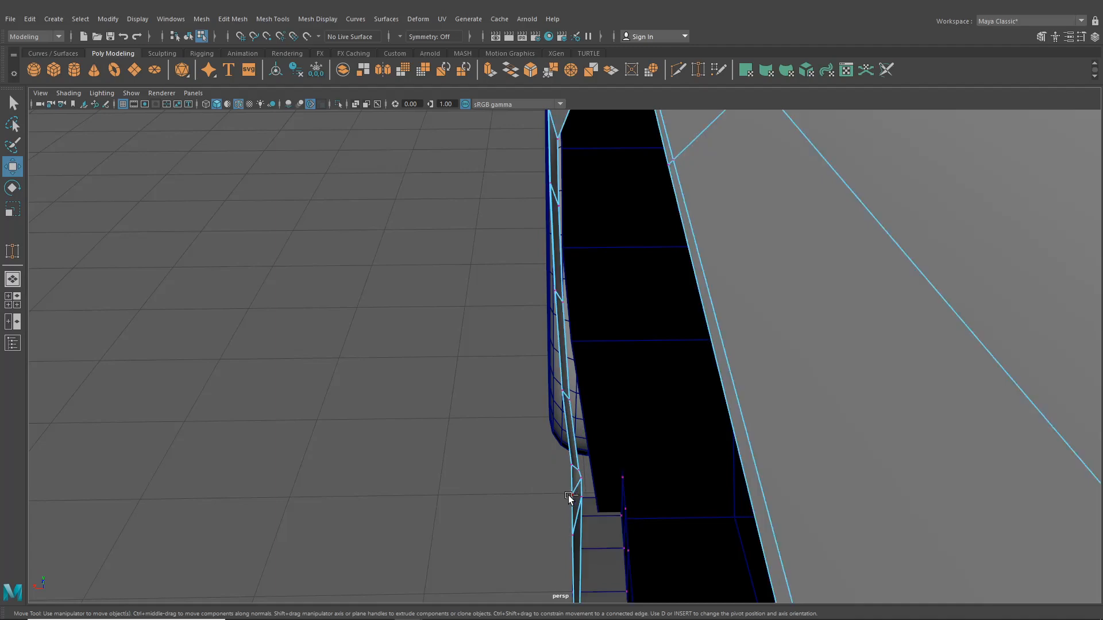
left_click_drag(603, 513, 712, 556)
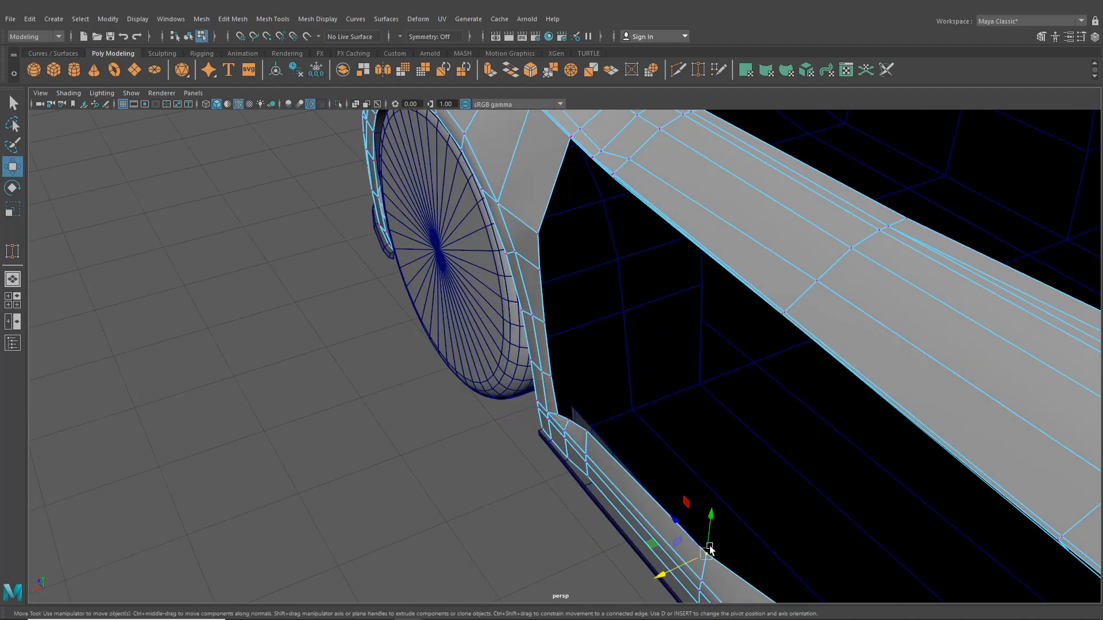
middle_click_drag(710, 549, 697, 430, "alt")
left_click_drag(697, 431, 640, 402, "alt")
left_click_drag(560, 418, 580, 428)
left_click_drag(579, 429, 564, 405, "alt")
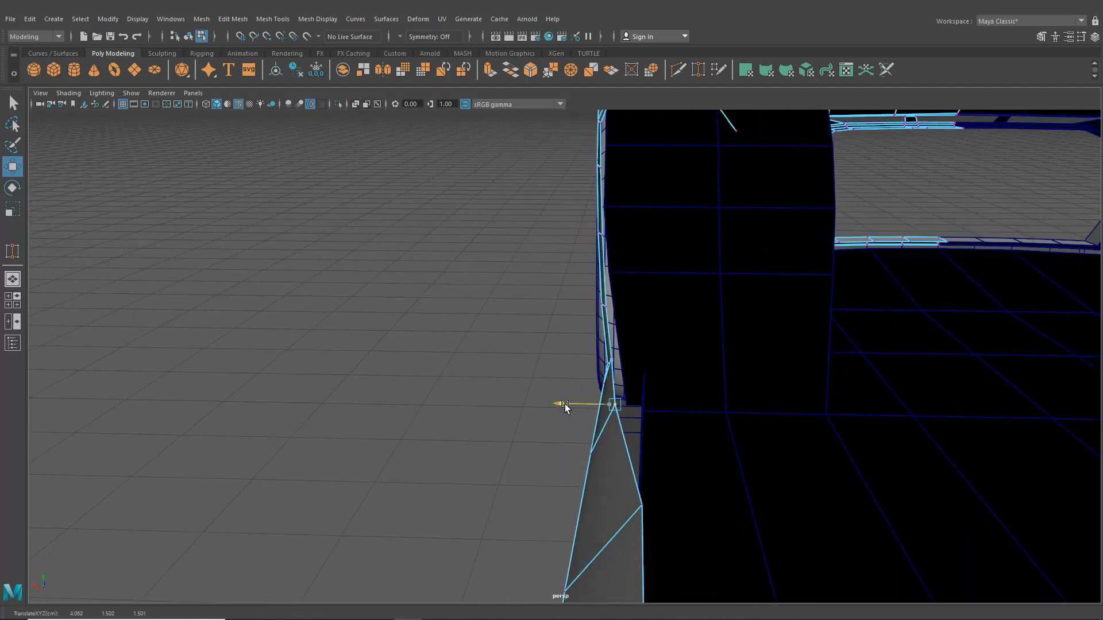
Adjust the strip's two middle upper vertices along X to even out the inward bend.
left_click(644, 506)
left_click_drag(608, 506, 594, 506)
middle_click_drag(593, 506, 586, 425, "alt")
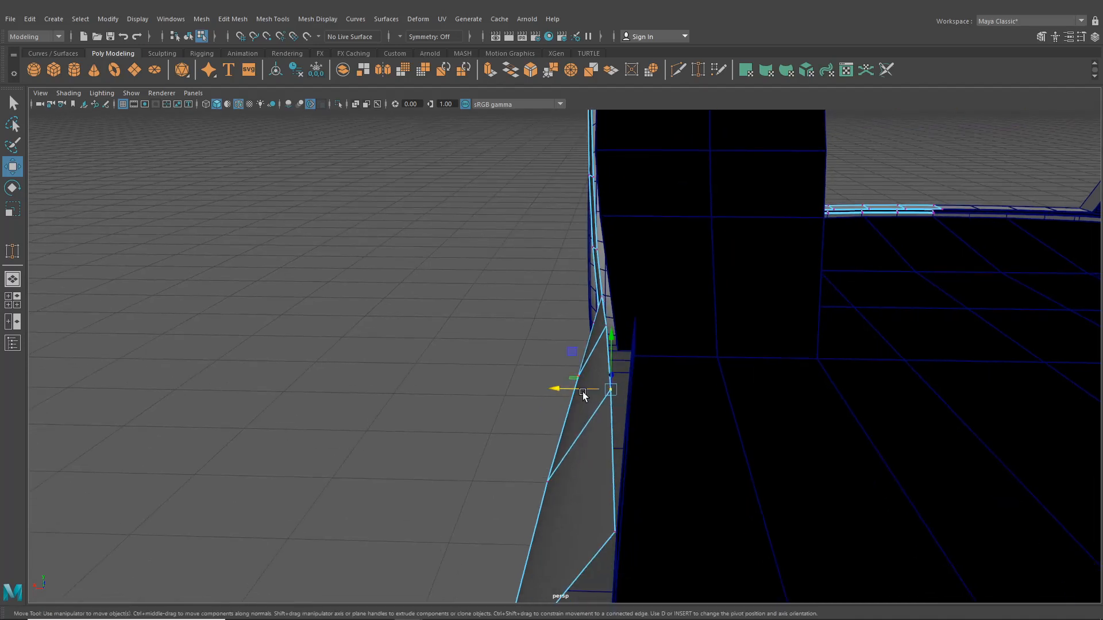
left_click(605, 326)
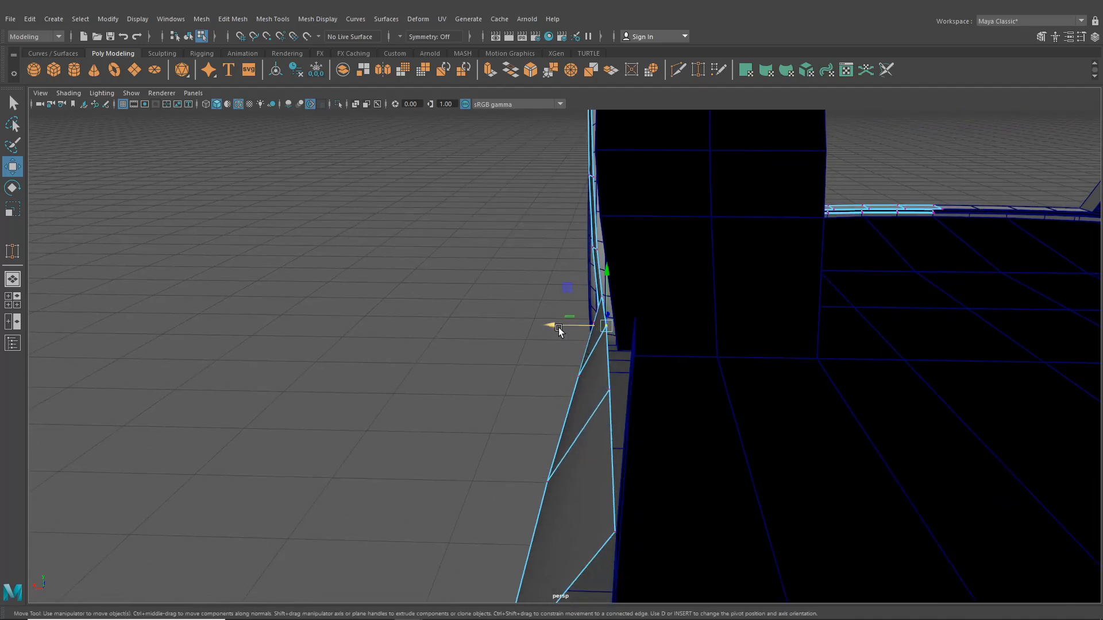
left_click_drag(559, 332, 736, 366)
Bridge the rearmost lower edge of the upper door section to the rearmost upper edge of the sill strip.
scroll(561, 327, "down", 5)
middle_click_drag(736, 367, 496, 411, "alt")
scroll(496, 411, "up", 2)
right_click_drag(667, 154, 660, 118)
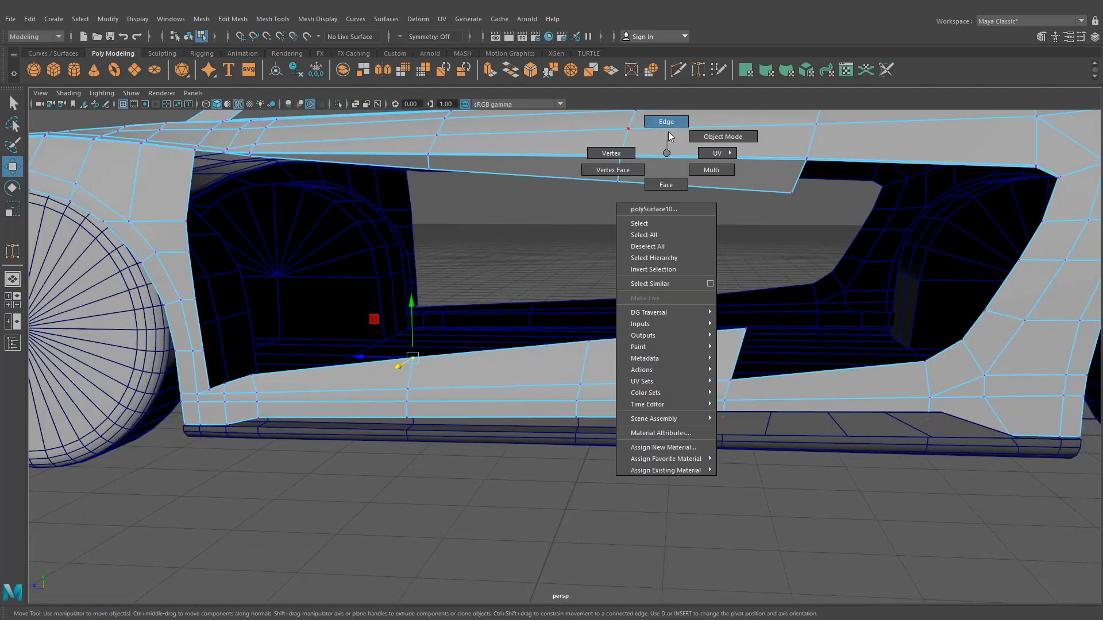
left_click(660, 190)
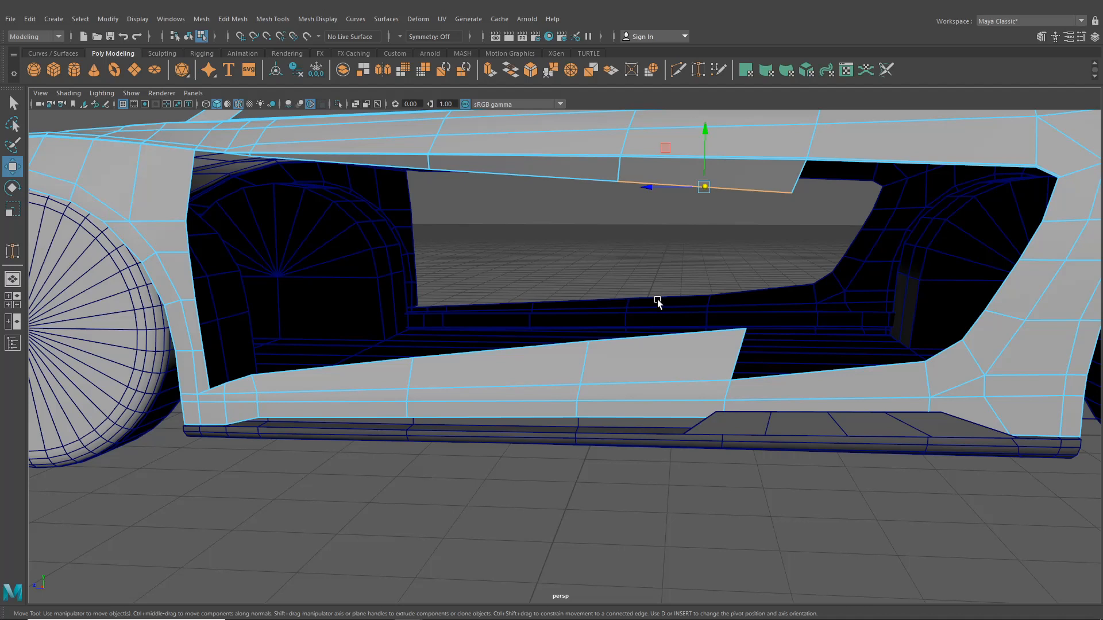
left_click(664, 333, "shift")
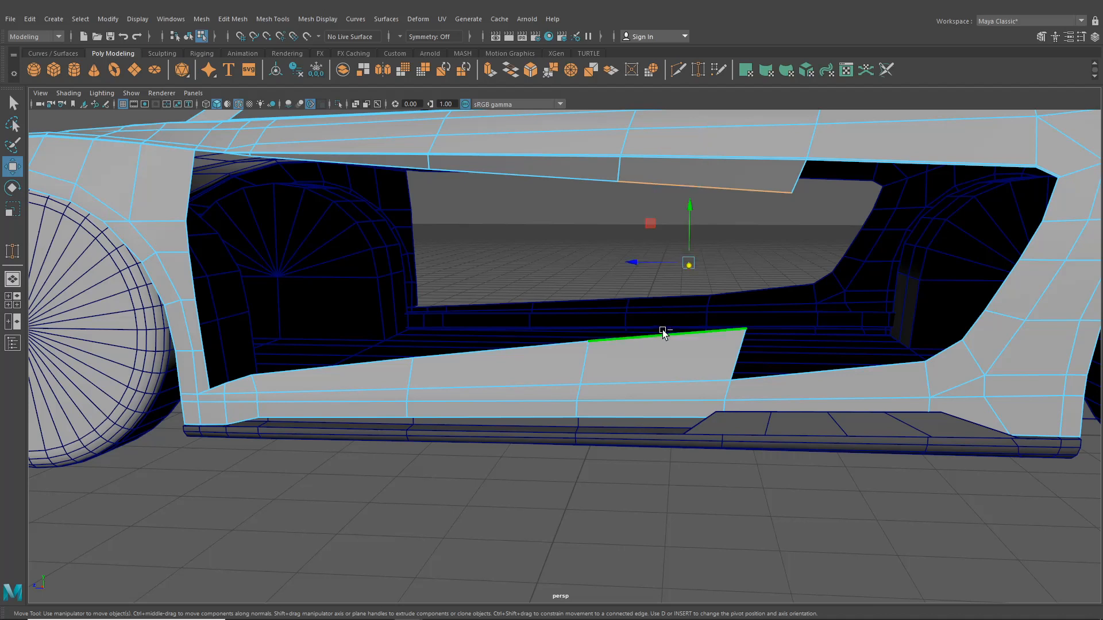
left_click(290, 23)
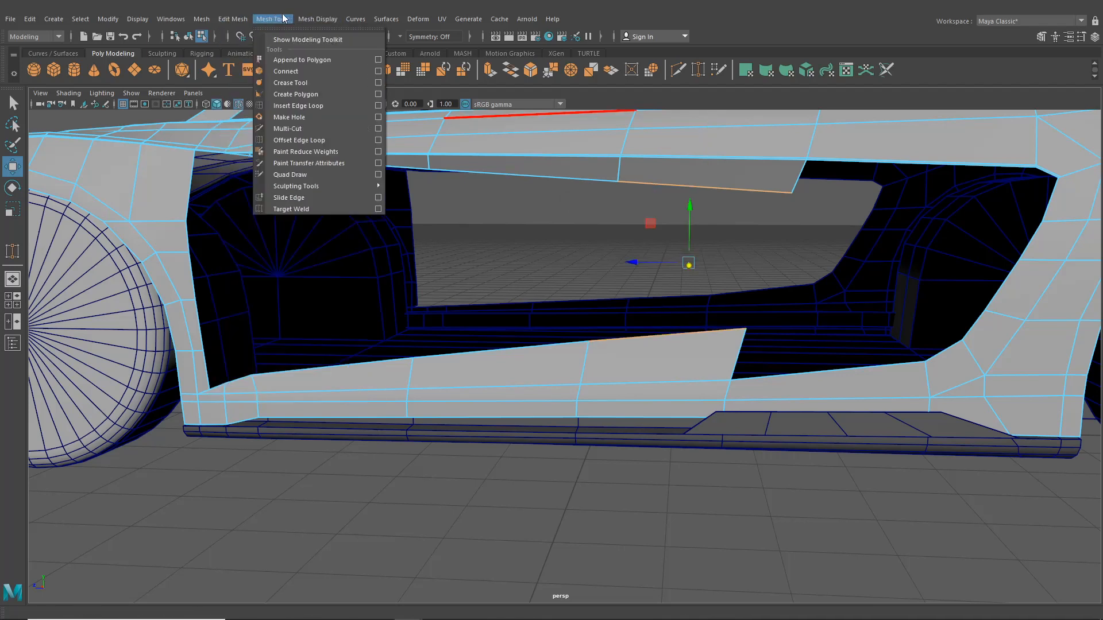
mouse_move(233, 19)
left_click(253, 68)
left_click_drag(433, 167, 522, 234, "alt")
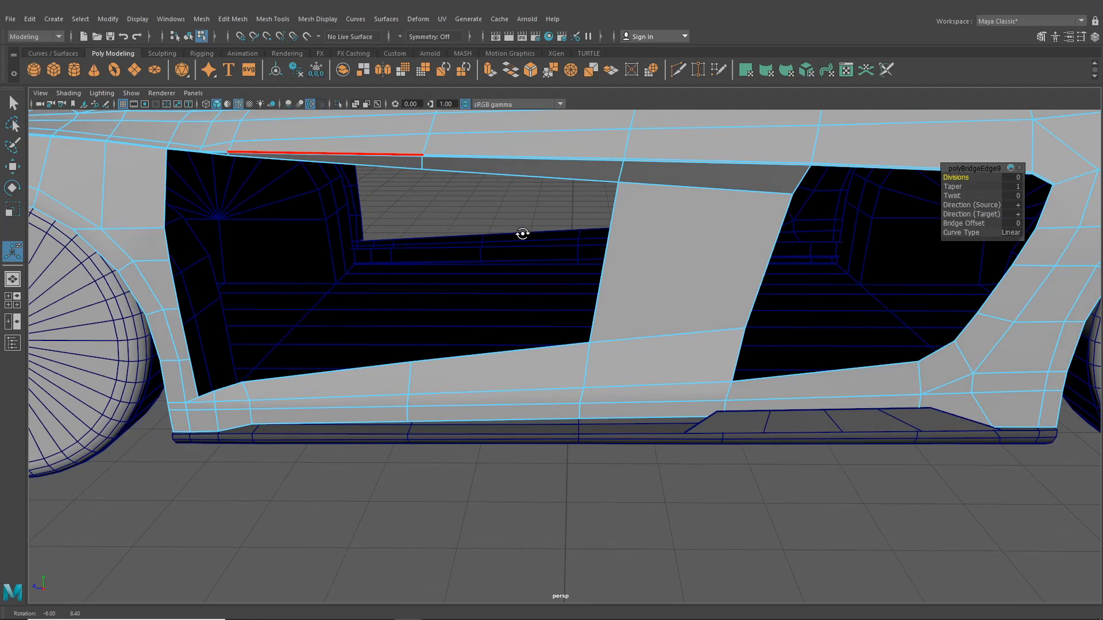
Bridge the remaining lower edges of the upper door section to the strip's matching upper edges, then clear the selection.
left_click(490, 181)
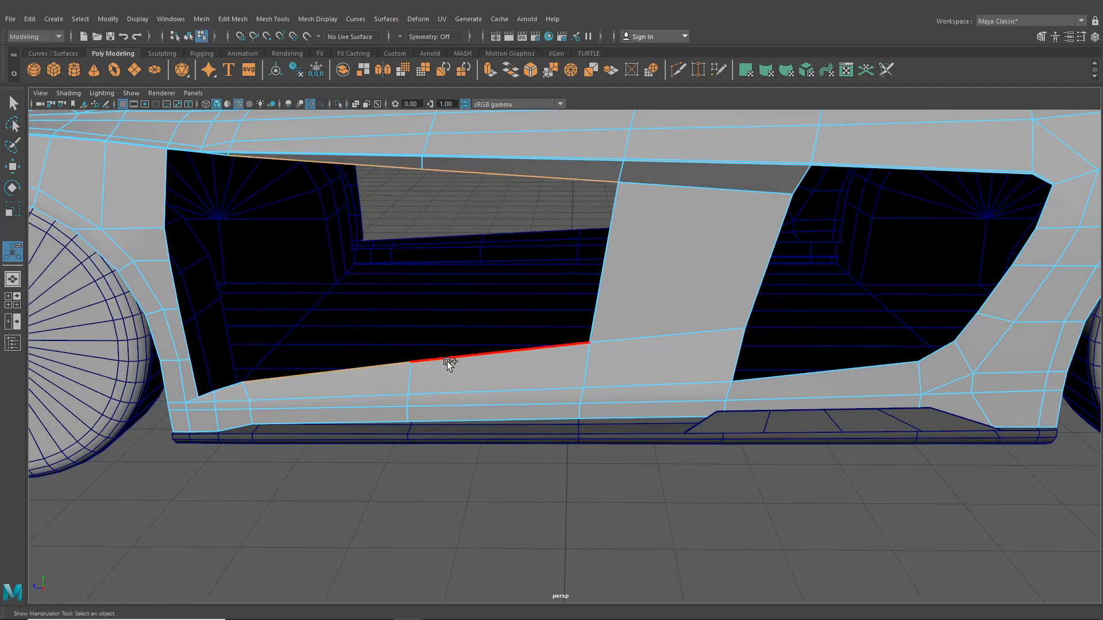
key("g")
left_click_drag(497, 464, 554, 478, "alt")
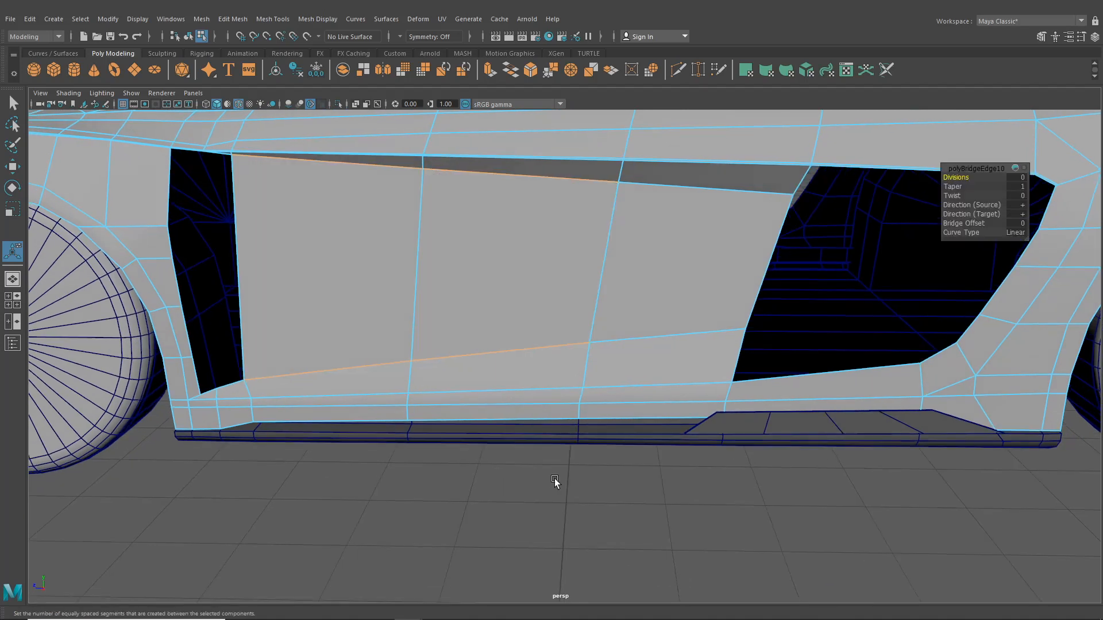
left_click(553, 478)
Move the door's lower bend vertices at about Z 3.14 and Z 1.50 inward along X to about 4.01 and 3.90.
left_click_drag(542, 271, 423, 270, "alt")
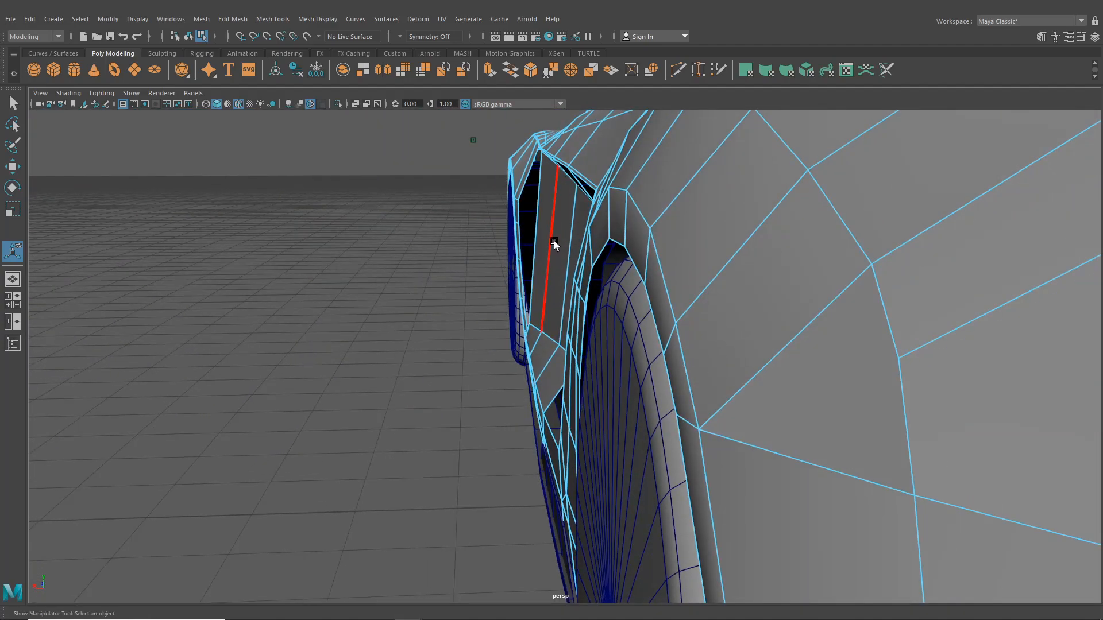
right_click_drag(552, 234, 512, 237)
key("q")
left_click_drag(535, 266, 534, 331, "alt")
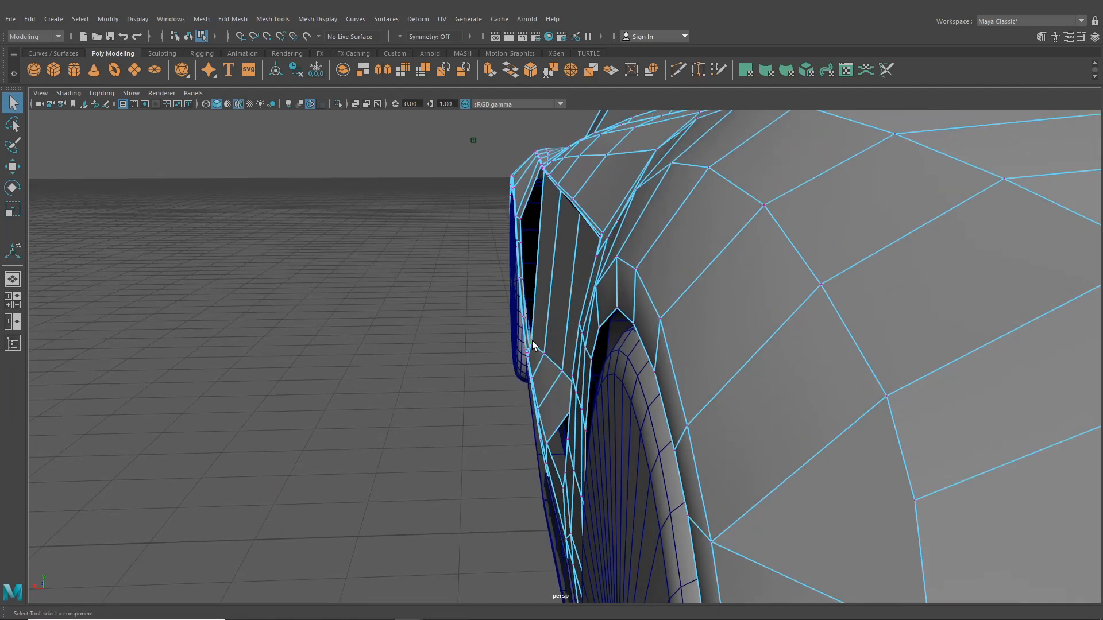
left_click(12, 169)
scroll(468, 327, "up", 6)
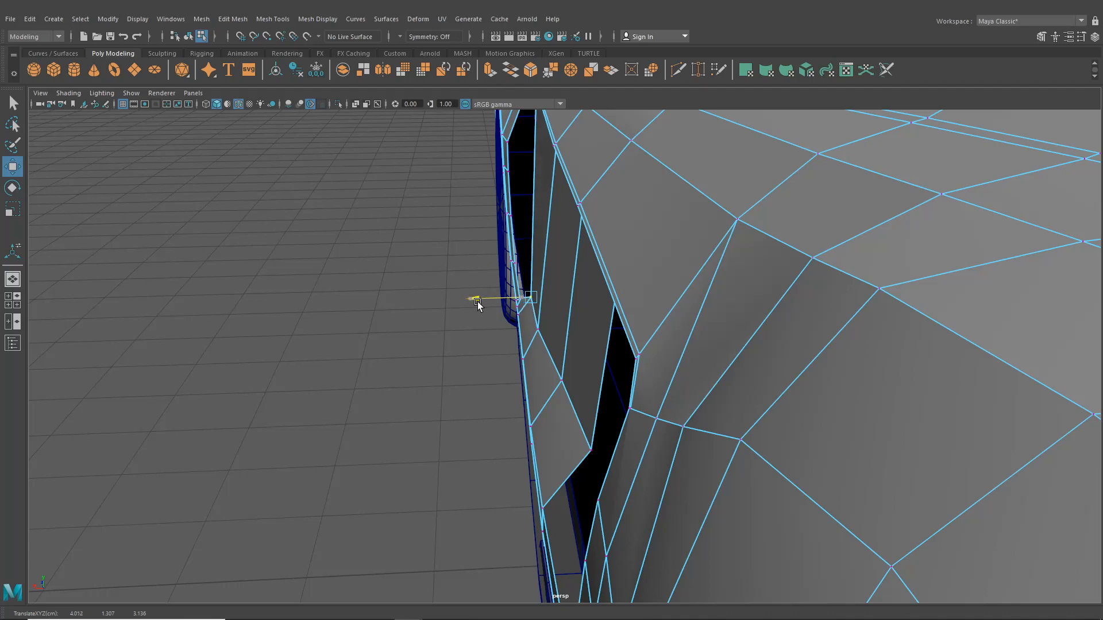
left_click(540, 330)
left_click_drag(485, 331, 497, 333)
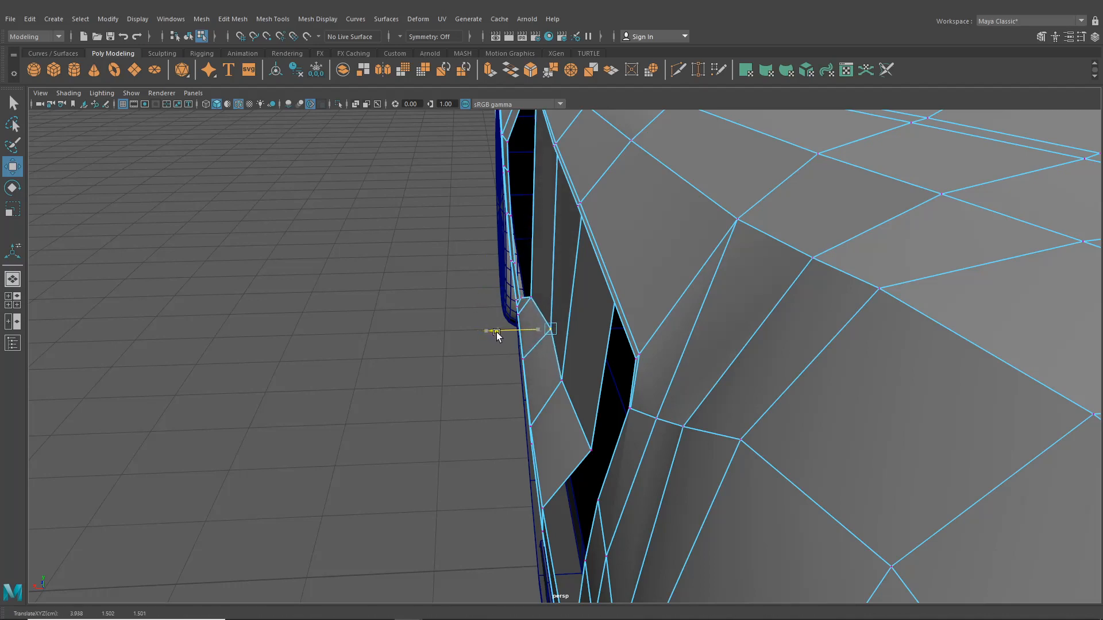
Move the next bend vertex inward along X to about 3.81 and shift the rearmost one slightly inward too.
left_click(560, 380)
left_click_drag(510, 381, 522, 389)
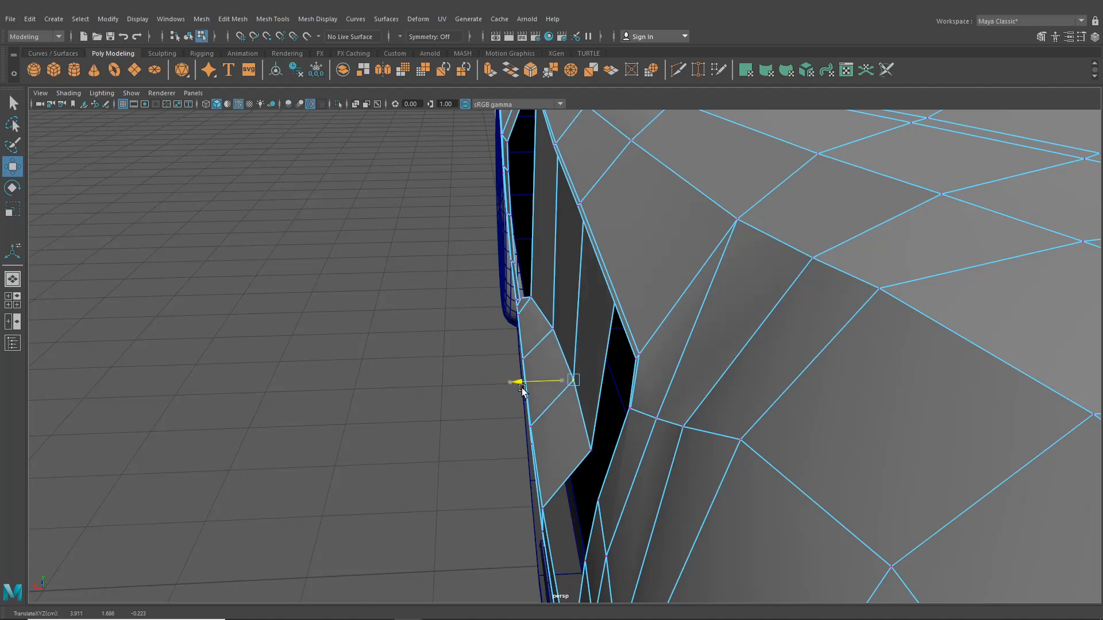
left_click(592, 451)
left_click_drag(538, 449, 545, 453)
left_click_drag(545, 453, 799, 435, "alt")
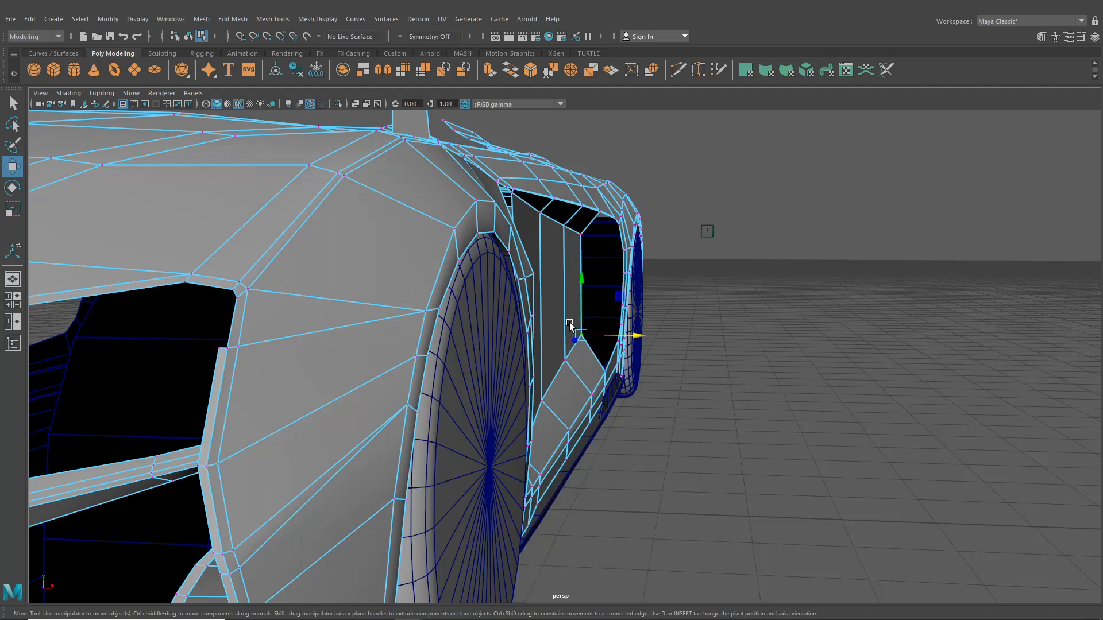
Move the strip's foremost small upper vertex, near Z 3.42, along X to about 4.07.
left_click_drag(660, 349, 444, 270, "alt")
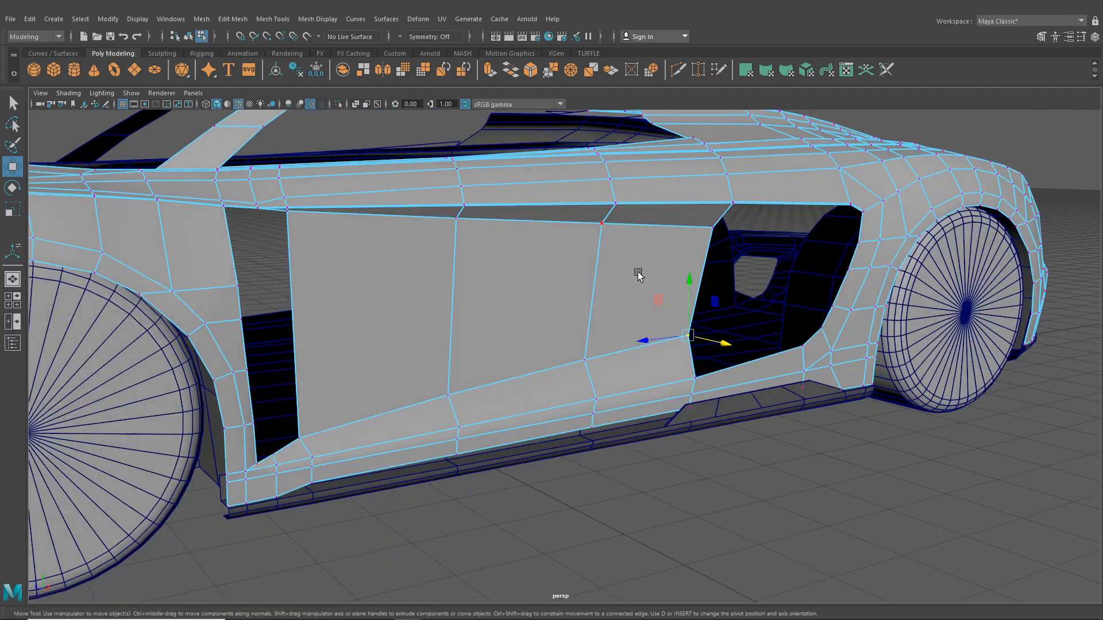
left_click_drag(637, 271, 640, 443, "alt")
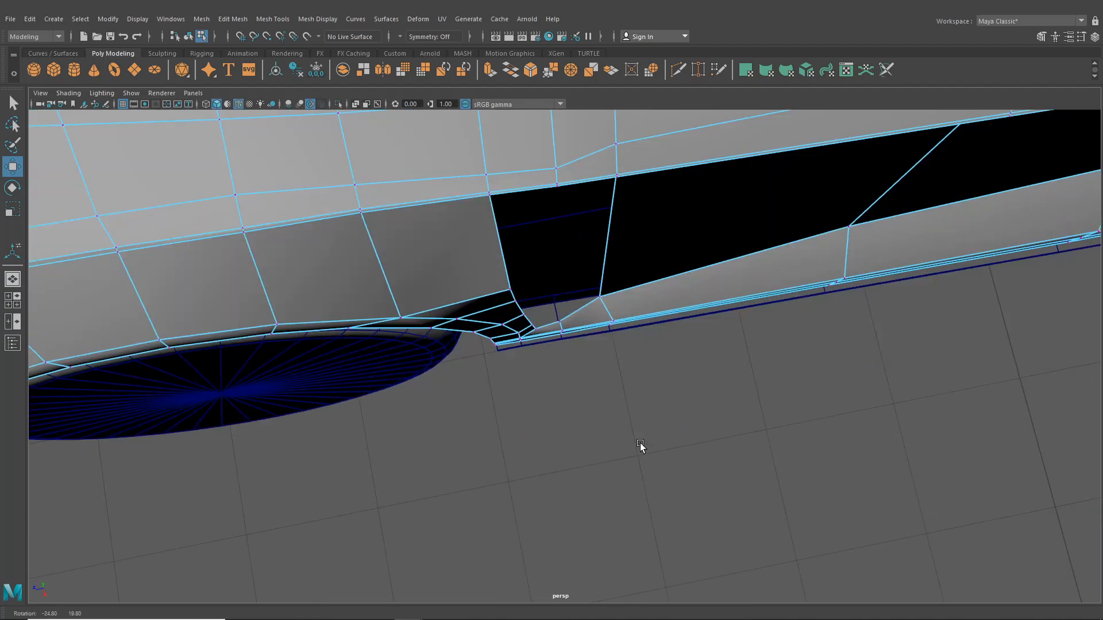
scroll(601, 381, "up", 3)
left_click_drag(564, 319, 560, 325)
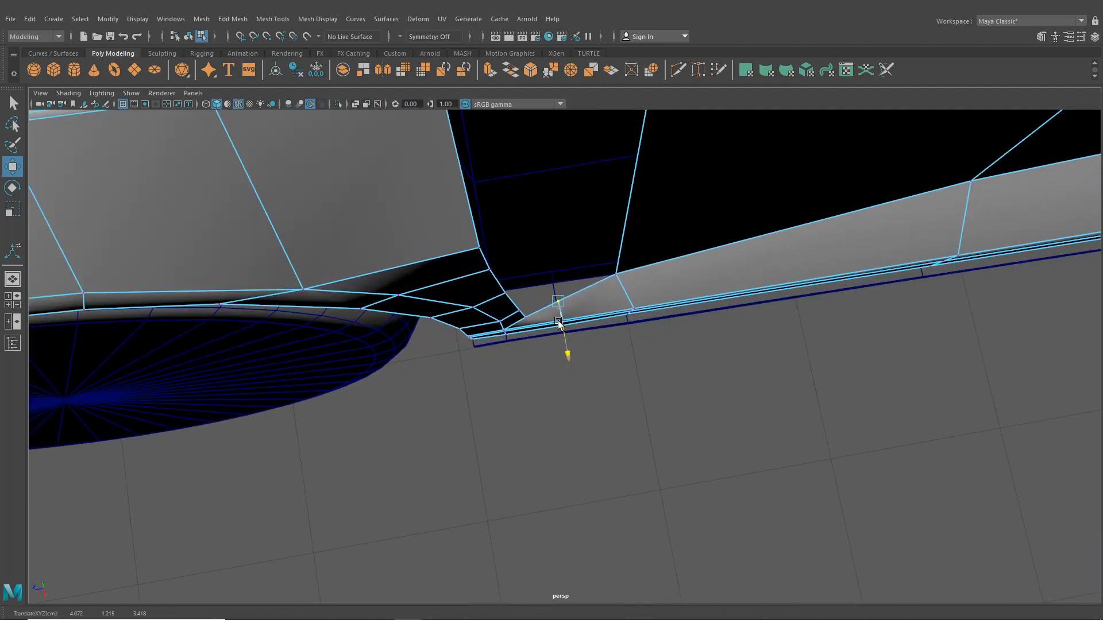
left_click_drag(704, 377, 666, 408, "alt")
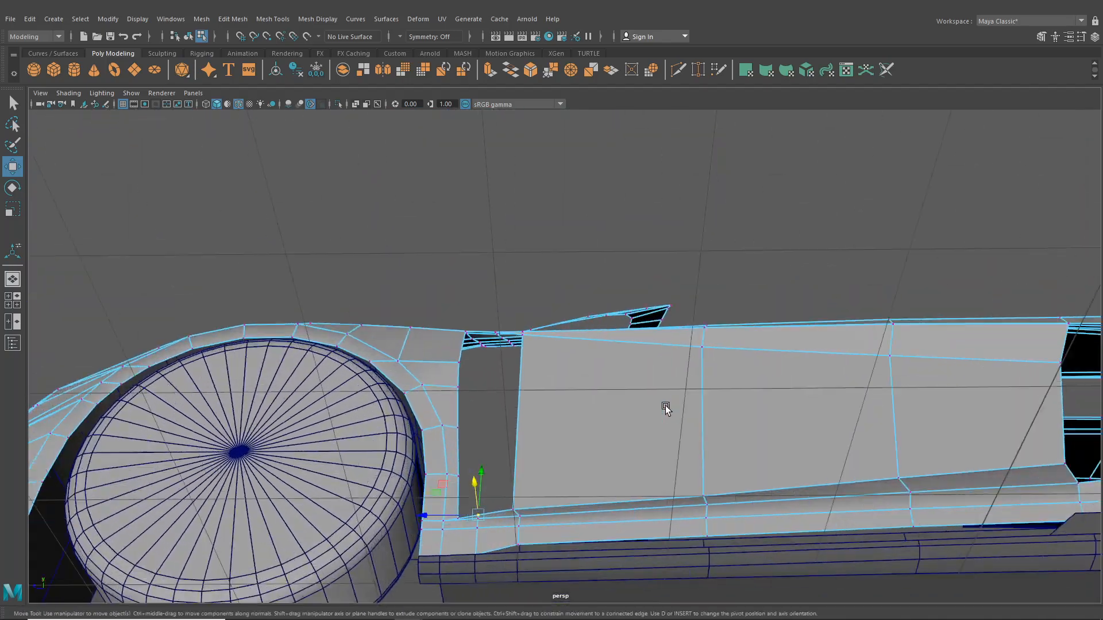
Examine the gap between the front fender and the door panel in the perspective view and against the side blueprint.
scroll(534, 355, "up", 4)
left_click_drag(499, 335, 544, 360, "alt")
scroll(493, 379, "down", 4)
scroll(530, 392, "down", 4)
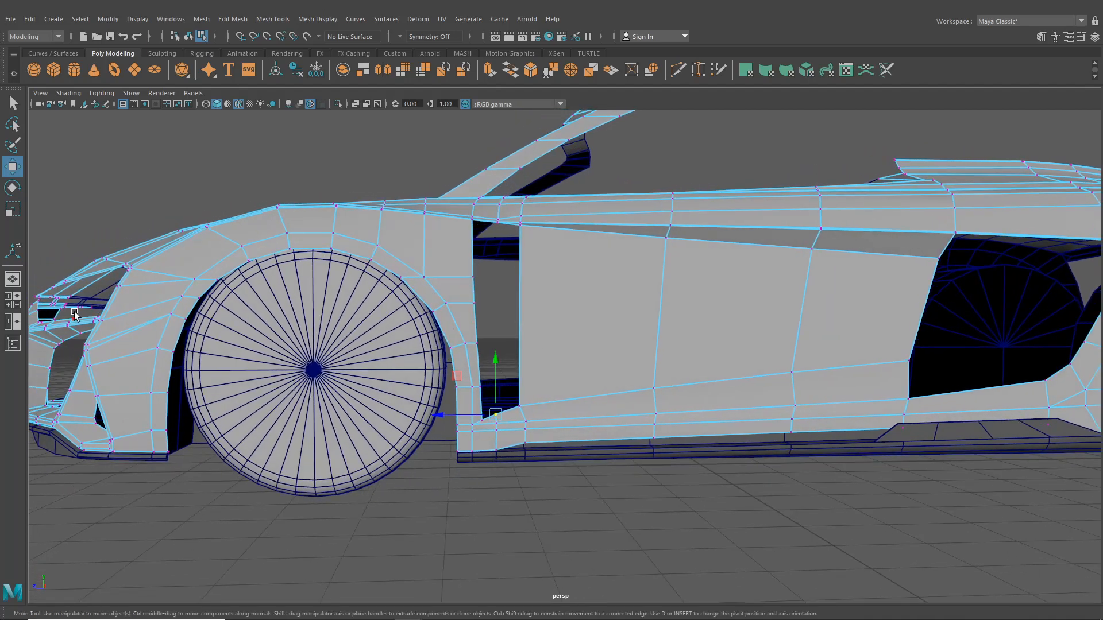
left_click(12, 301)
key("space")
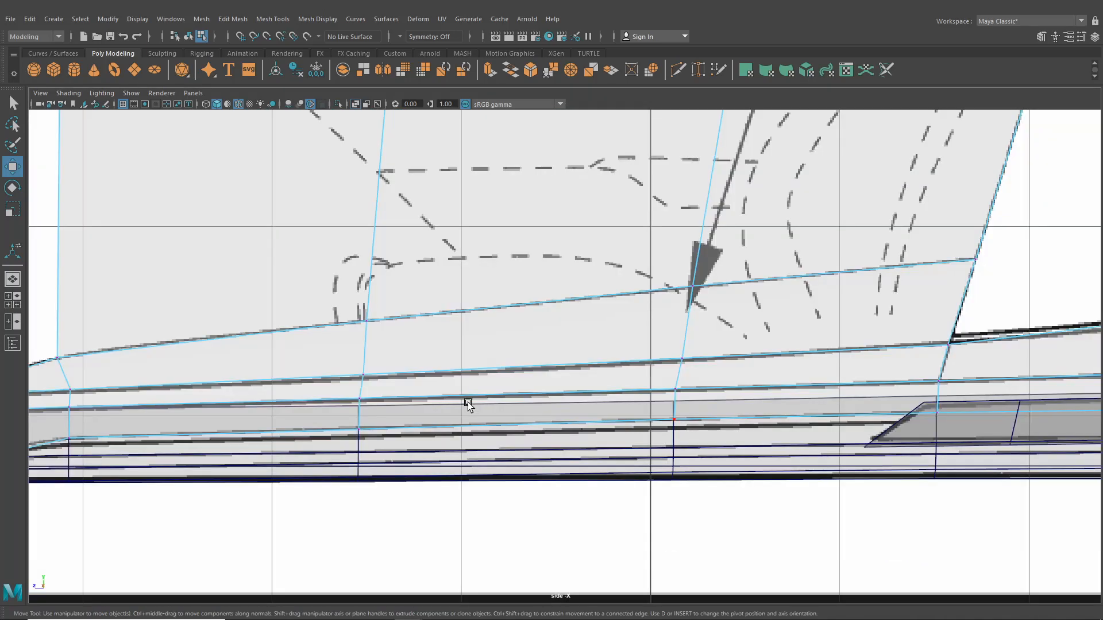
scroll(467, 400, "down", 3)
right_click_drag(452, 291, 445, 268)
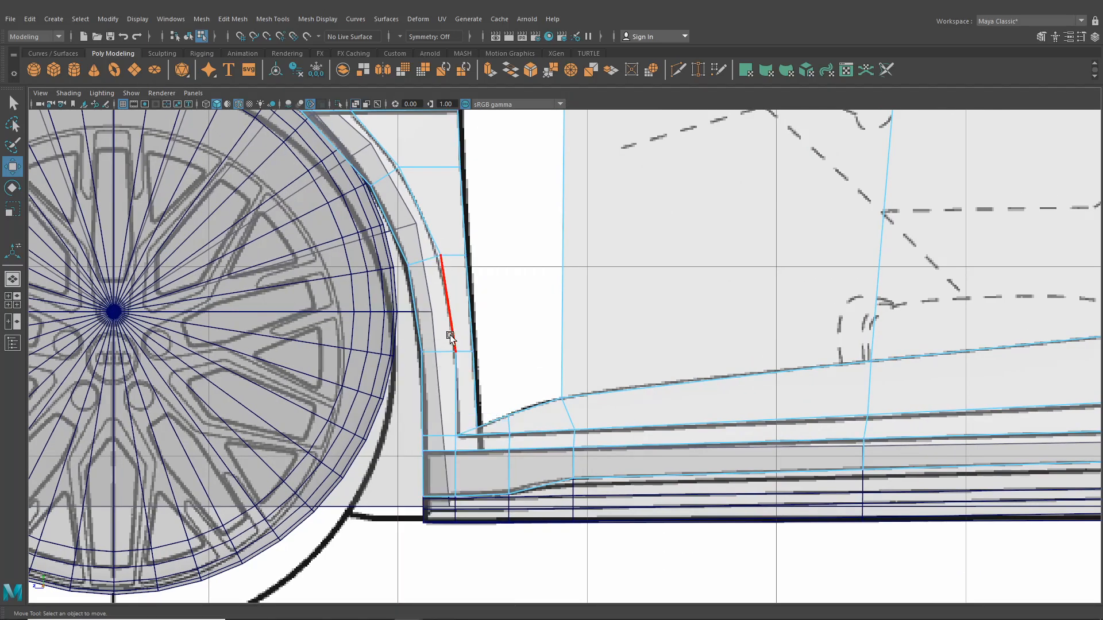
middle_click_drag(440, 343, 446, 331, "alt")
left_click(13, 280)
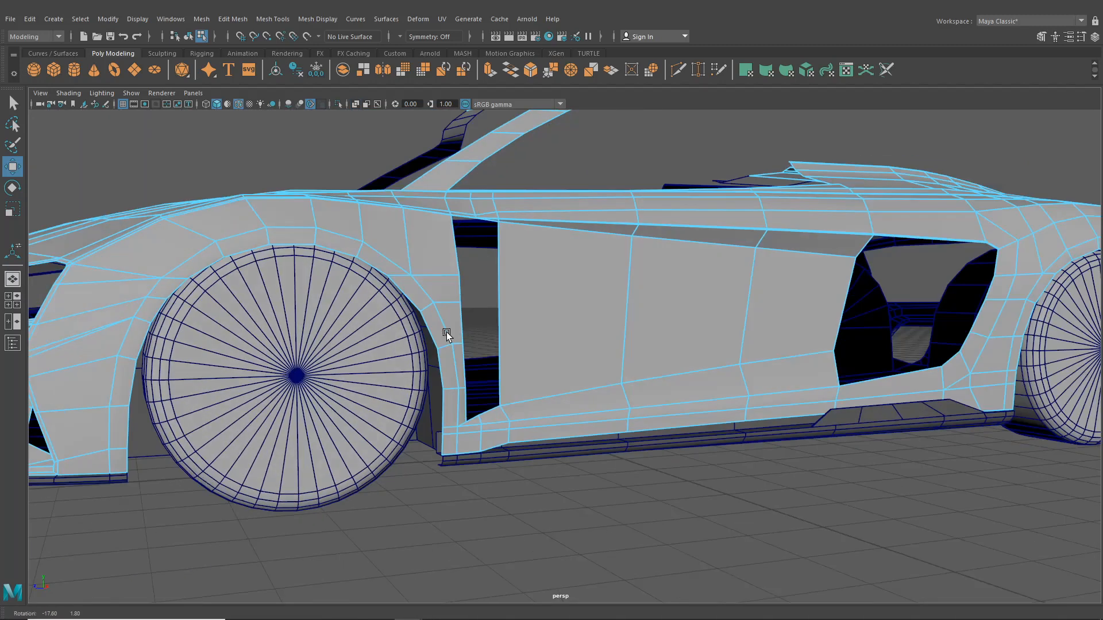
scroll(464, 361, "up", 3)
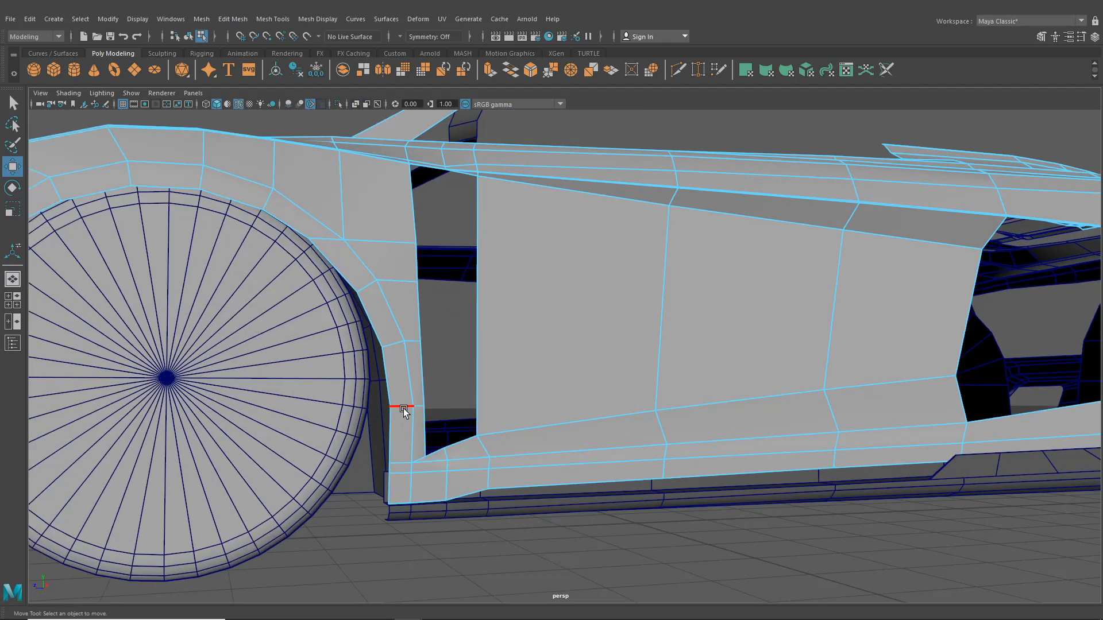
scroll(404, 408, "down", 4)
left_click_drag(448, 408, 396, 418, "alt")
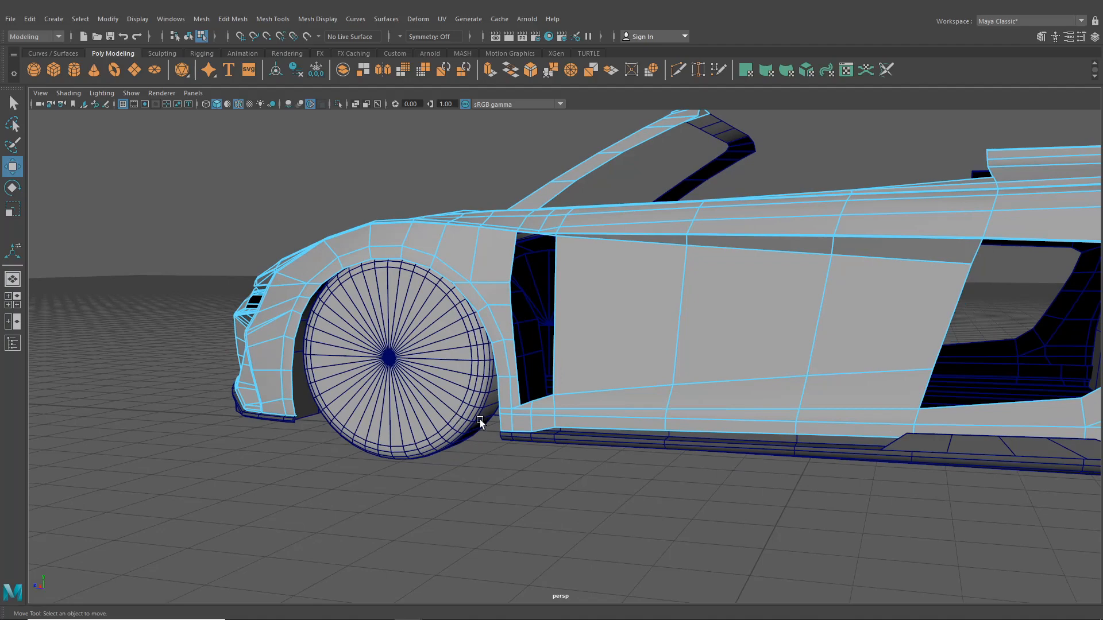
middle_click_drag(640, 291, 568, 296, "alt")
left_click_drag(628, 304, 665, 326, "alt")
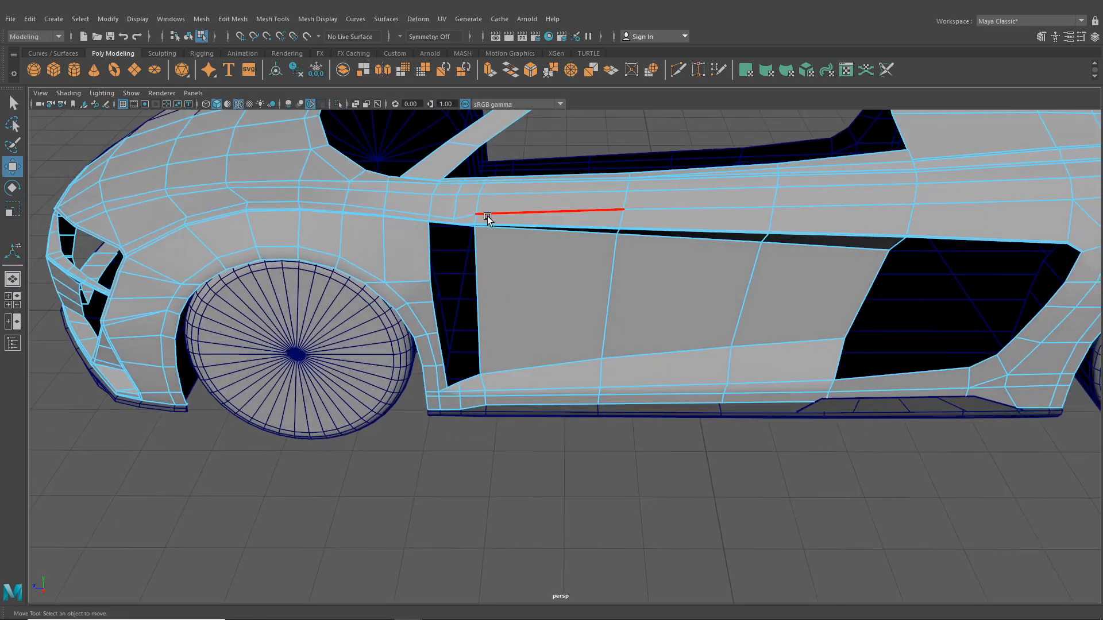
Bridge the short upper and lower border edges directly ahead of the door panel to add its front face.
right_click_drag(487, 216, 484, 183)
left_click(463, 227)
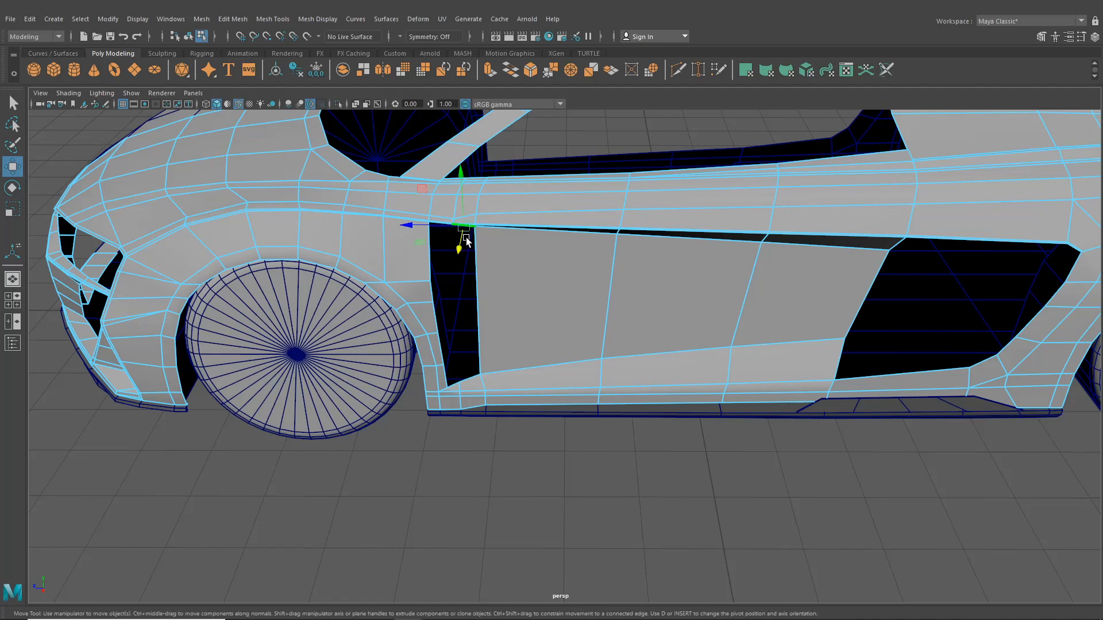
left_click(471, 380, "shift")
left_click(232, 19)
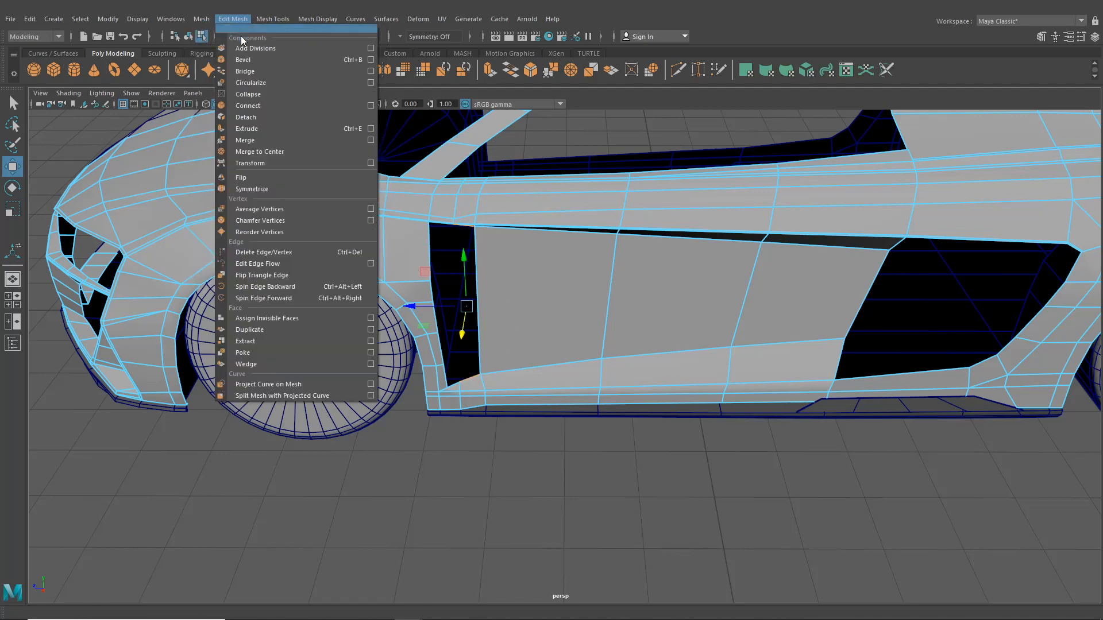
left_click(251, 69)
left_click_drag(557, 411, 574, 363, "alt")
scroll(574, 363, "up", 4)
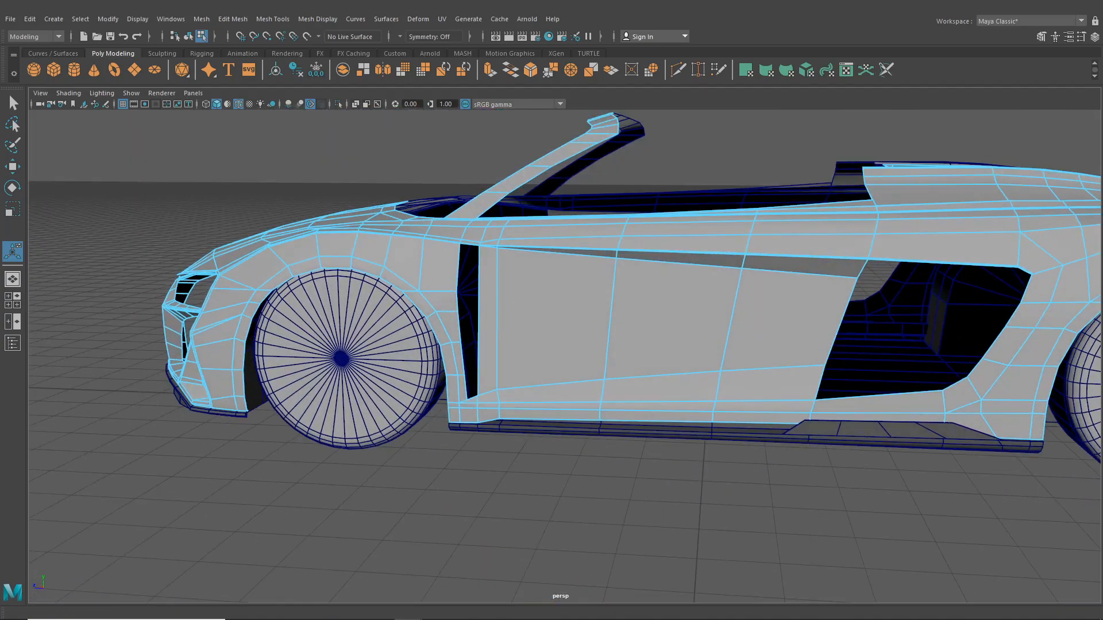
Insert a horizontal edge loop across the door panel, level with the blueprint's horizontal crease line behind the front wheel arch.
left_click(274, 19)
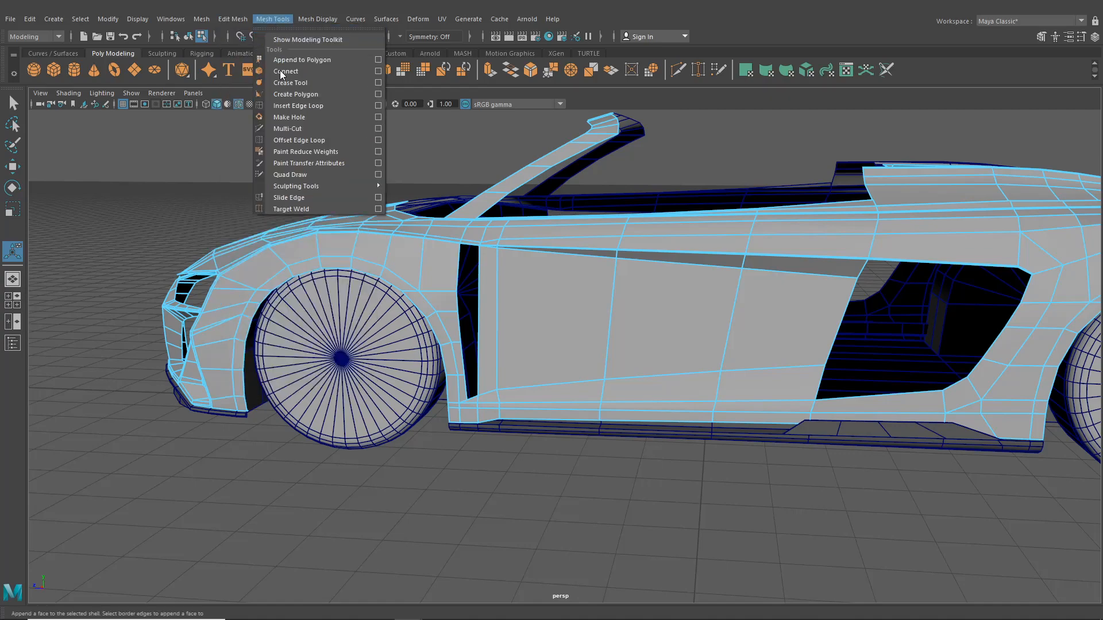
left_click(288, 106)
left_click_drag(510, 270, 131, 309, "alt")
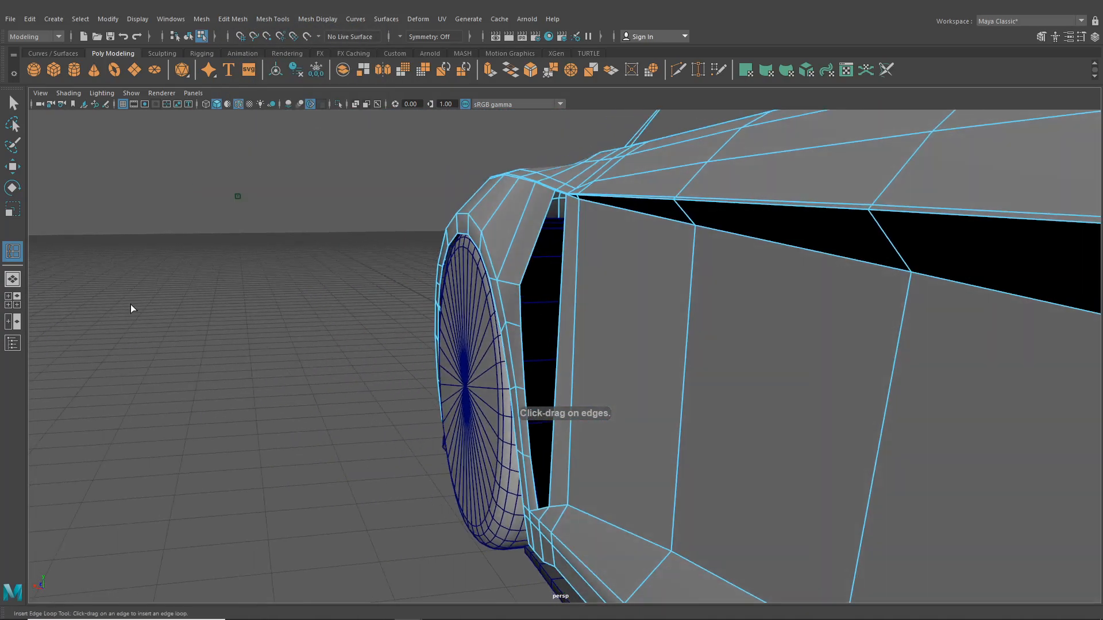
left_click(14, 300)
key("space")
scroll(768, 430, "up", 5)
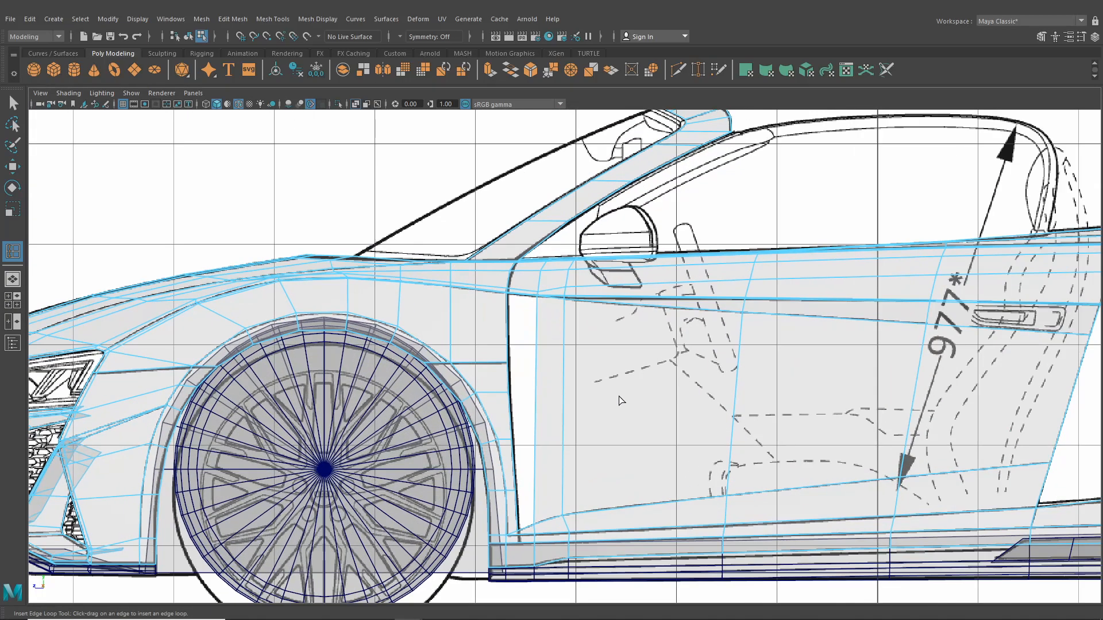
scroll(516, 382, "up", 3)
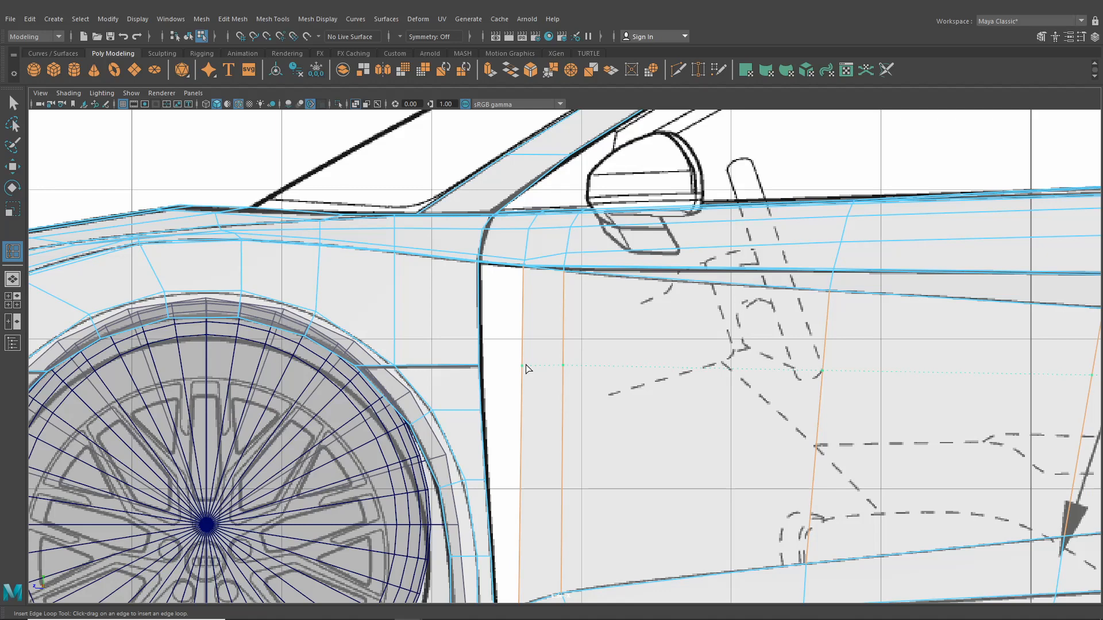
left_click(524, 365)
Move the new horizontal edge loop outward along X to start bulging the door panel.
left_click(13, 279)
left_click_drag(549, 366, 589, 370, "alt")
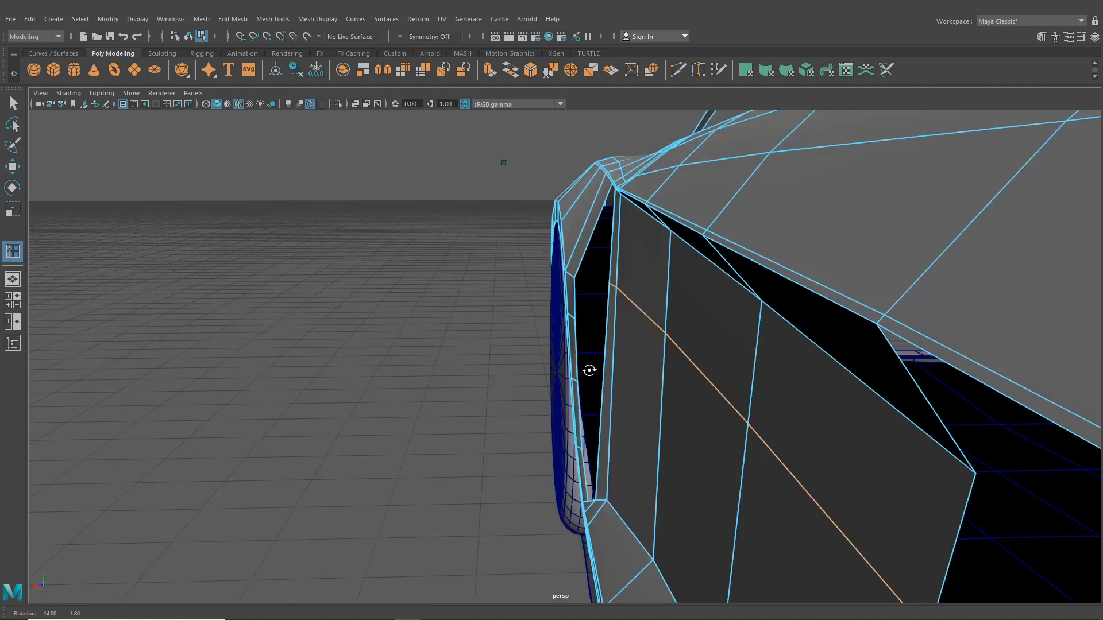
left_click(12, 166)
left_click_drag(349, 263, 570, 351, "alt")
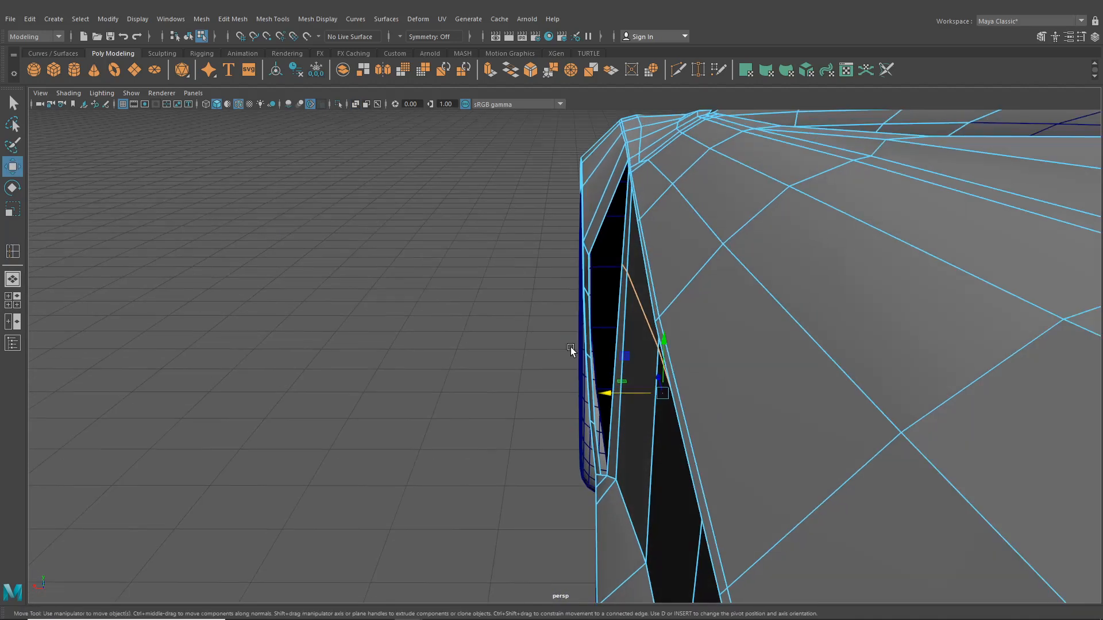
left_click_drag(601, 392, 536, 308, "alt")
Adjust individual middle vertices of the door's new horizontal loop along X to smooth its curve.
right_click_drag(472, 260, 680, 281)
left_click(683, 278)
left_click_drag(684, 280, 576, 288, "alt")
left_click(550, 230)
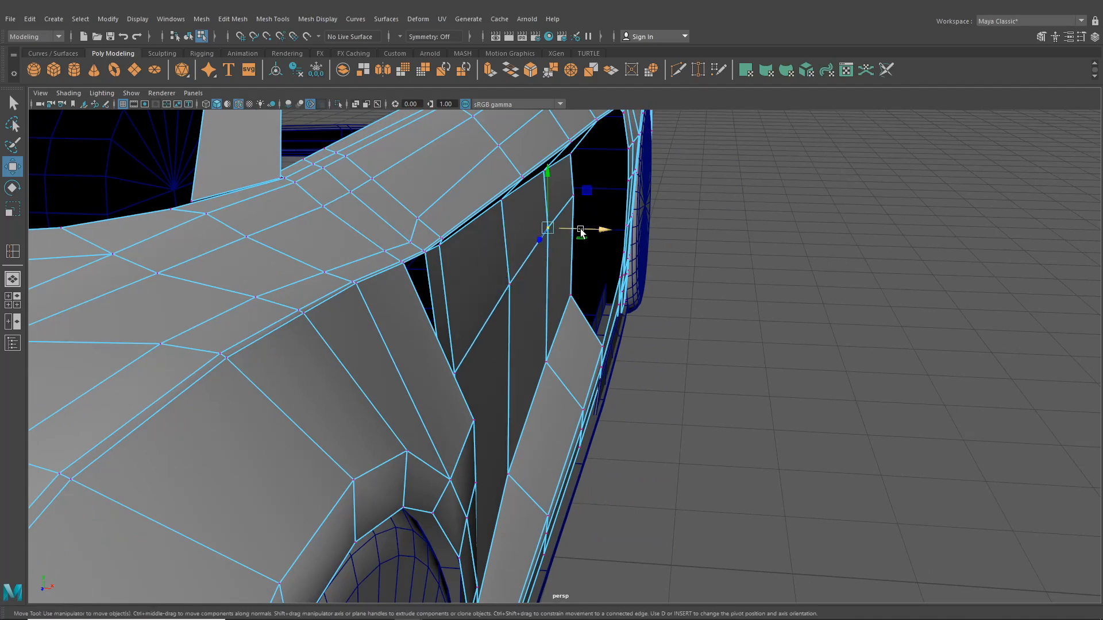
mouse_move(578, 229)
left_mouse_down()
mouse_move(605, 173)
mouse_move(610, 192)
mouse_move(594, 222)
left_mouse_up()
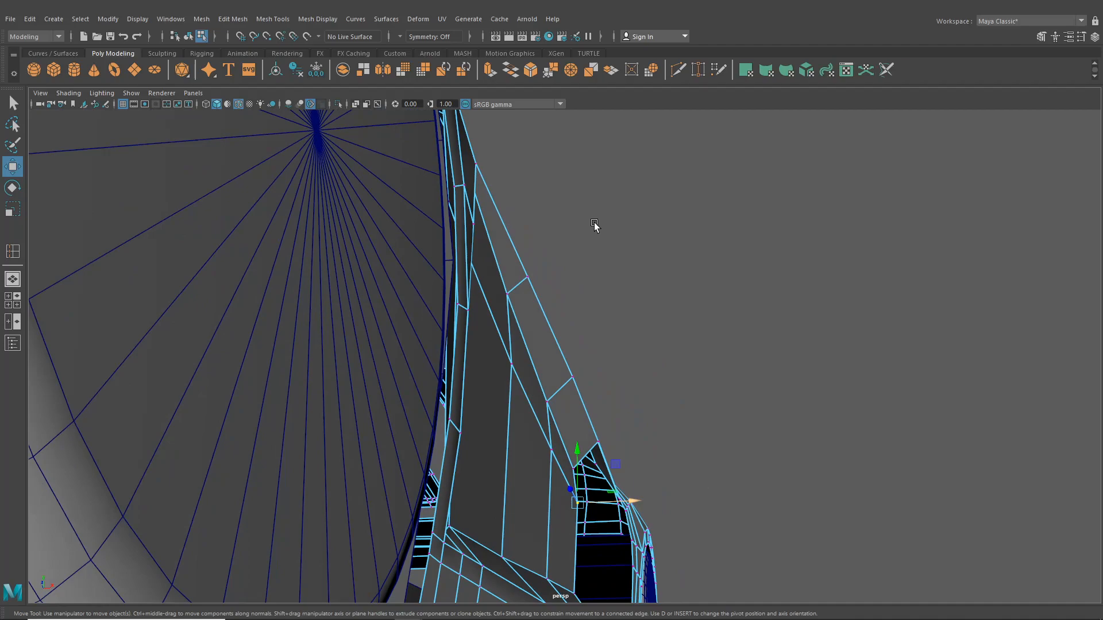
left_click(510, 364)
left_click_drag(546, 364, 549, 363)
Shift the loop's two foremost door vertices outward along X toward the front fender's surface.
left_click_drag(549, 363, 405, 320, "alt")
middle_click_drag(406, 319, 531, 332, "alt")
mouse_move(532, 333)
left_mouse_down("alt")
mouse_move(536, 349)
mouse_move(526, 345)
left_mouse_up("alt")
left_click(485, 333)
middle_click_drag(513, 338, 574, 344, "alt")
left_click_drag(574, 345, 575, 349)
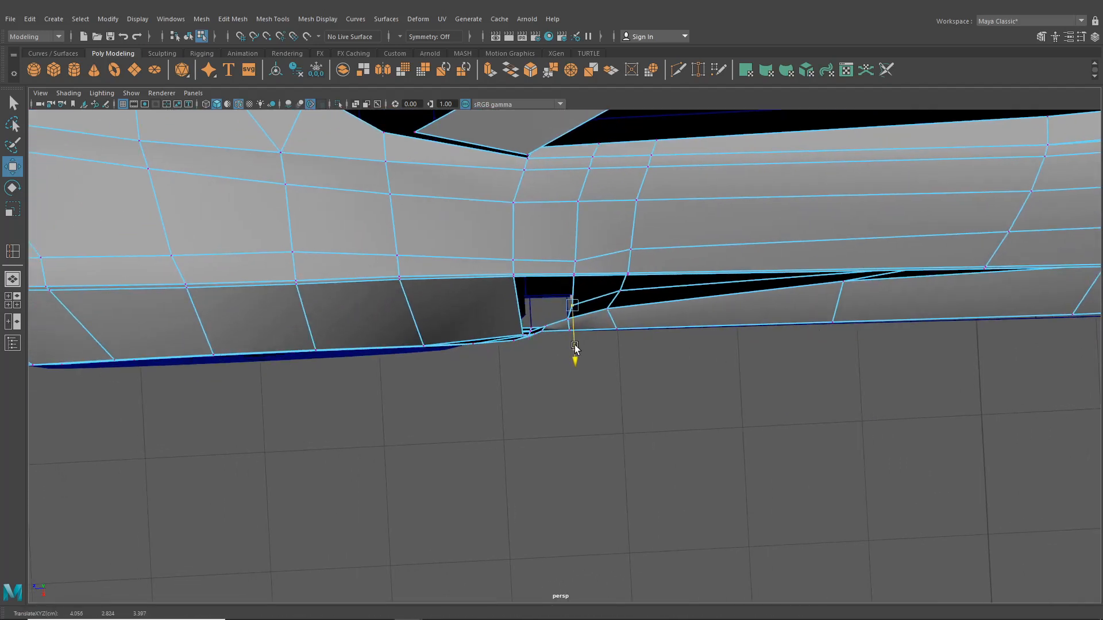
left_click(624, 289)
left_click_drag(622, 309, 731, 327)
Adjust the front fender's rear border vertex at the crease line along X.
scroll(630, 337, "down", 1)
left_click(535, 379)
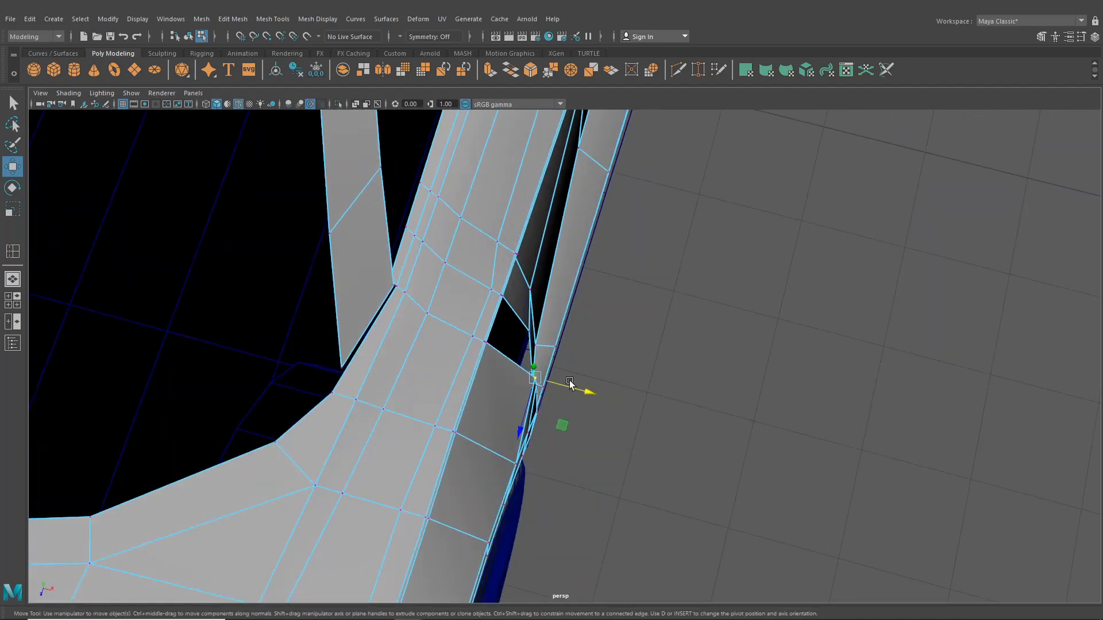
left_click(567, 382)
left_click(533, 377)
left_click_drag(560, 386, 387, 394)
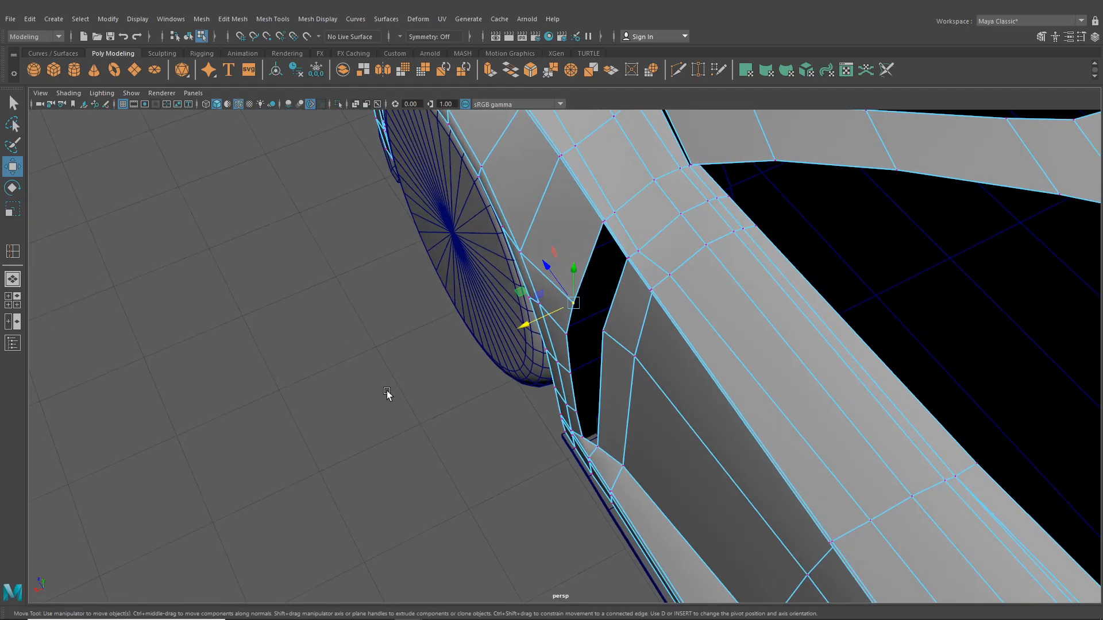
Insert a second horizontal edge loop across the door panel just below the first one.
left_click_drag(570, 339, 608, 419, "alt")
key("y")
left_click_drag(595, 376, 604, 355, "alt")
left_click_drag(603, 366, 603, 366)
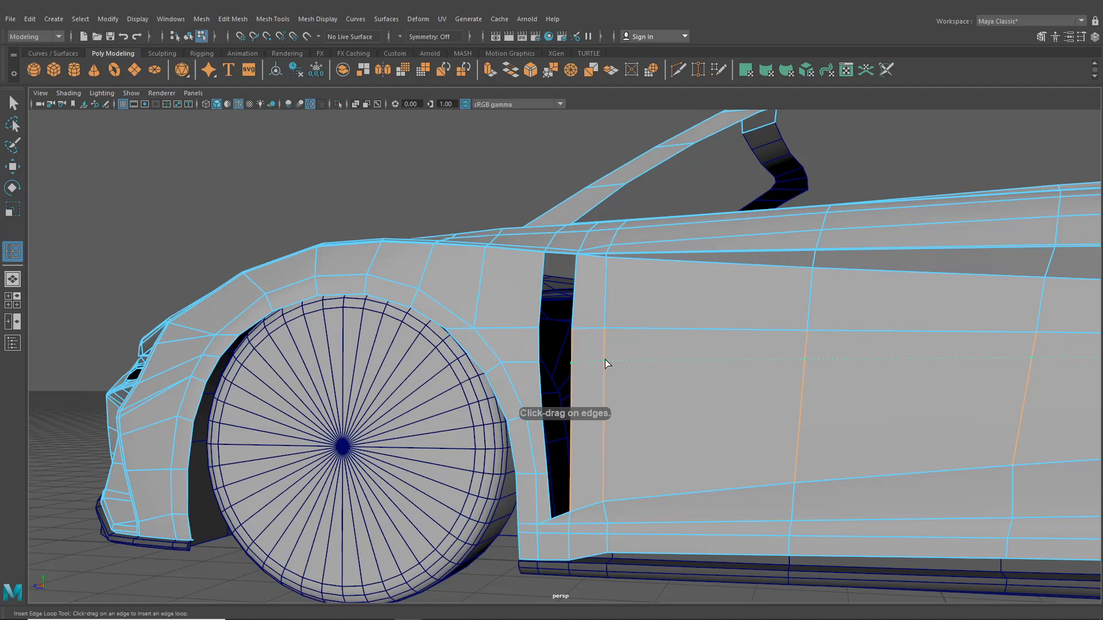
left_click(605, 360)
left_click_drag(836, 423, 657, 405, "alt")
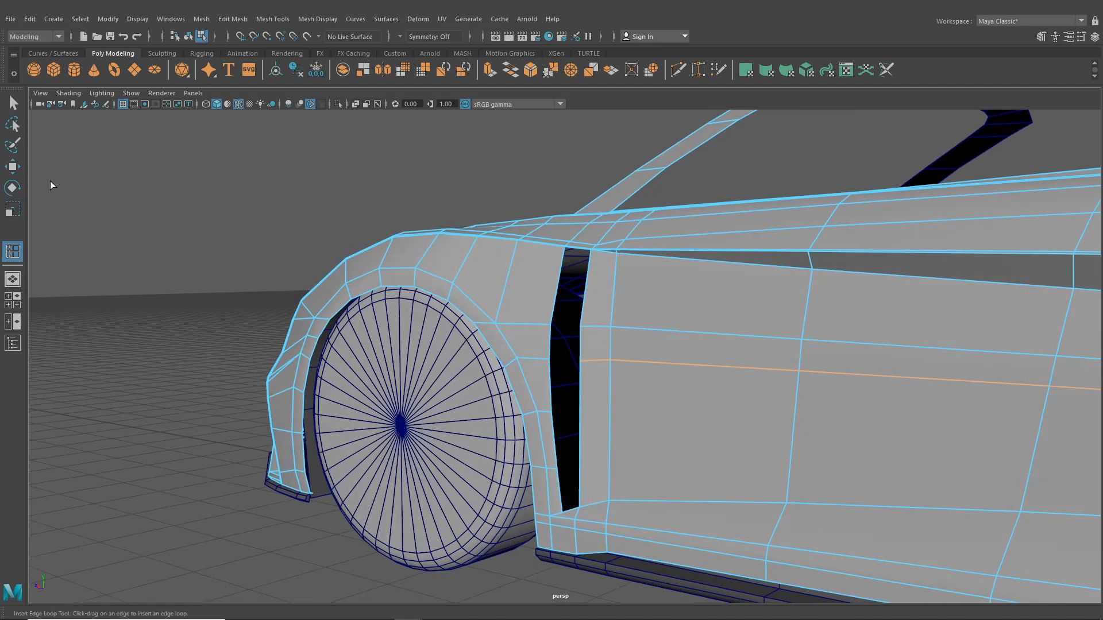
Move the second horizontal edge loop slightly outward along X.
key("w")
left_click_drag(35, 171, 453, 350, "alt")
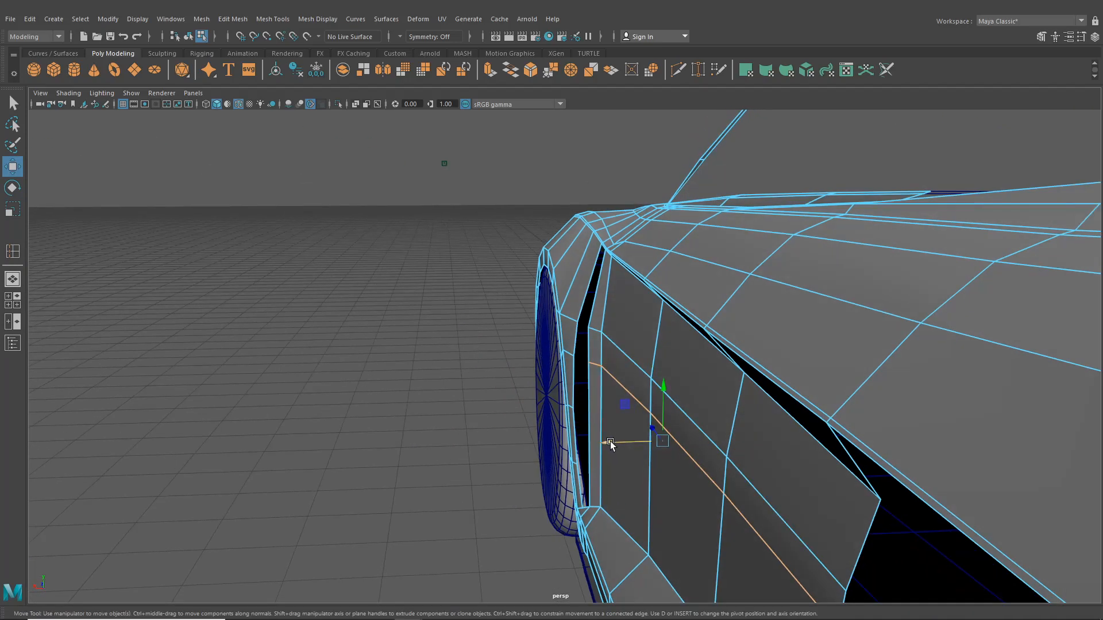
left_click_drag(610, 444, 598, 439)
left_click_drag(650, 390, 729, 391, "alt")
scroll(710, 399, "up", 3)
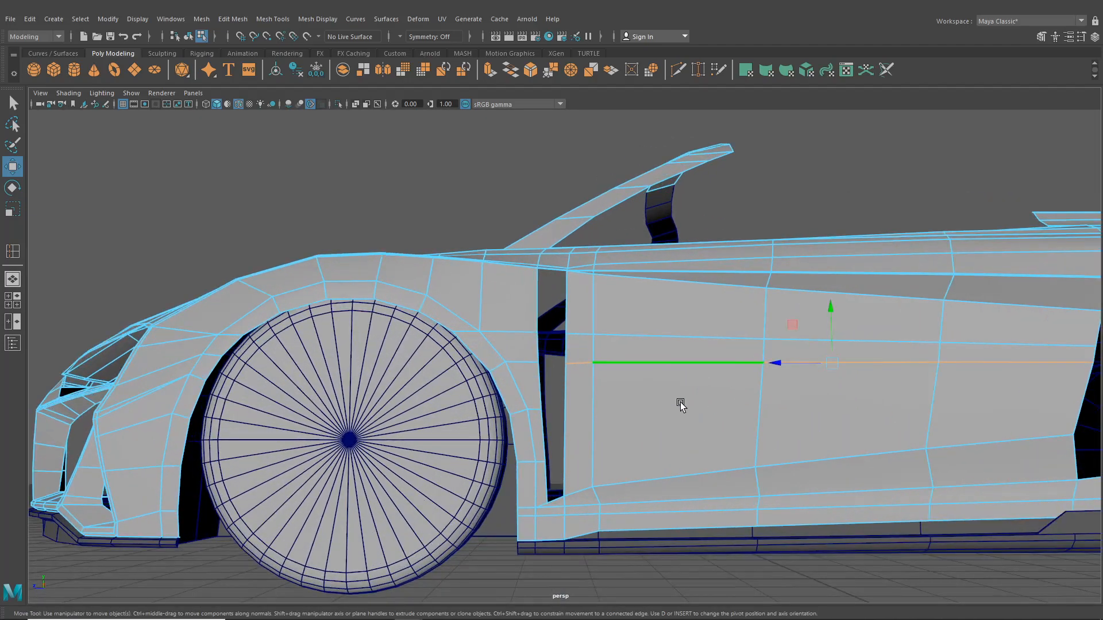
Bridge the front fender's upper rear border edge to the door panel's matching upper front edge.
right_click_drag(636, 291, 582, 300)
left_click_drag(582, 300, 464, 296, "alt")
right_click_drag(477, 256, 479, 227)
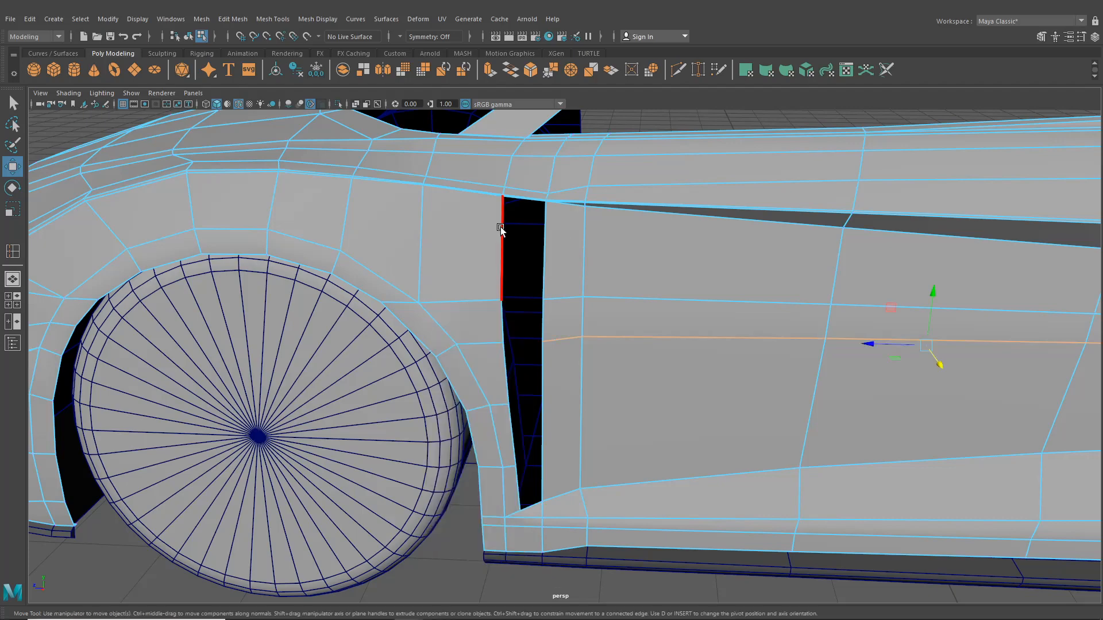
left_click(547, 240, "shift")
left_click(272, 19)
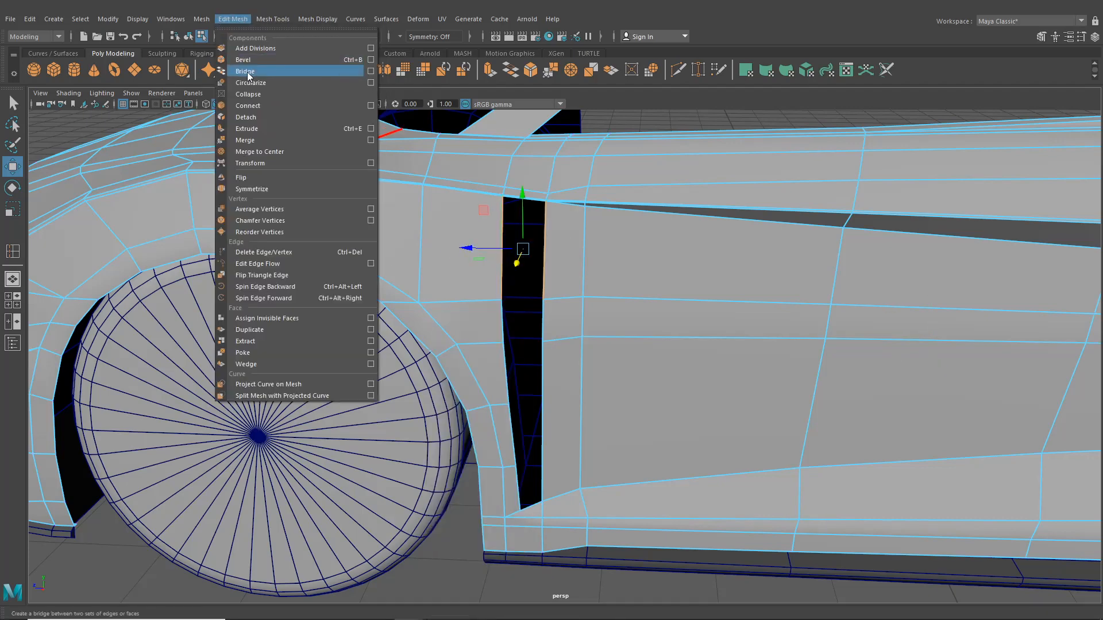
left_click(244, 72)
Move the upper horizontal loop's middle door vertex slightly outward along X and raise it.
left_click_drag(591, 308, 724, 364, "alt")
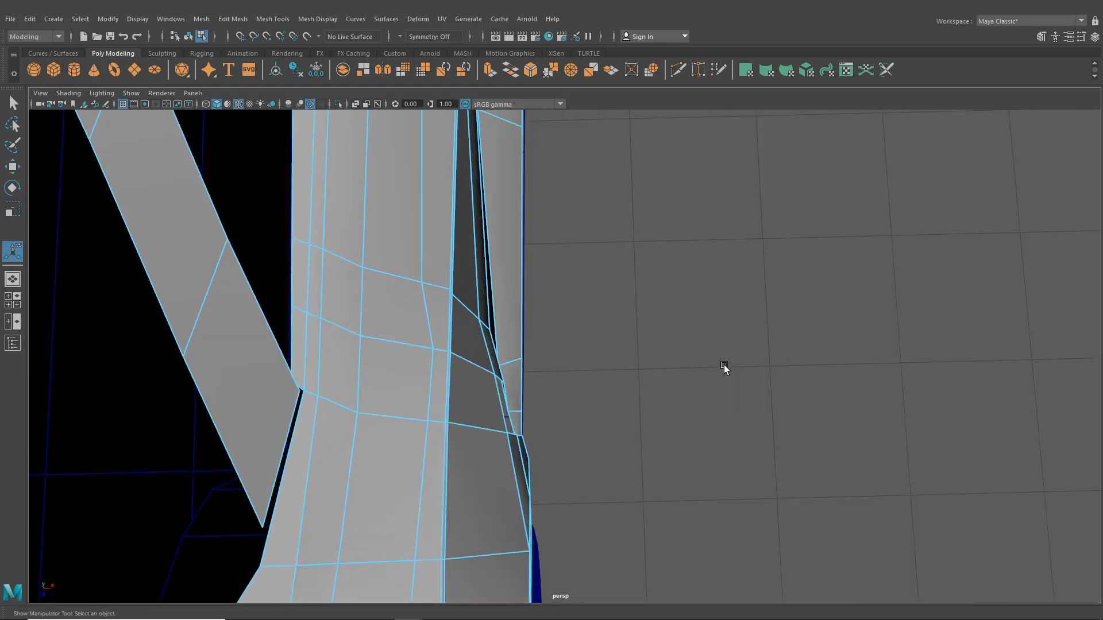
right_click_drag(483, 301, 441, 293)
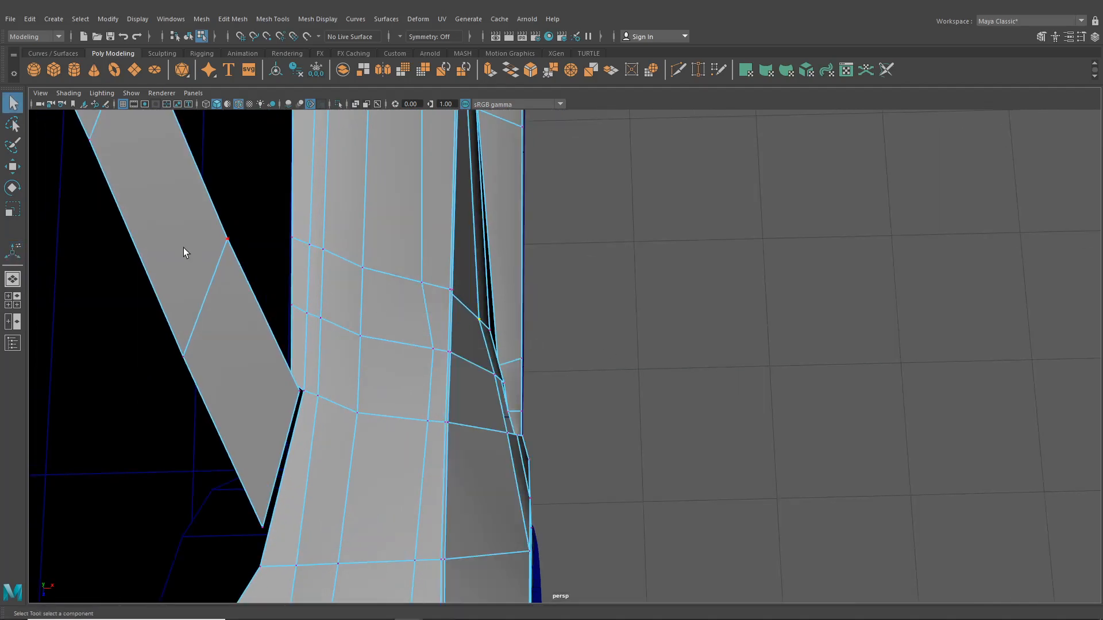
left_click(13, 167)
left_click_drag(520, 319, 526, 319)
left_click_drag(568, 363, 565, 277, "alt")
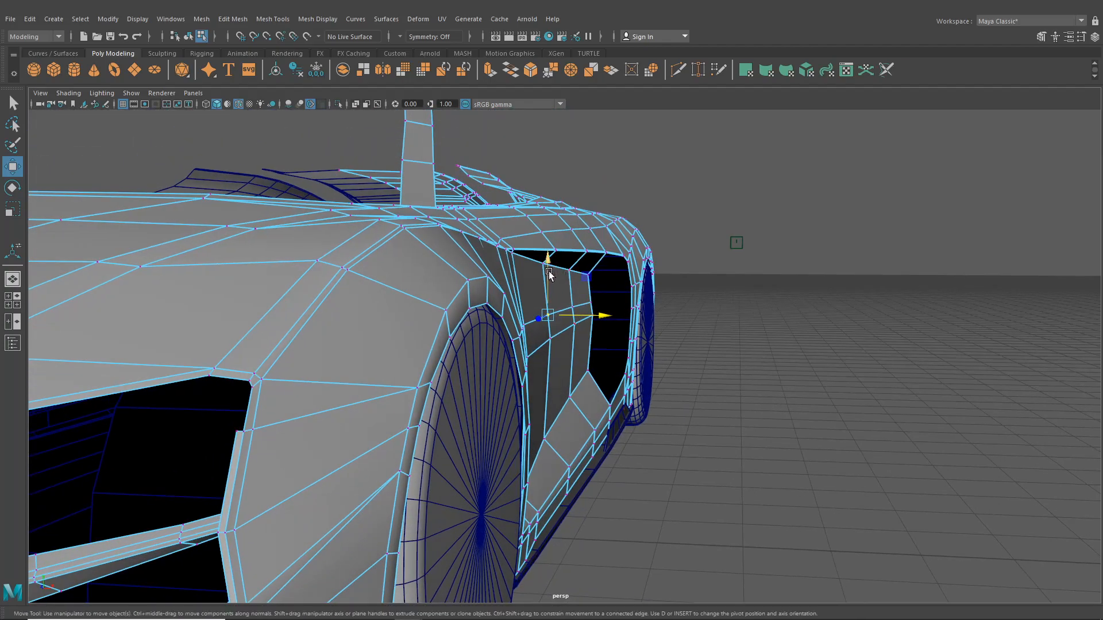
left_click_drag(574, 319, 541, 305, "alt")
scroll(532, 328, "up", 3)
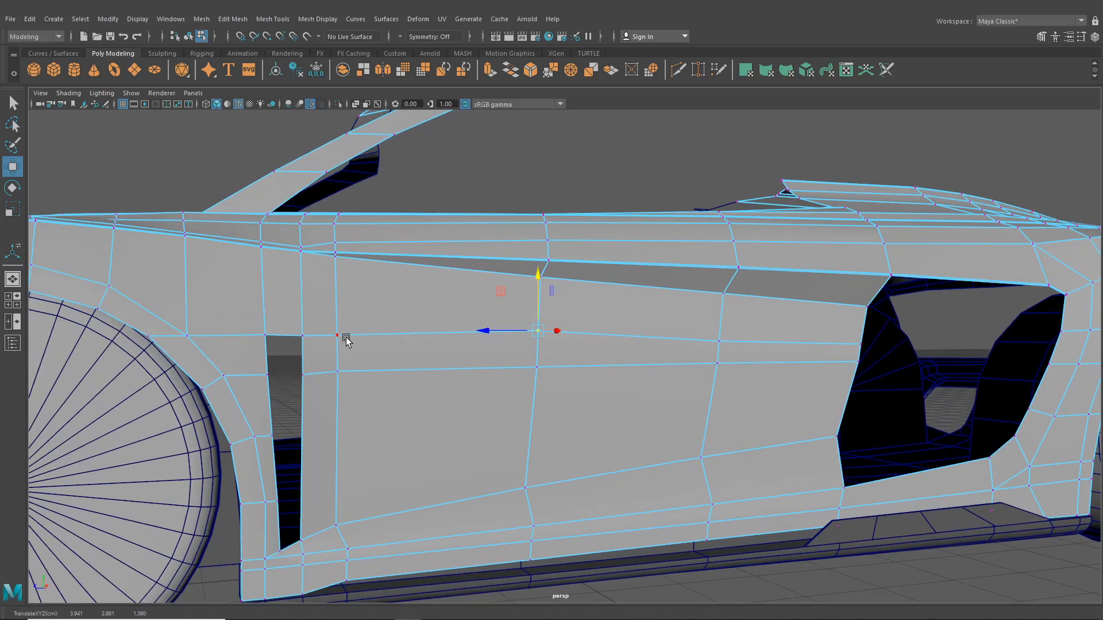
Raise the upper loop's two rear vertices in the side view, keeping the last one on the door's slanted rear edge.
left_click(345, 337)
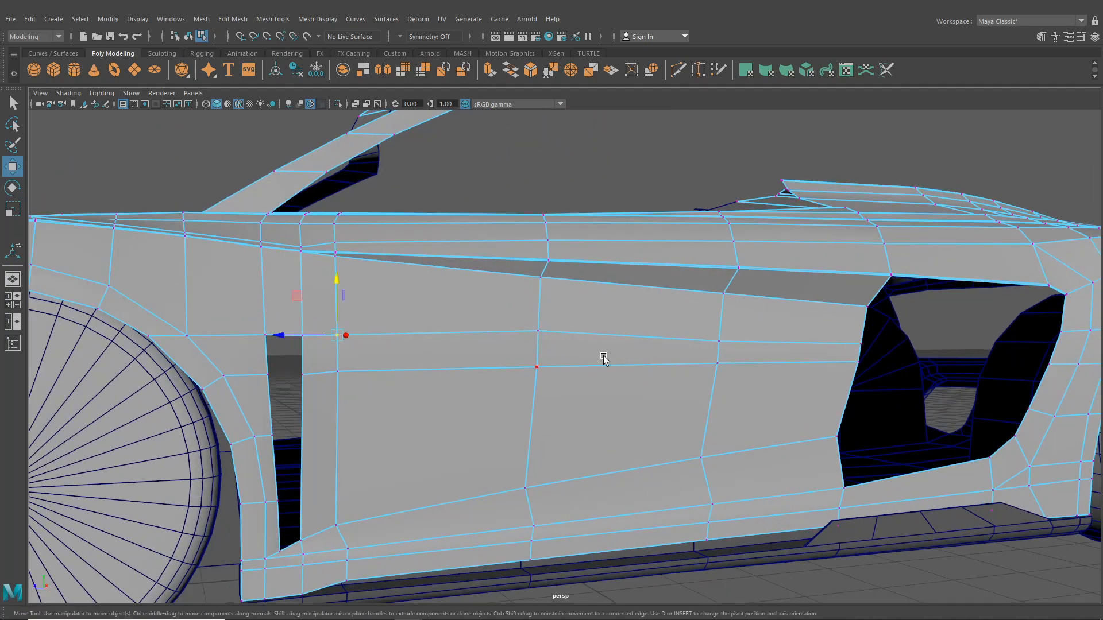
key("space")
key("space")
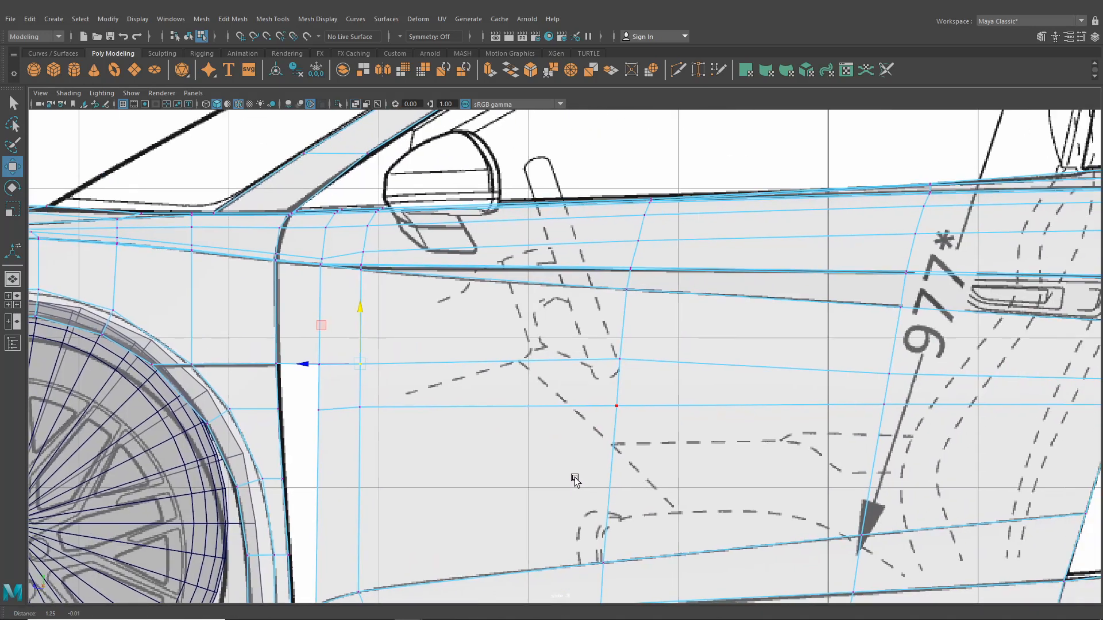
left_click_drag(729, 330, 728, 311)
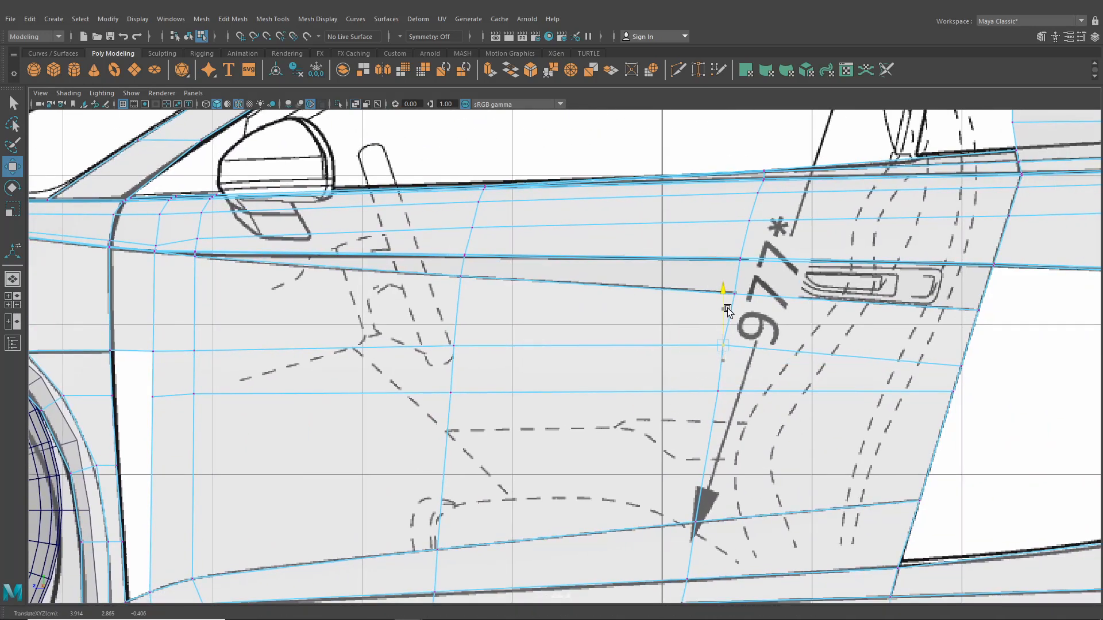
left_click(963, 366)
middle_click_drag(922, 371, 660, 384, "alt")
right_click_drag(660, 384, 726, 392, "alt")
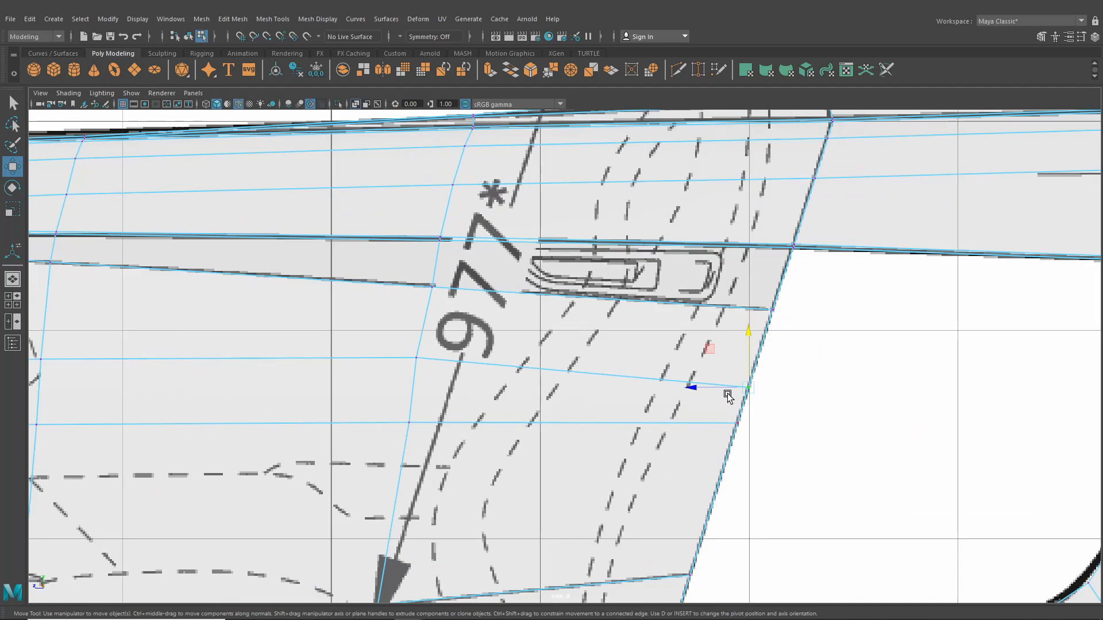
left_click_drag(749, 387, 753, 365)
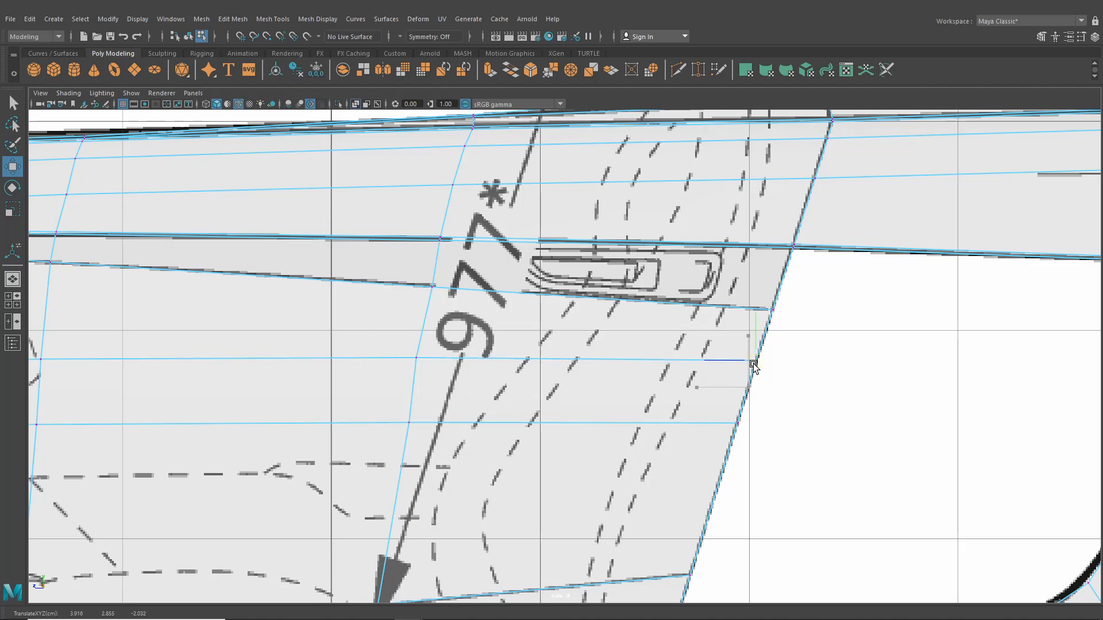
Level the upper loop's foremost door vertices with the fender's crease line in the side view.
middle_click_drag(521, 387, 1034, 401, "alt")
middle_click_drag(611, 400, 827, 381, "alt")
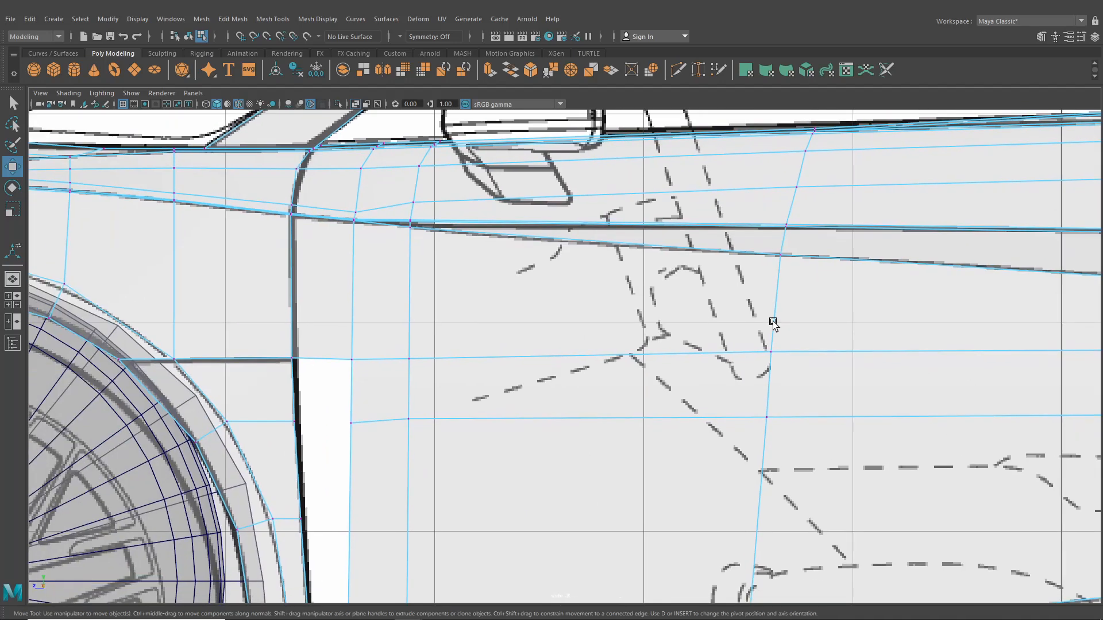
middle_click_drag(373, 333, 564, 330, "alt")
right_click_drag(563, 330, 581, 334, "alt")
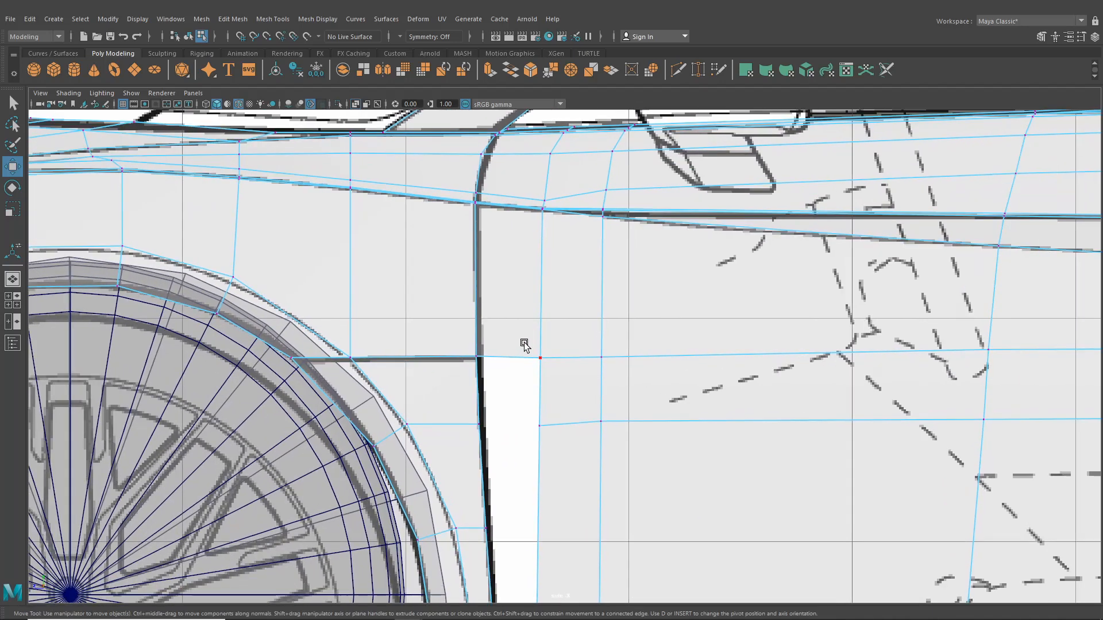
left_click_drag(545, 338, 543, 332)
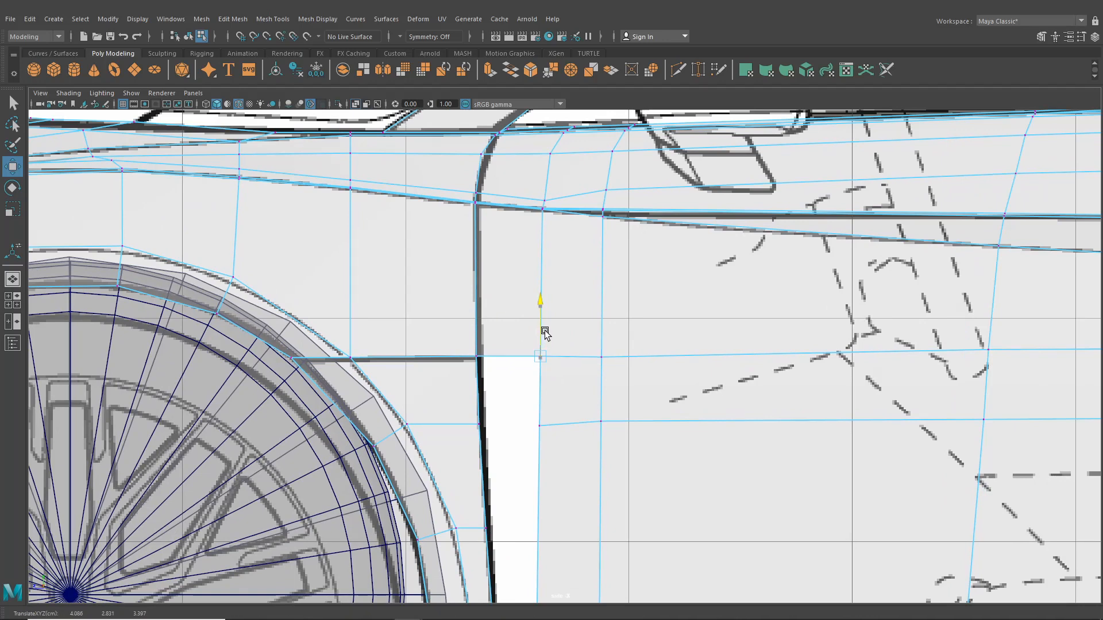
left_click(602, 358)
Level the lower horizontal loop by lowering the vertices behind its foremost one together along Y.
middle_click_drag(852, 426, 844, 399, "alt")
middle_click_drag(746, 406, 680, 367, "alt")
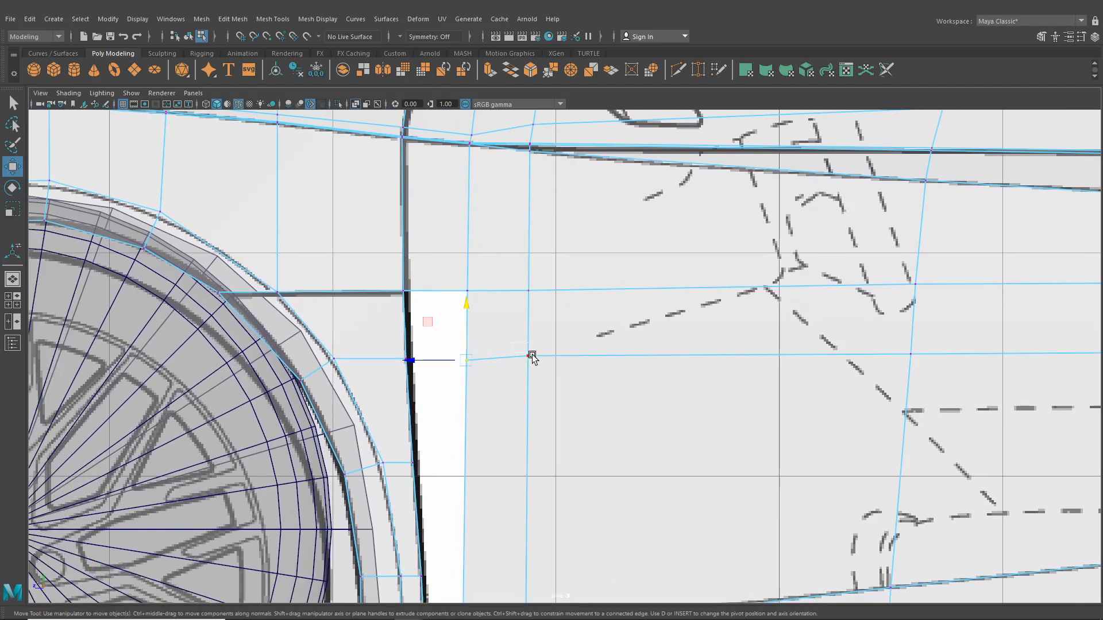
scroll(532, 356, "down", 10)
scroll(499, 340, "up", 5)
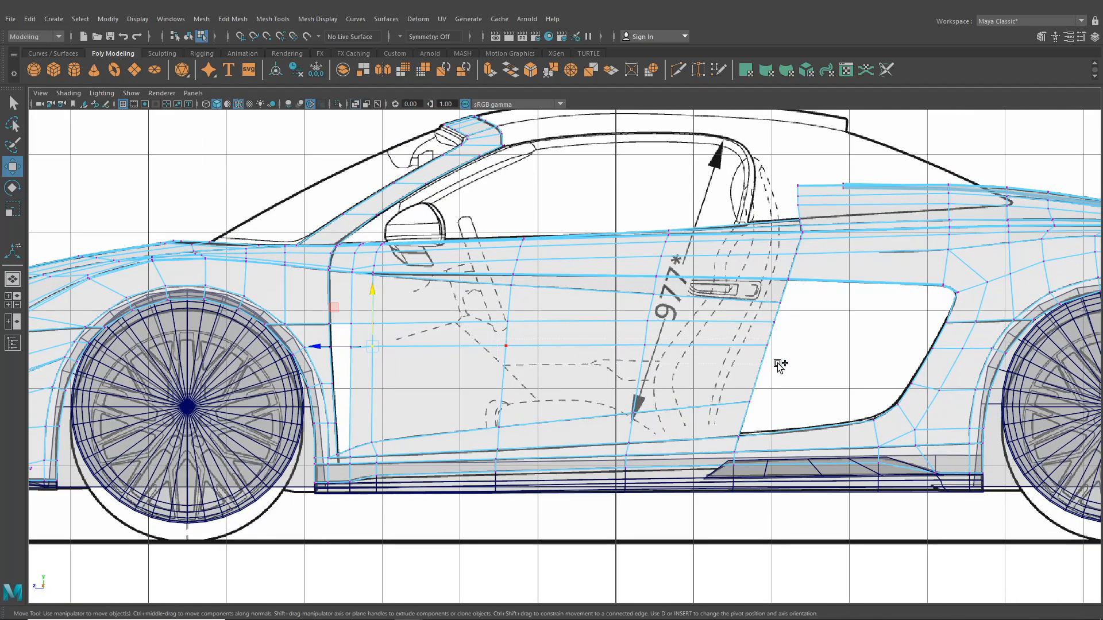
left_click_drag(777, 363, 779, 364, "shift")
scroll(451, 345, "up", 4)
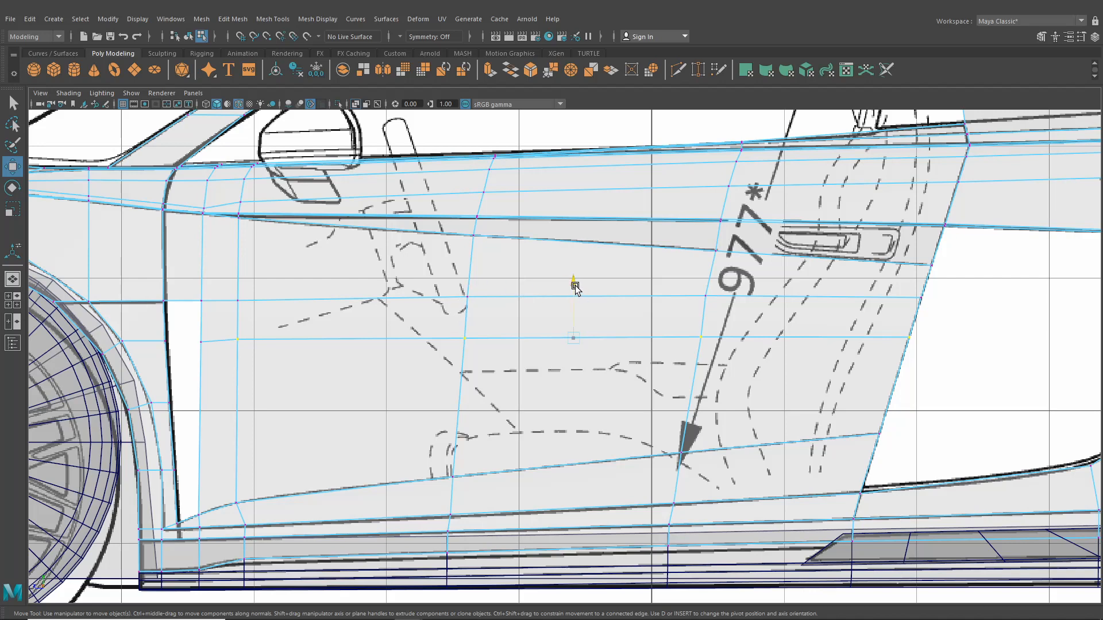
left_click_drag(575, 287, 576, 292)
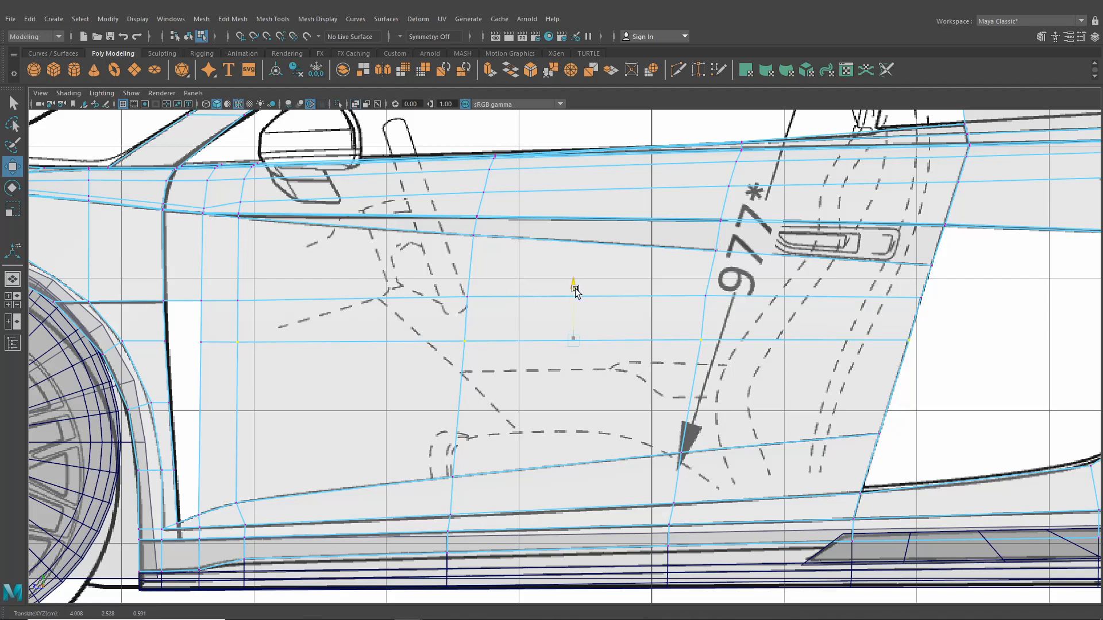
Adjust the front and middle door vertices of the two horizontal loops along X in the perspective view.
scroll(601, 385, "down", 6)
middle_click_drag(601, 385, 614, 369, "alt")
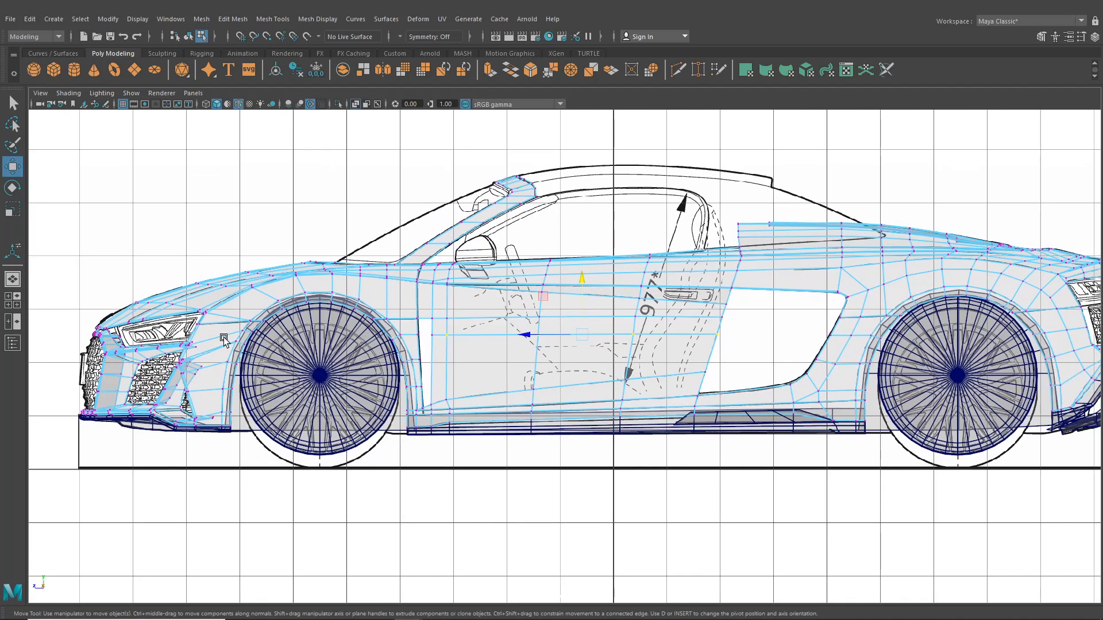
left_click(12, 280)
scroll(482, 313, "up", 3)
left_click_drag(503, 336, 700, 351, "alt")
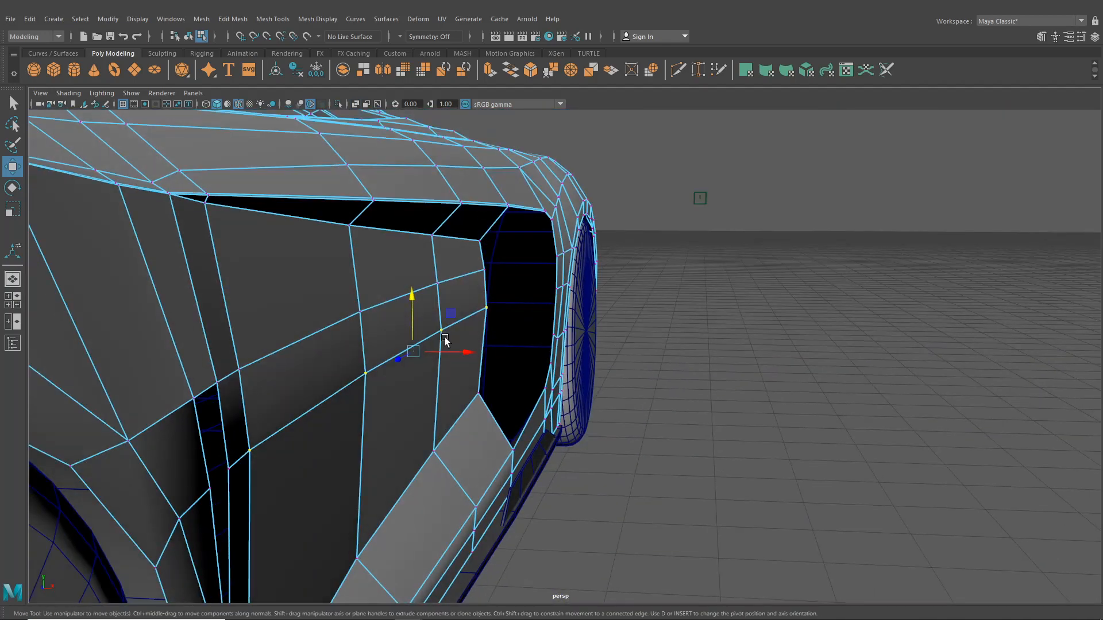
right_click_drag(381, 307, 367, 329)
left_click_drag(366, 333, 439, 503, "alt")
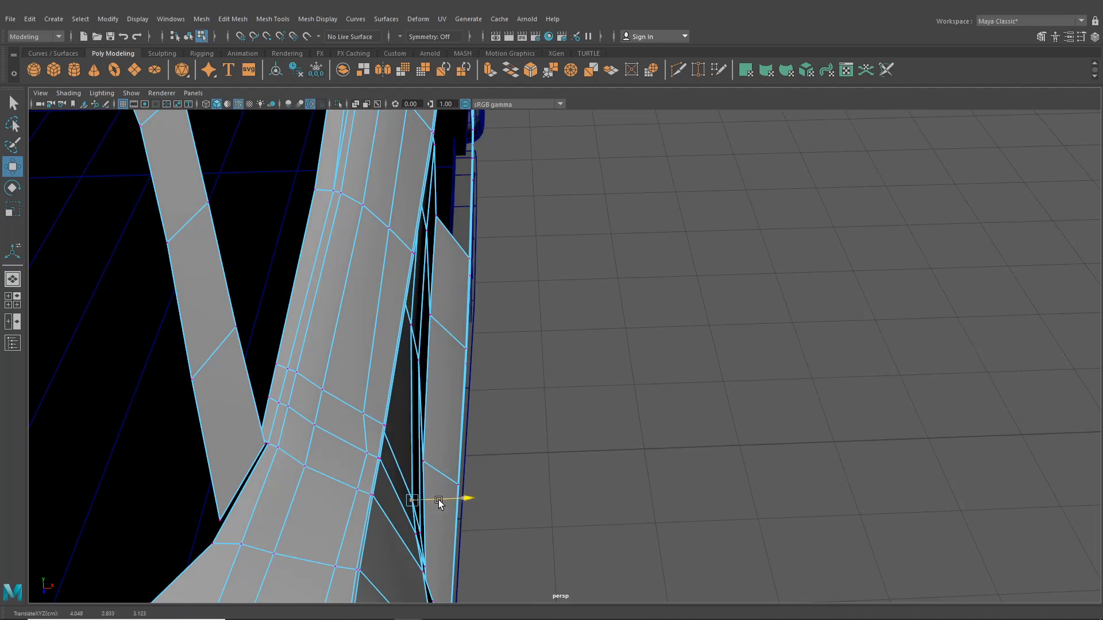
left_click(413, 325)
left_click_drag(437, 325, 333, 391)
scroll(608, 403, "down", 3)
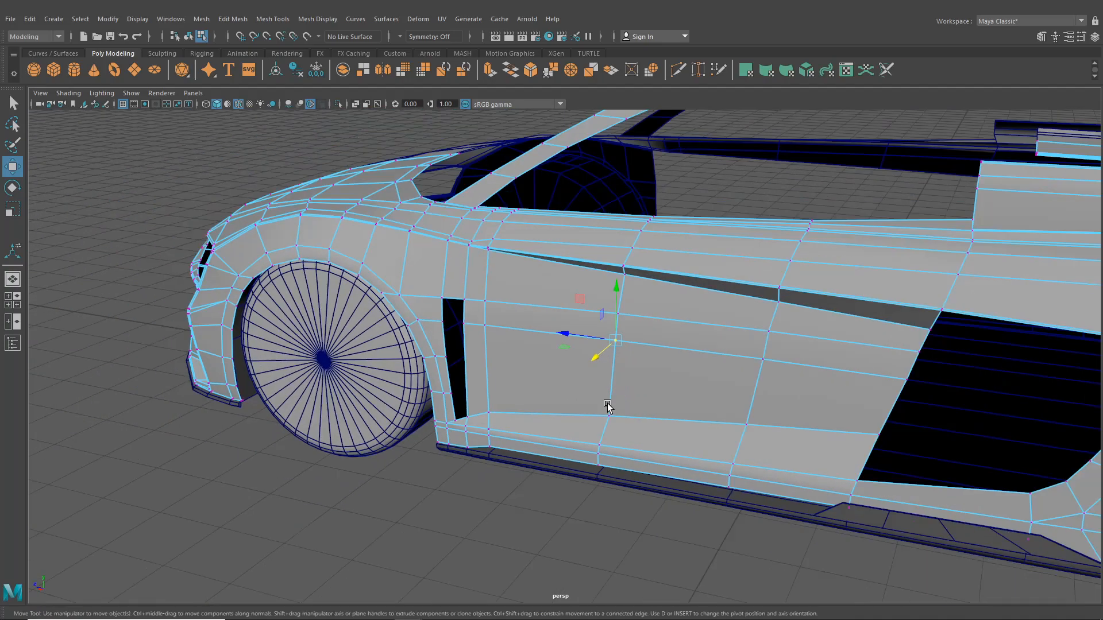
Shift the third-column door vertices of both horizontal loops and the upper loop's rearmost vertex outward along X, smoothing the door's curvature.
left_click_drag(605, 407, 576, 339, "alt")
left_click(608, 361, "shift")
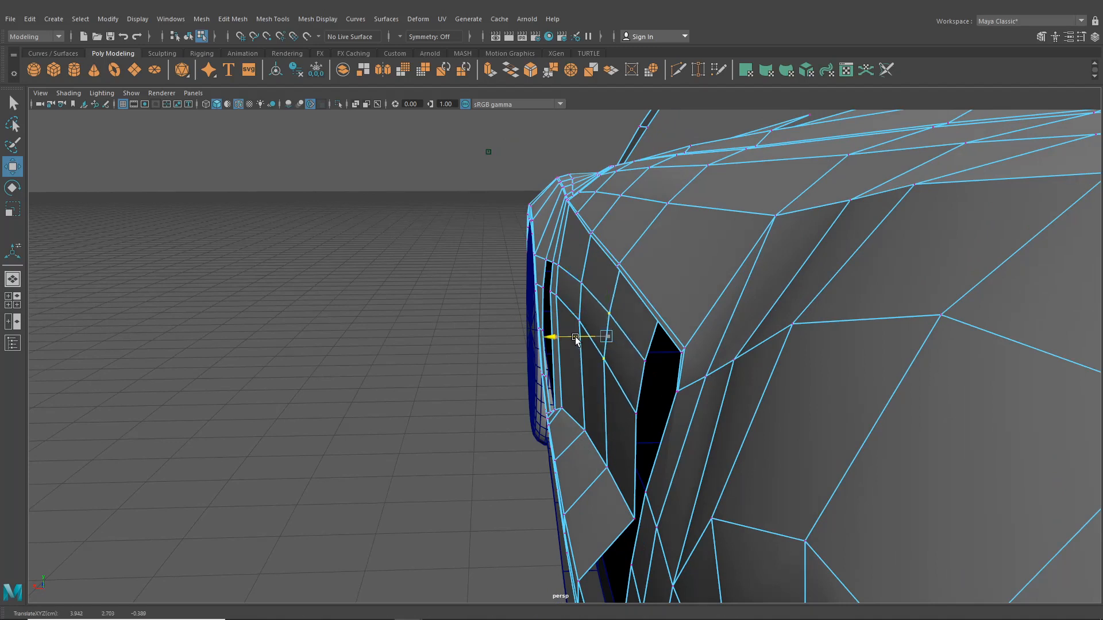
left_click(635, 325)
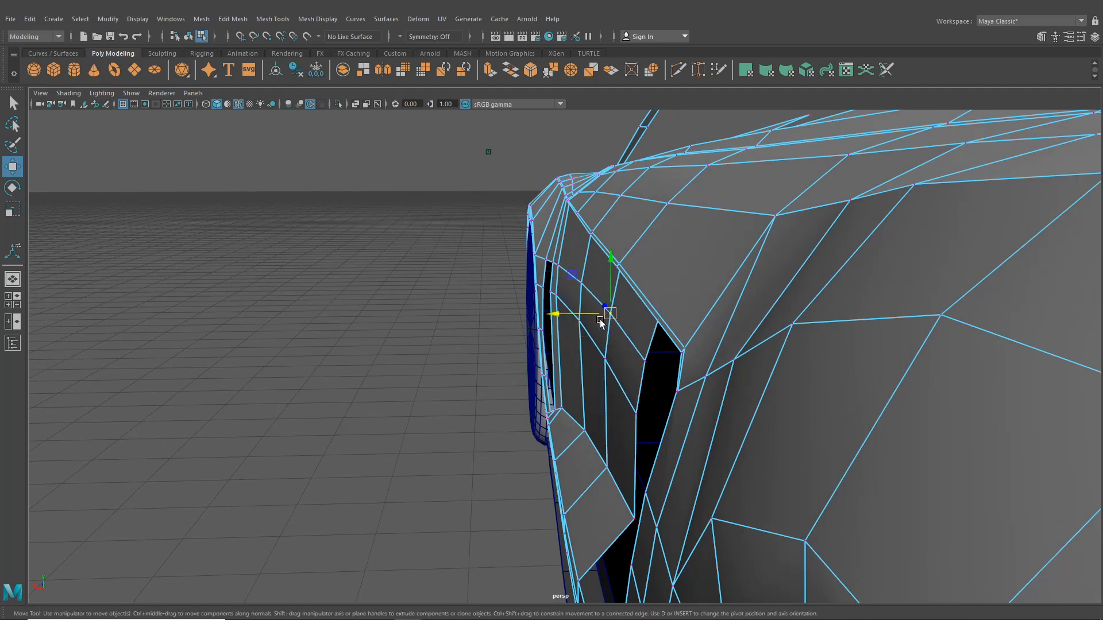
left_click(586, 313)
left_click(644, 360)
left_click_drag(611, 358, 607, 357)
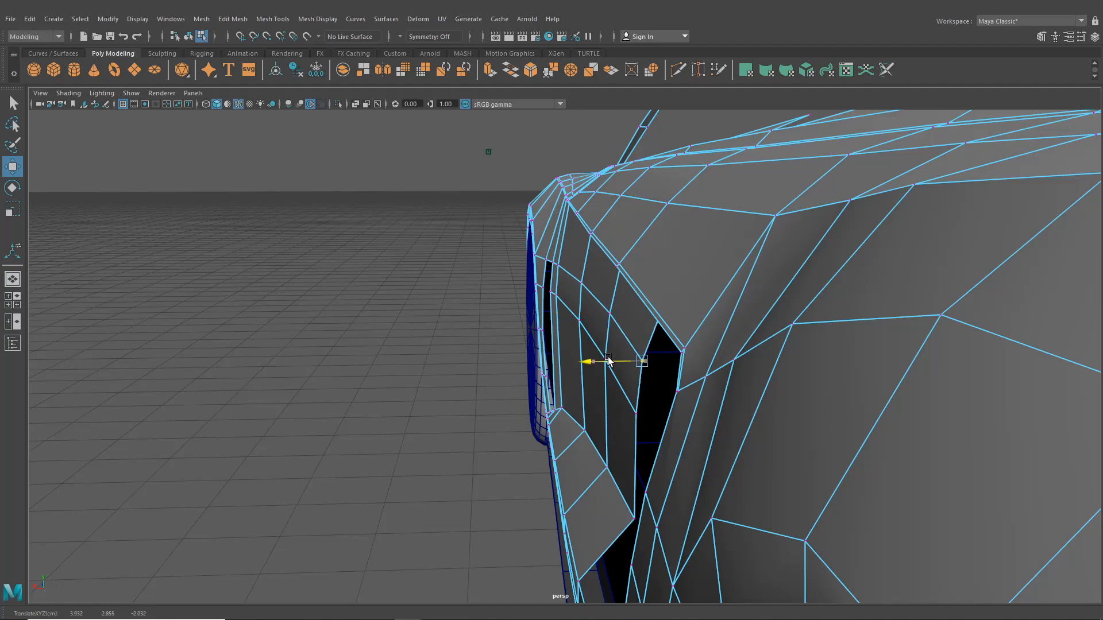
left_click(610, 314)
left_click(586, 314)
Insert a horizontal edge loop across the lower door, just above the lower crease.
left_click_drag(489, 367, 728, 396, "alt")
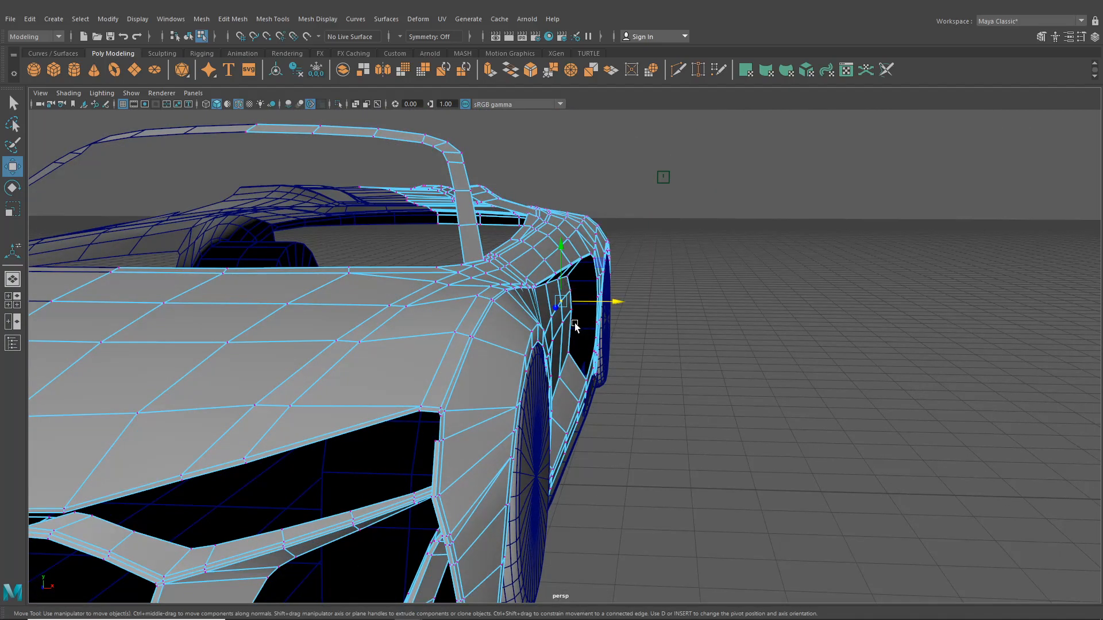
scroll(590, 359, "down", 4)
left_click_drag(635, 374, 476, 374, "alt")
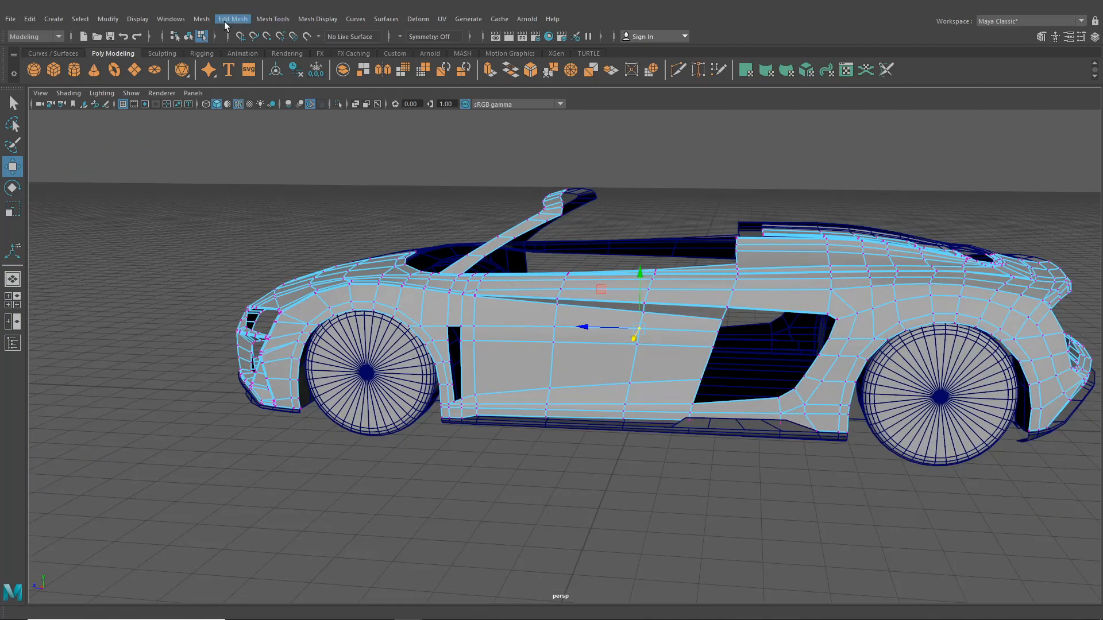
left_click(272, 19)
left_click(294, 106)
scroll(440, 340, "up", 5)
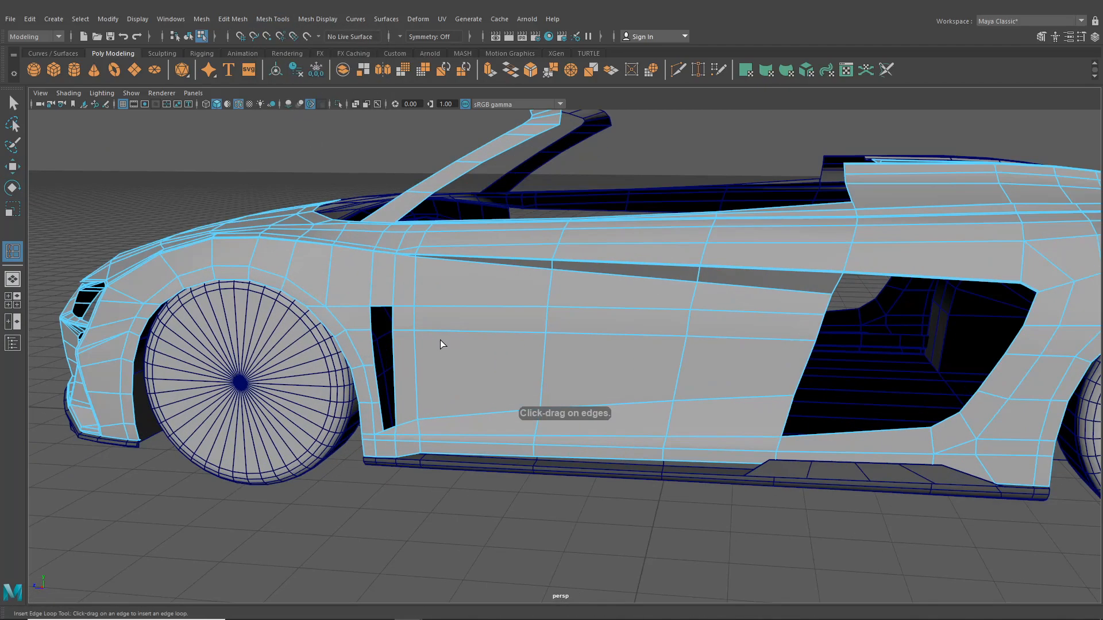
left_click(542, 393)
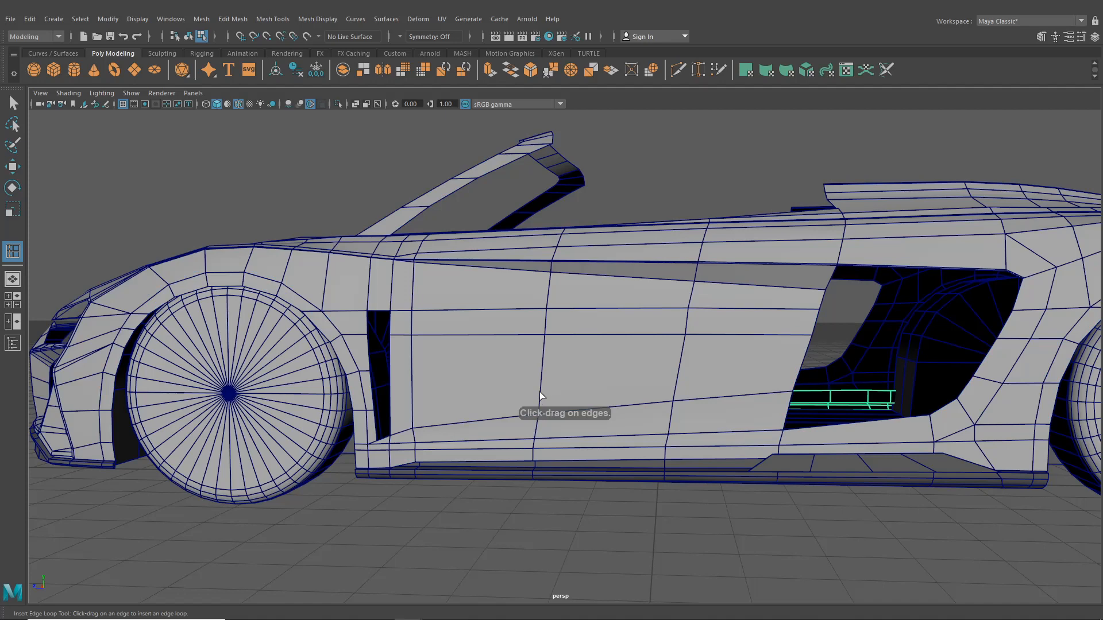
key("ctrl+z")
key("ctrl+z")
left_click_drag(540, 400, 544, 396)
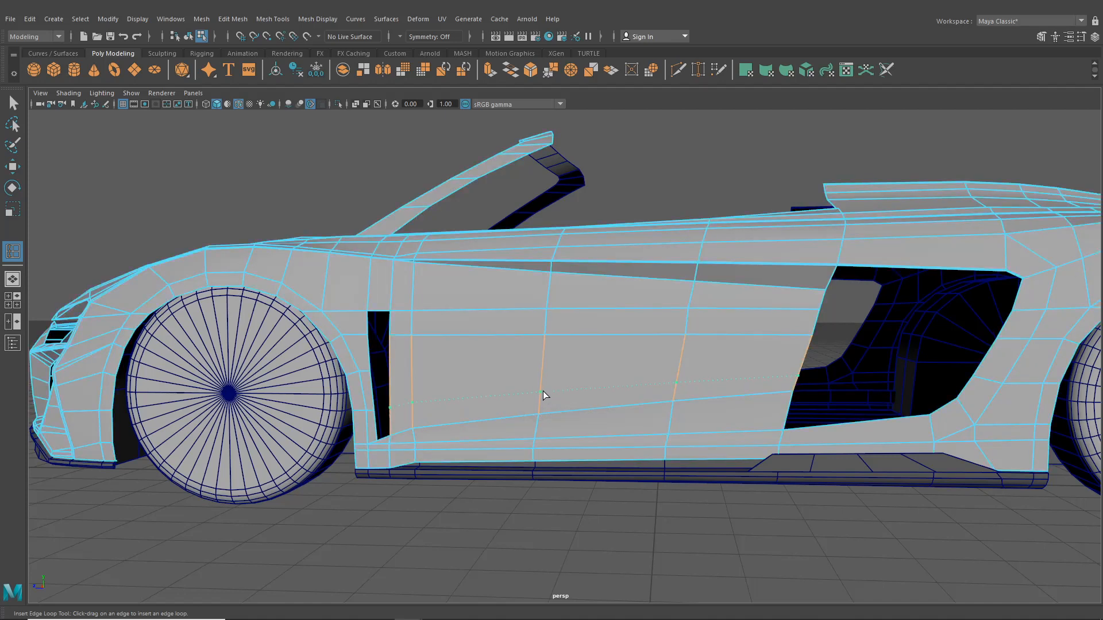
Move the new lower edge loop slightly outward along X.
left_click(12, 166)
scroll(510, 387, "up", 4)
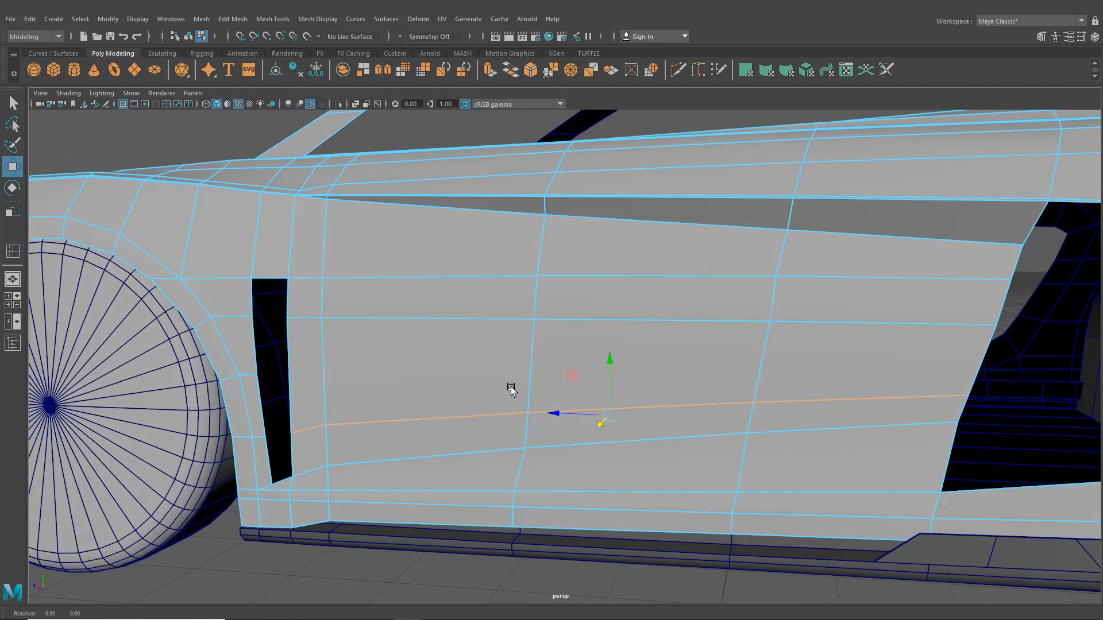
left_click_drag(510, 387, 416, 388, "alt")
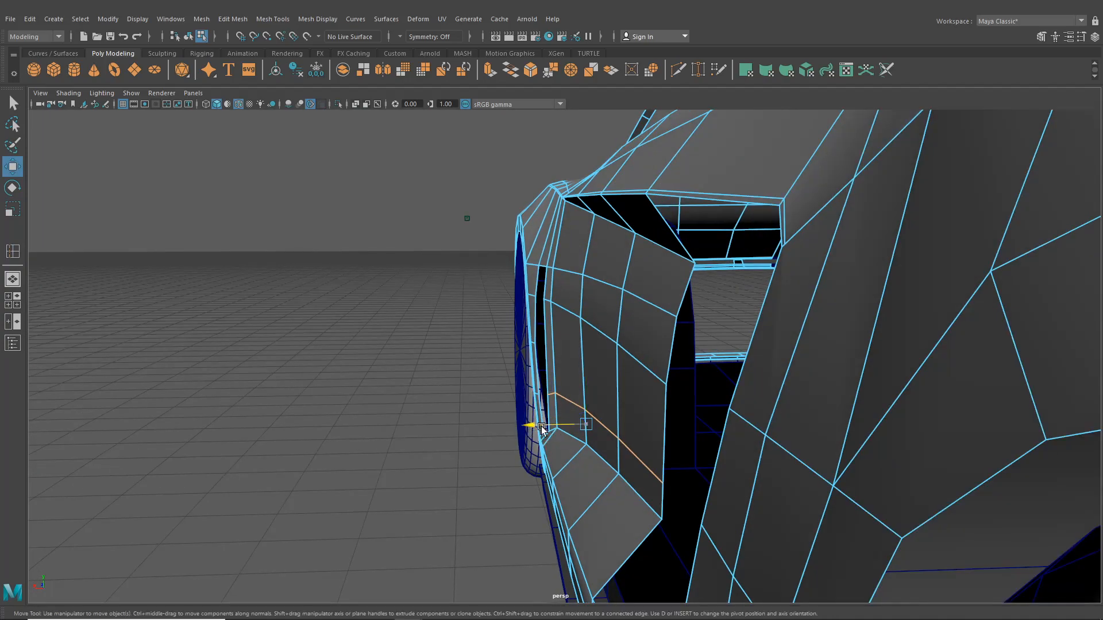
mouse_move(541, 427)
left_mouse_down()
mouse_move(524, 426)
mouse_move(674, 430)
mouse_move(532, 426)
left_mouse_up()
middle_click_drag(532, 426, 593, 429, "alt")
Bridge the fender's rear edges to the door's front edges at the upper and lower ends of the gap.
right_click_drag(362, 292, 355, 264)
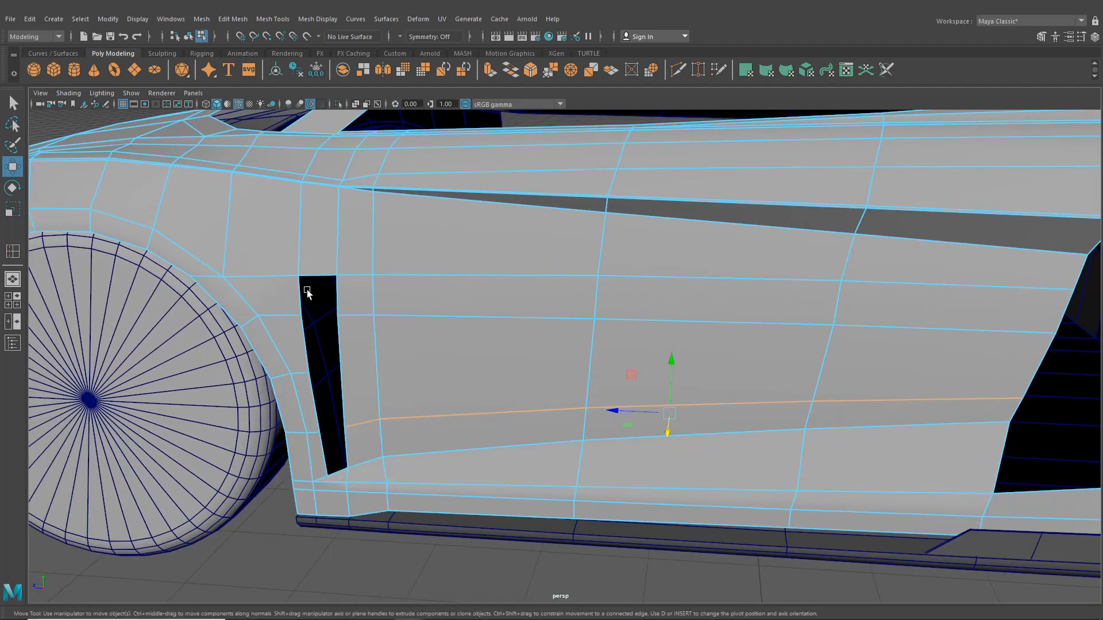
left_click(234, 19)
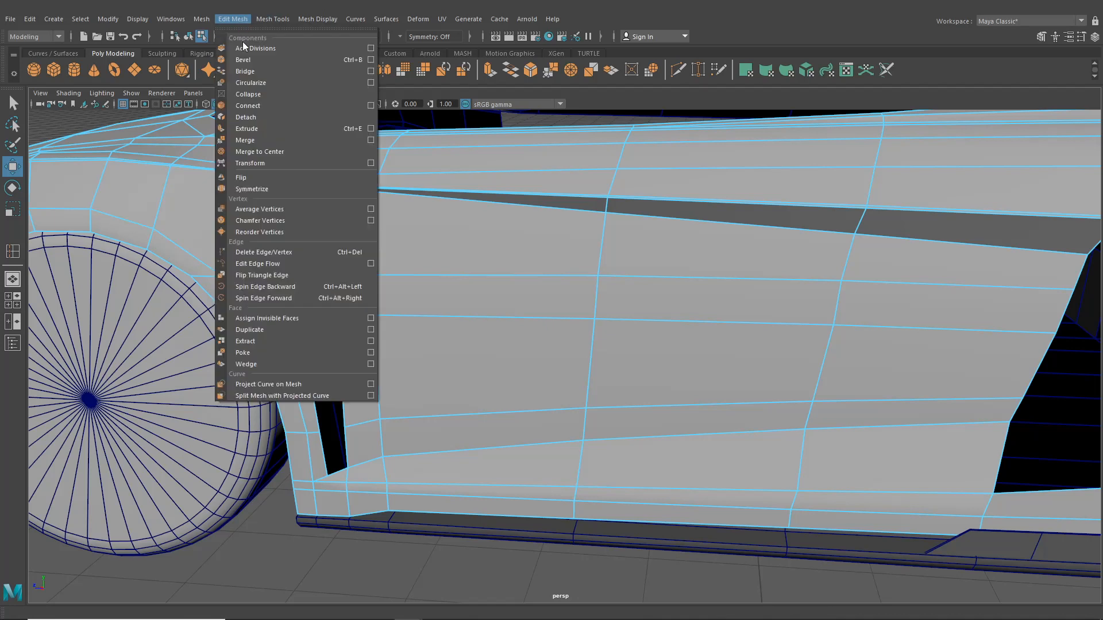
left_click(247, 72)
left_click(319, 447)
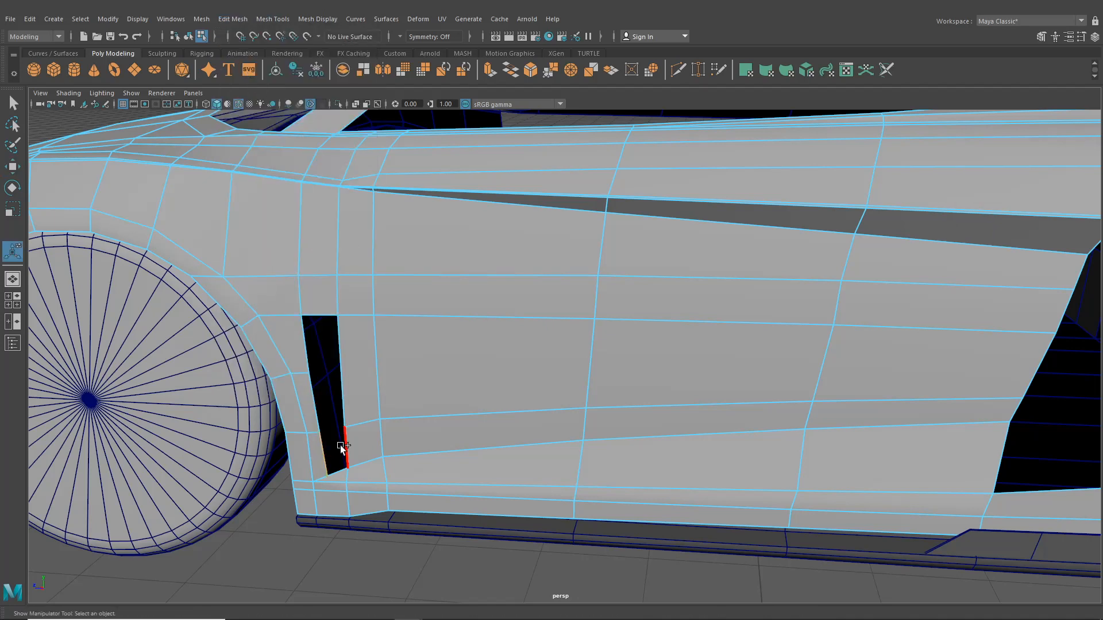
left_click(337, 452, "shift")
key("g")
Inspect the bridged faces and the door's surface curvature from above and along the car's side.
middle_click_drag(357, 455, 409, 416, "alt")
left_click_drag(429, 391, 487, 372, "alt")
right_click_drag(482, 293, 416, 291)
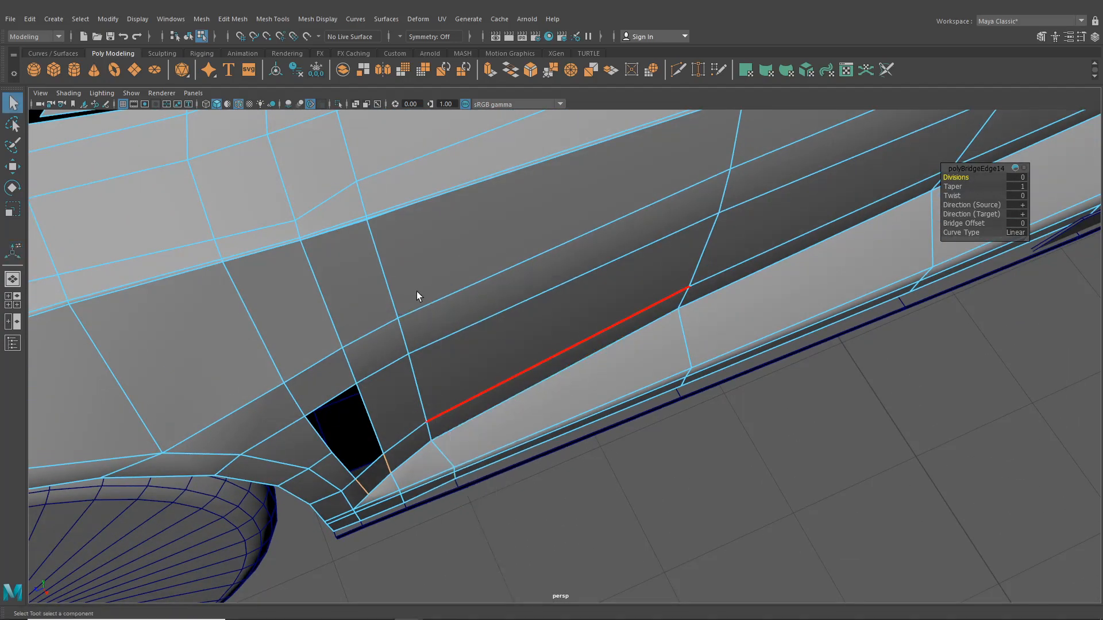
middle_click_drag(437, 392, 557, 342, "alt")
left_click_drag(555, 340, 540, 412, "alt")
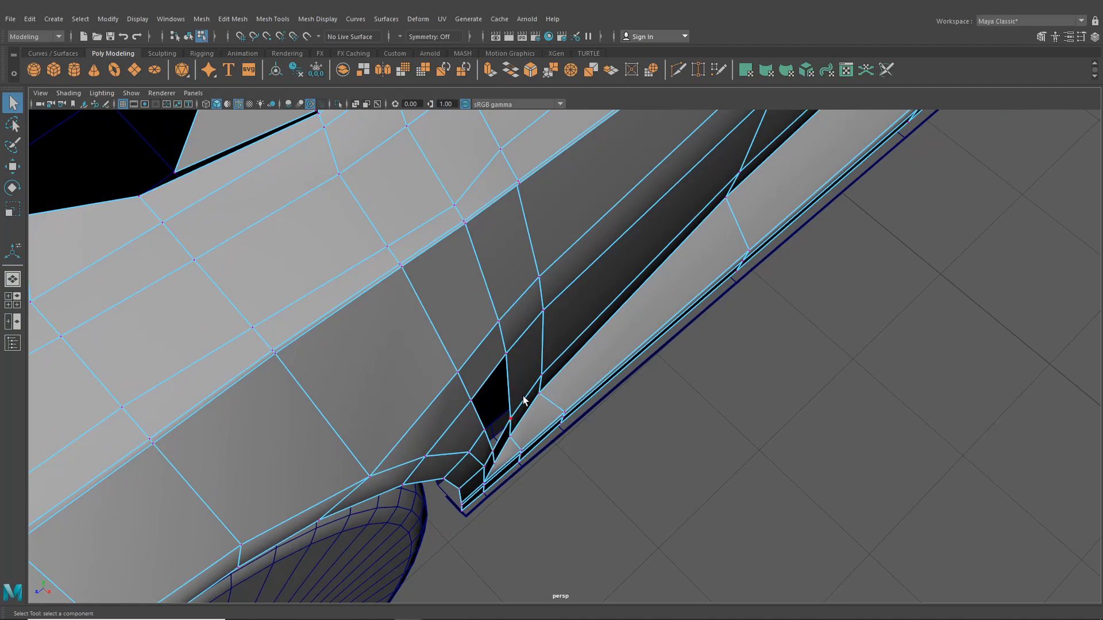
scroll(575, 366, "down", 3)
left_click_drag(585, 374, 621, 318, "alt")
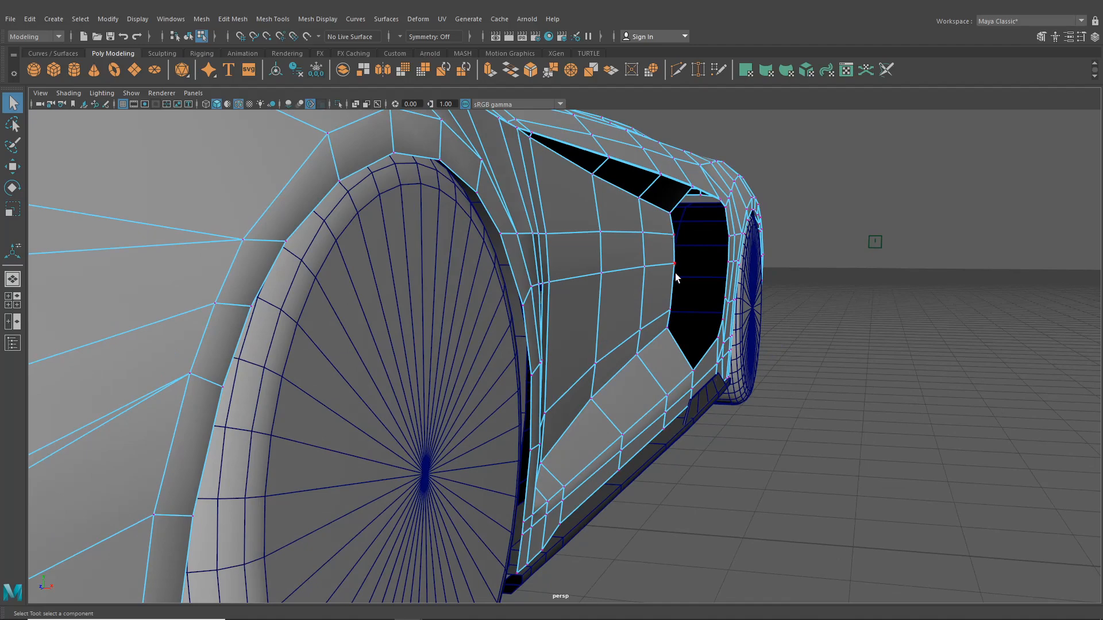
scroll(679, 348, "down", 5)
left_click_drag(681, 388, 505, 403, "alt")
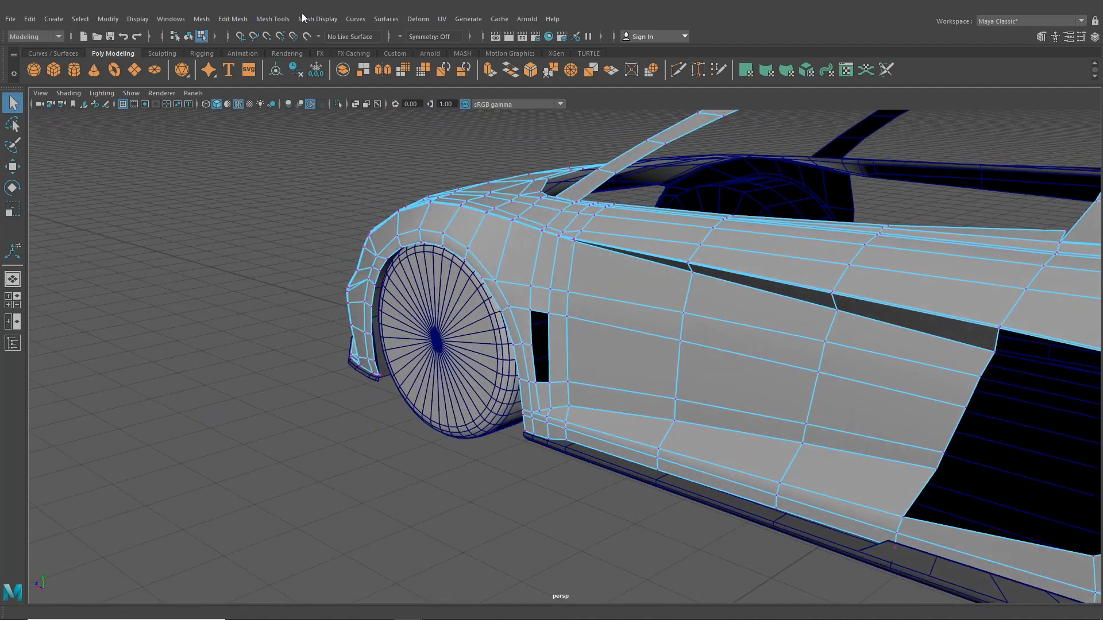
Insert another horizontal edge loop across the door between the two lowest horizontal loops.
left_click(272, 19)
left_click(294, 107)
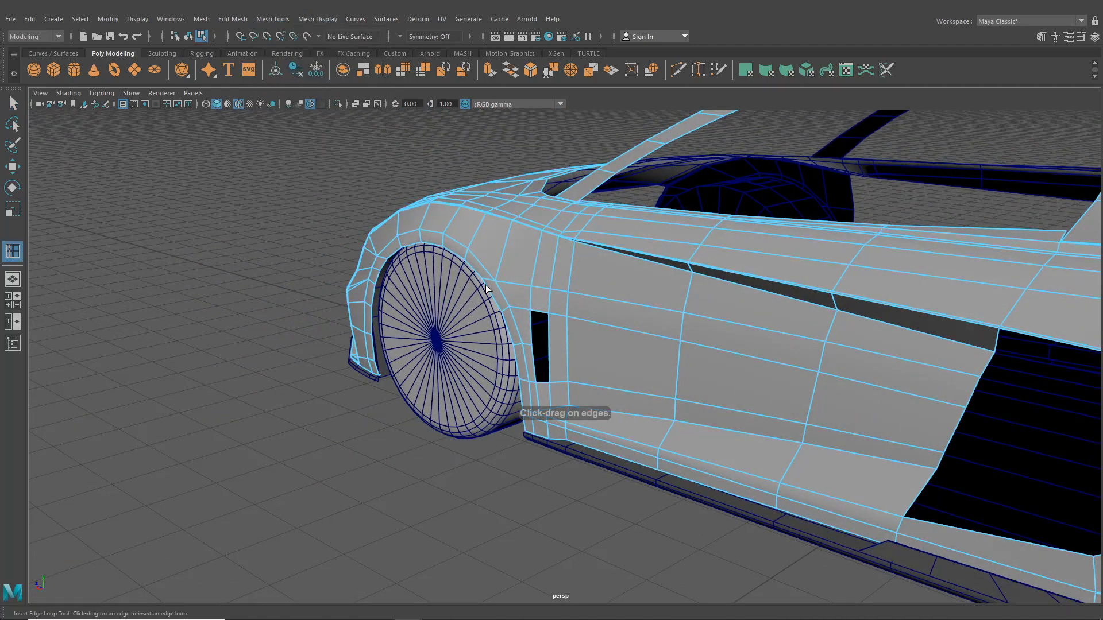
left_click_drag(487, 290, 474, 299, "alt")
scroll(540, 333, "up", 5)
left_click_drag(558, 346, 734, 387, "alt")
scroll(678, 342, "down", 3)
left_click(15, 169)
scroll(581, 377, "down", 5)
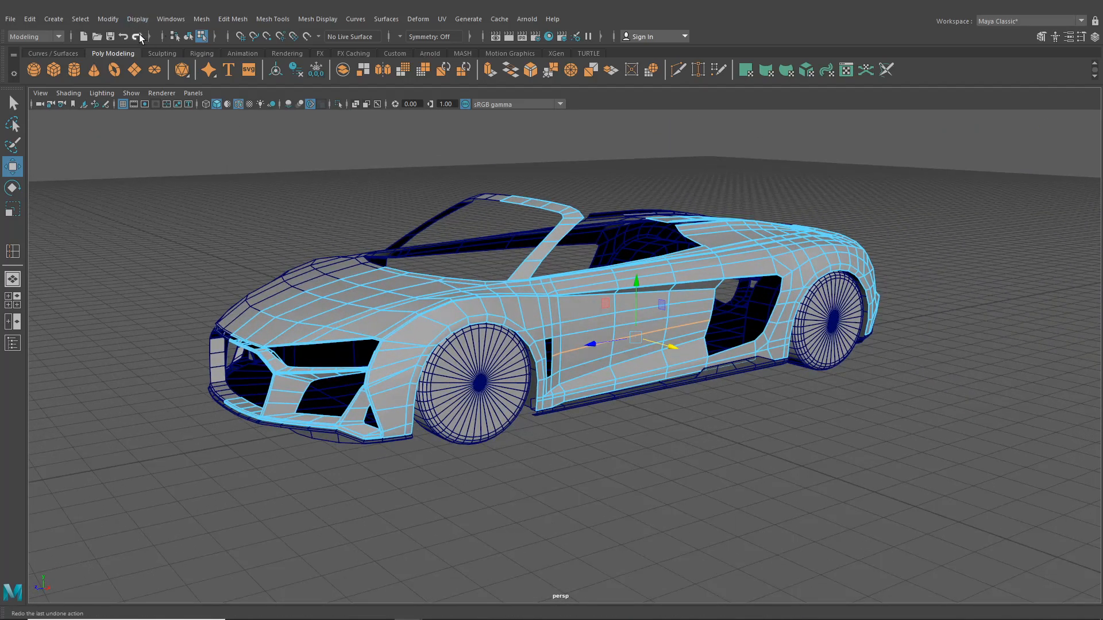
Bridge the two remaining pairs of facing edges between the fender and the door to close the gap.
left_click(189, 38)
left_click(748, 457)
scroll(748, 457, "up", 5)
left_click_drag(749, 457, 587, 376, "alt")
mouse_move(572, 290)
right_mouse_down()
mouse_move(559, 295)
mouse_move(557, 277)
right_mouse_up()
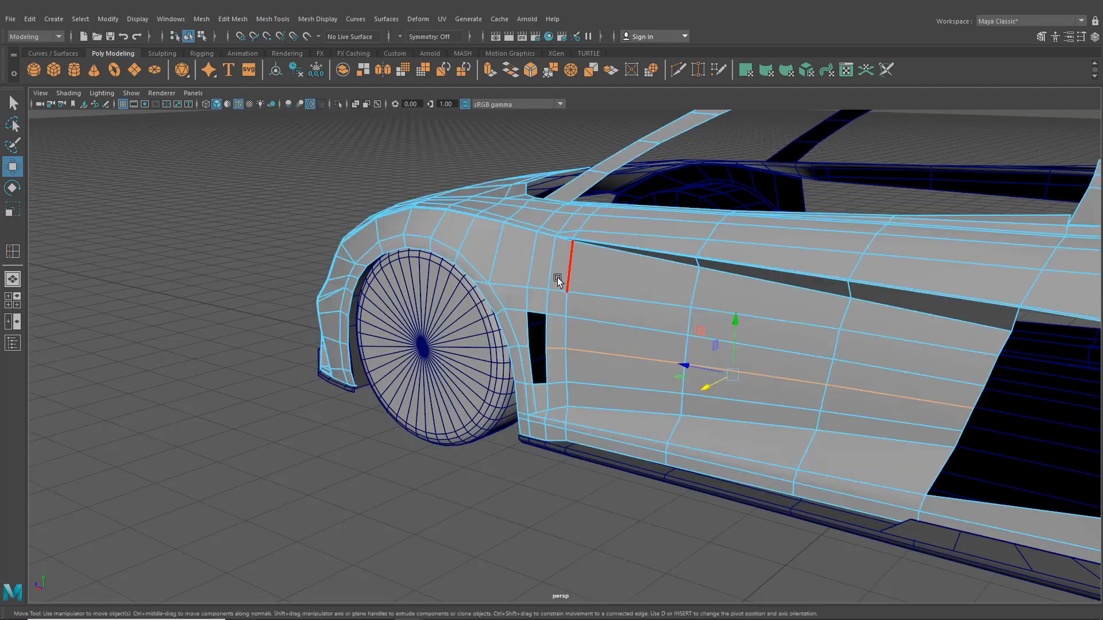
left_click(530, 337)
left_click(232, 19)
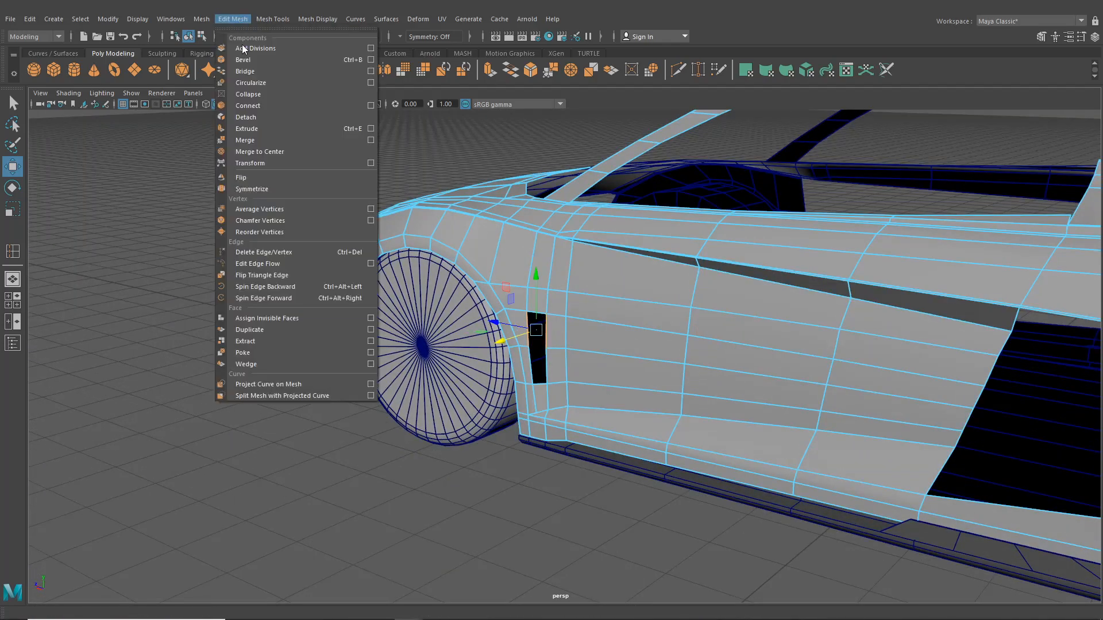
left_click(253, 70)
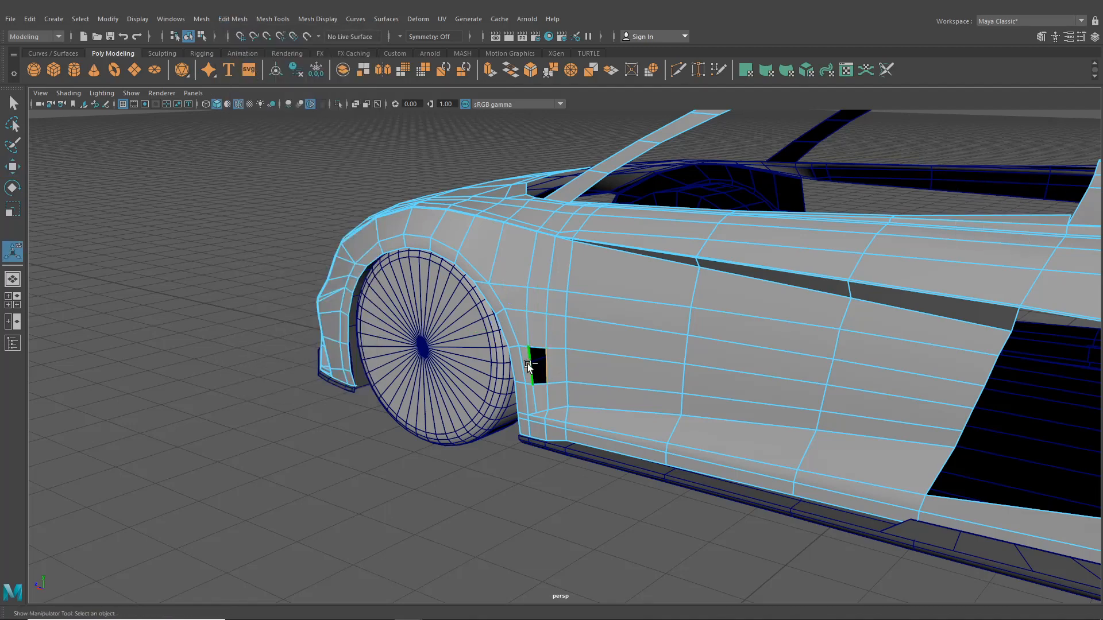
key("g")
Examine the fender-to-door transition behind the front wheel from above for uneven curvature.
left_click(532, 543)
scroll(541, 498, "up", 5)
left_click_drag(549, 469, 493, 310, "alt")
right_click_drag(493, 292, 459, 295)
middle_click_drag(482, 306, 558, 322, "alt")
scroll(566, 325, "up", 3)
left_click_drag(568, 327, 625, 354, "alt")
middle_click_drag(622, 354, 662, 356, "alt")
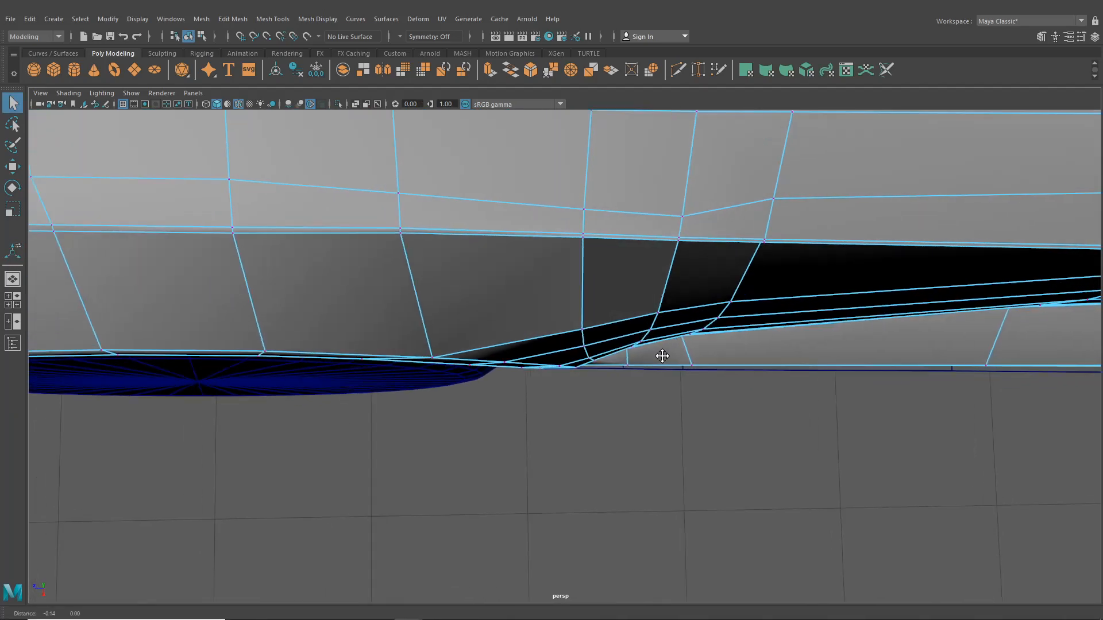
left_click_drag(663, 356, 535, 360, "alt")
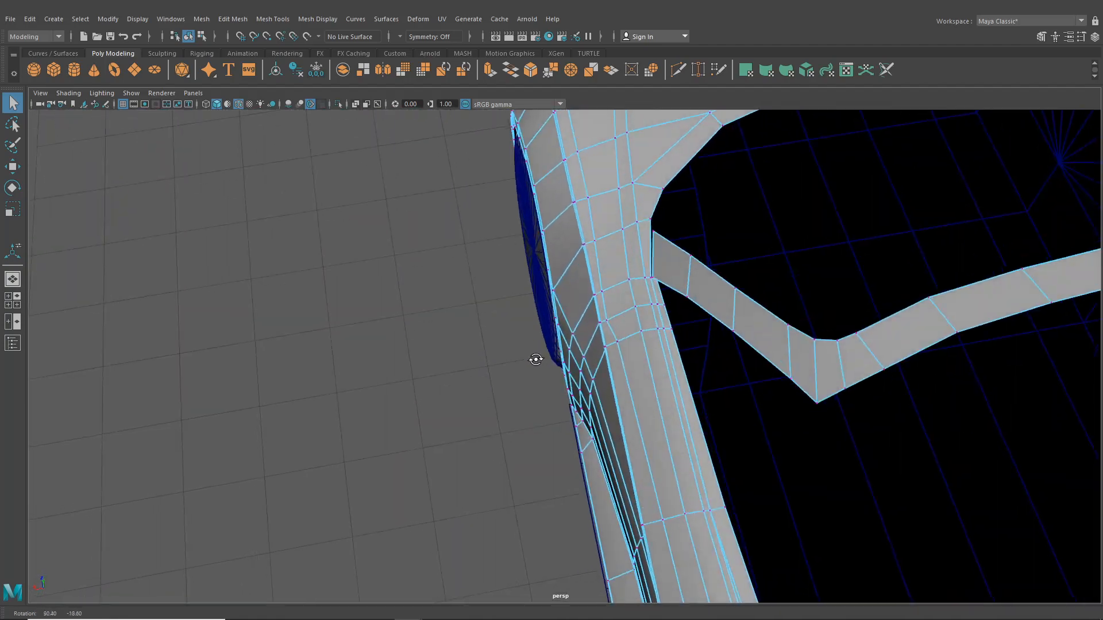
left_click(4, 166)
scroll(525, 422, "up", 5)
left_click_drag(529, 425, 535, 440, "alt")
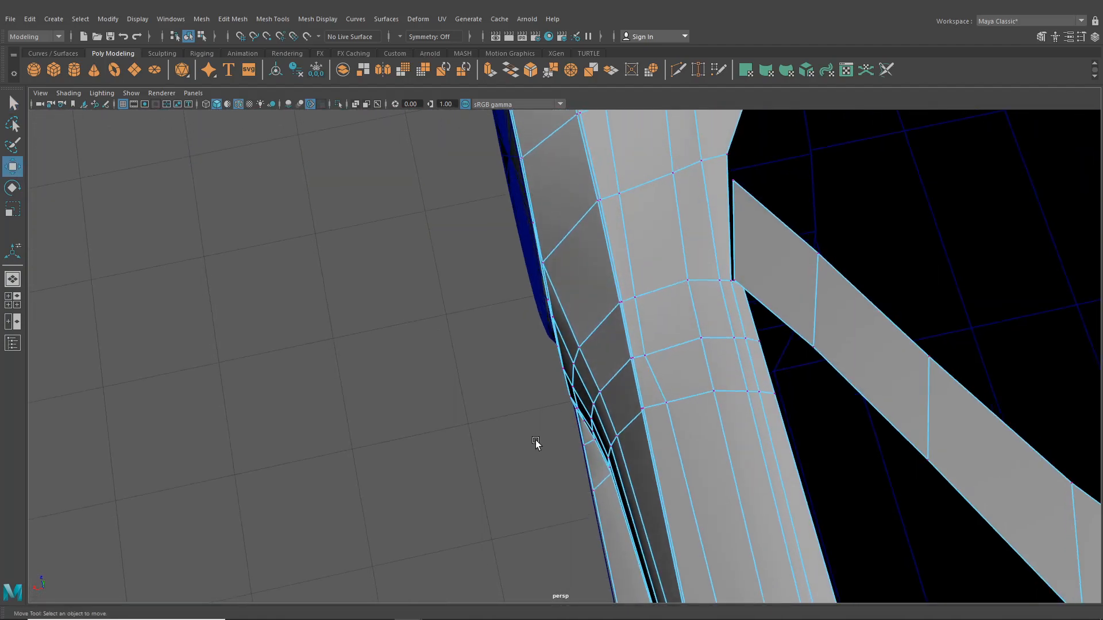
middle_click_drag(576, 429, 584, 434, "alt")
scroll(585, 434, "down", 5)
left_click_drag(594, 443, 625, 445, "alt")
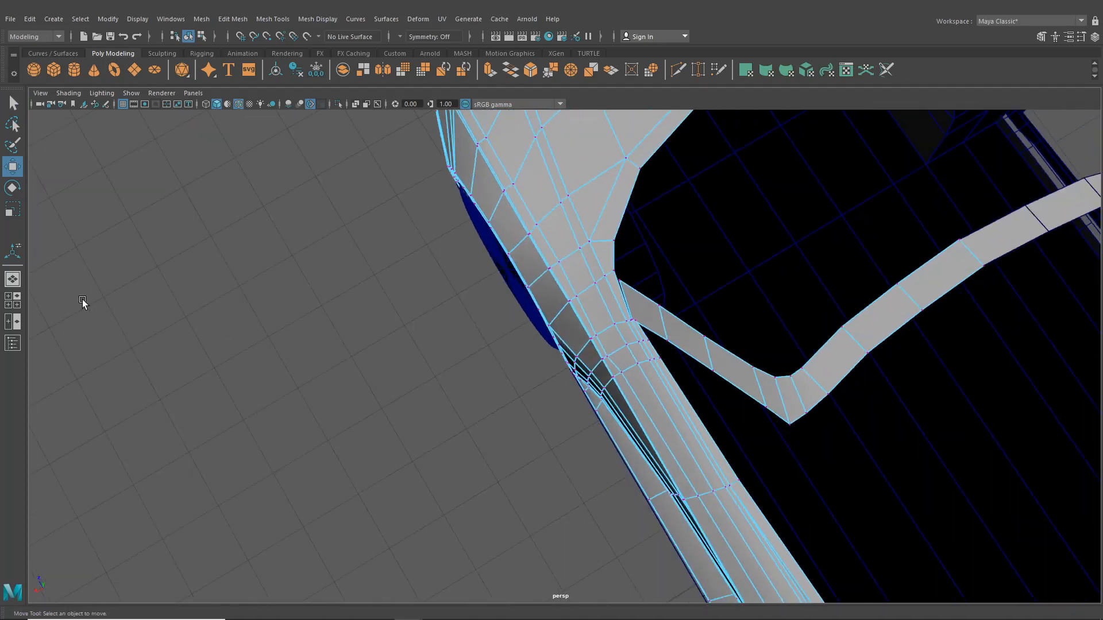
Show the four-view layout and turn off wireframe on shaded in the top view, framing the area behind the front wheel.
left_click(11, 302)
scroll(331, 291, "down", 5)
scroll(326, 248, "up", 4)
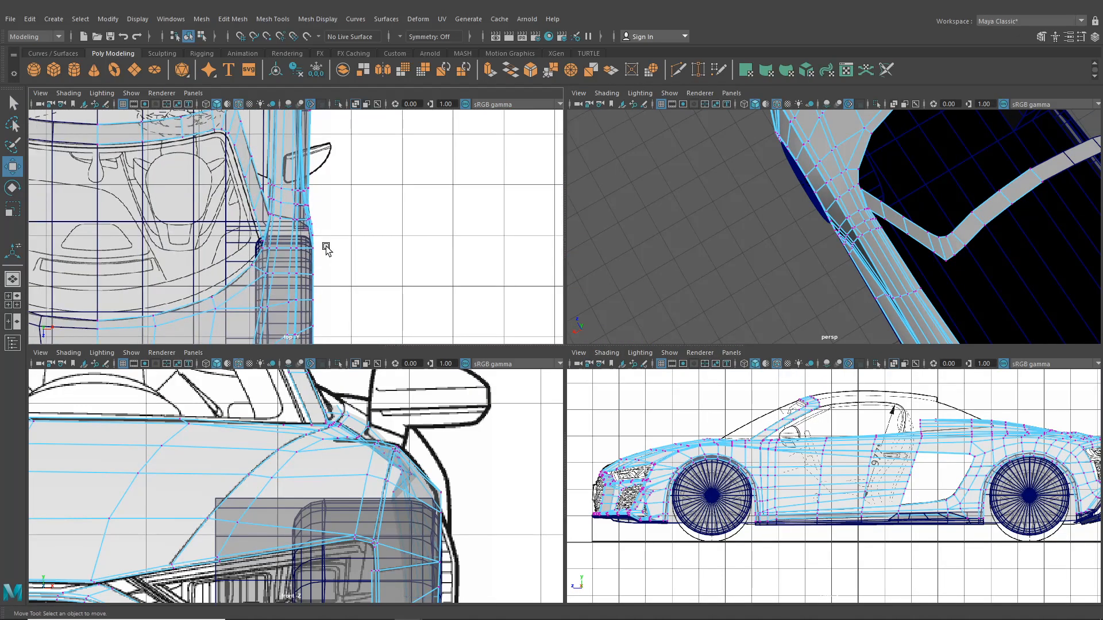
scroll(326, 248, "up", 4)
middle_click_drag(328, 246, 360, 306, "alt")
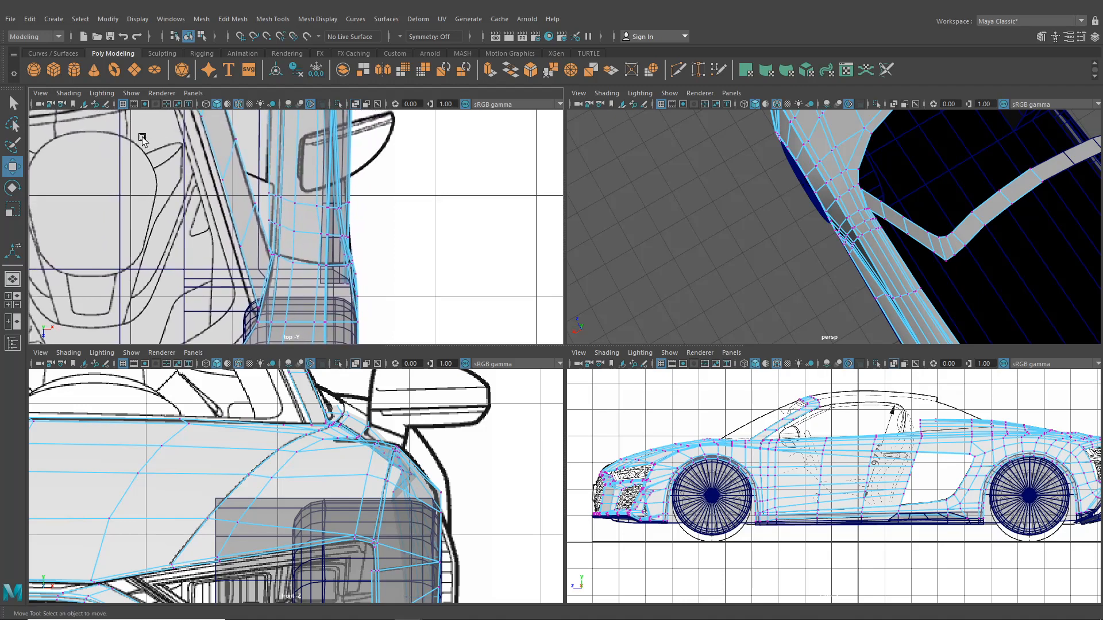
left_click(237, 105)
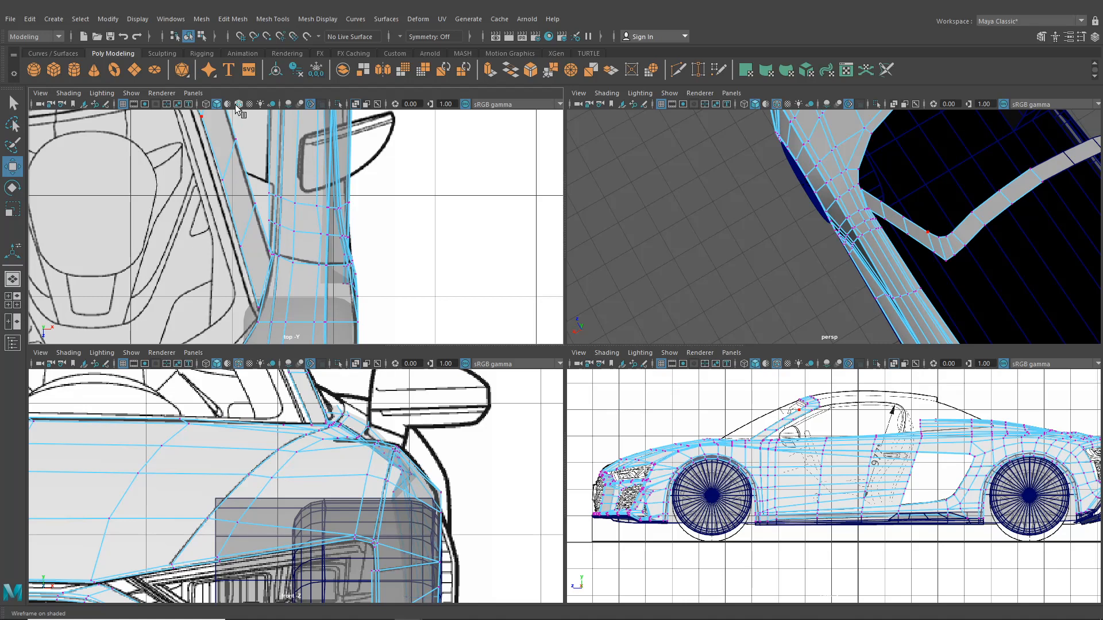
scroll(330, 245, "up", 3)
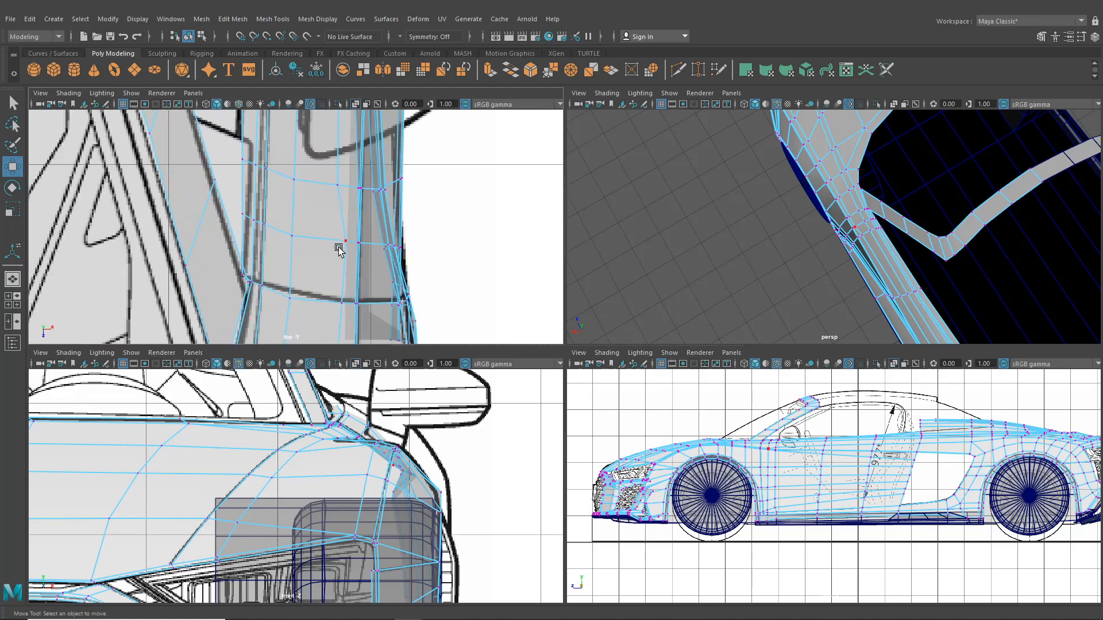
scroll(685, 397, "up", 3)
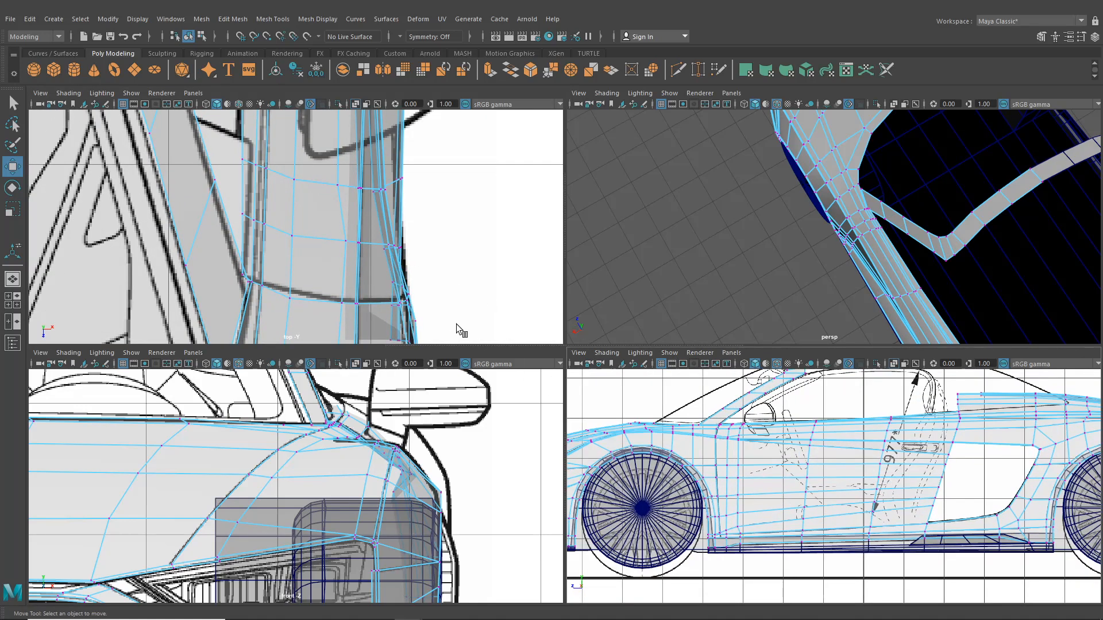
Move the lower vertices of the fender-to-door transition behind the front wheel outward, one vertical column at a time.
left_click_drag(866, 216, 829, 225, "alt")
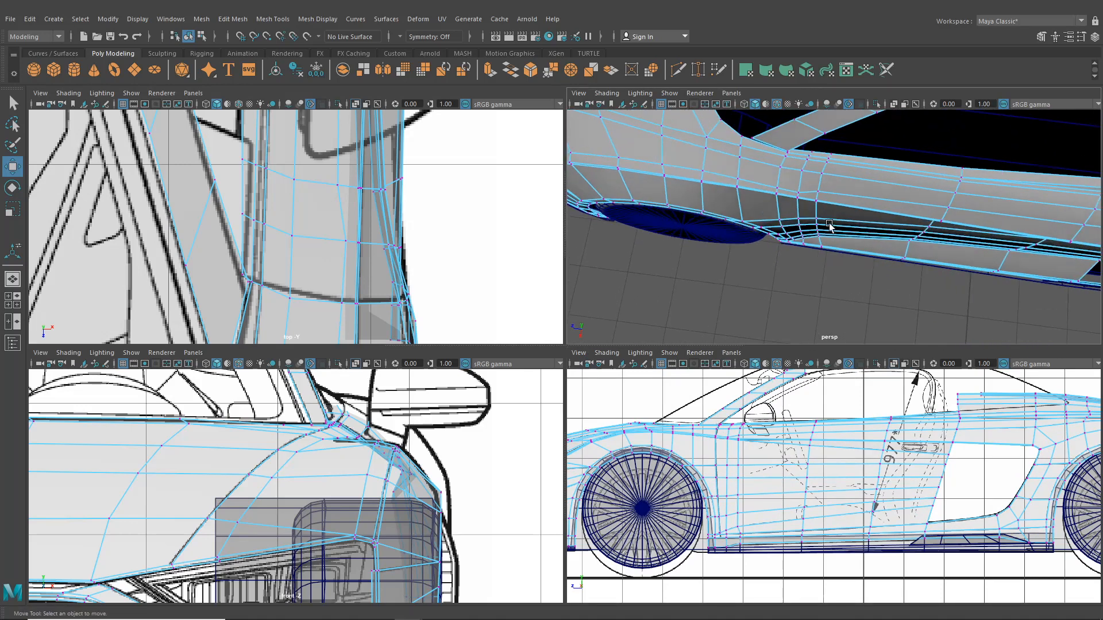
left_click(778, 218)
scroll(781, 228, "up", 2)
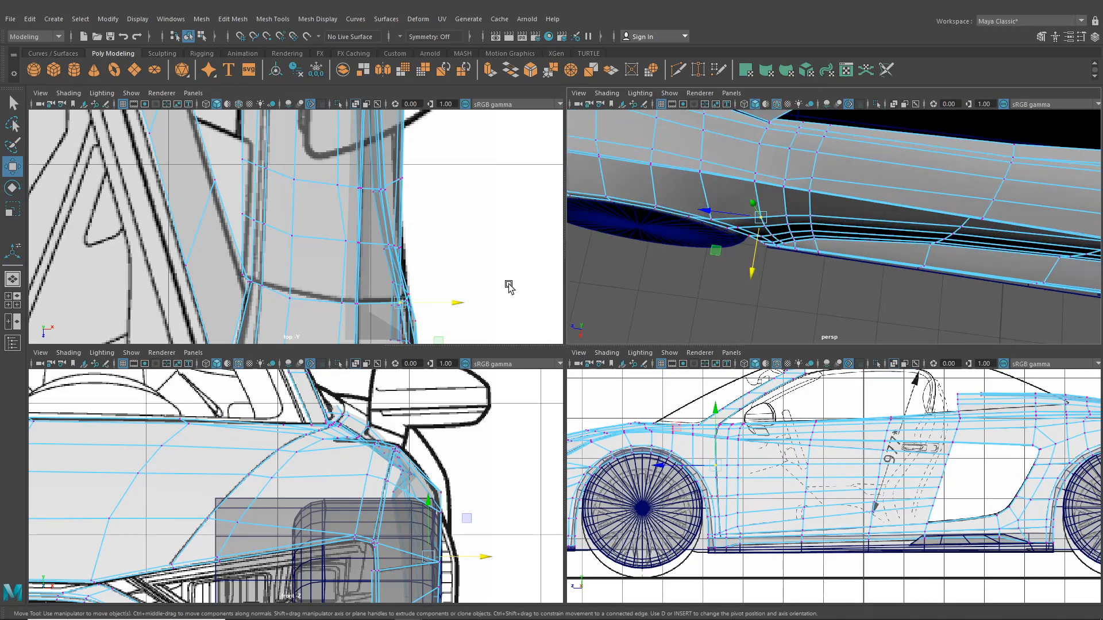
scroll(438, 280, "up", 2)
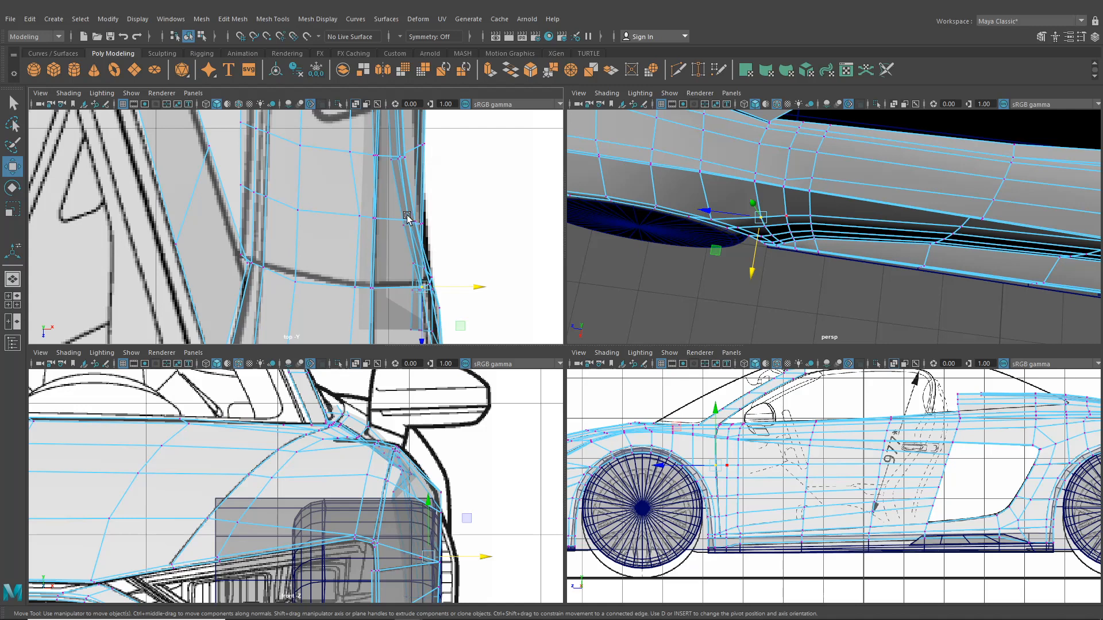
scroll(781, 253, "up", 2)
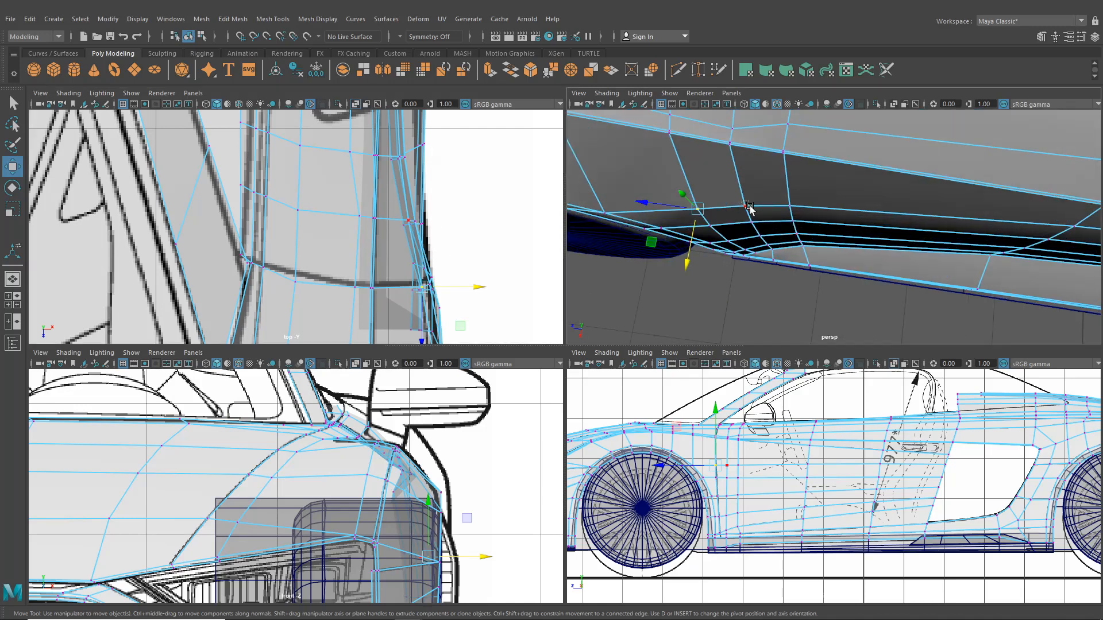
left_click_drag(762, 226, 776, 259)
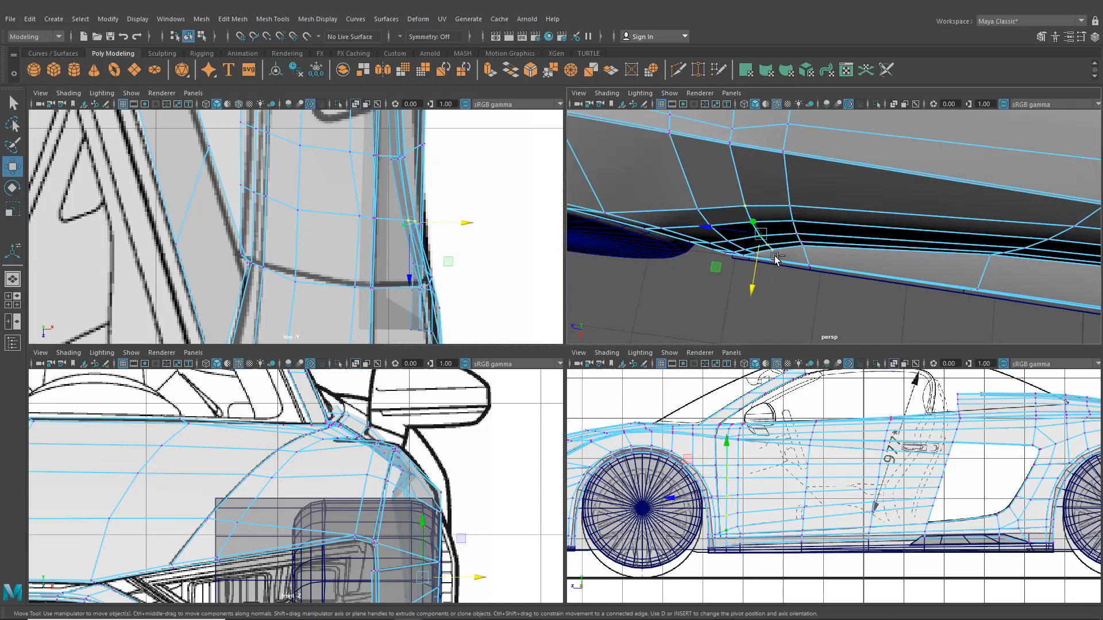
left_click_drag(460, 224, 473, 227)
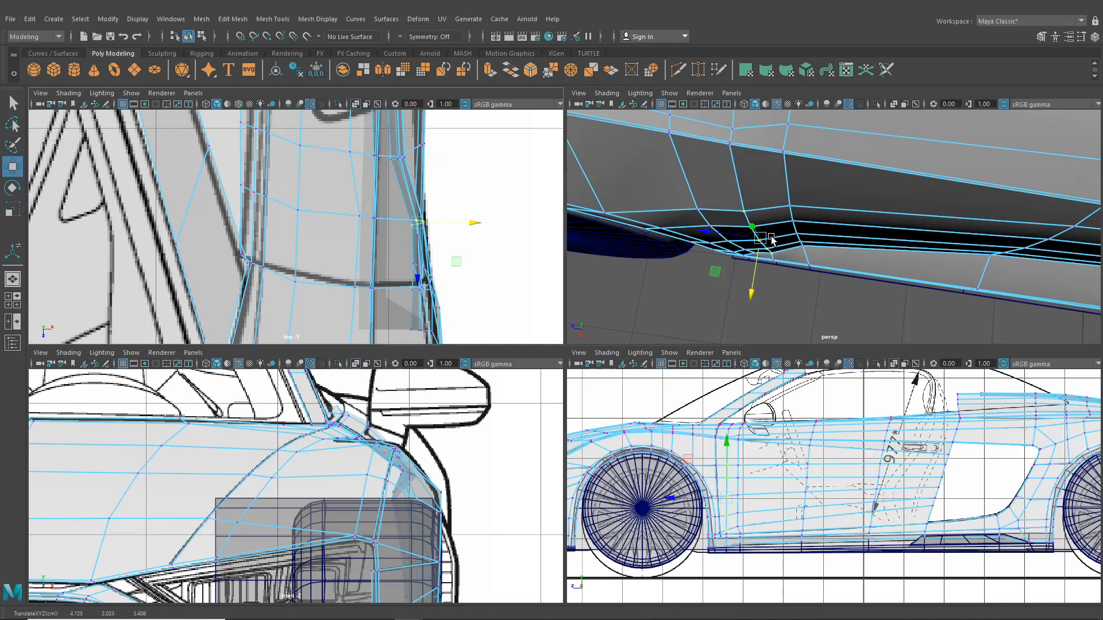
mouse_move(772, 241)
left_mouse_down("alt")
mouse_move(775, 227)
mouse_move(818, 256)
mouse_move(822, 274)
mouse_move(793, 286)
mouse_move(885, 265)
mouse_move(869, 274)
mouse_move(873, 256)
mouse_move(714, 239)
mouse_move(760, 244)
left_mouse_up("alt")
right_click_drag(760, 245, 874, 254, "alt")
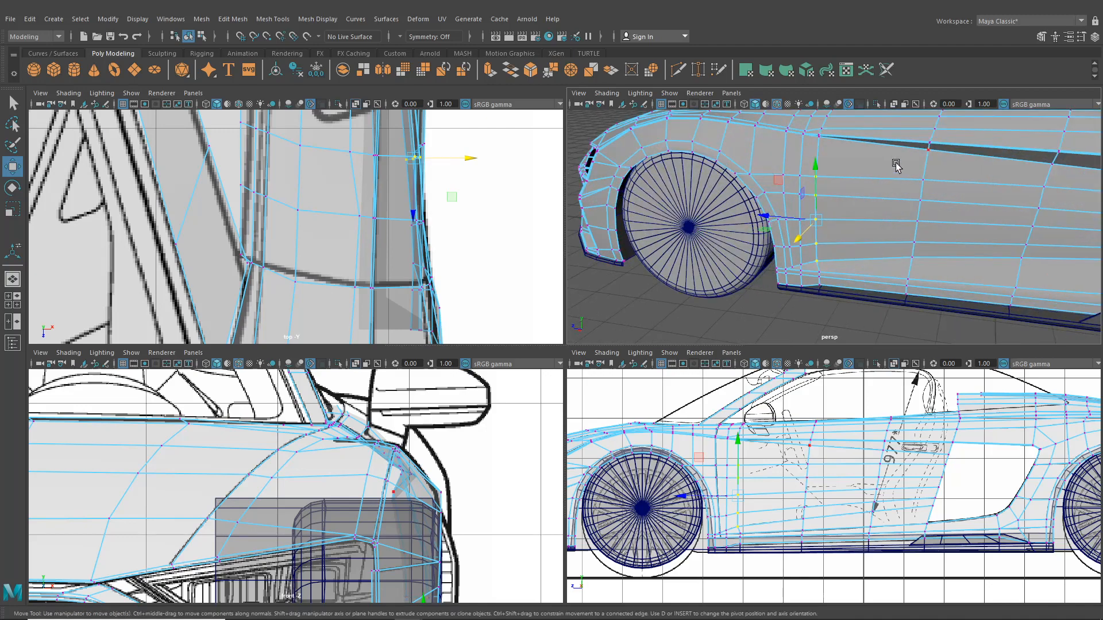
Move the vertices of the next vertical column behind the transition, on the front half of the door, outward to even the curve.
left_click_drag(928, 258, 930, 264)
left_click_drag(930, 265, 928, 300, "alt")
middle_click_drag(928, 301, 729, 293, "alt")
right_click_drag(729, 293, 773, 299, "alt")
mouse_move(773, 298)
left_mouse_down("alt")
mouse_move(790, 315)
mouse_move(827, 316)
mouse_move(751, 239)
mouse_move(765, 227)
mouse_move(683, 232)
mouse_move(775, 295)
mouse_move(760, 301)
left_mouse_up("alt")
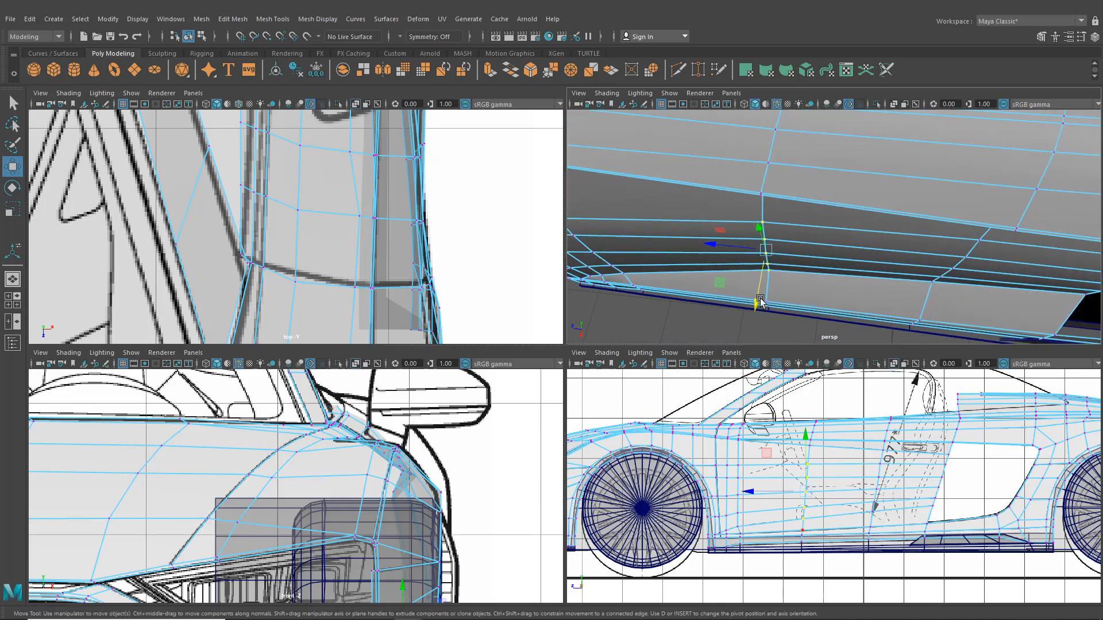
middle_click_drag(756, 299, 755, 307)
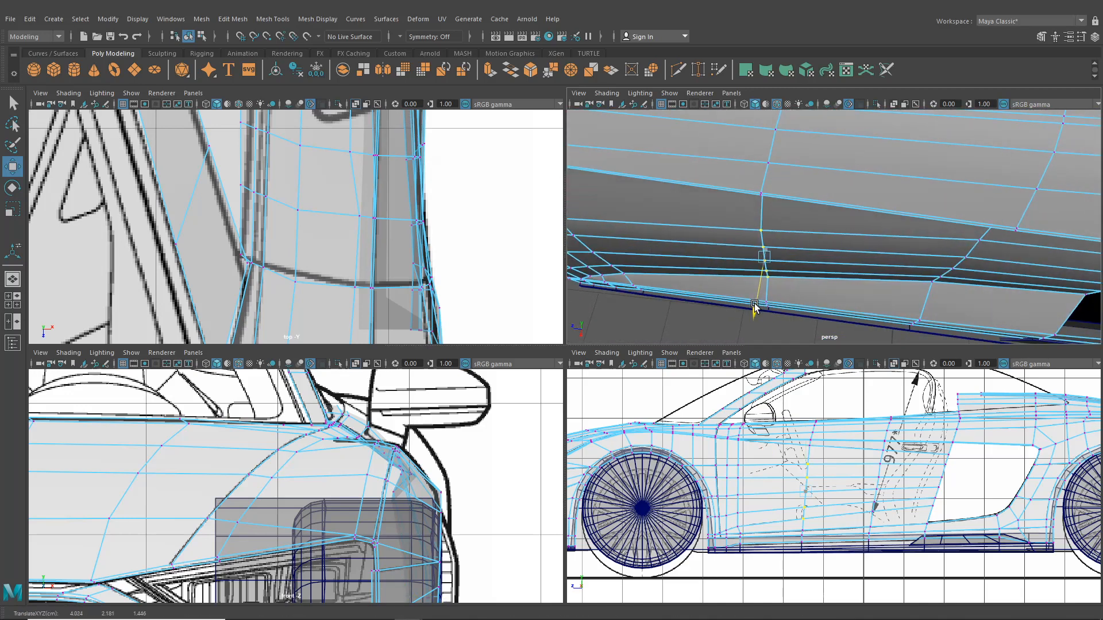
scroll(431, 179, "down", 5)
middle_click_drag(408, 161, 406, 224, "alt")
scroll(406, 230, "up", 1)
middle_click_drag(405, 241, 389, 324, "alt")
scroll(388, 258, "up", 1)
left_click_drag(406, 224, 410, 228)
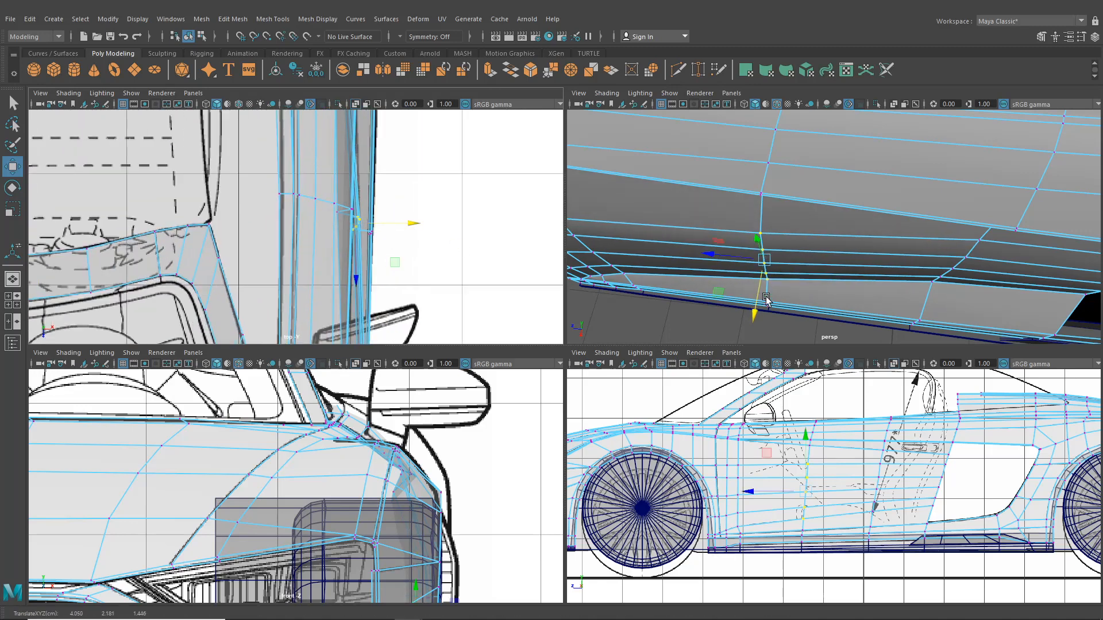
Move the vertices of the following vertical column, toward the rear of the door's lower panel, outward.
left_click_drag(767, 299, 812, 272, "alt")
middle_click_drag(410, 167, 414, 309, "alt")
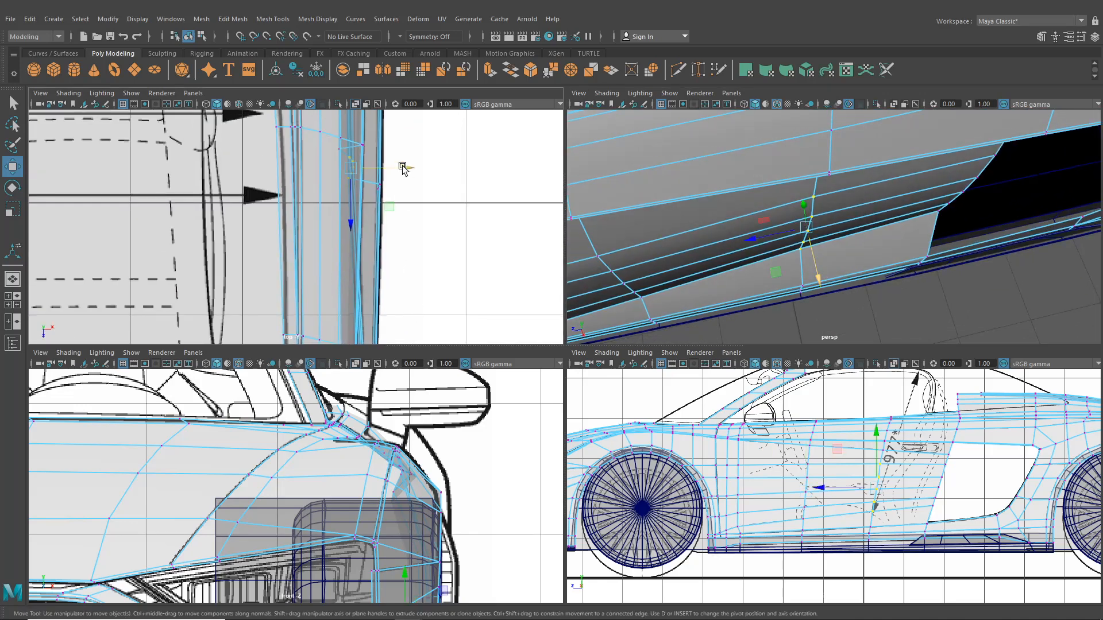
left_click_drag(402, 168, 413, 170)
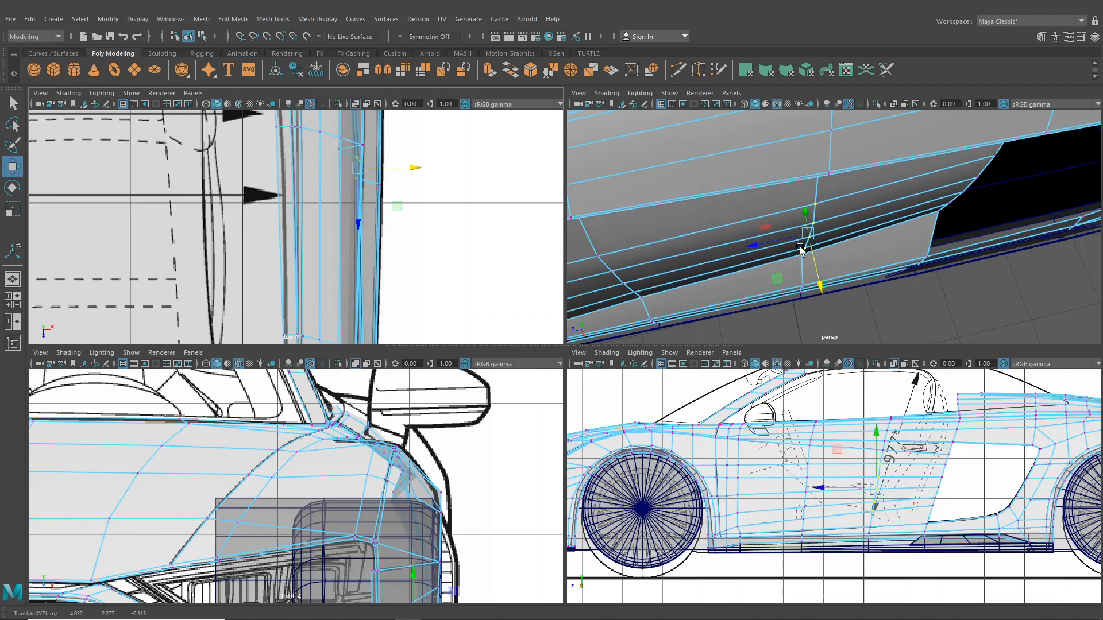
Switch to component selection and maximize the perspective view, framing the door's rear edge at the side intake.
left_click_drag(819, 275, 888, 232, "alt")
left_click_drag(889, 233, 870, 207, "alt")
left_click(201, 36)
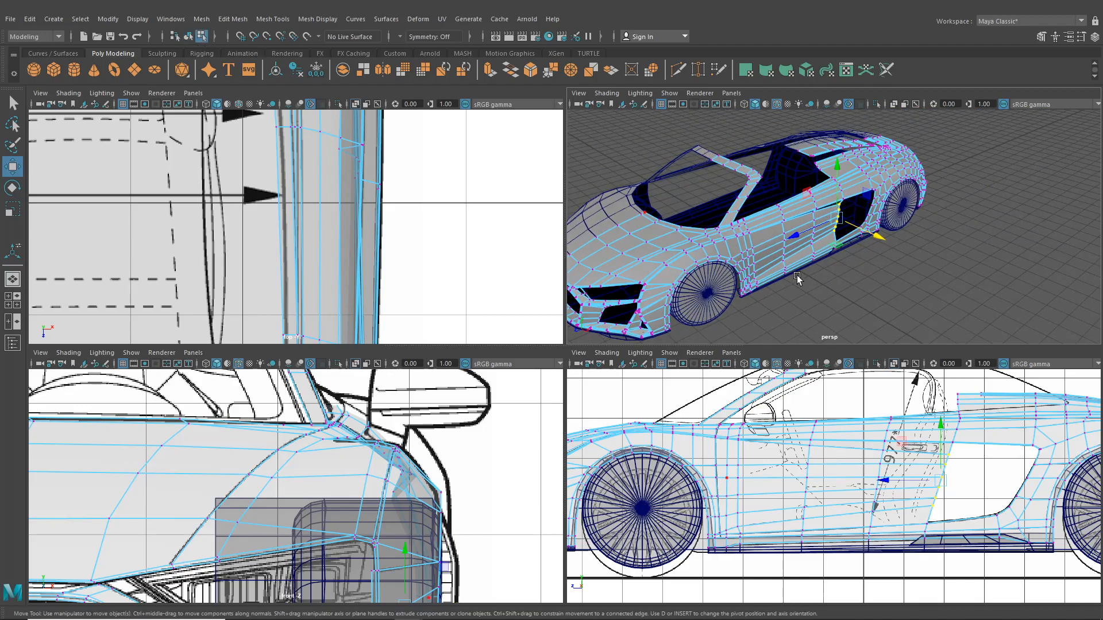
key("space")
left_click_drag(905, 322, 525, 330, "alt")
right_click_drag(526, 329, 642, 344, "alt")
left_click_drag(643, 345, 652, 214, "alt")
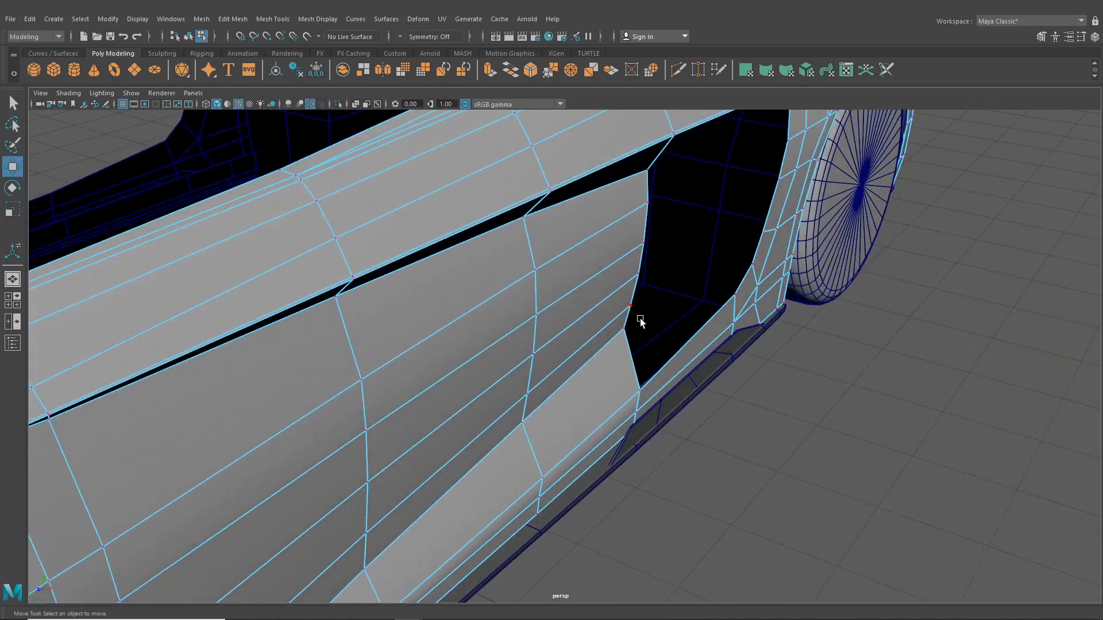
left_click_drag(640, 319, 604, 237, "alt")
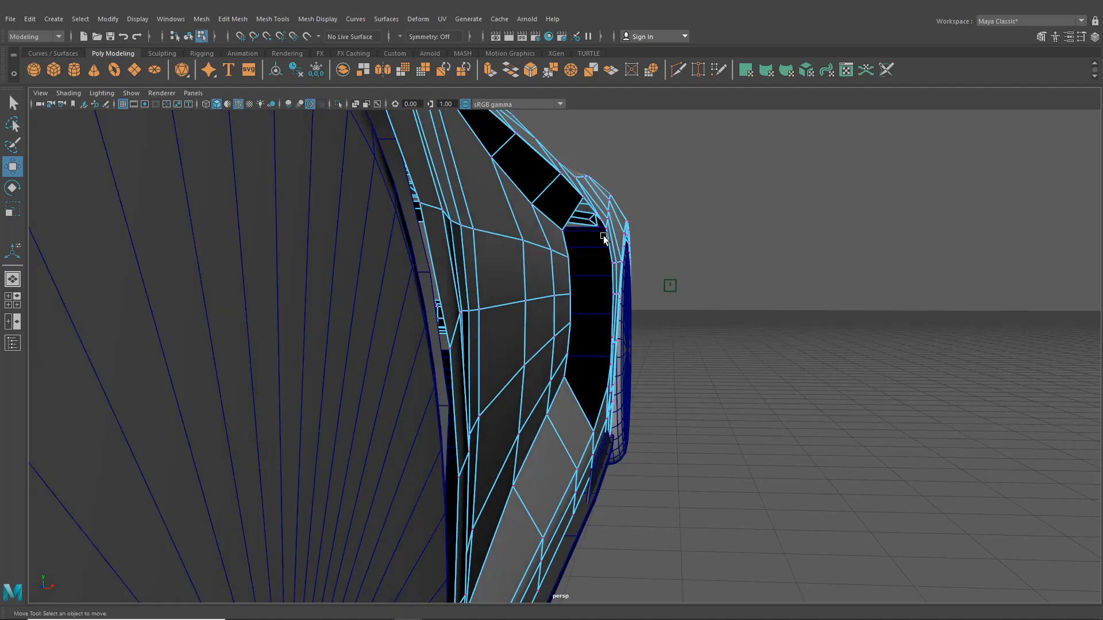
Adjust the sideways position of two vertices on the upper edge of the door's lower panel near the side intake.
left_click(536, 208)
left_click_drag(536, 208, 579, 209, "alt")
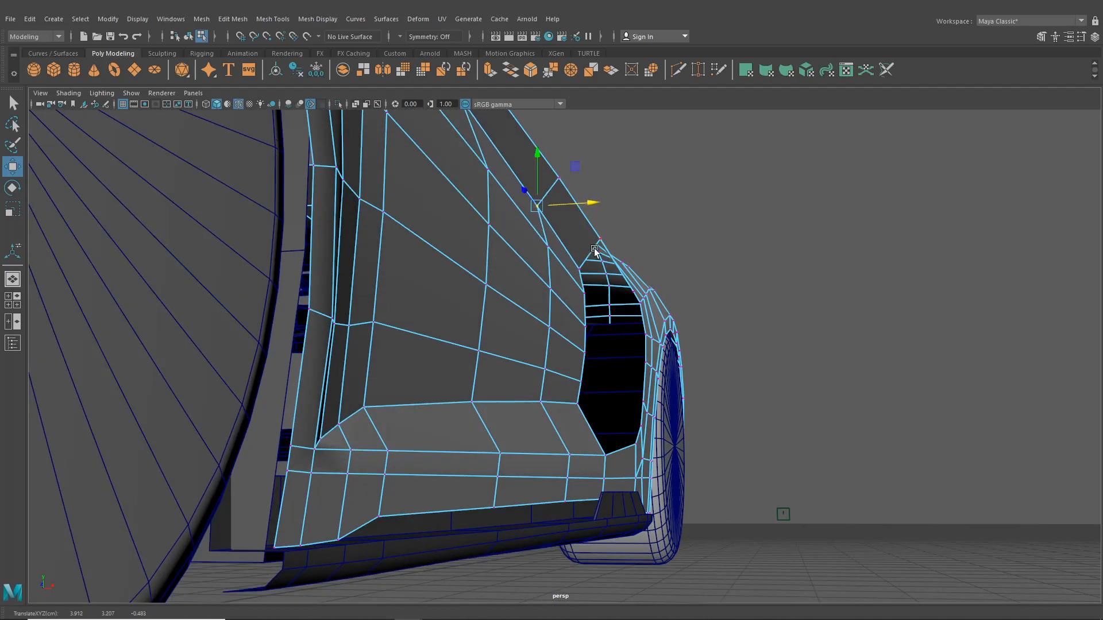
left_click(582, 269)
left_click_drag(600, 267, 598, 267)
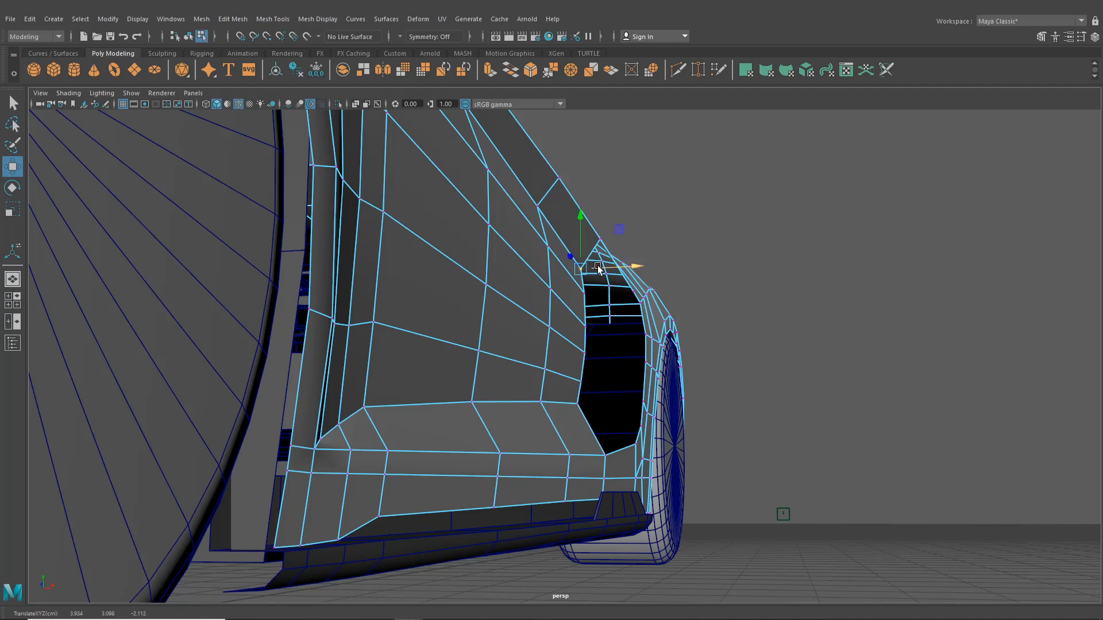
Move the upper-edge vertex on the front half of the door's lower panel slightly outward to straighten that edge.
left_click_drag(520, 212, 566, 309, "alt")
left_click(517, 214)
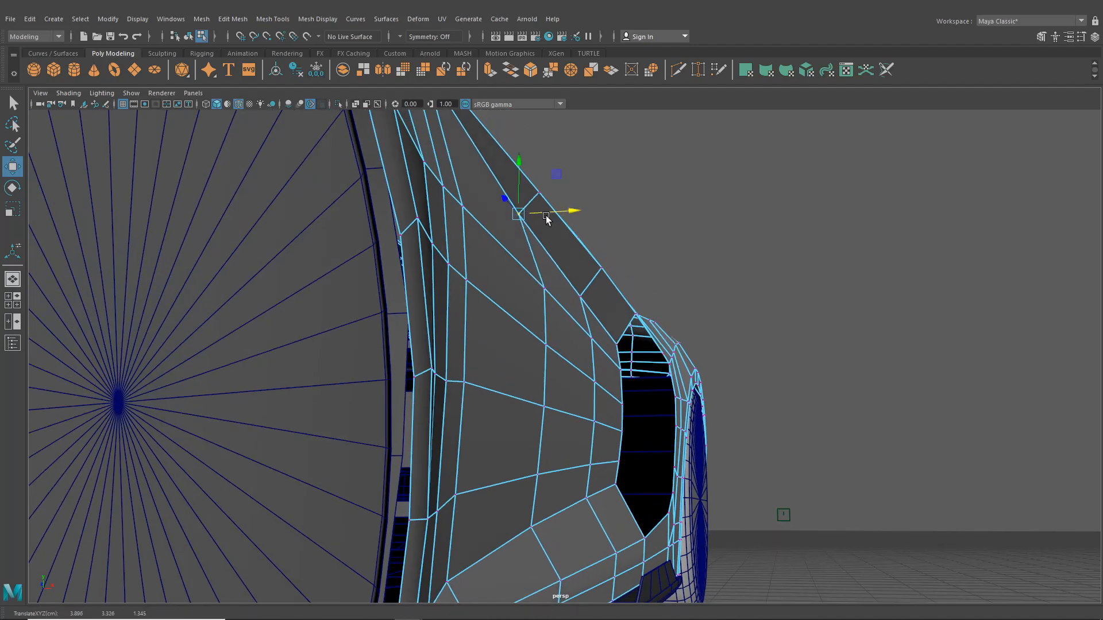
left_click_drag(546, 217, 525, 233, "alt")
left_click_drag(421, 291, 421, 289)
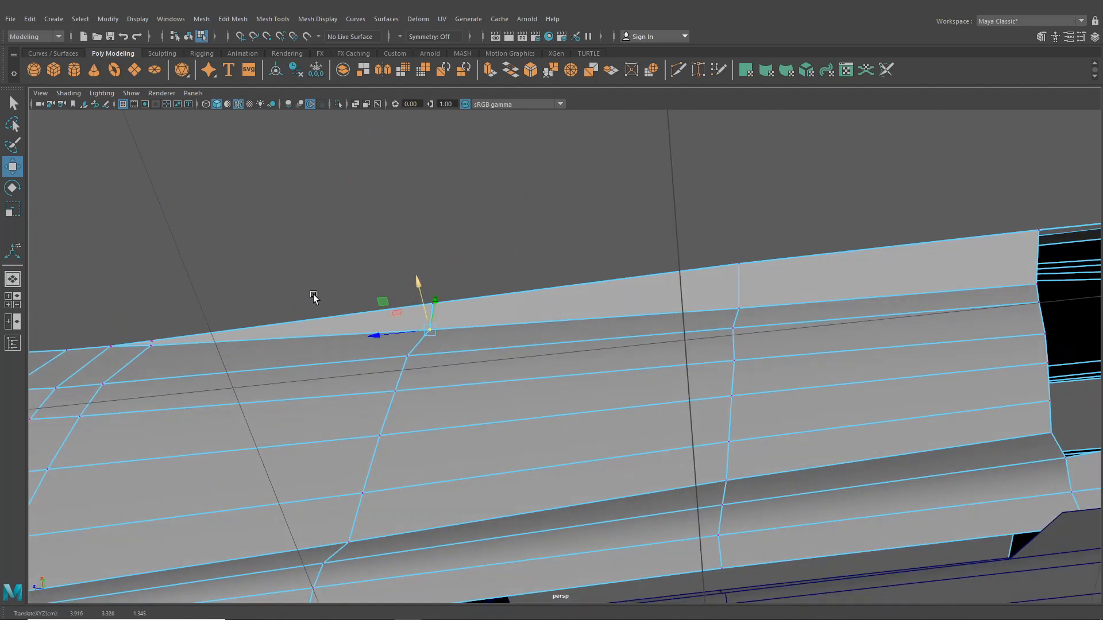
middle_click_drag(311, 319, 396, 285, "alt")
left_click_drag(487, 262, 487, 260)
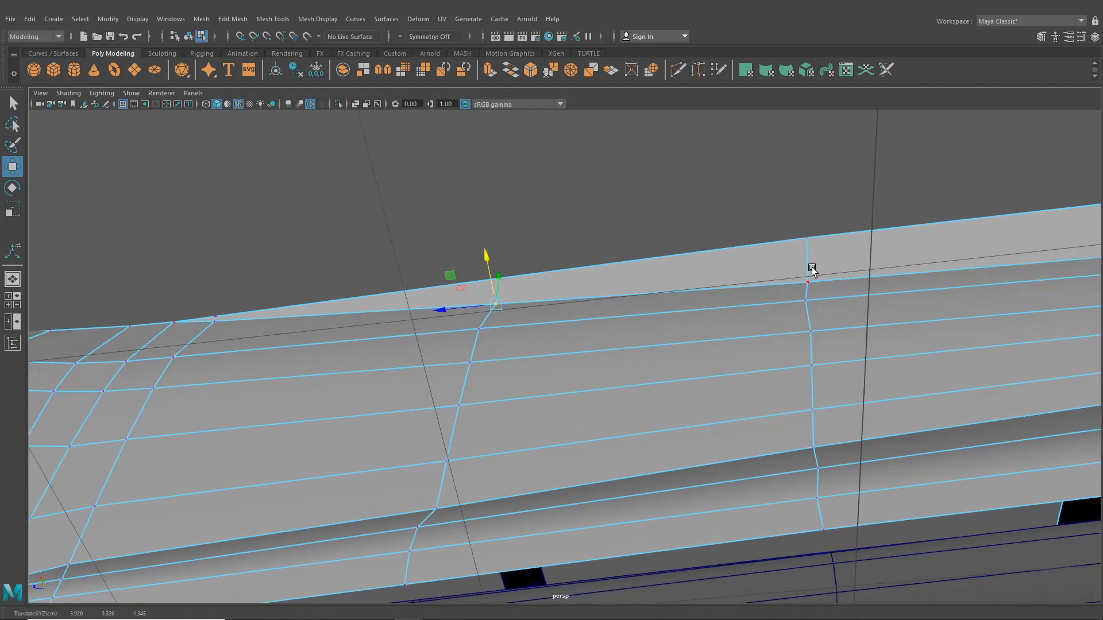
Adjust individual vertices below the upper edge of the door's lower panel sideways to smooth the vertical columns' curvature.
left_click(812, 270)
left_click(810, 302)
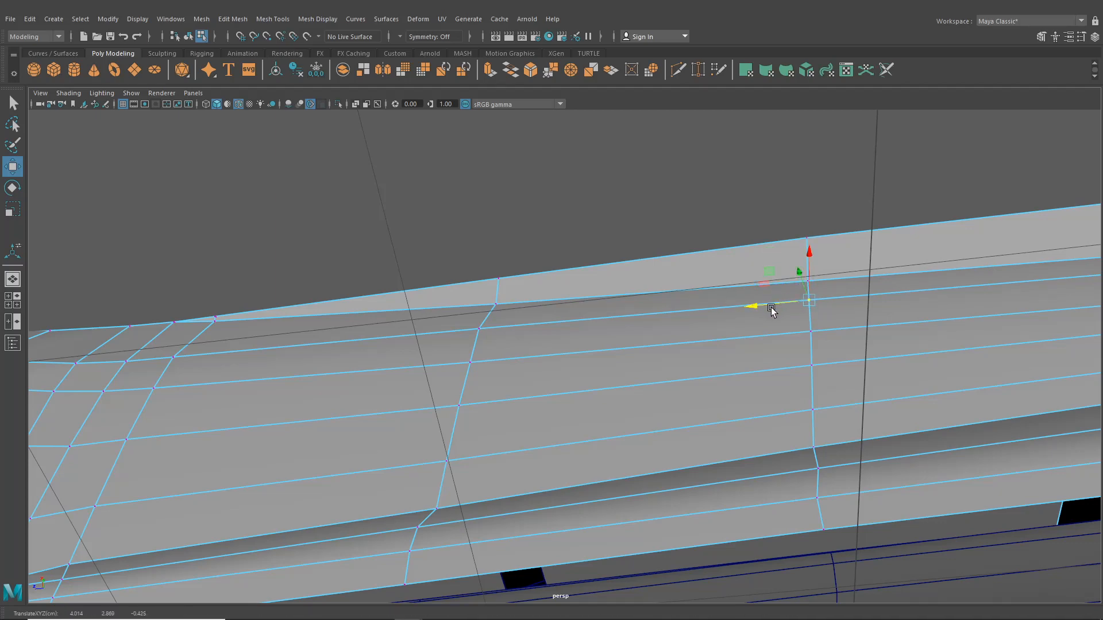
left_click_drag(487, 331, 456, 430, "alt")
left_click(444, 384)
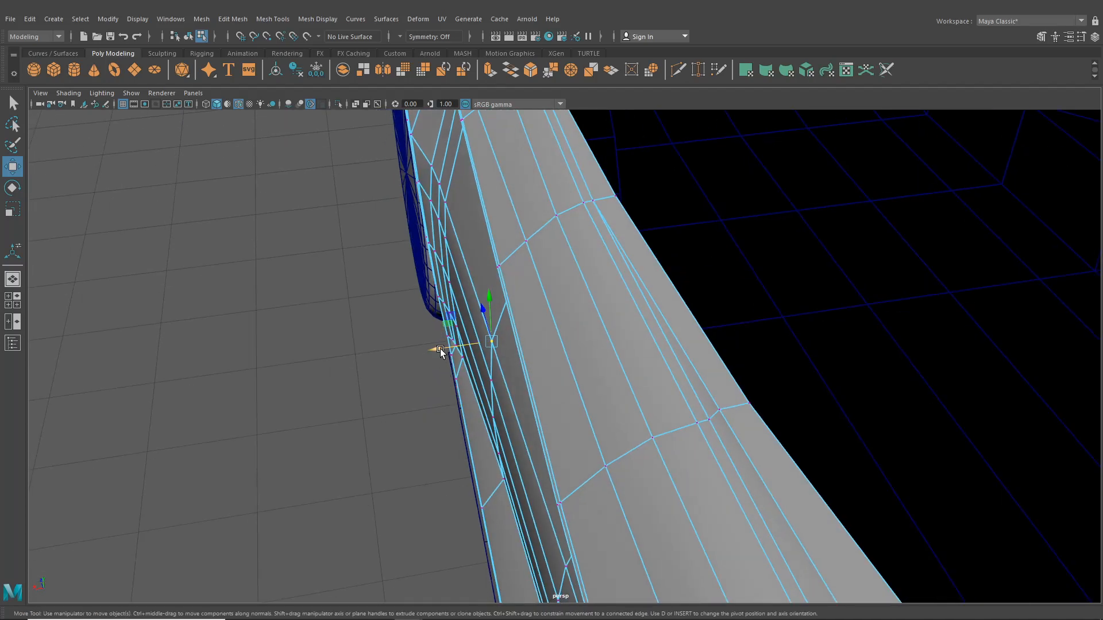
left_click_drag(441, 352, 454, 382)
left_click(492, 382)
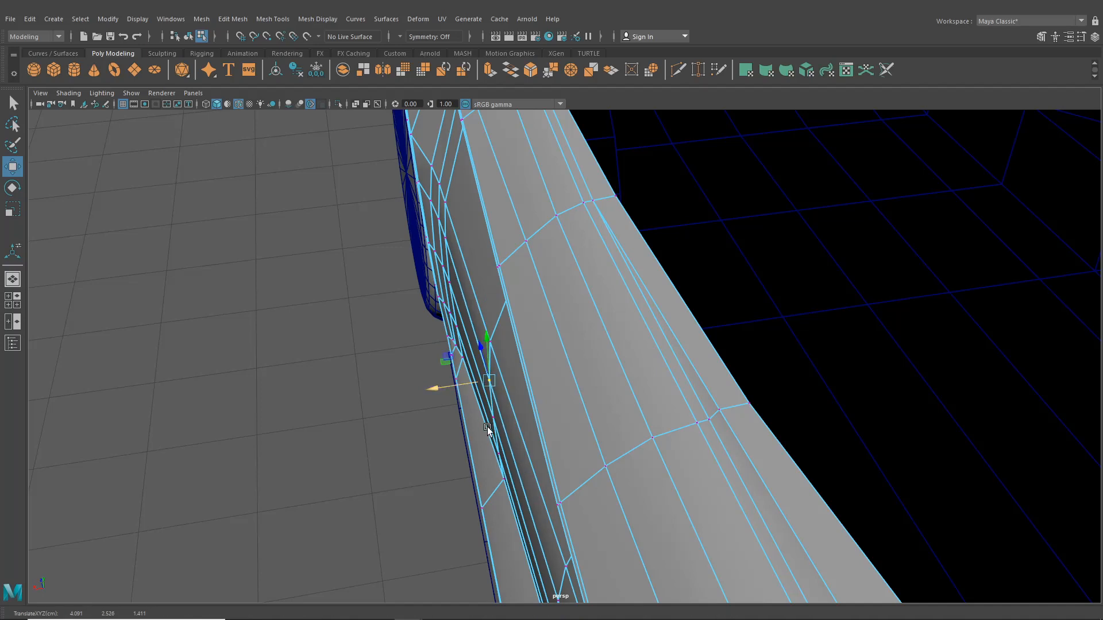
Nudge individual vertices on the door panel and its rear edge by the side vent along the X axis to refine the surface.
left_click_drag(487, 426, 540, 437, "alt")
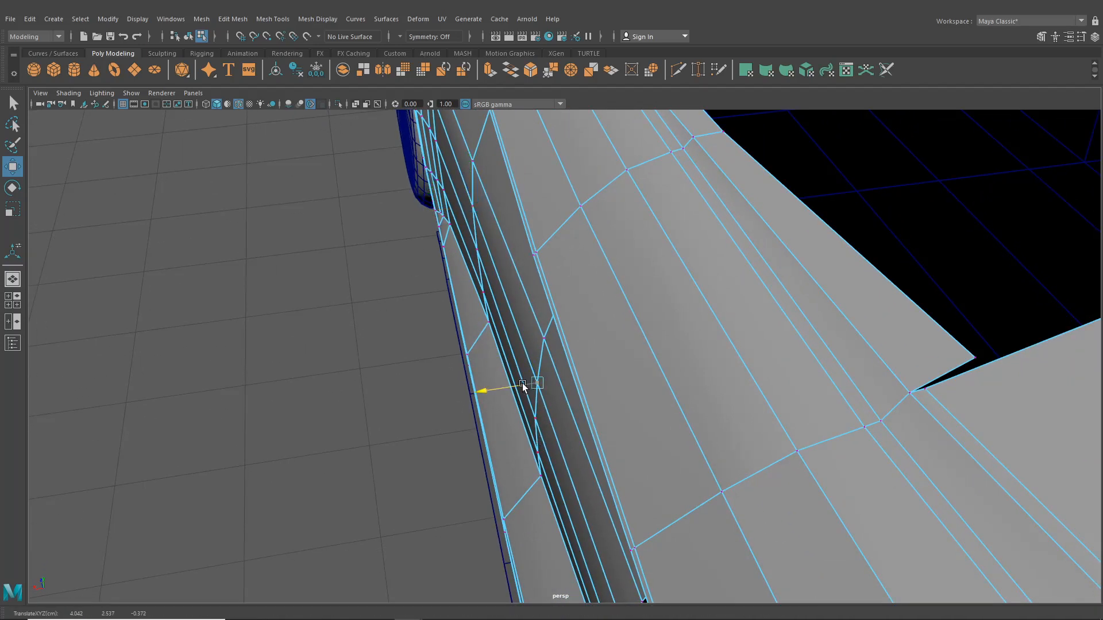
left_click(543, 338)
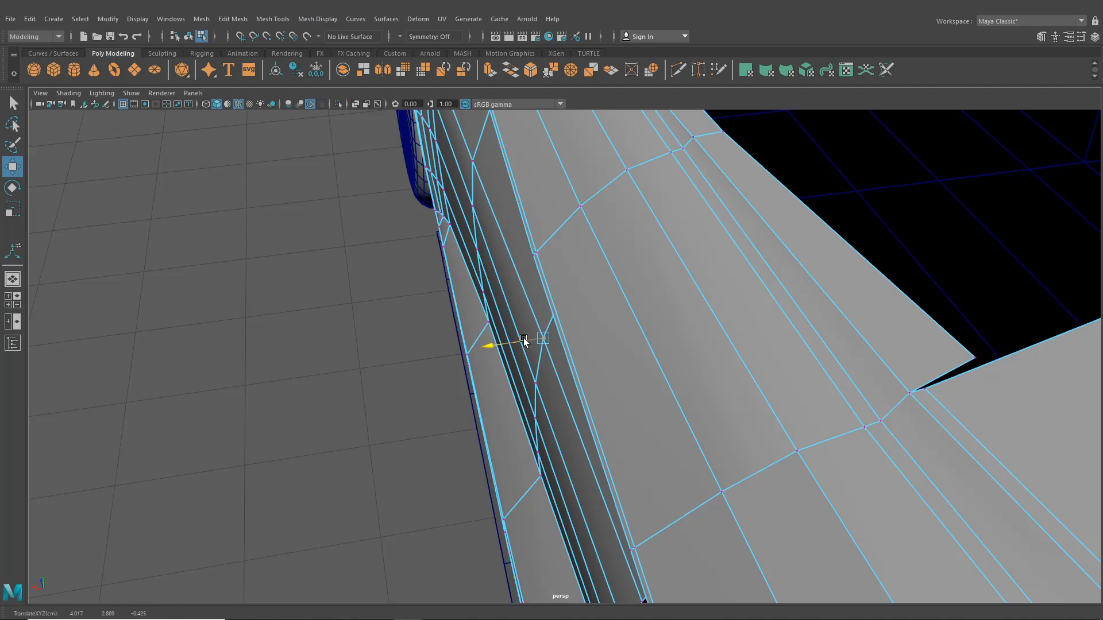
middle_click_drag(575, 505, 580, 357, "alt")
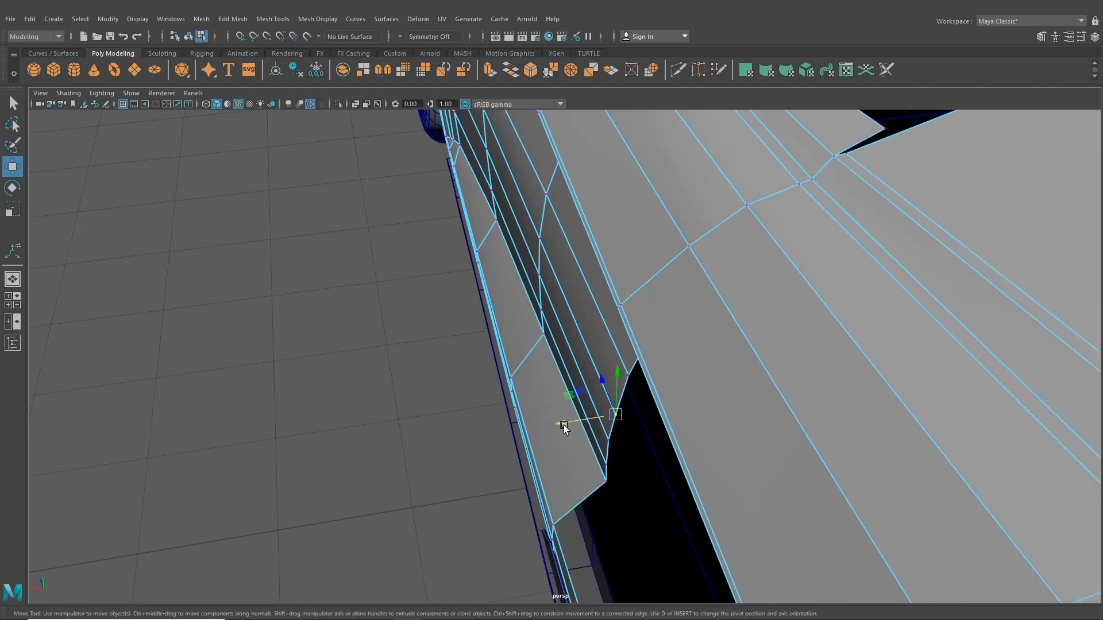
left_click_drag(563, 426, 561, 424)
left_click(627, 376)
left_click_drag(614, 381, 609, 380)
left_click(394, 415)
Return the body to object selection and examine the door, side vent and rear fender shape from several angles.
scroll(394, 422, "down", 3)
scroll(394, 422, "down", 4)
left_click_drag(395, 421, 477, 385, "alt")
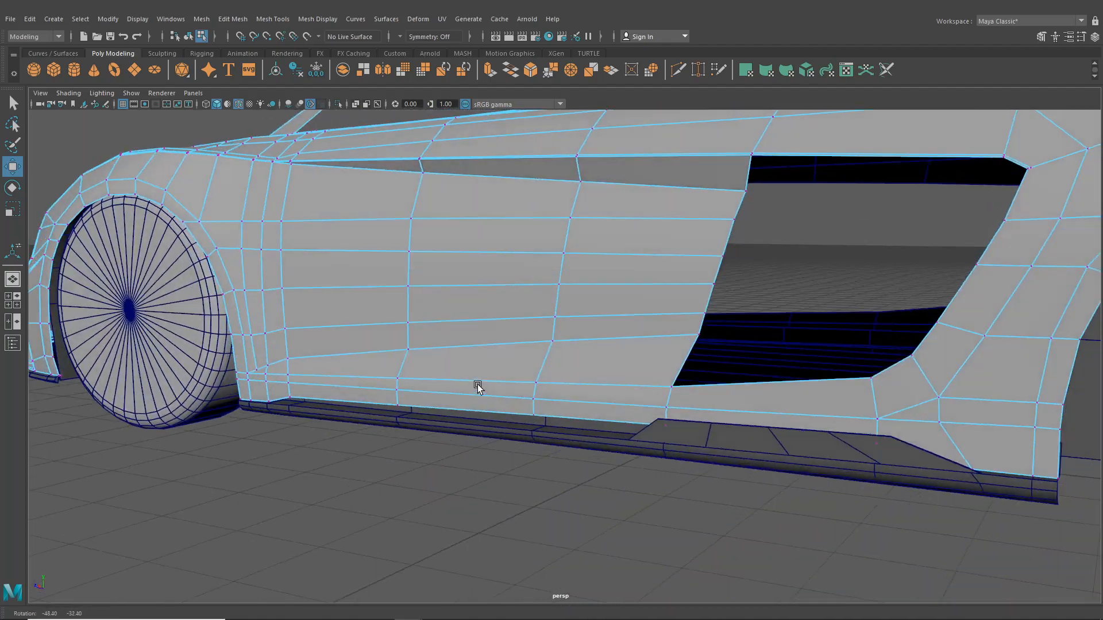
scroll(517, 400, "down", 6)
left_click_drag(547, 406, 689, 409, "alt")
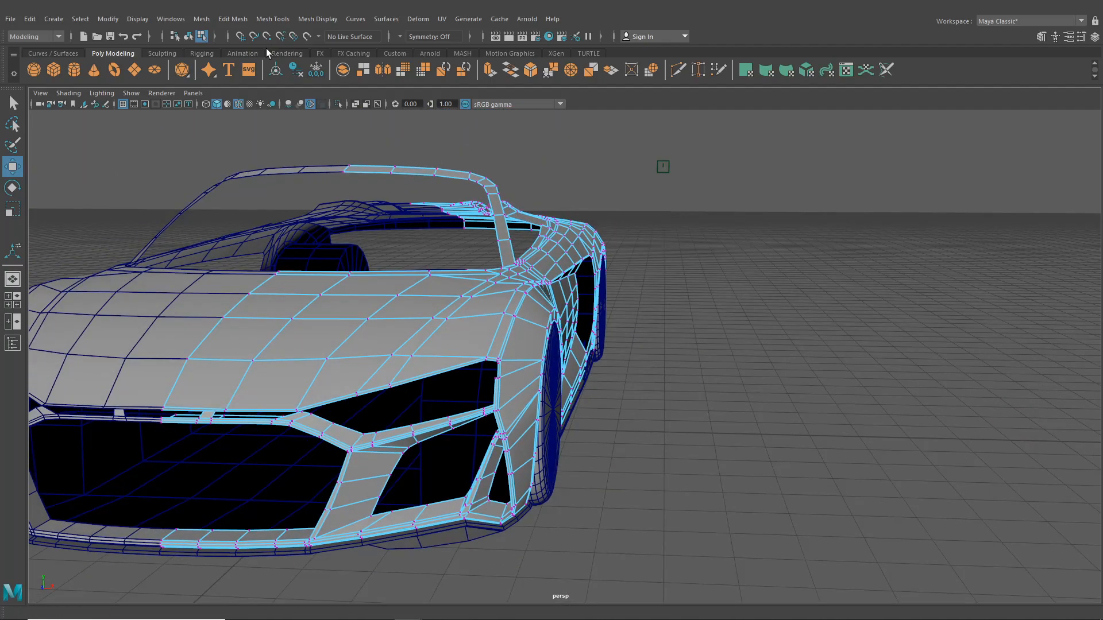
left_click(189, 37)
scroll(820, 343, "down", 5)
left_click_drag(821, 343, 649, 348, "alt")
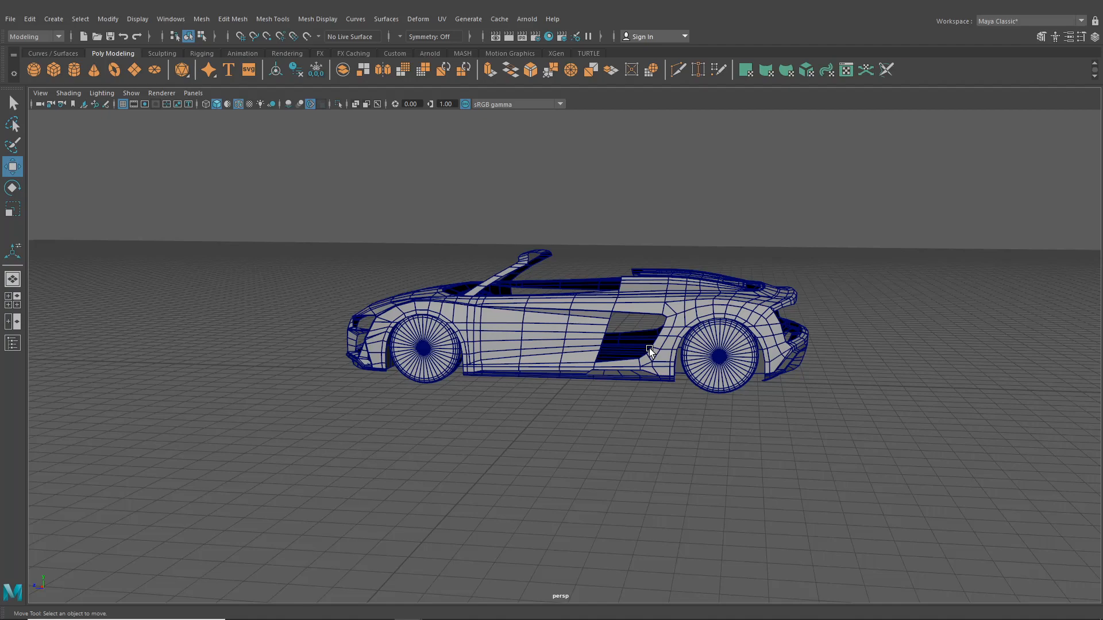
scroll(649, 348, "up", 5)
middle_click_drag(640, 330, 510, 350, "alt")
scroll(510, 351, "up", 3)
left_click_drag(510, 350, 532, 297, "alt")
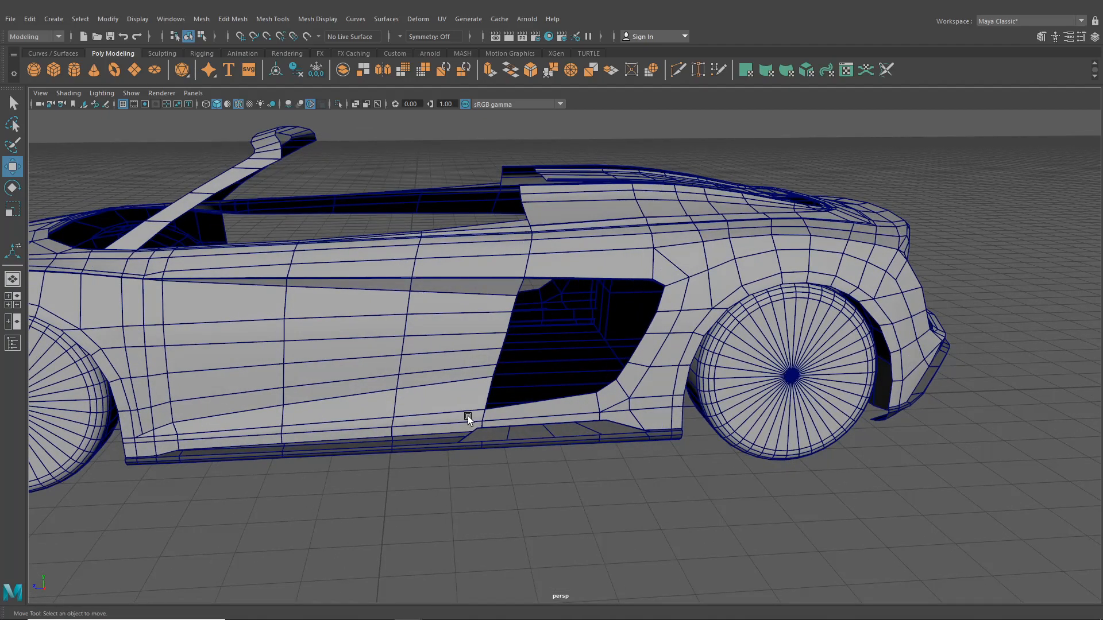
scroll(467, 416, "down", 4)
mouse_move(467, 416)
left_mouse_down("alt")
mouse_move(531, 418)
mouse_move(470, 418)
left_mouse_up("alt")
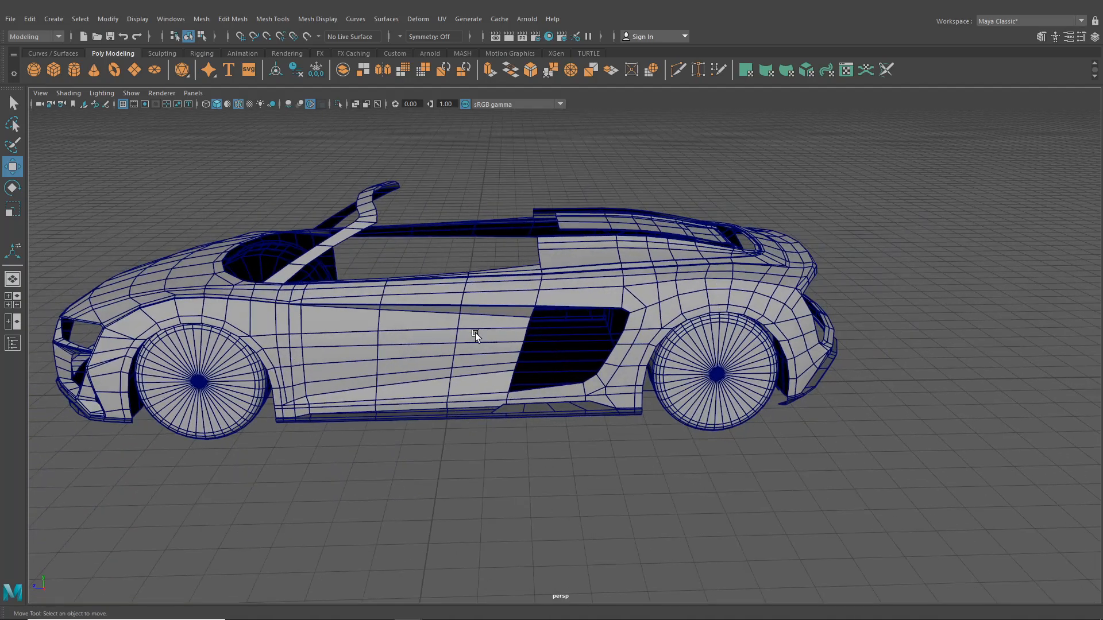
scroll(377, 335, "down", 2)
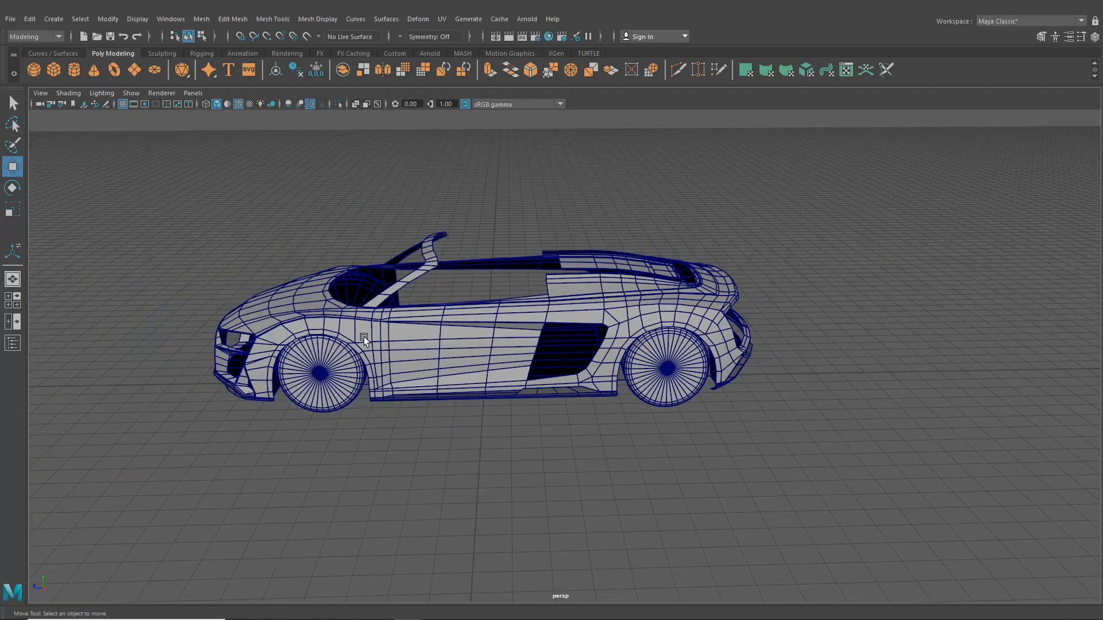
scroll(381, 367, "up", 5)
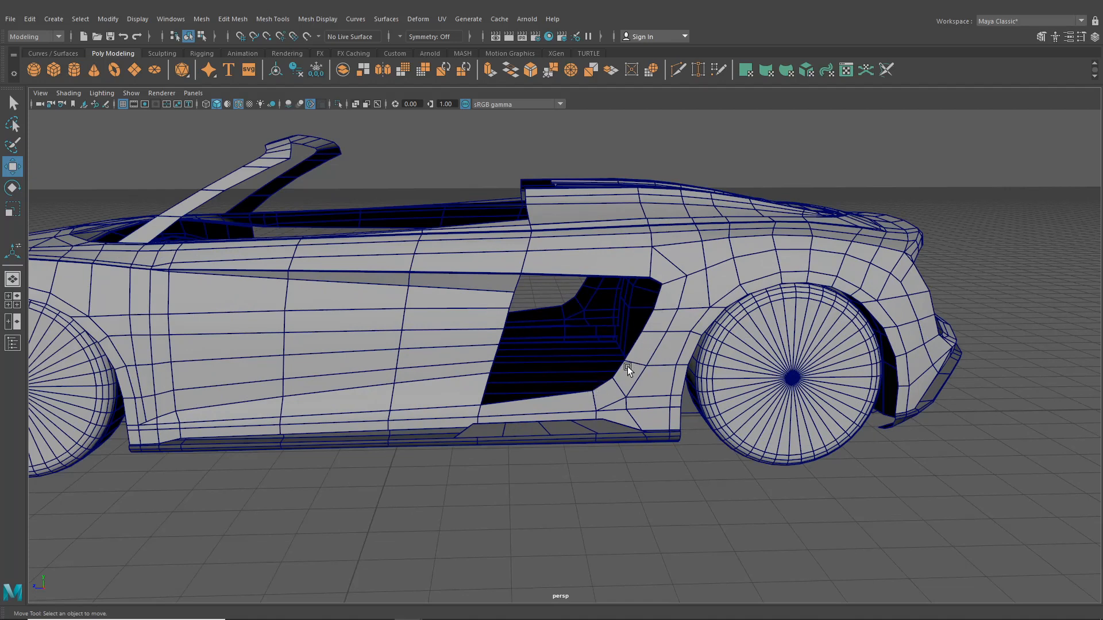
scroll(612, 313, "up", 5)
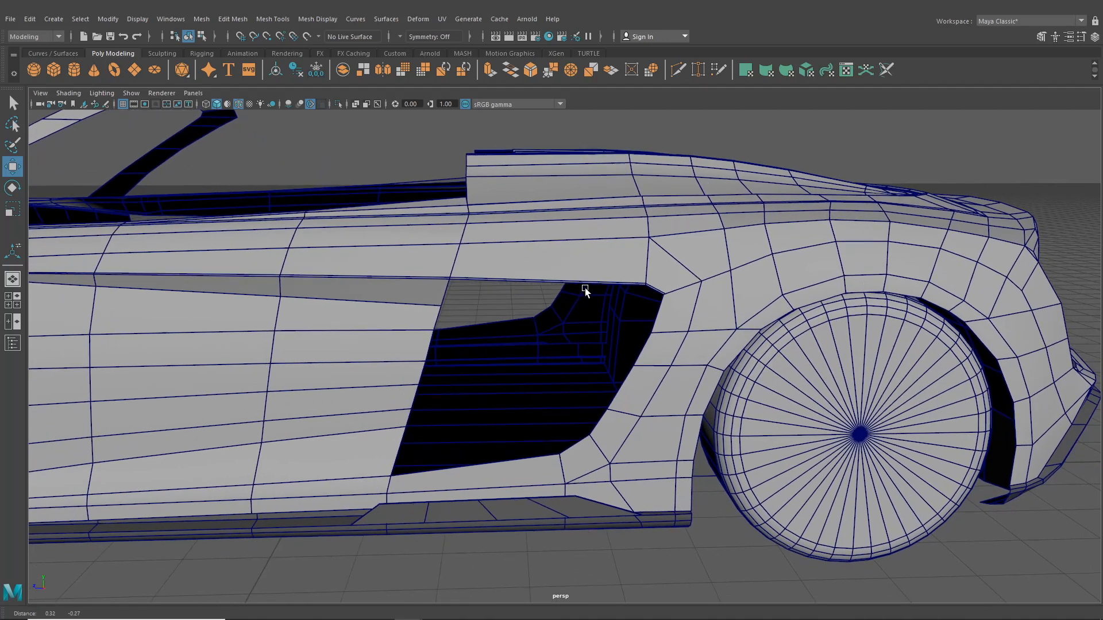
middle_click_drag(584, 288, 574, 337, "alt")
left_click_drag(103, 306, 486, 318, "alt")
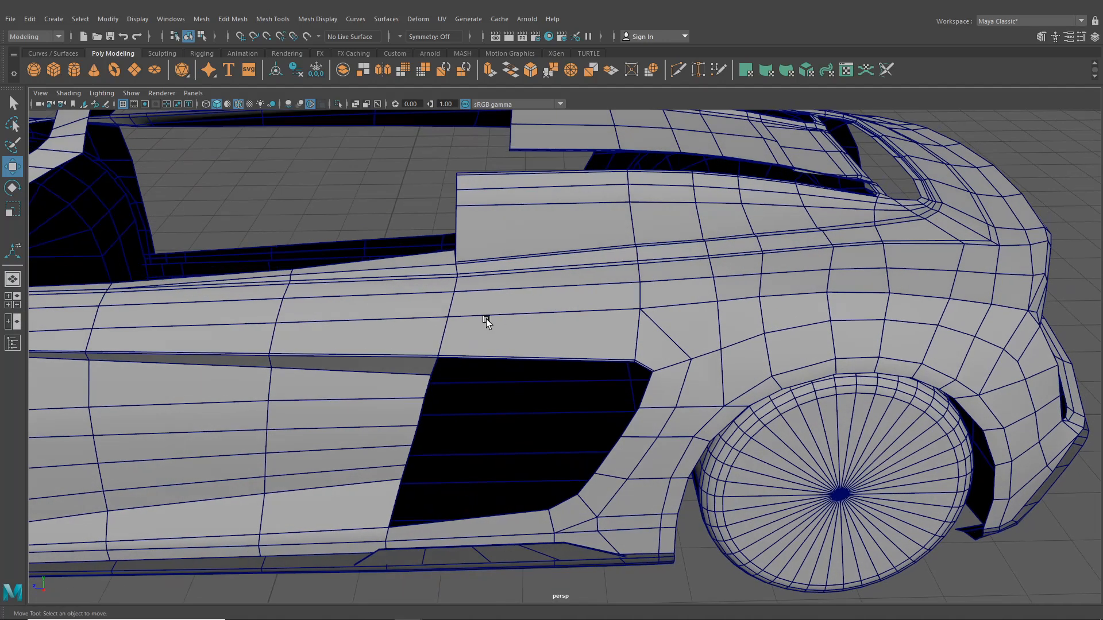
Insert vertical edge loops through the body panel above the side vent and through the strip below it.
left_click(538, 223)
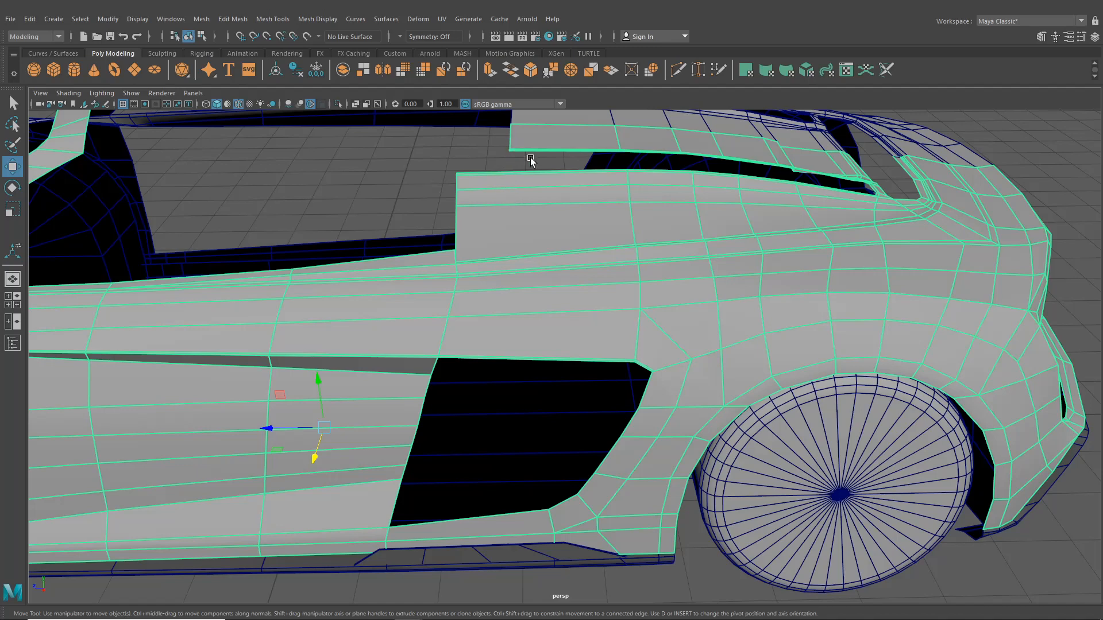
left_click(273, 19)
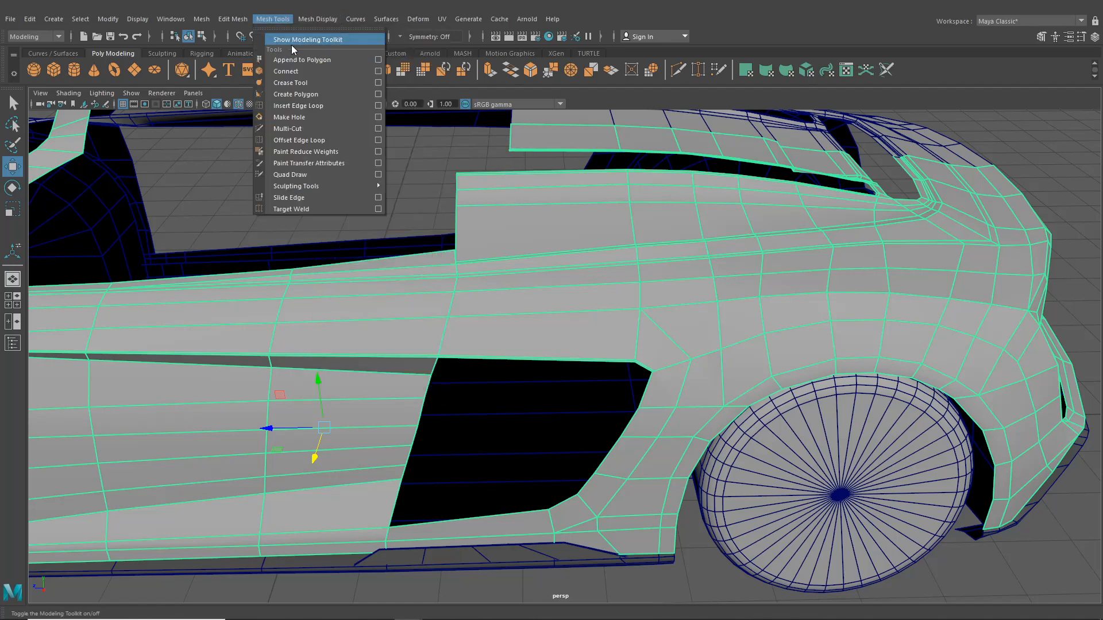
left_click(294, 107)
middle_click_drag(494, 229, 502, 281, "alt")
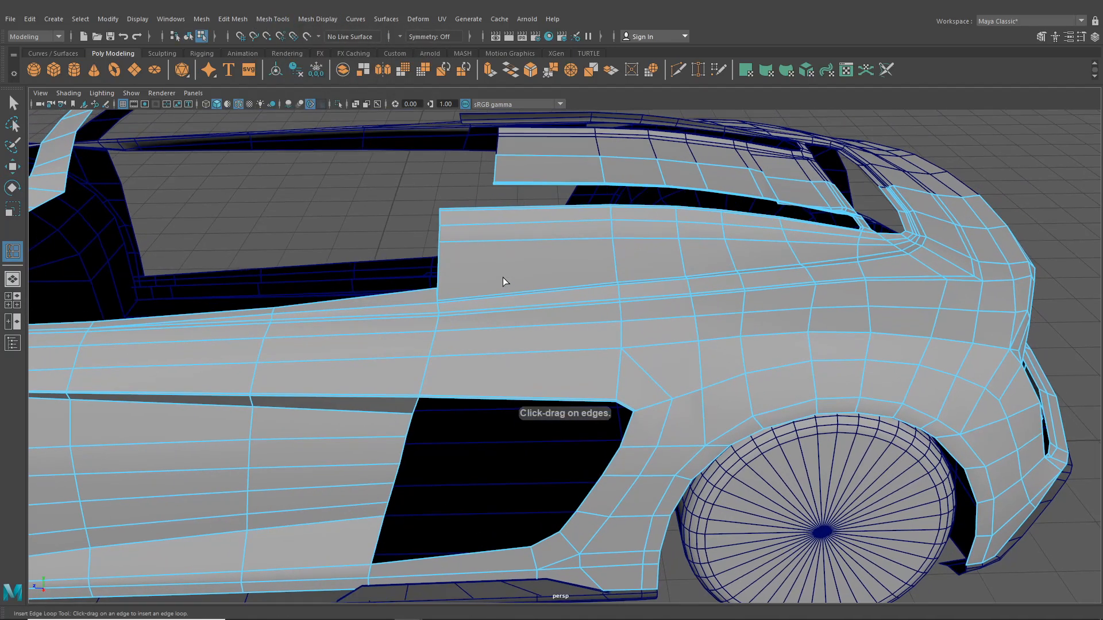
left_click(526, 318)
middle_click_drag(516, 342, 515, 280, "alt")
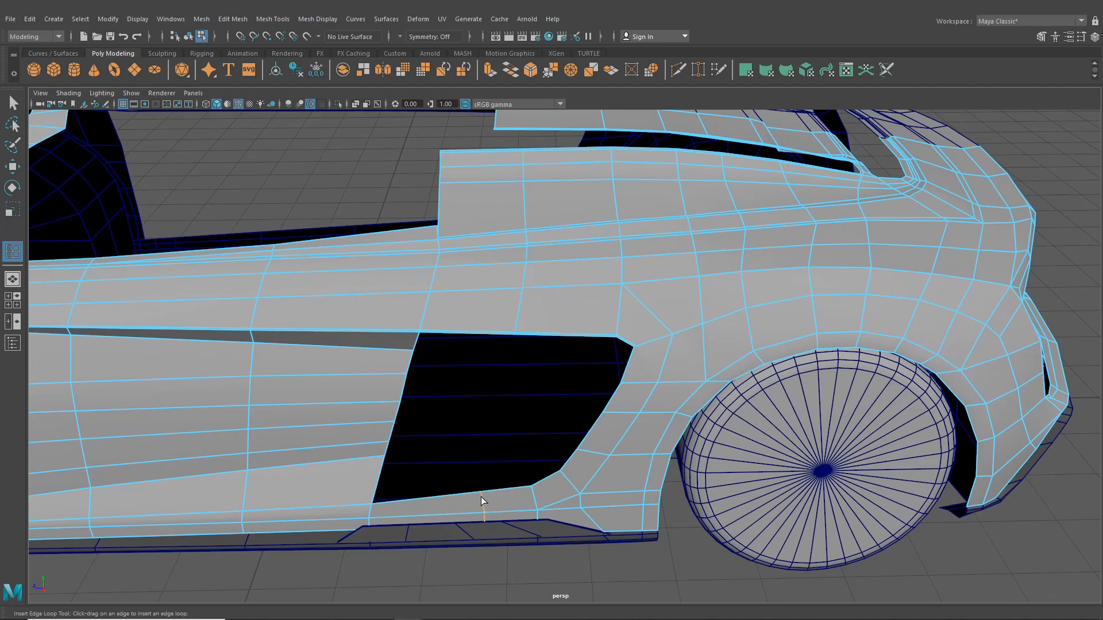
left_click_drag(484, 432, 493, 412, "alt")
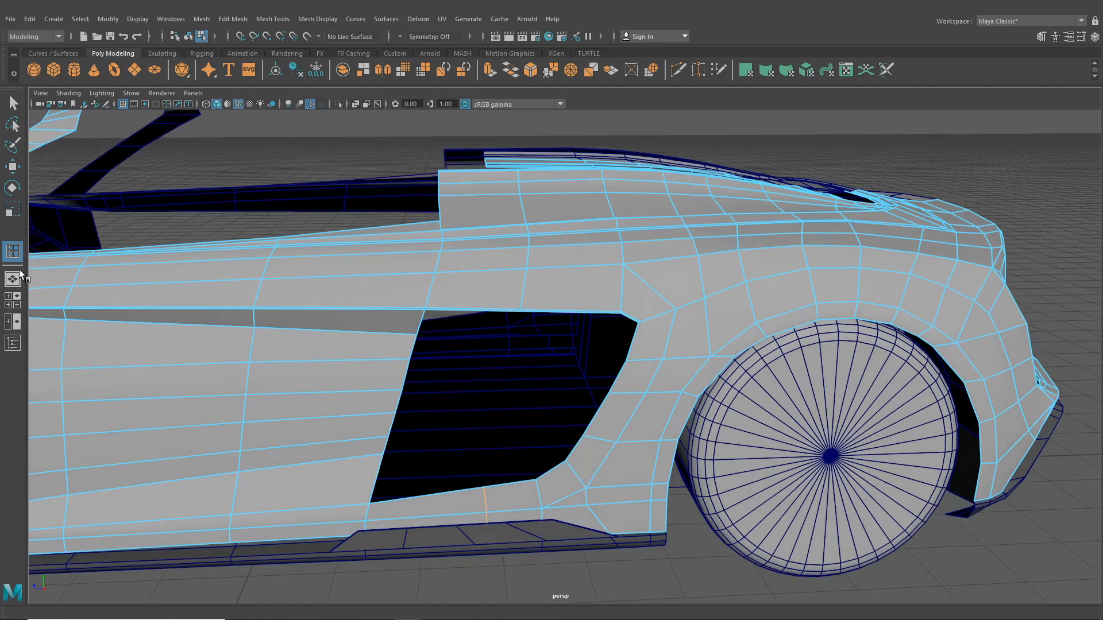
In the side view, move the new vertex on the vent's lower border vertically onto the blueprint outline.
left_click(13, 301)
key("space")
left_click(12, 167)
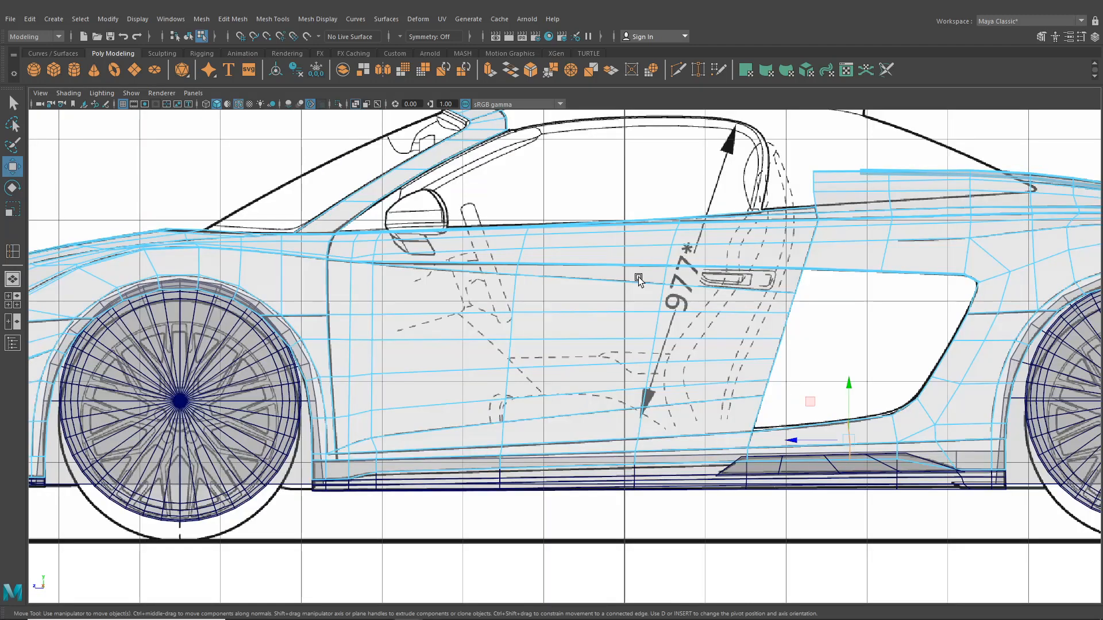
middle_click_drag(841, 360, 610, 320, "alt")
scroll(609, 321, "up", 2)
scroll(610, 320, "up", 3)
right_click_drag(708, 388, 668, 296)
left_click(662, 398)
left_click_drag(661, 357, 661, 362)
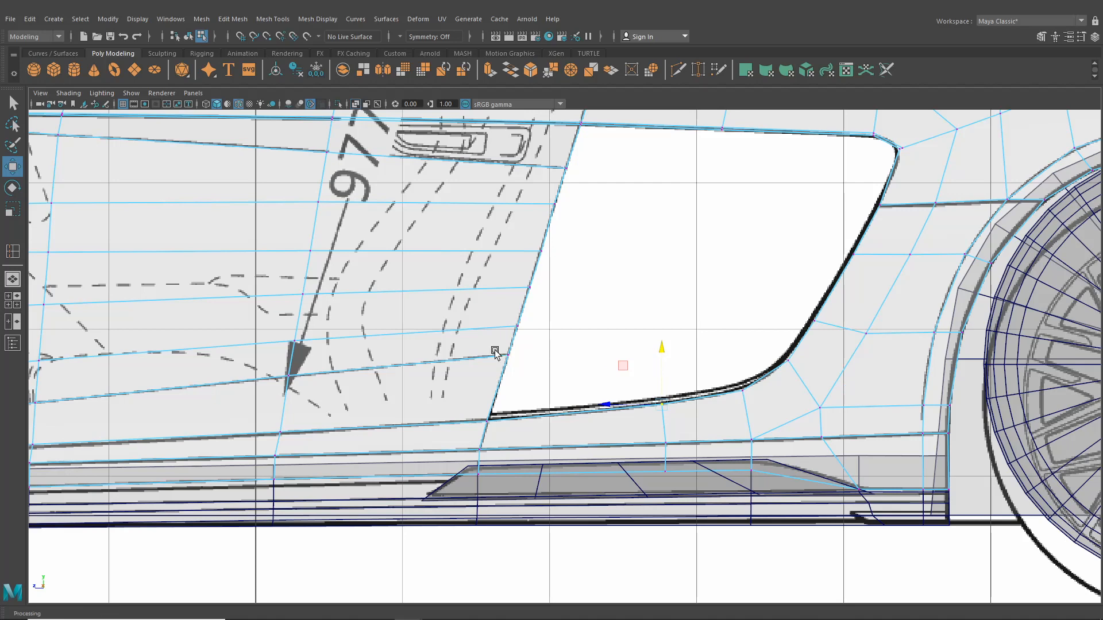
Compare the lower door edges with the side blueprint from the vent corner to the front wheel arch.
middle_click_drag(346, 389, 834, 358, "alt")
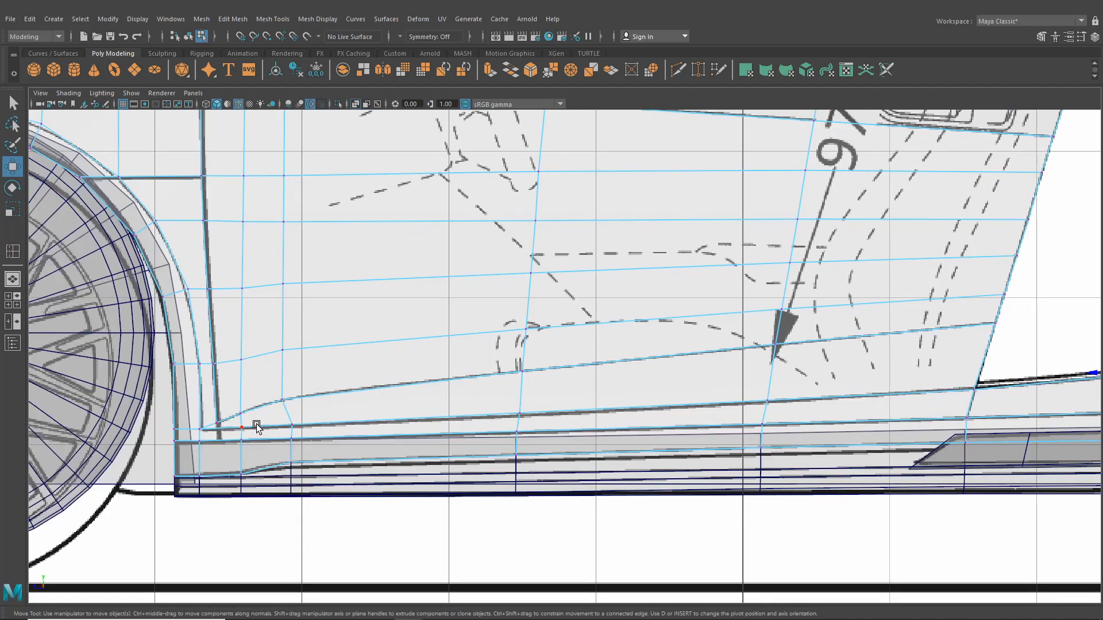
middle_click_drag(892, 387, 572, 404, "alt")
right_click_drag(573, 403, 706, 423, "alt")
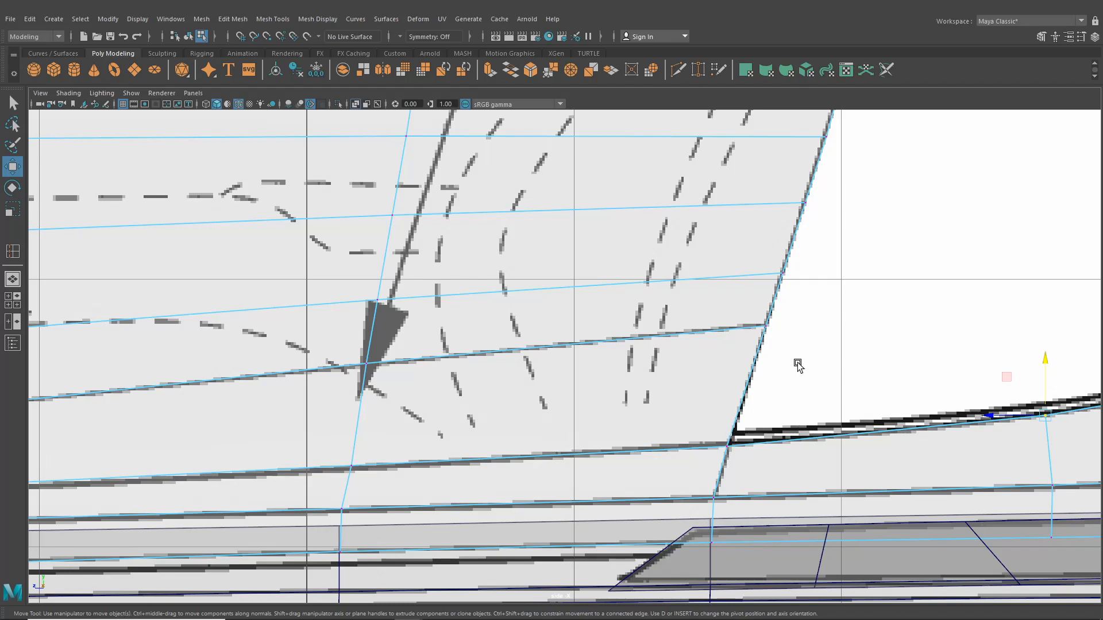
middle_click_drag(859, 302, 629, 427, "alt")
scroll(648, 418, "down", 10)
scroll(666, 371, "up", 2)
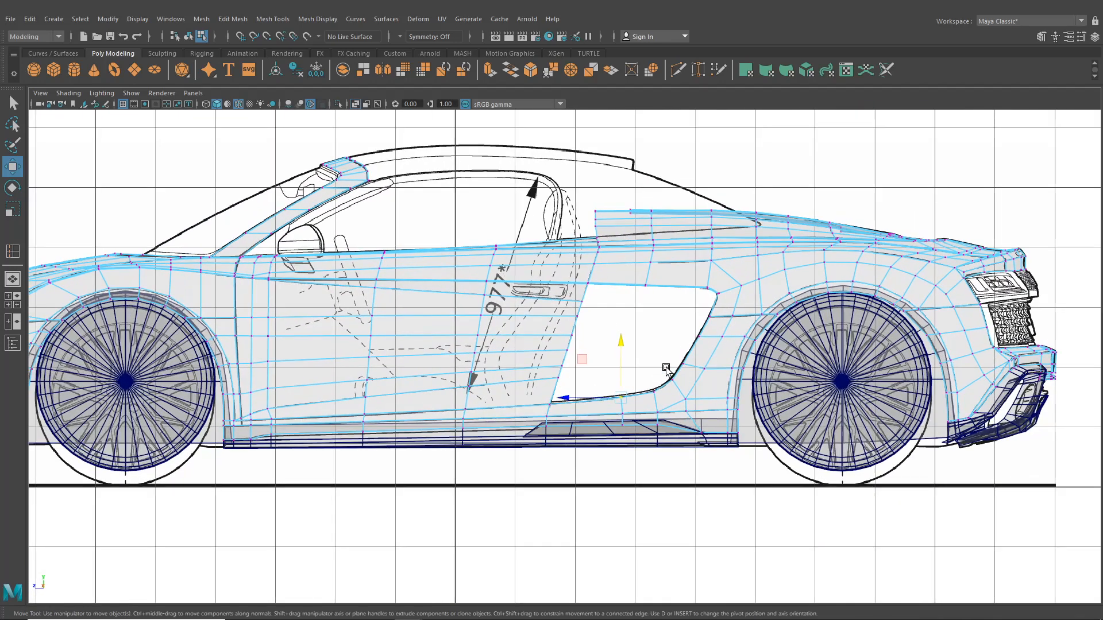
scroll(649, 303, "up", 2)
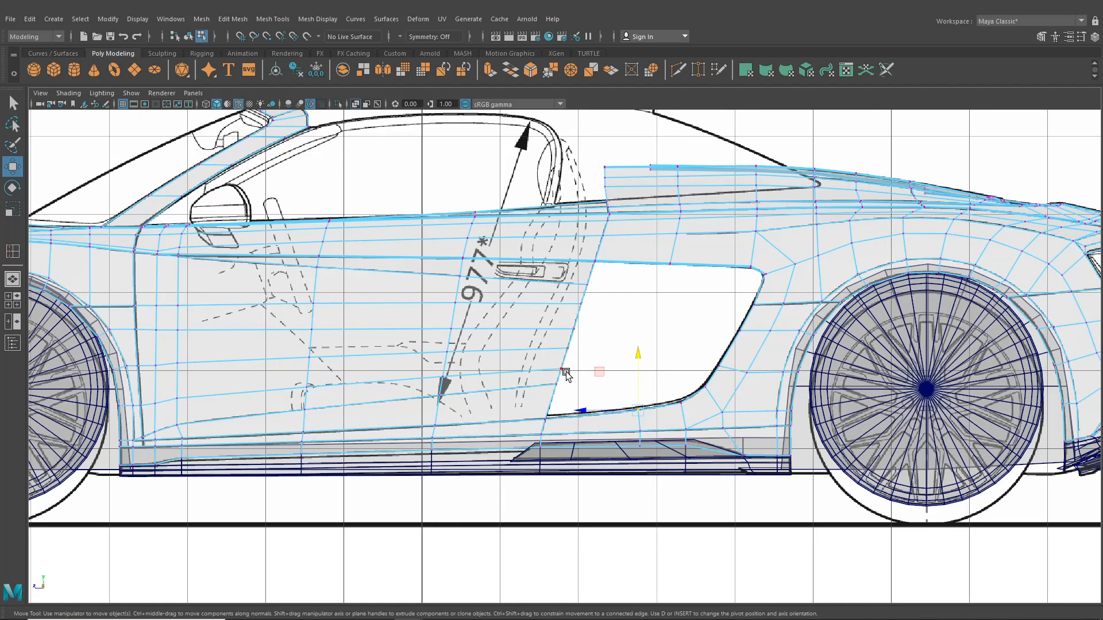
middle_click_drag(289, 429, 505, 371, "alt")
scroll(472, 376, "up", 3)
scroll(505, 371, "up", 1)
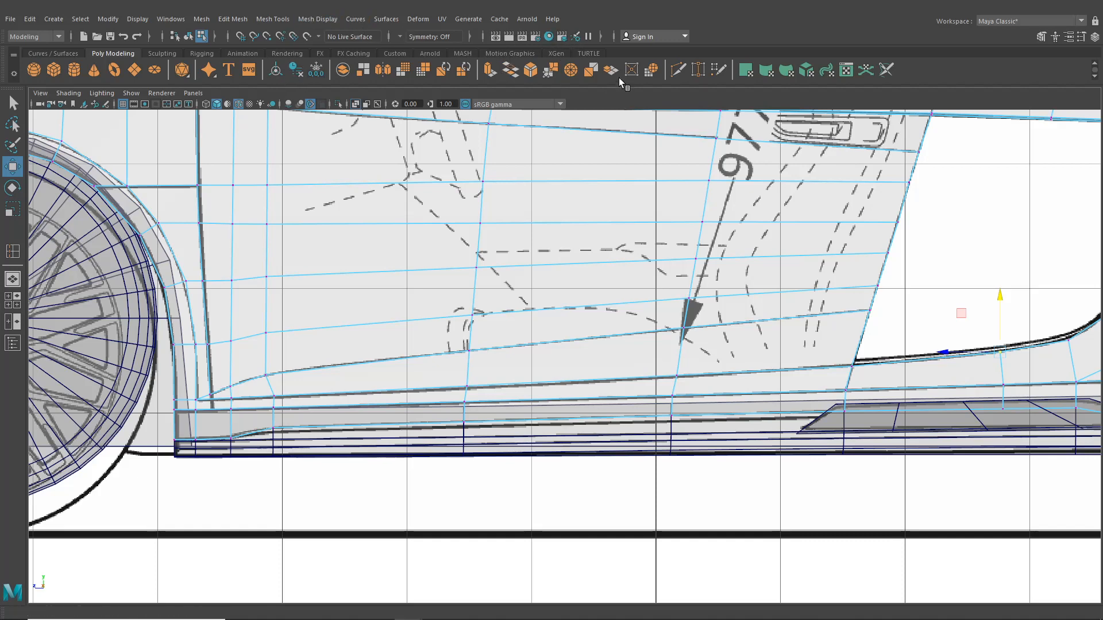
With Multi-Cut, cut a line just above the lower door crease from the vent's lower front corner to the crease's end by the front wheel.
left_click(678, 69)
middle_click_drag(697, 374, 527, 363, "alt")
scroll(653, 346, "up", 6)
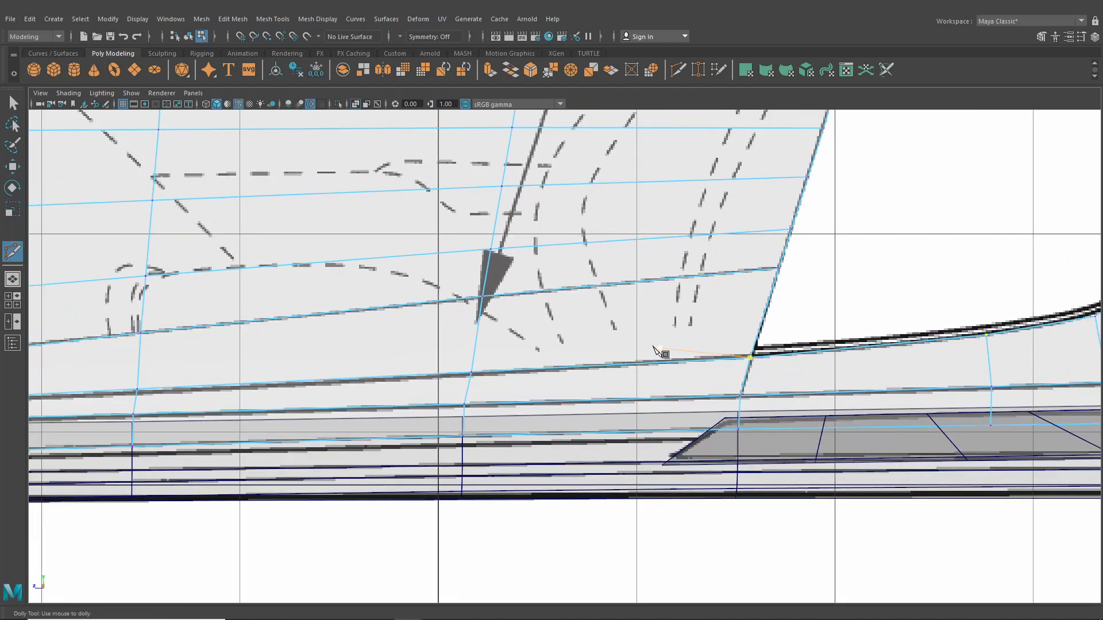
middle_click_drag(652, 369, 476, 353, "alt")
scroll(529, 356, "up", 5)
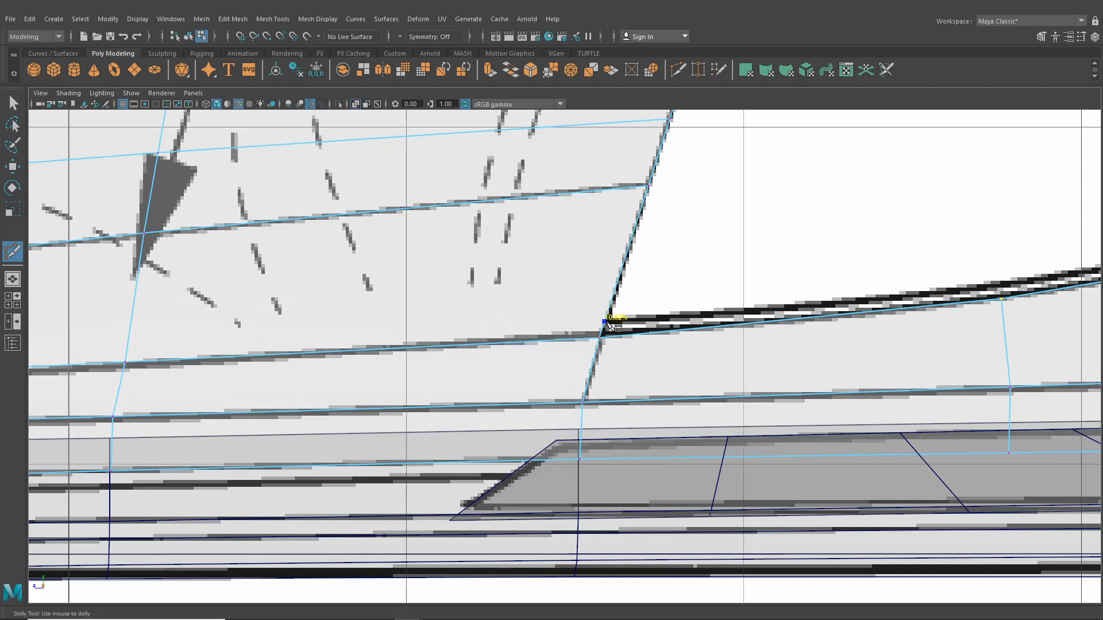
left_click(606, 322)
middle_click_drag(204, 336, 543, 339, "alt")
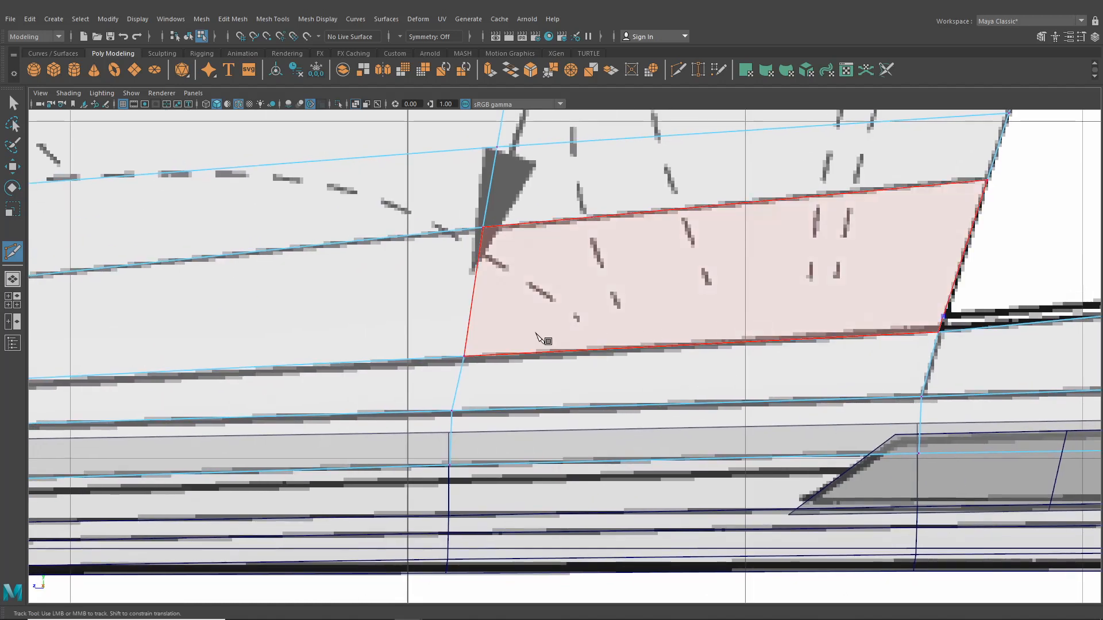
left_click(466, 343)
middle_click_drag(352, 360, 770, 349, "alt")
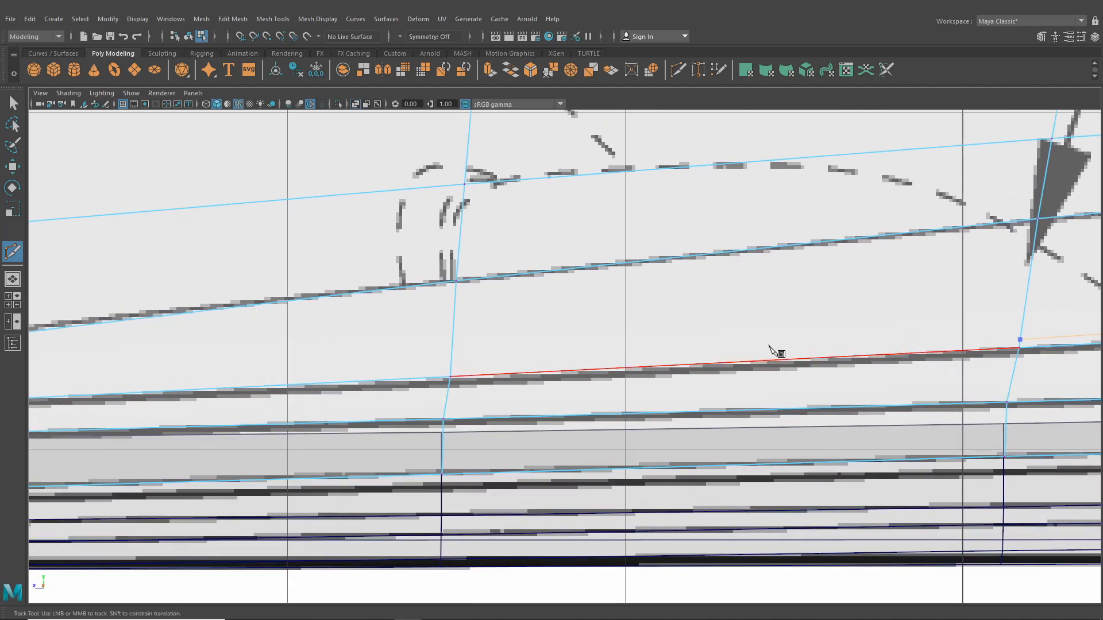
left_click(452, 368)
middle_click_drag(452, 368, 1064, 343, "alt")
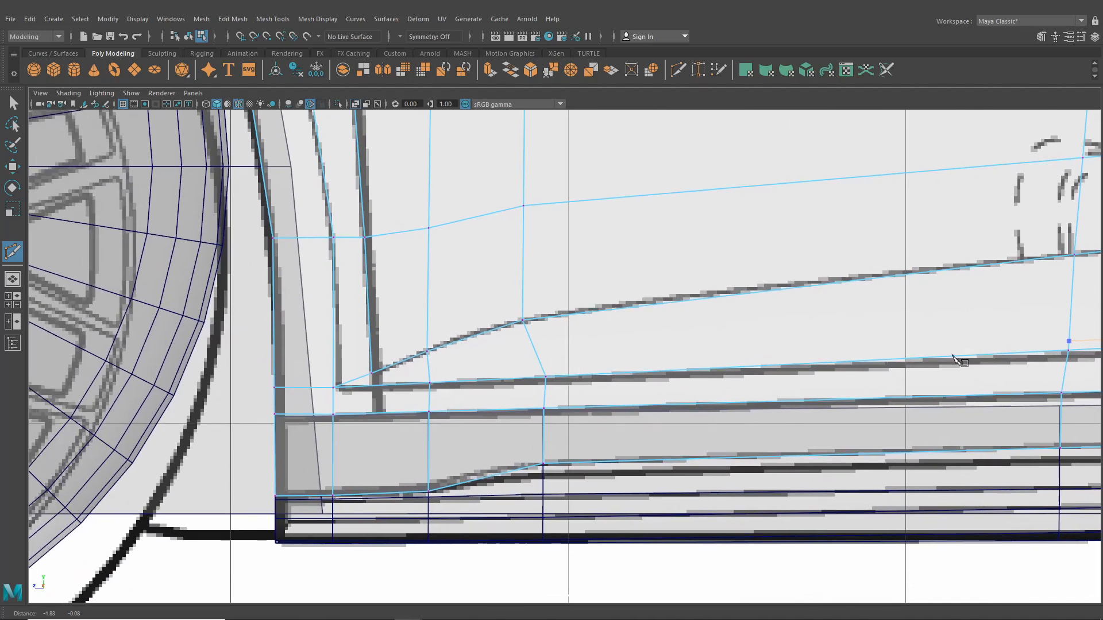
left_click(536, 365)
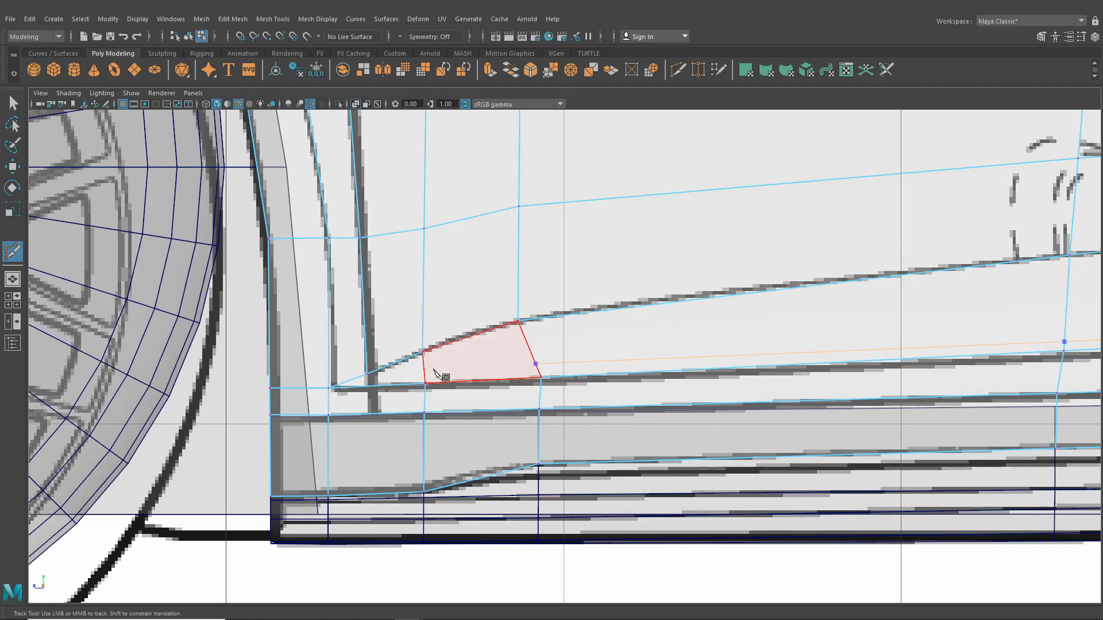
left_click(367, 374)
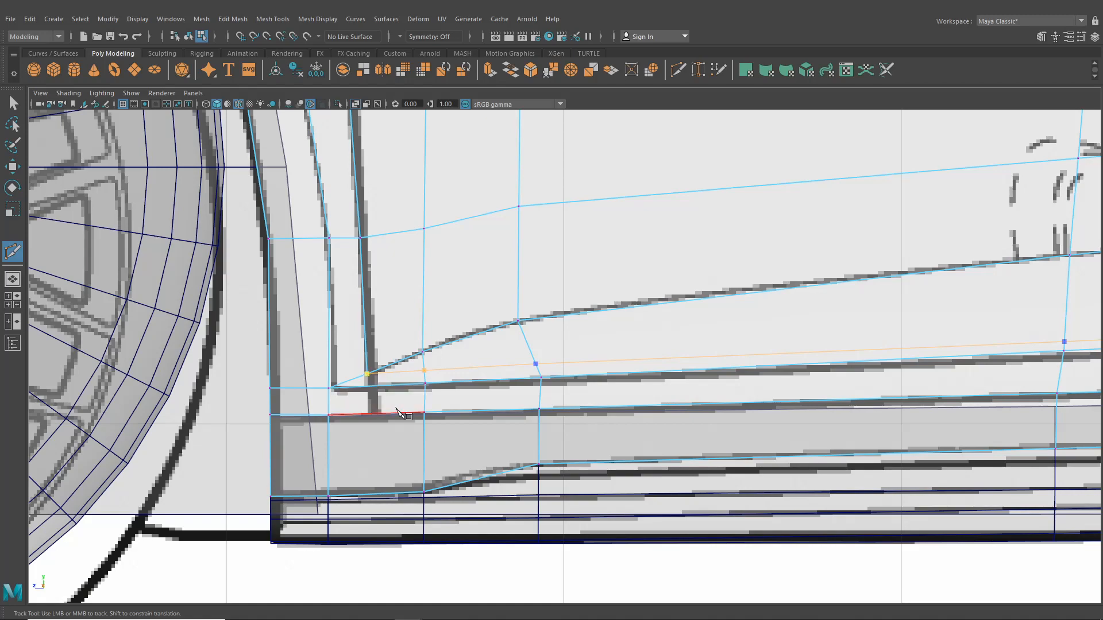
key("Return")
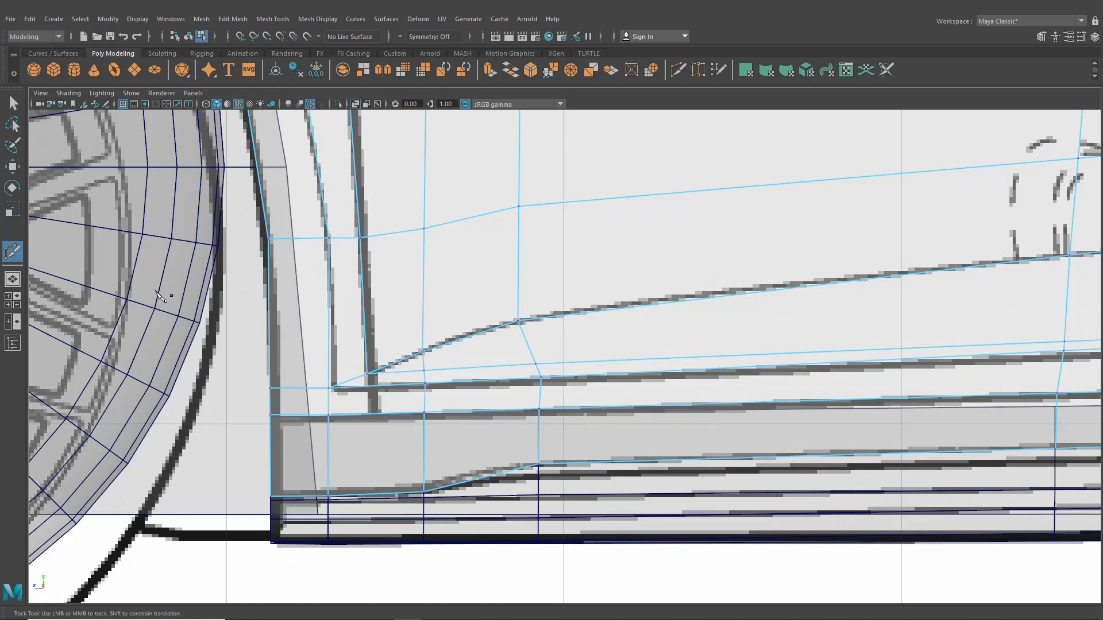
Insert an edge loop along the recessed strip of the door, just below the upper crease line.
left_click(13, 279)
left_click_drag(662, 364, 347, 213, "alt")
scroll(348, 212, "up", 3)
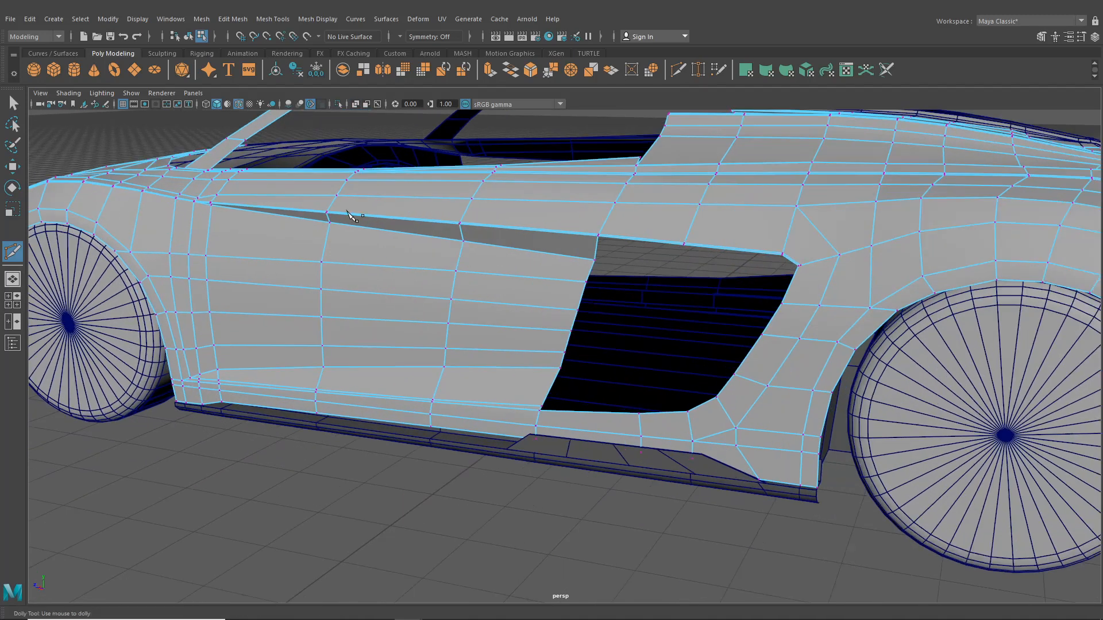
scroll(347, 212, "up", 2)
left_click(12, 102)
left_click_drag(440, 268, 585, 347, "alt")
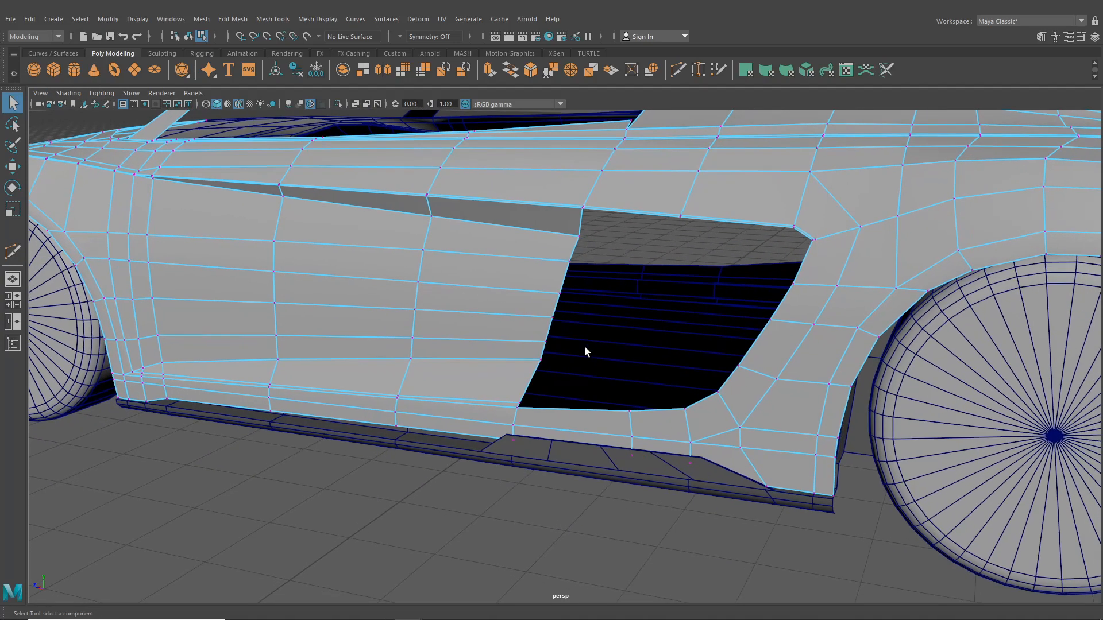
right_click_drag(571, 412, 574, 270)
left_click_drag(575, 273, 605, 254, "alt")
scroll(681, 317, "up", 4)
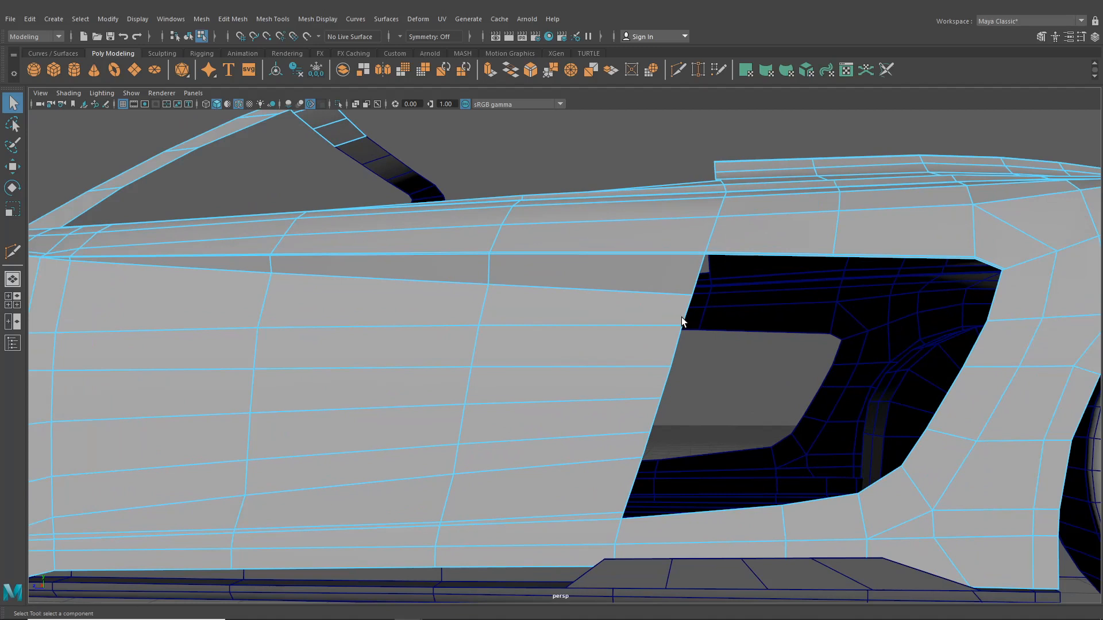
left_click(277, 19)
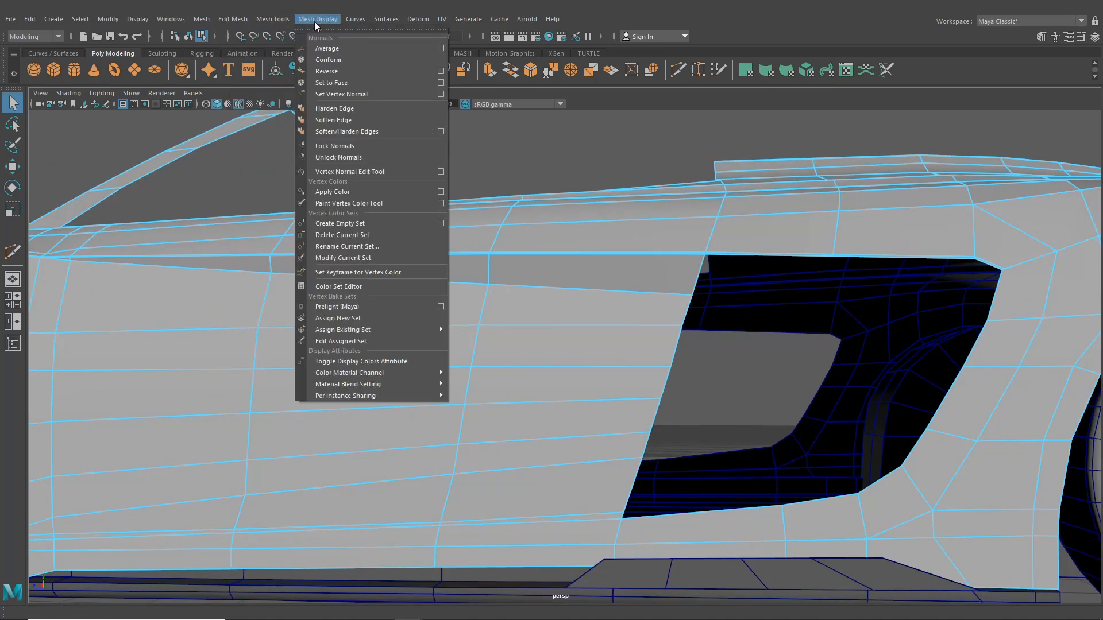
mouse_move(273, 20)
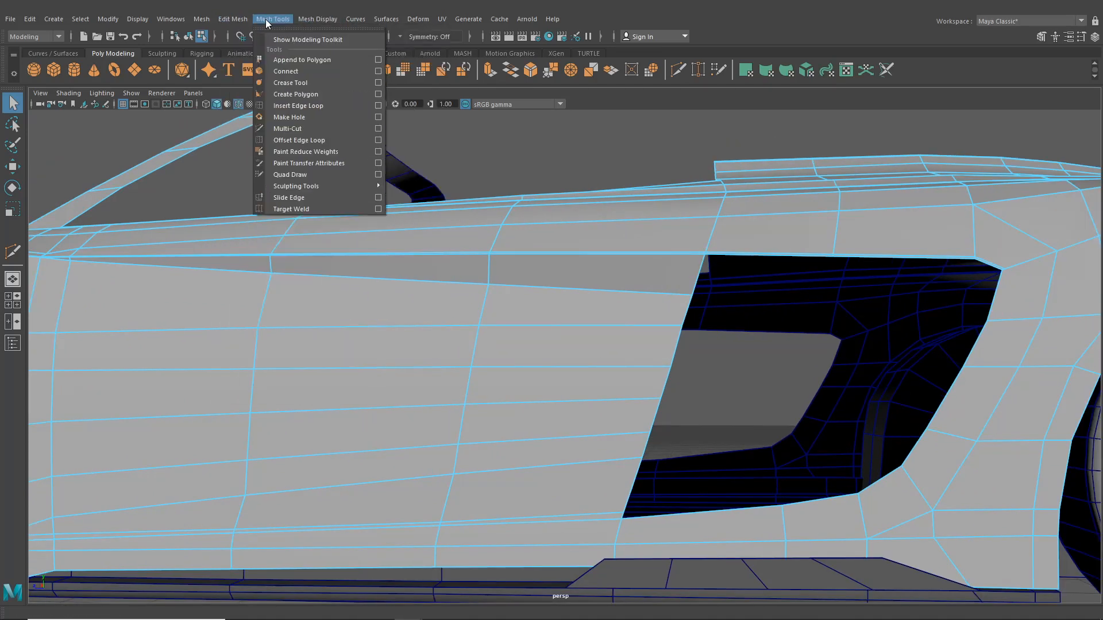
left_click(301, 107)
scroll(553, 257, "up", 5)
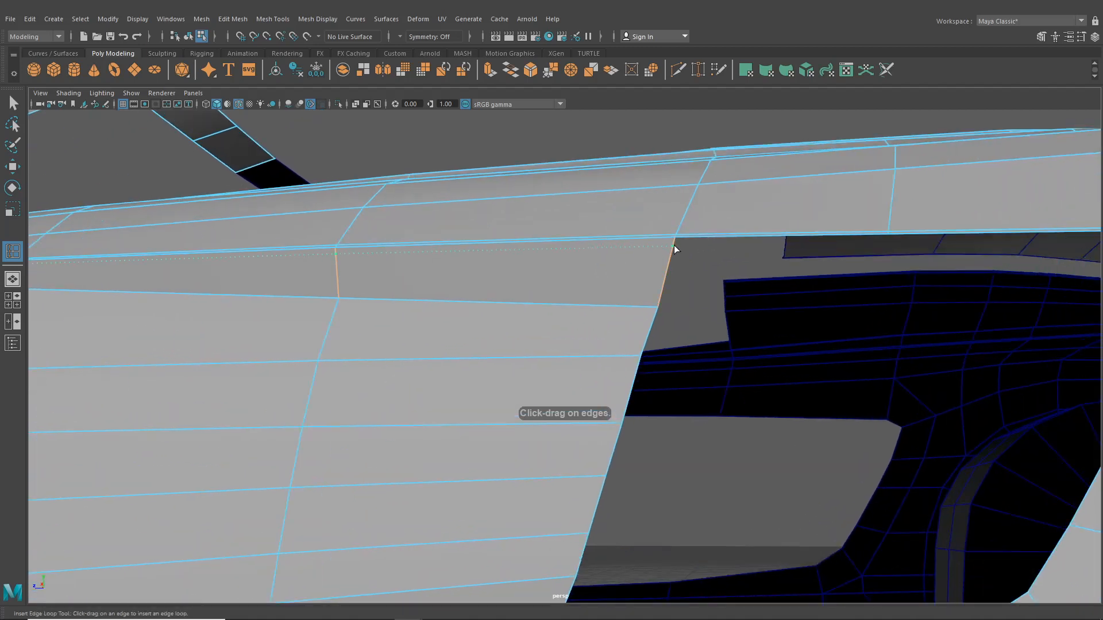
left_click(674, 240)
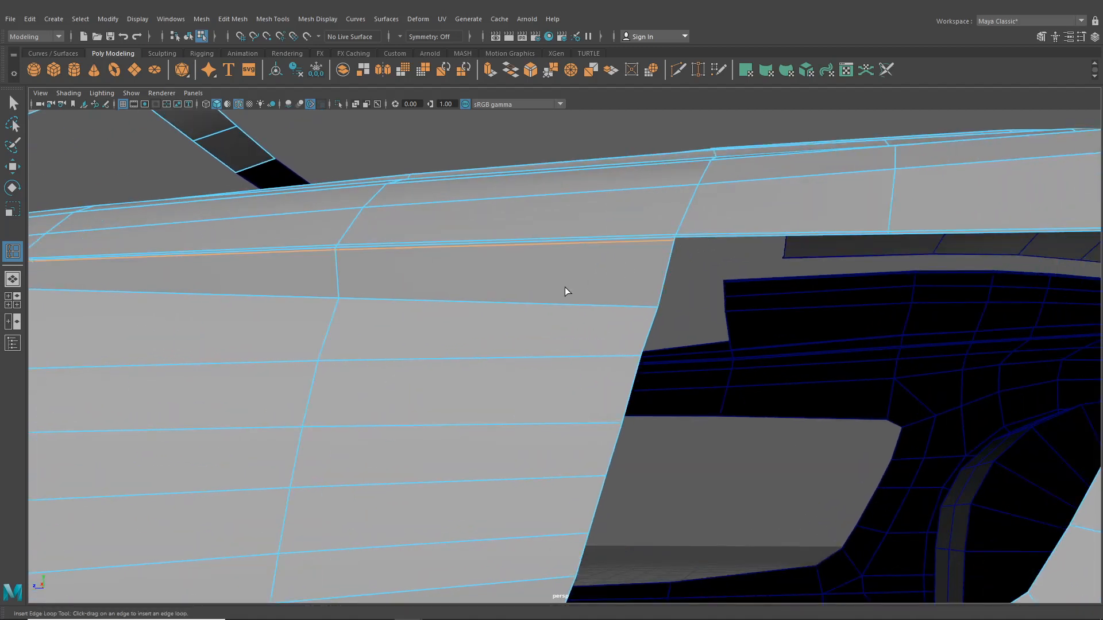
Move the lower vertex at the front end of the upper door crease sideways and slightly upward, closer to the crease line.
left_click_drag(399, 304, 842, 395, "alt")
scroll(488, 352, "up", 4)
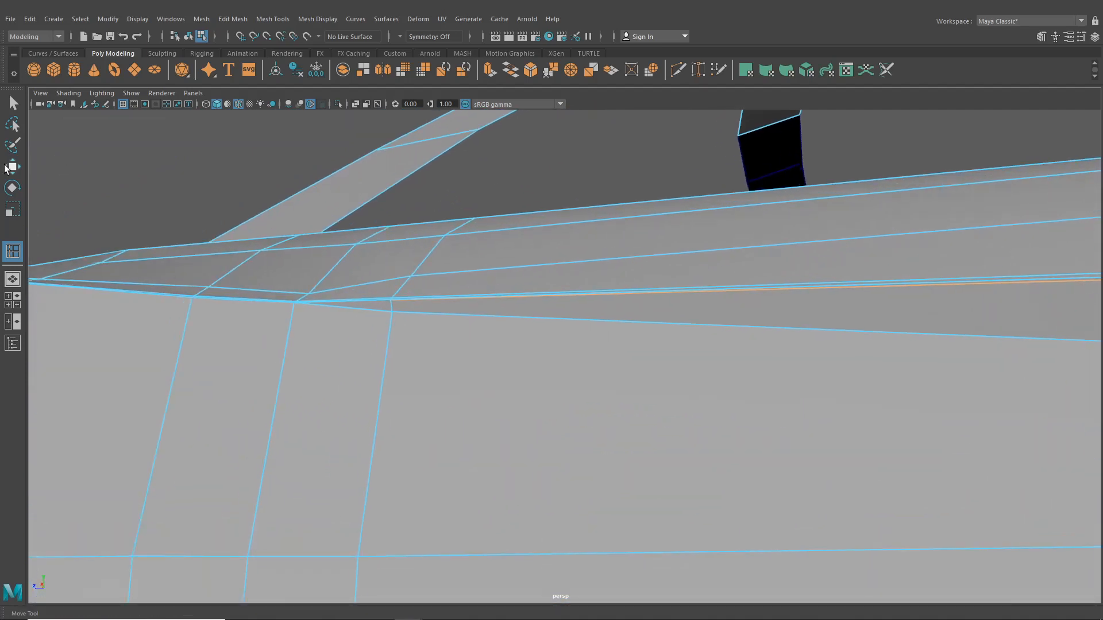
key("w")
scroll(381, 313, "up", 3)
right_click_drag(369, 302, 323, 310)
left_click(323, 310)
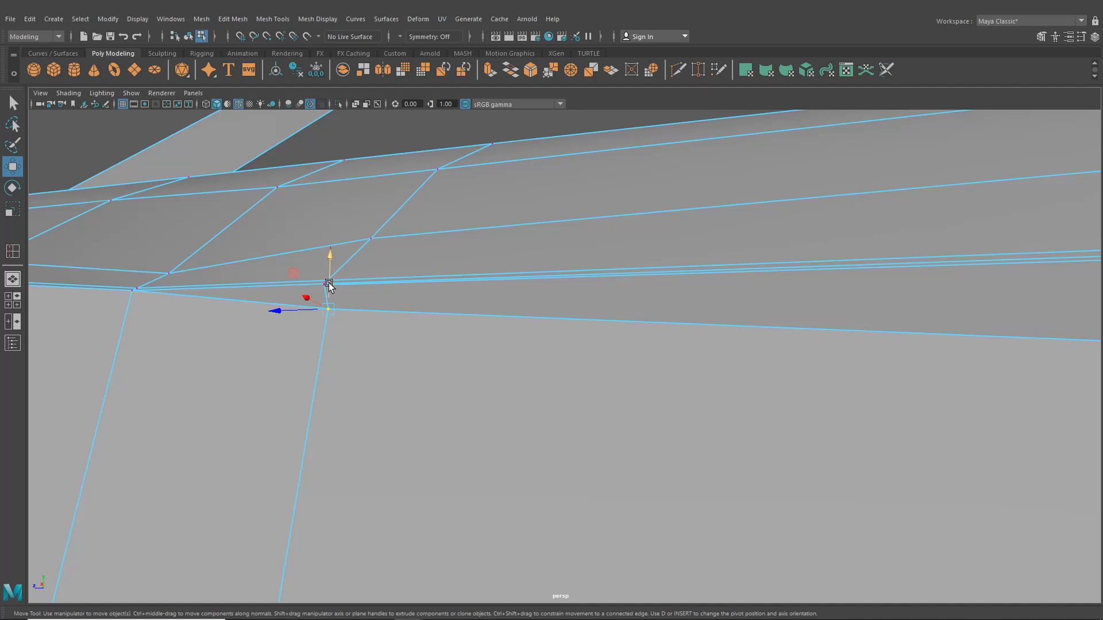
left_click_drag(305, 298, 315, 313)
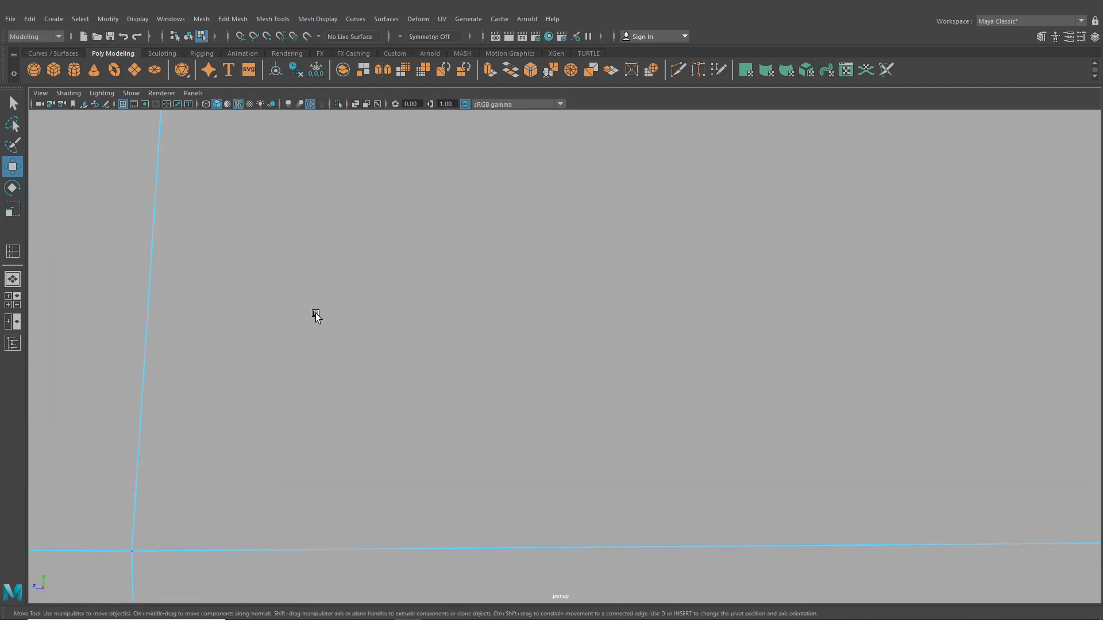
scroll(315, 312, "down", 3)
middle_click_drag(315, 312, 352, 519, "alt")
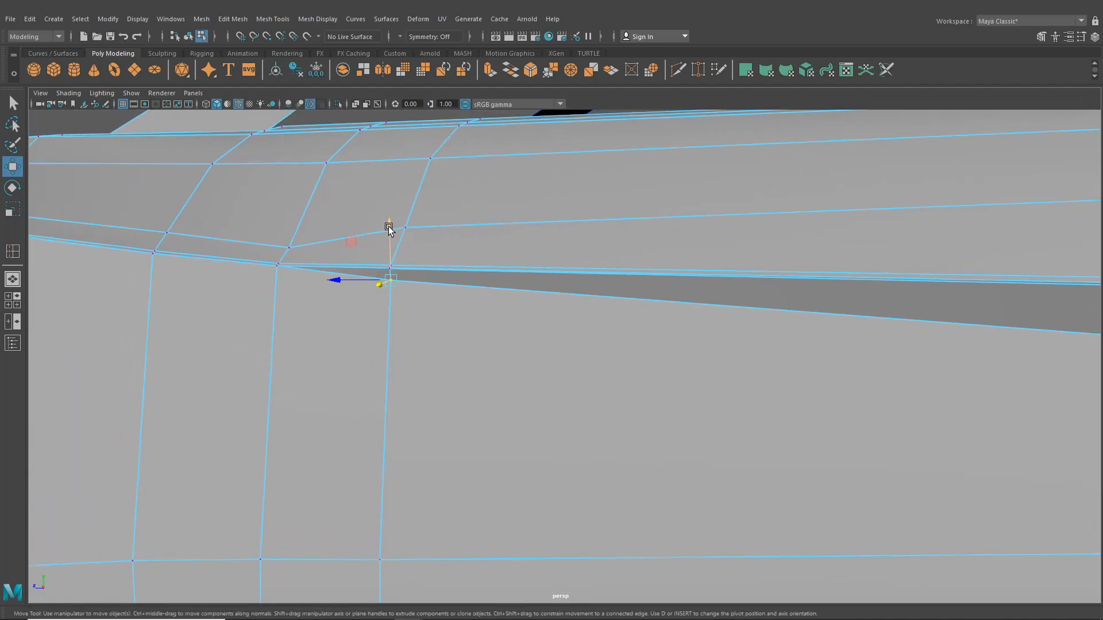
left_click_drag(389, 229, 390, 225)
scroll(544, 337, "down", 3)
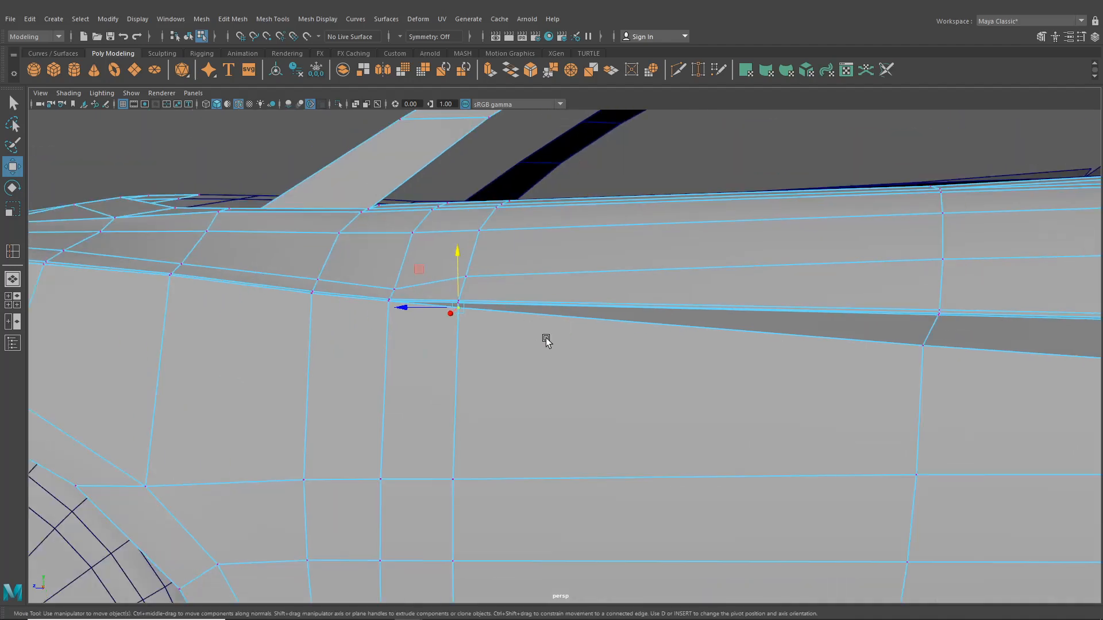
Inspect the upper door crease from its front end back to the side vent.
middle_click_drag(597, 394, 283, 387, "alt")
scroll(283, 386, "down", 3)
middle_click_drag(505, 402, 322, 402, "alt")
scroll(323, 401, "down", 2)
left_click_drag(397, 451, 446, 420, "alt")
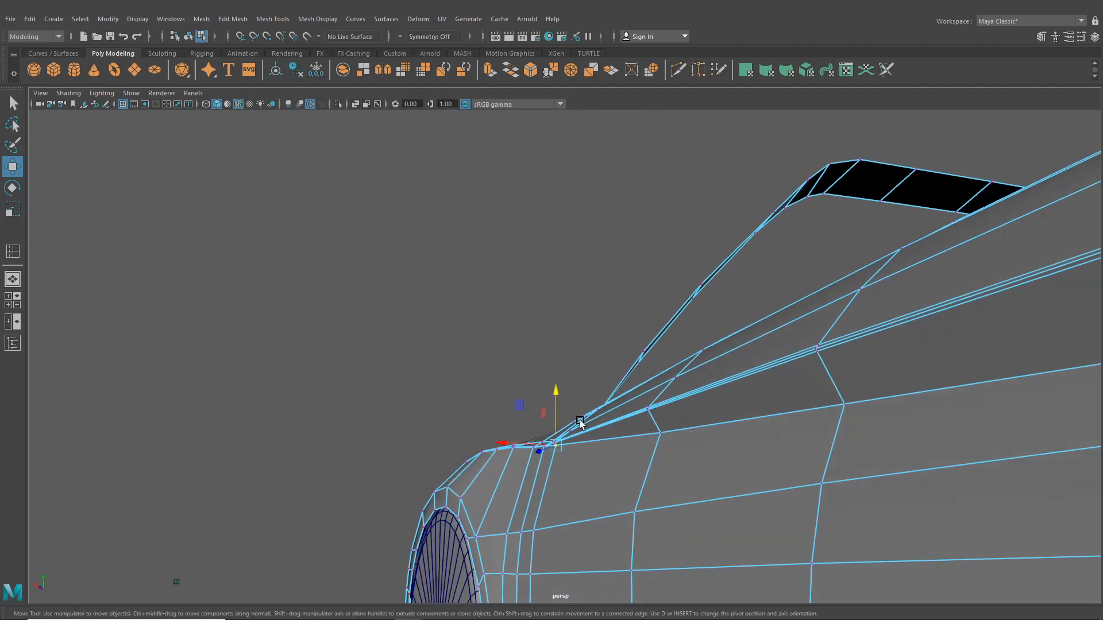
scroll(581, 425, "down", 3)
middle_click_drag(580, 426, 464, 421, "alt")
left_click_drag(559, 417, 628, 436, "alt")
middle_click_drag(628, 437, 507, 366, "alt")
Extrude the upper, rear and lower border edges of the side vent opening into a narrow inner strip.
right_click_drag(620, 325, 616, 267)
left_click(642, 353)
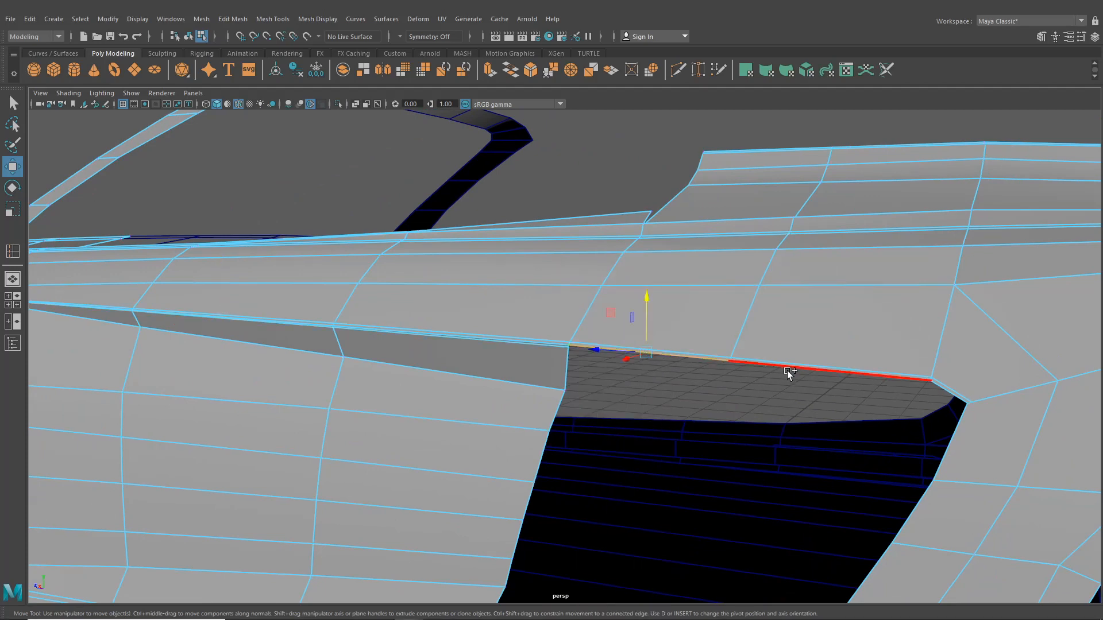
left_click(946, 395, "shift")
left_click(959, 425, "shift")
scroll(939, 494, "down", 3)
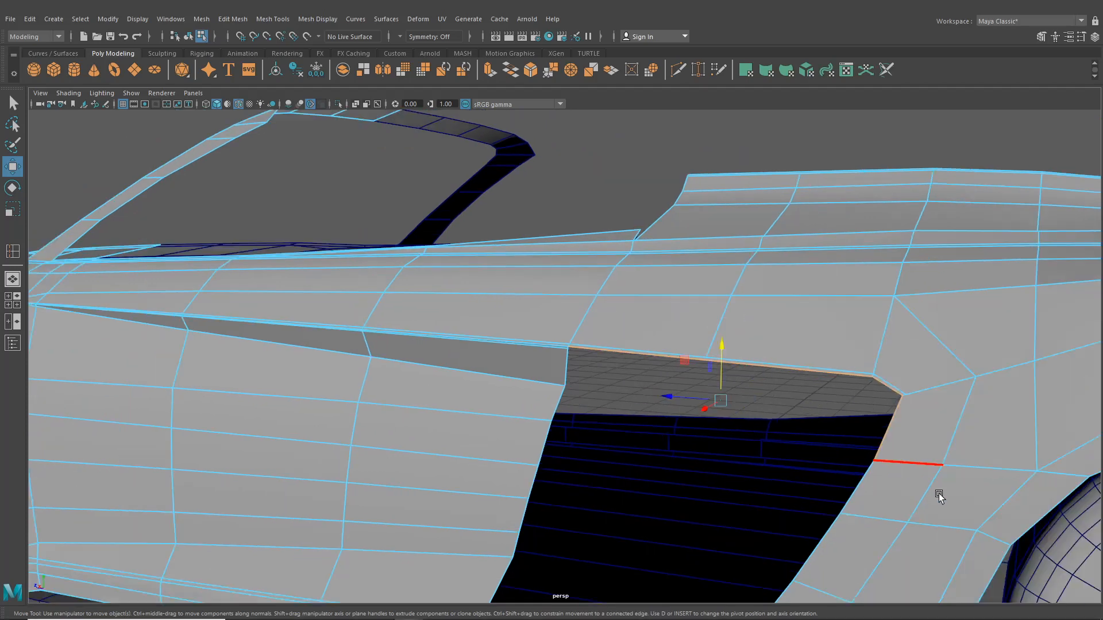
middle_click_drag(935, 493, 917, 418, "alt")
left_click_drag(803, 447, 819, 452, "alt")
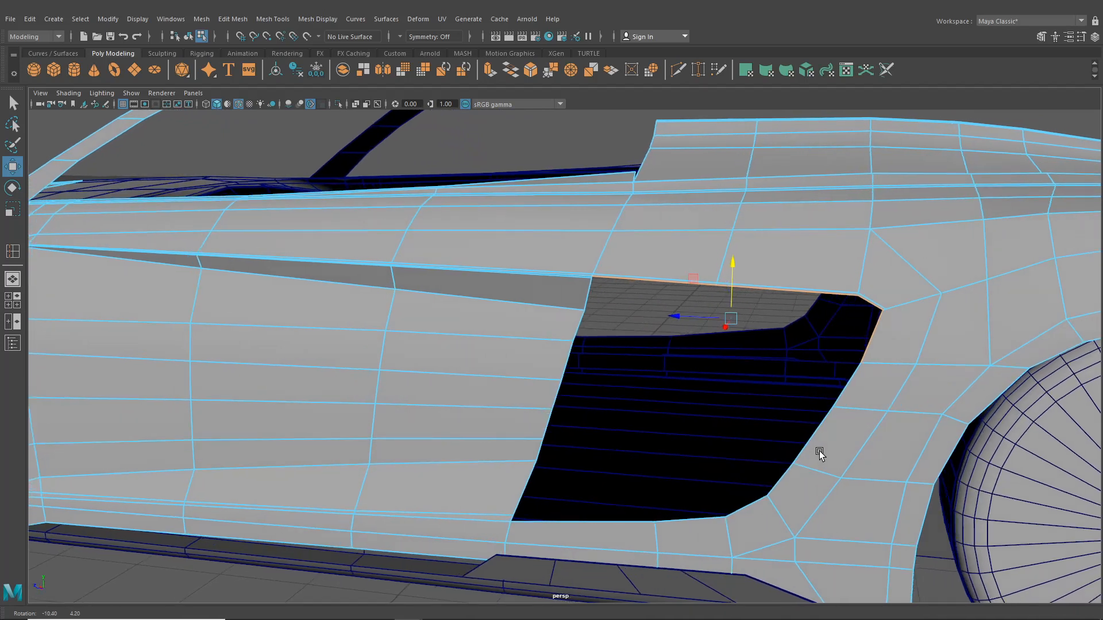
left_click(834, 393, "shift")
left_click(820, 423, "shift")
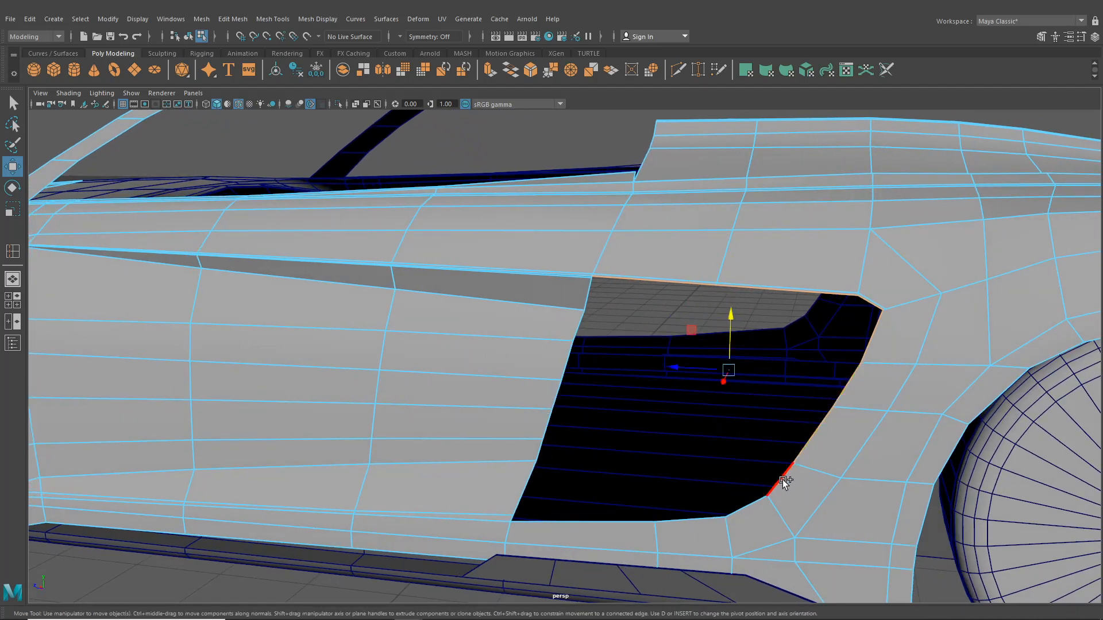
left_click(782, 479, "shift")
left_click(748, 502, "shift")
left_click(679, 521, "shift")
left_click(612, 521, "shift")
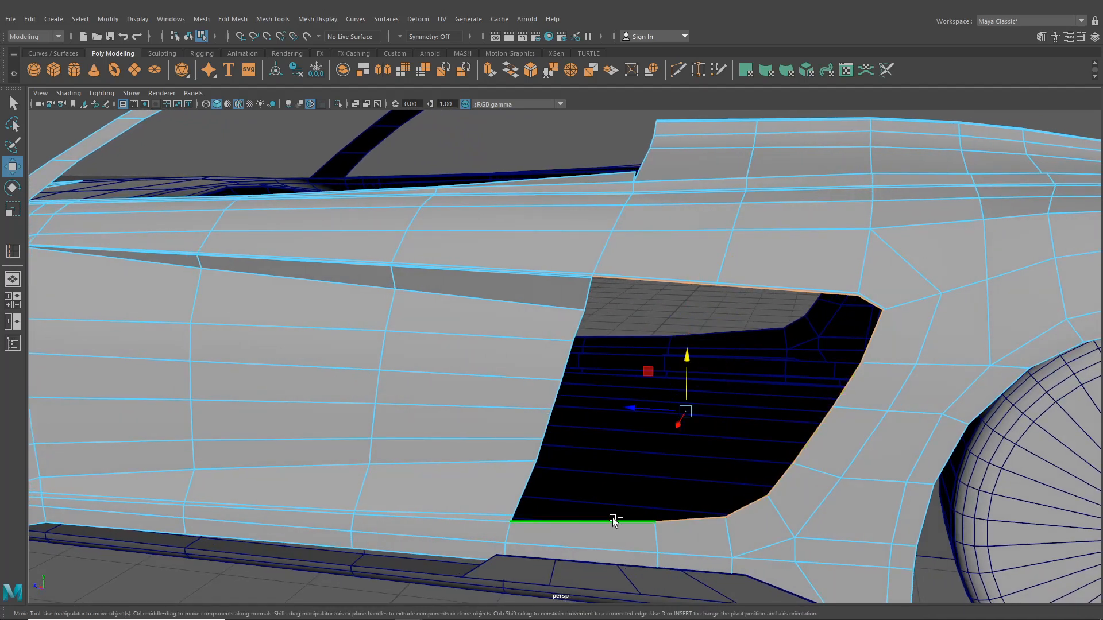
key("ctrl+e")
left_click_drag(648, 314, 659, 383)
Use Target Weld on the extruded strip's vertices at the vent's upper front corner.
left_click(696, 70)
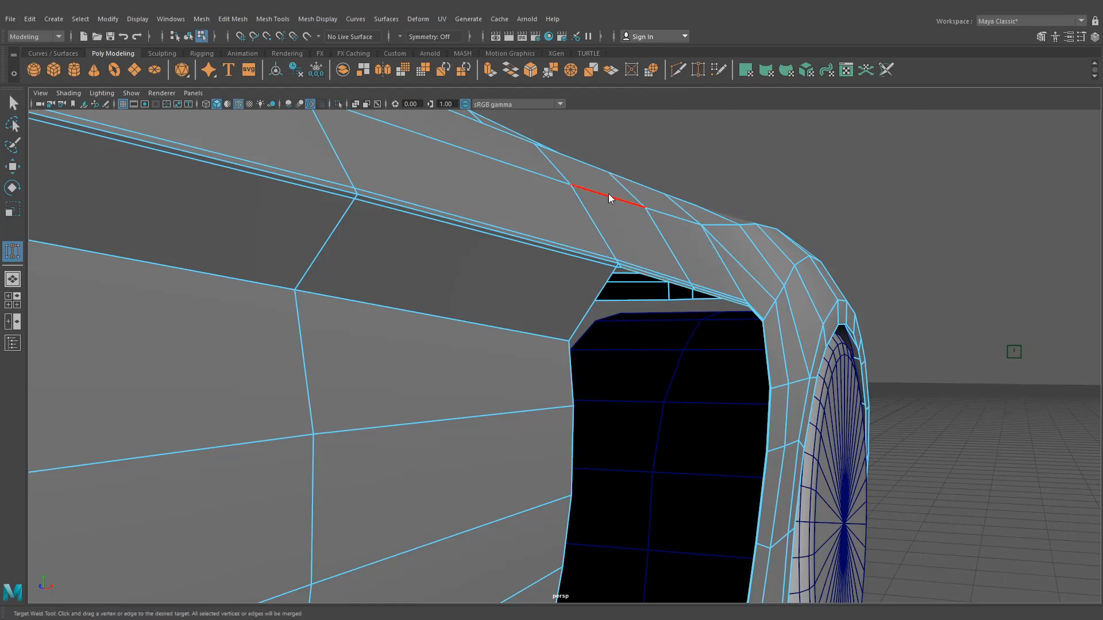
right_click_drag(608, 194, 605, 164)
left_click_drag(622, 274, 602, 288, "alt")
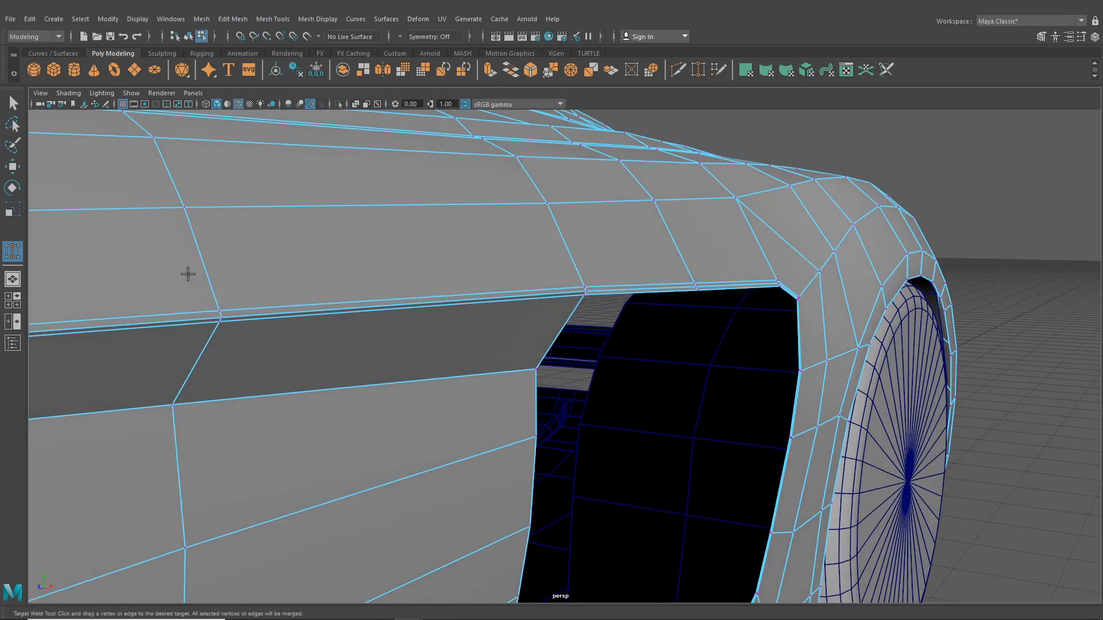
Adjust the extruded strip's vertices along the vent's upper border and at its upper rear corner.
left_click(6, 163)
right_click_drag(517, 222, 485, 223)
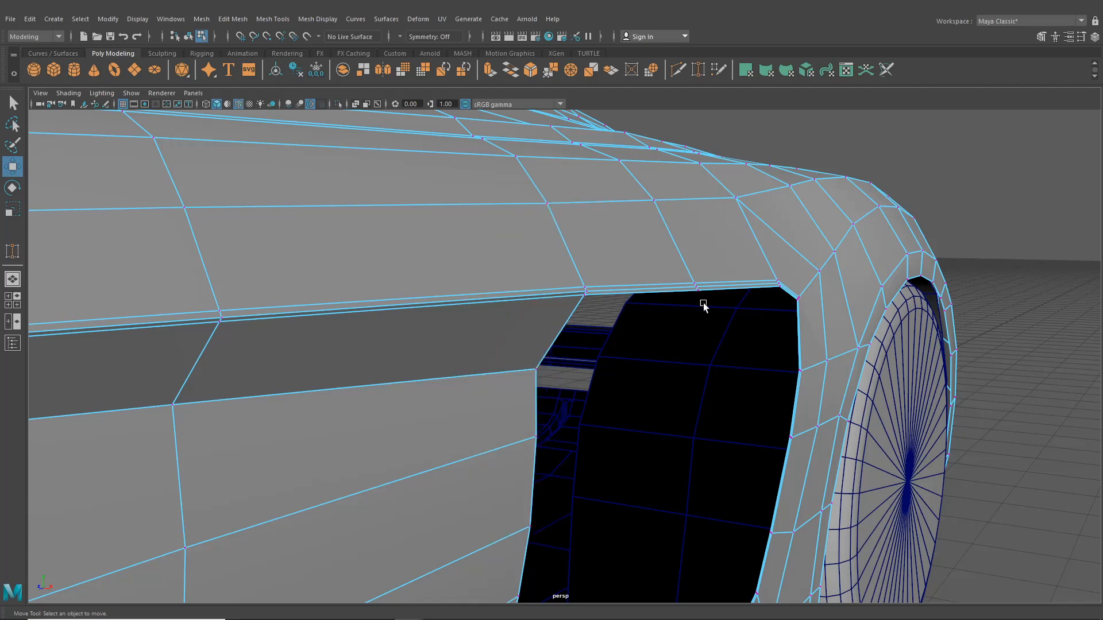
left_click(697, 290)
left_click_drag(712, 308, 518, 240, "alt")
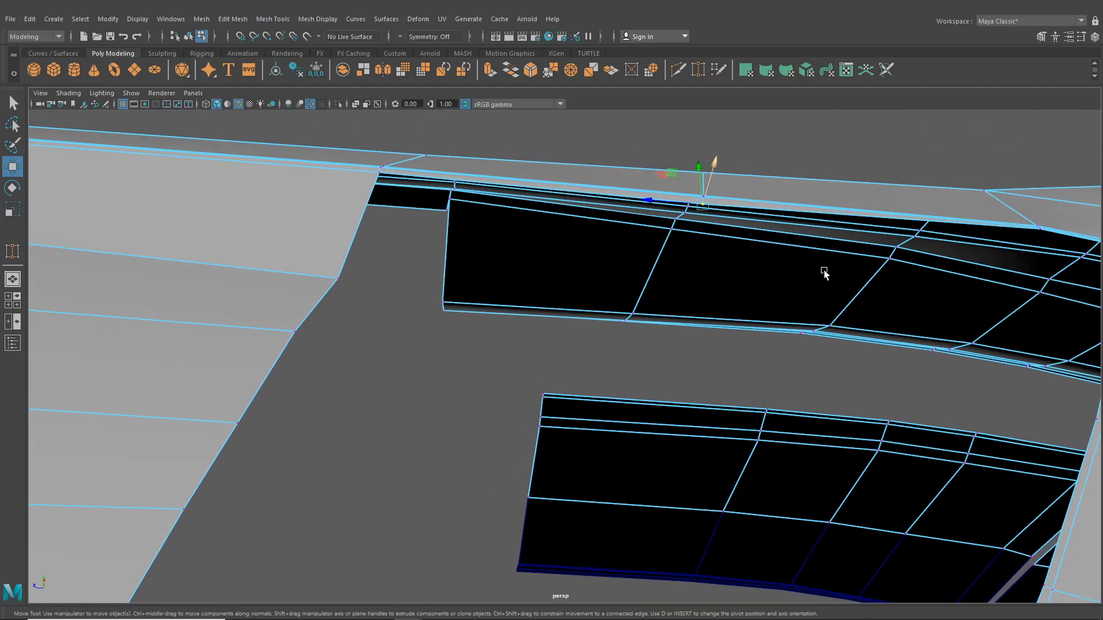
middle_click_drag(833, 274, 680, 289, "alt")
left_click(876, 236)
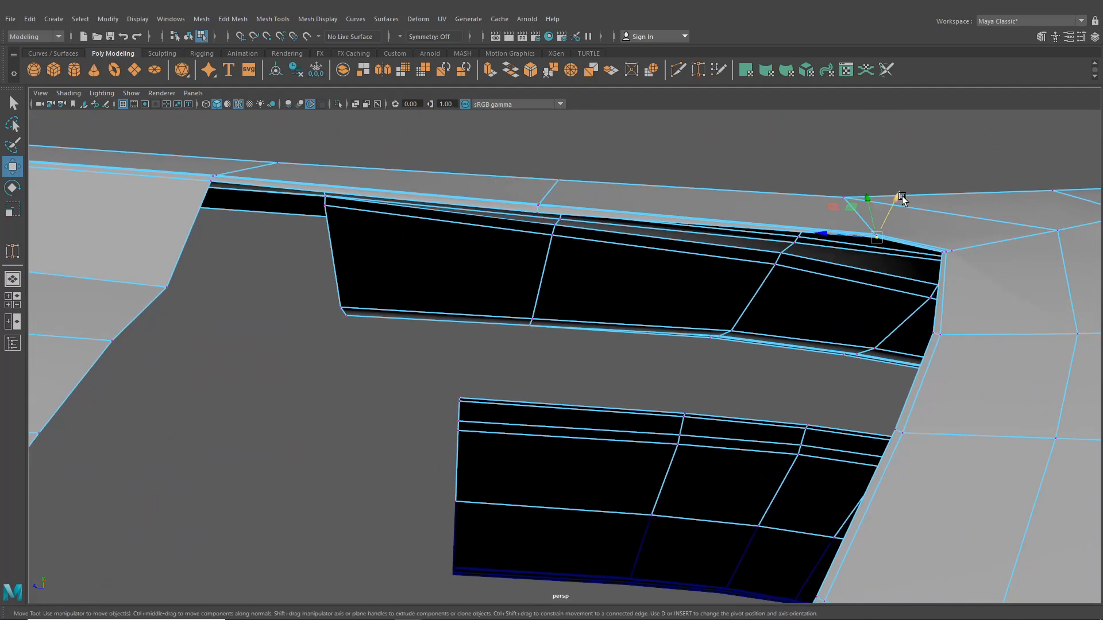
left_click_drag(895, 201, 902, 205)
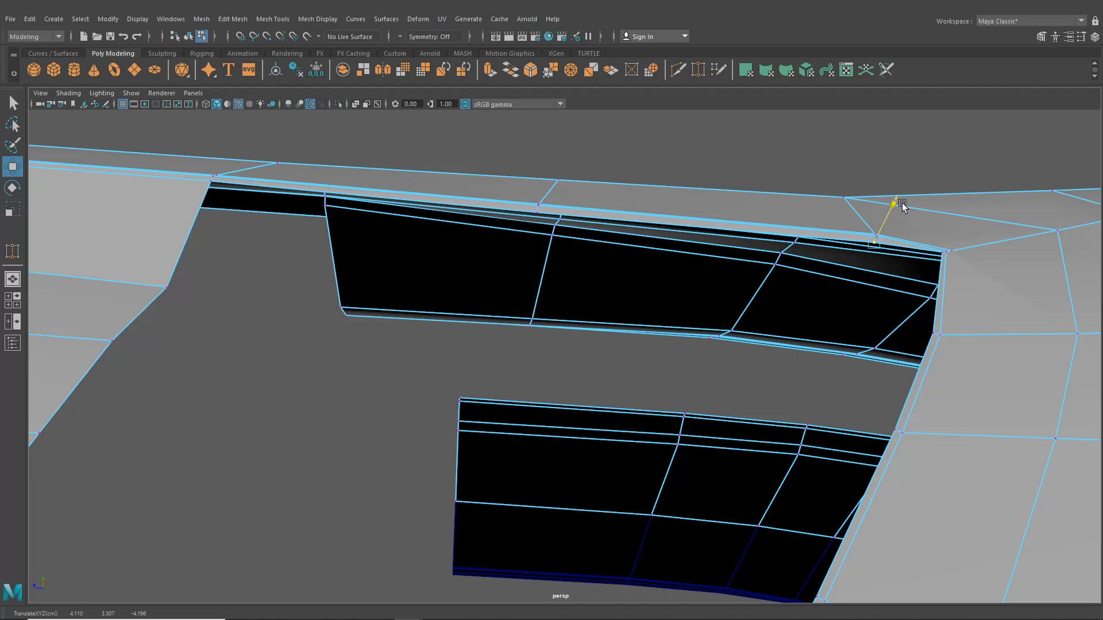
left_click(935, 259)
mouse_move(958, 231)
left_mouse_down()
mouse_move(954, 240)
mouse_move(957, 230)
left_mouse_up()
Push the inner vertices near the vent's upper rear corner inward so the strip turns into the body.
left_click_drag(702, 317, 801, 357, "alt")
left_click(668, 263)
left_click_drag(701, 256, 701, 256)
left_click(758, 322)
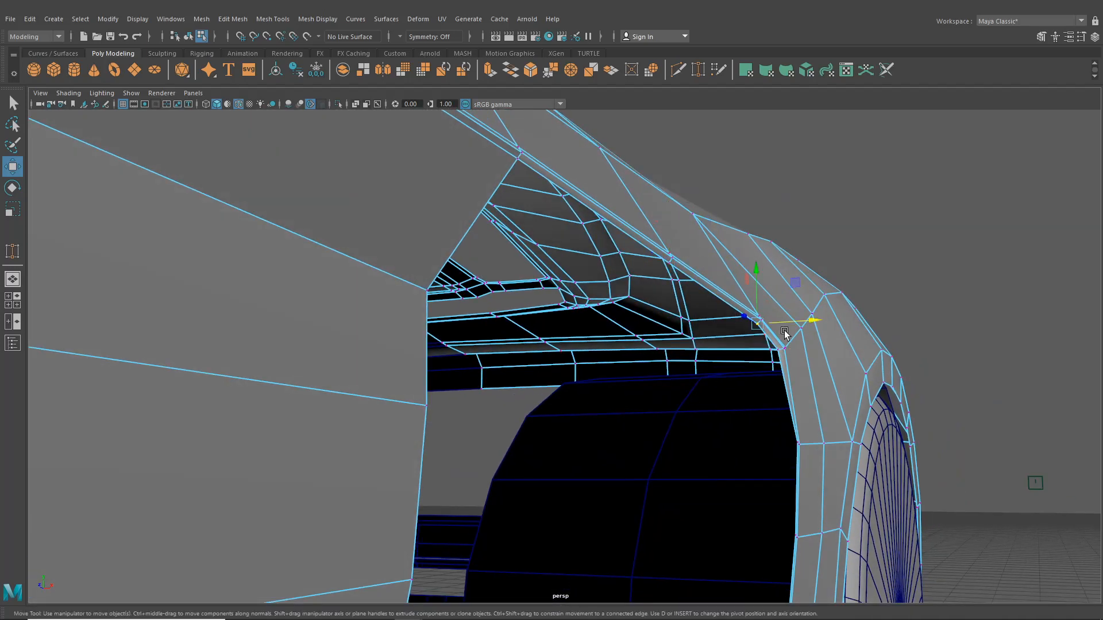
left_click_drag(799, 321, 796, 348)
left_click(777, 347)
Move the two inner vertices on the upper part of the vent's rear border sideways into the body.
middle_click_drag(799, 392, 724, 355, "alt")
left_click(718, 405)
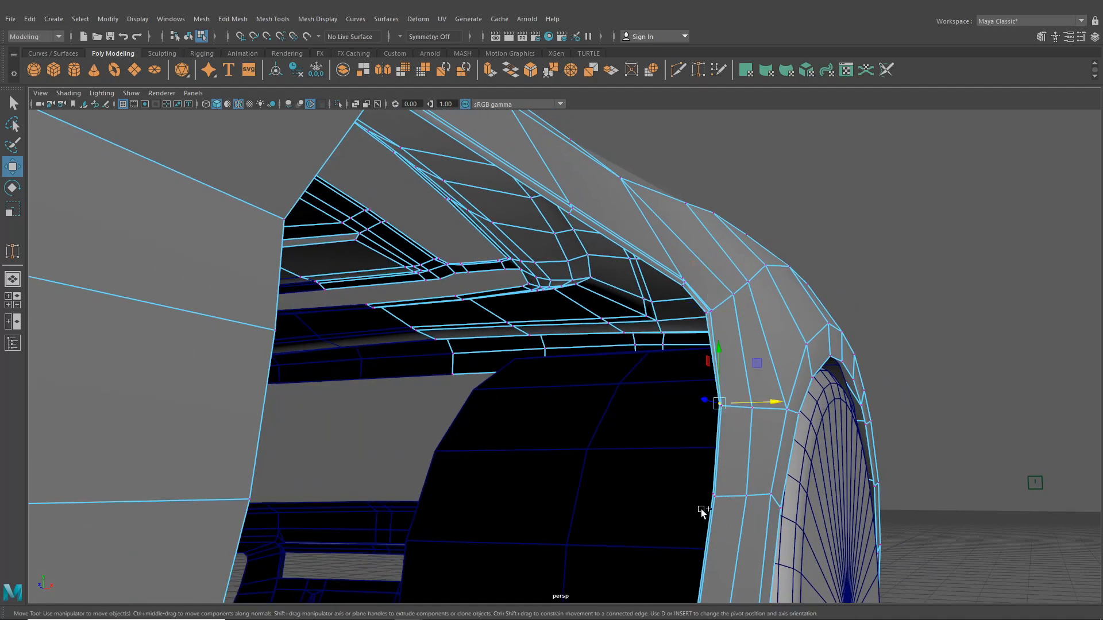
left_click(712, 495, "shift")
left_click_drag(768, 445, 763, 447)
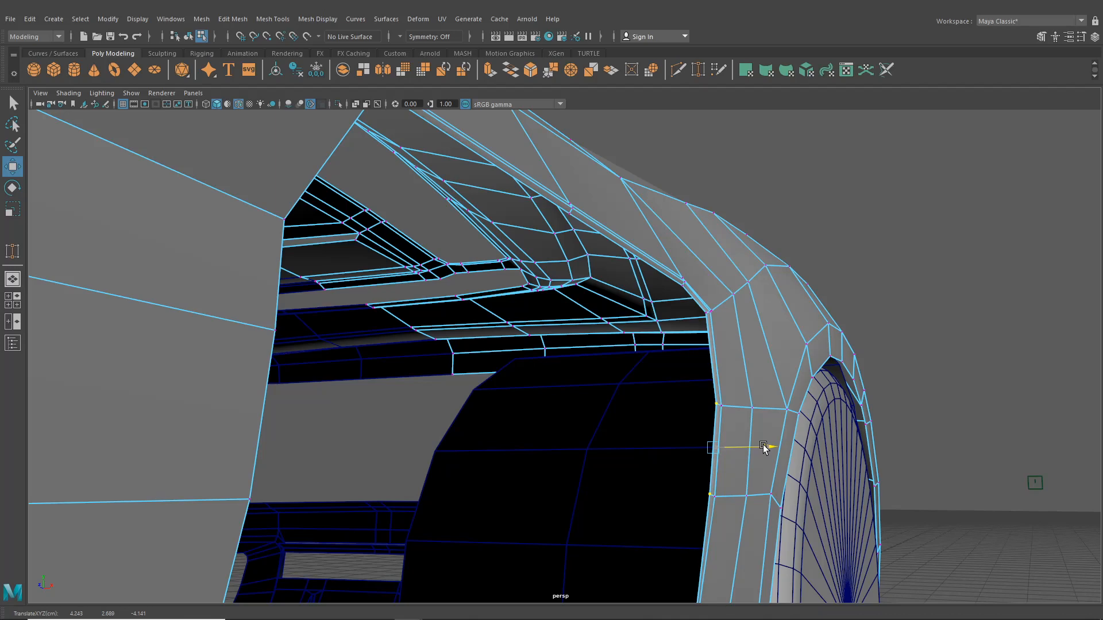
Move the next two inner vertices down the vent's rear border sideways into the body.
scroll(763, 452, "down", 3)
middle_click_drag(752, 454, 762, 345, "alt")
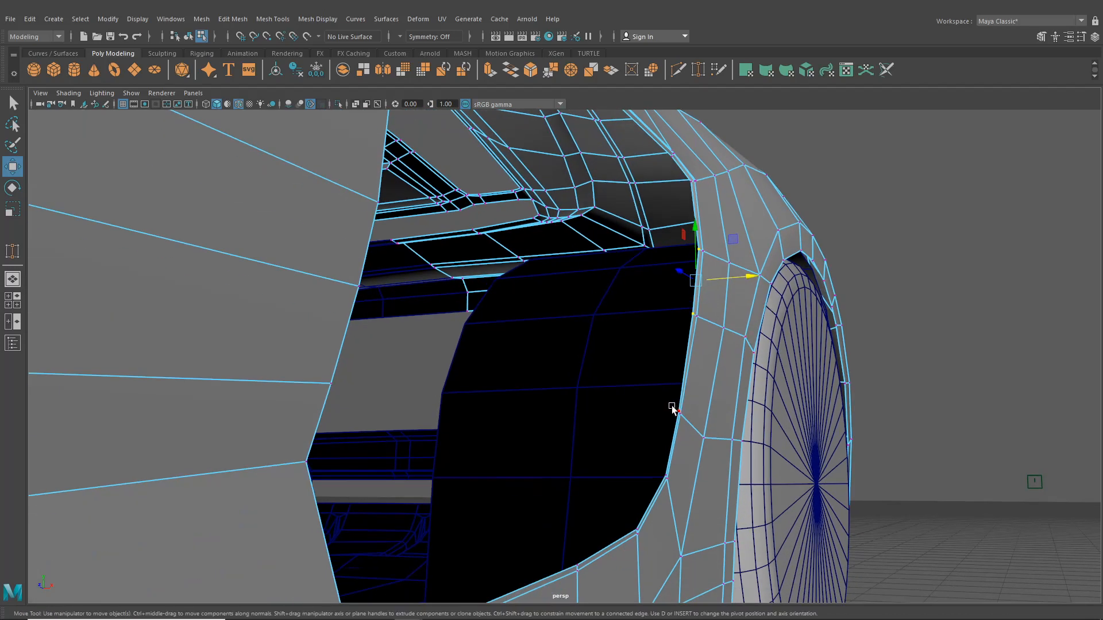
left_click(673, 409)
left_click(660, 476, "shift")
left_click_drag(721, 442, 680, 491)
middle_click_drag(681, 491, 735, 403, "alt")
left_click_drag(735, 402, 735, 342, "alt")
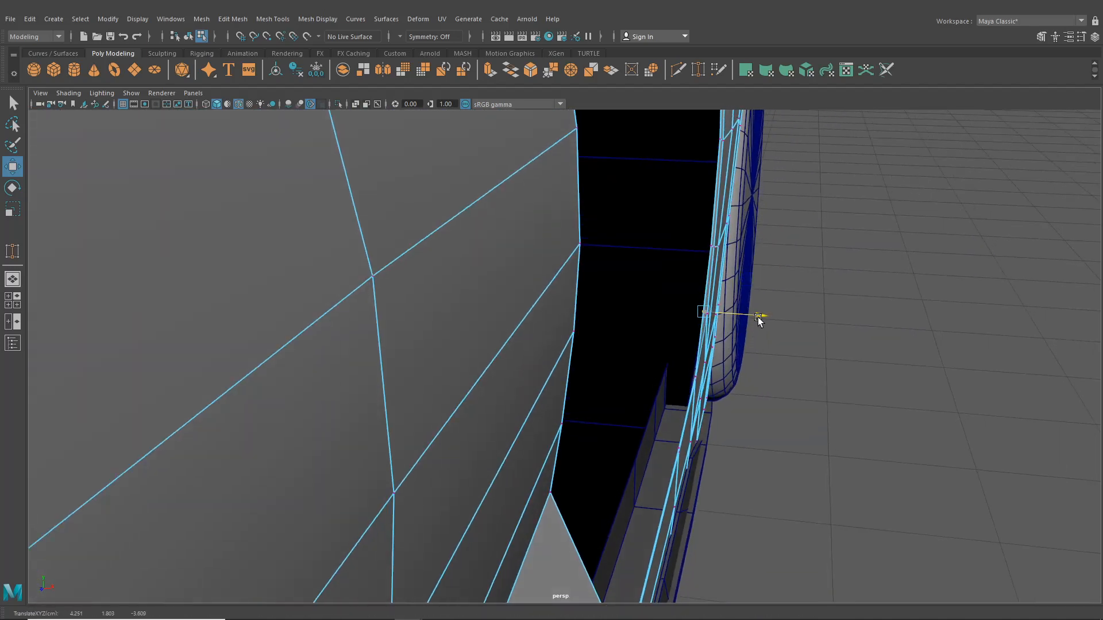
Weld the extruded strip's end vertex at the vent's lower front corner to the door corner vertex with Target Weld.
left_click_drag(677, 396, 542, 469, "alt")
key("y")
key("ctrl+z")
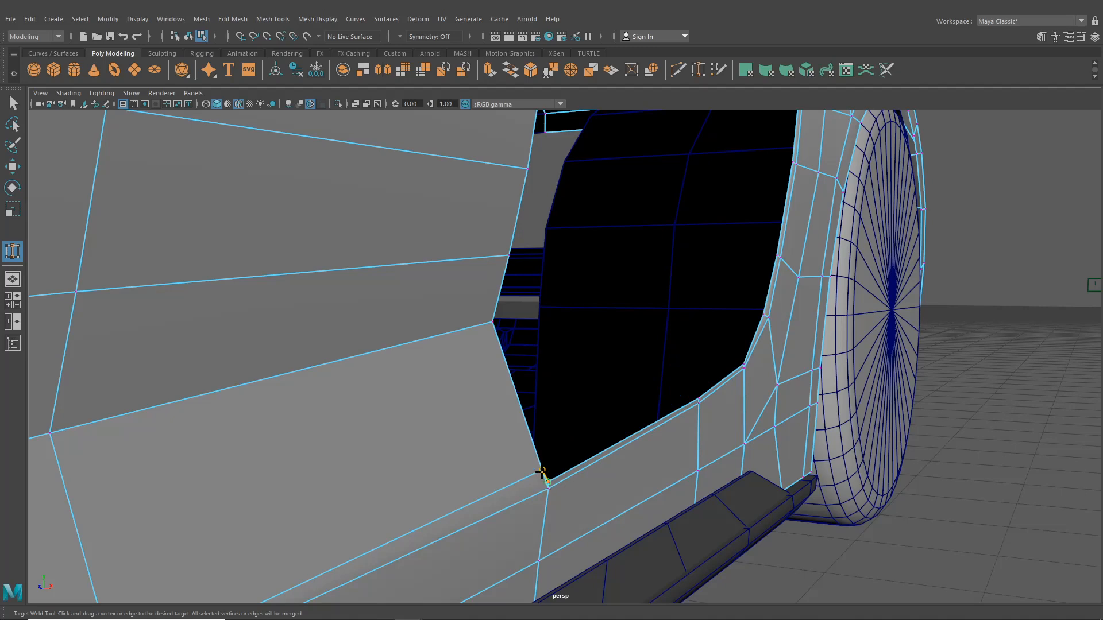
left_click_drag(541, 472, 542, 470)
key("w")
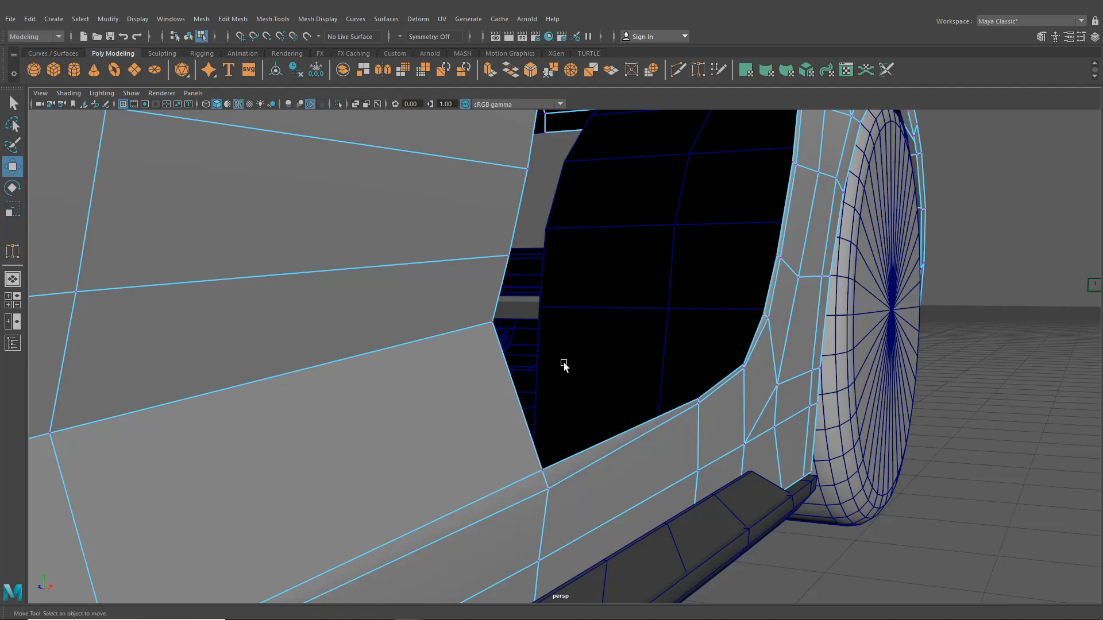
Adjust the inner vertices sideways around the vent's lower rear curve to continue the inward rim.
left_click(695, 398)
left_click_drag(695, 398, 759, 405, "alt")
left_click_drag(759, 405, 752, 405, "alt")
left_click(720, 351)
left_click_drag(744, 353, 751, 349, "alt")
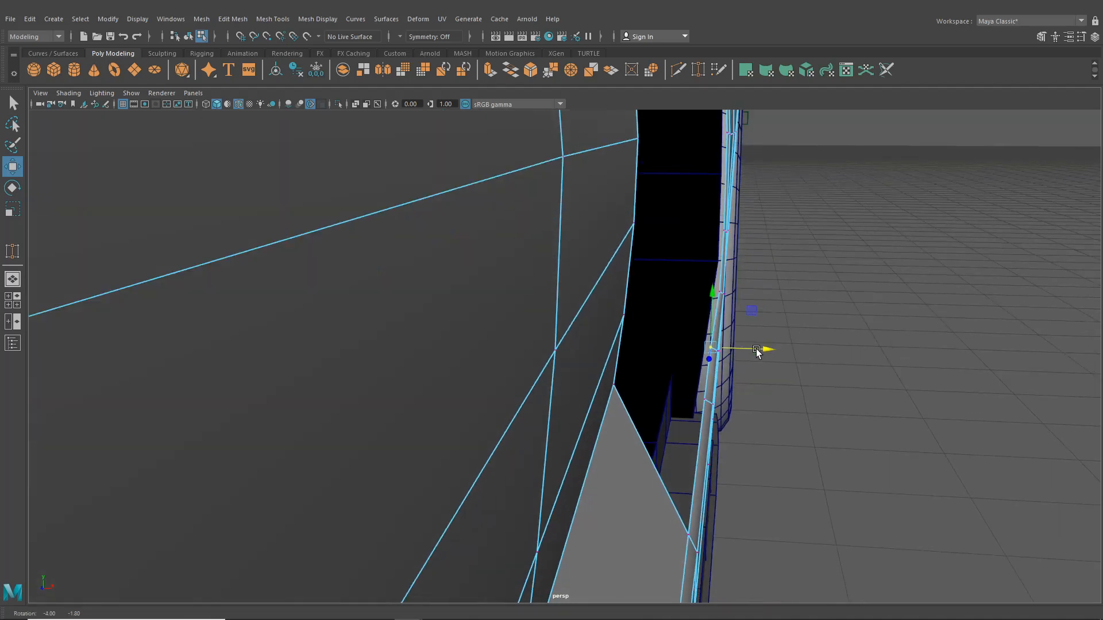
mouse_move(752, 286)
left_mouse_down("alt")
mouse_move(785, 326)
mouse_move(759, 295)
left_mouse_up("alt")
left_click(753, 313)
left_click(775, 247)
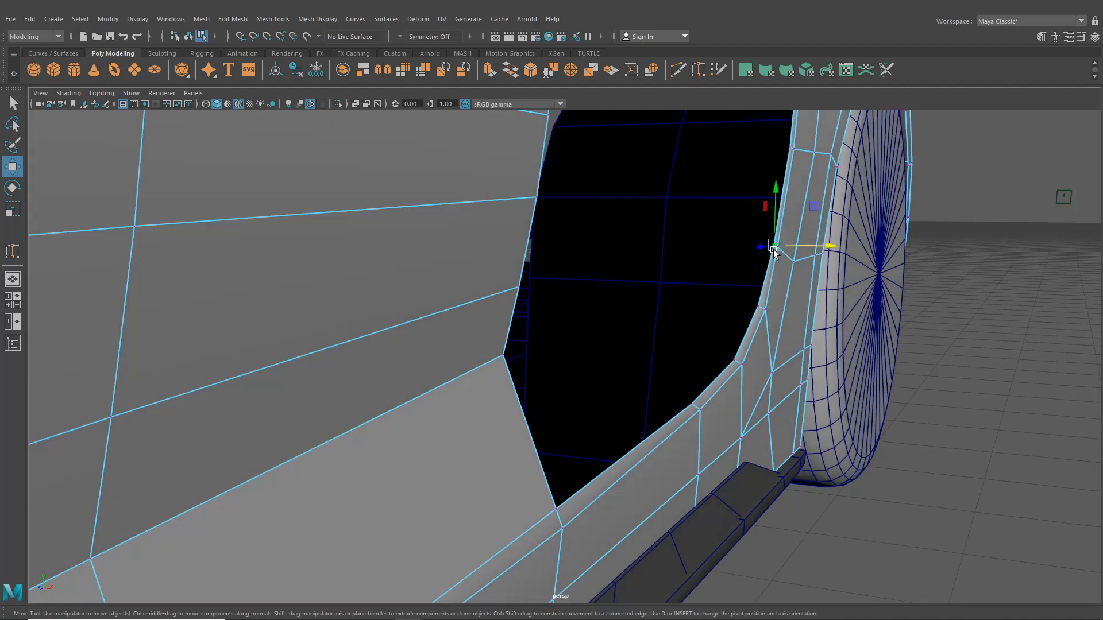
Raise the inner vertex in the middle of the vent's lower border onto the blueprint line in the side view.
left_click_drag(775, 248, 638, 402, "alt")
left_click(13, 302)
key("space")
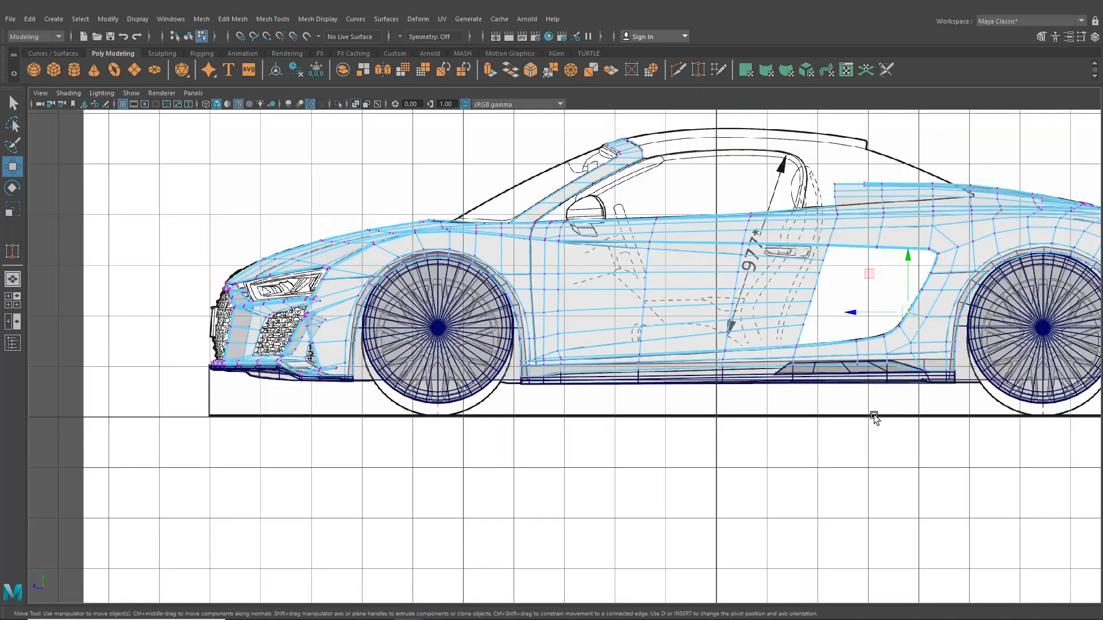
scroll(620, 431, "up", 10)
scroll(647, 446, "up", 3)
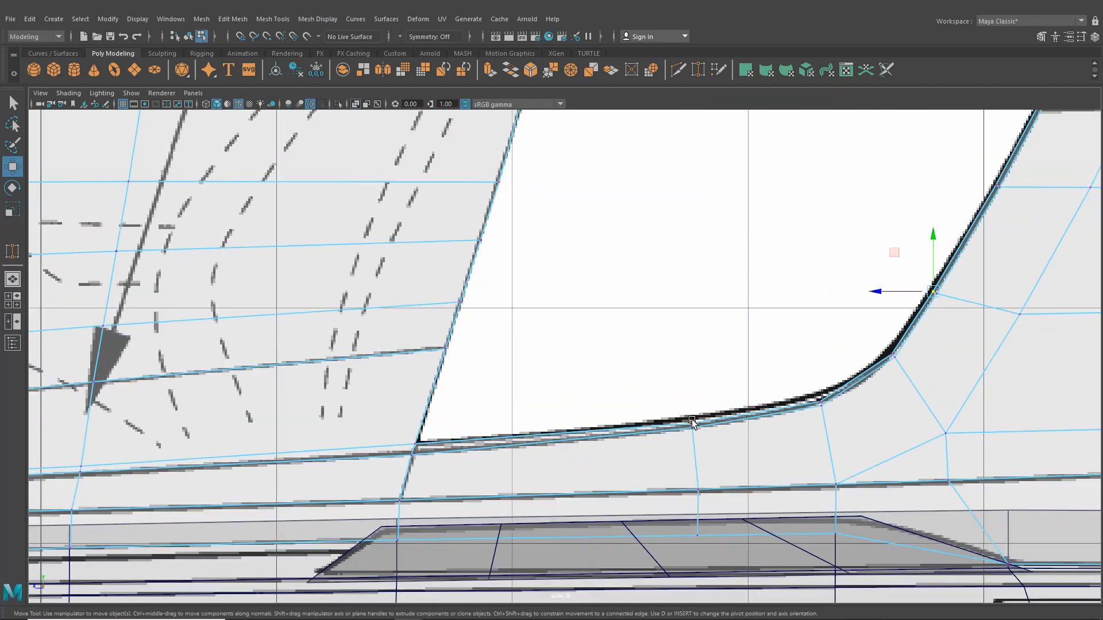
left_click(692, 423)
left_click_drag(692, 401, 690, 395)
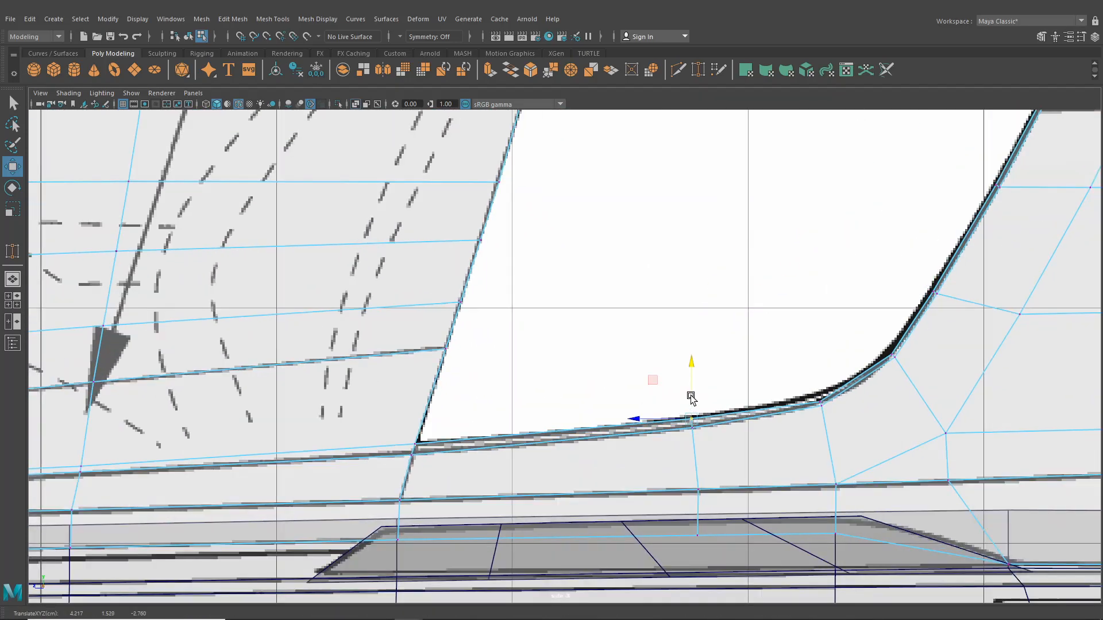
Move the next two inner vertices around the vent's lower rear curve onto the blueprint outline.
left_click(817, 402)
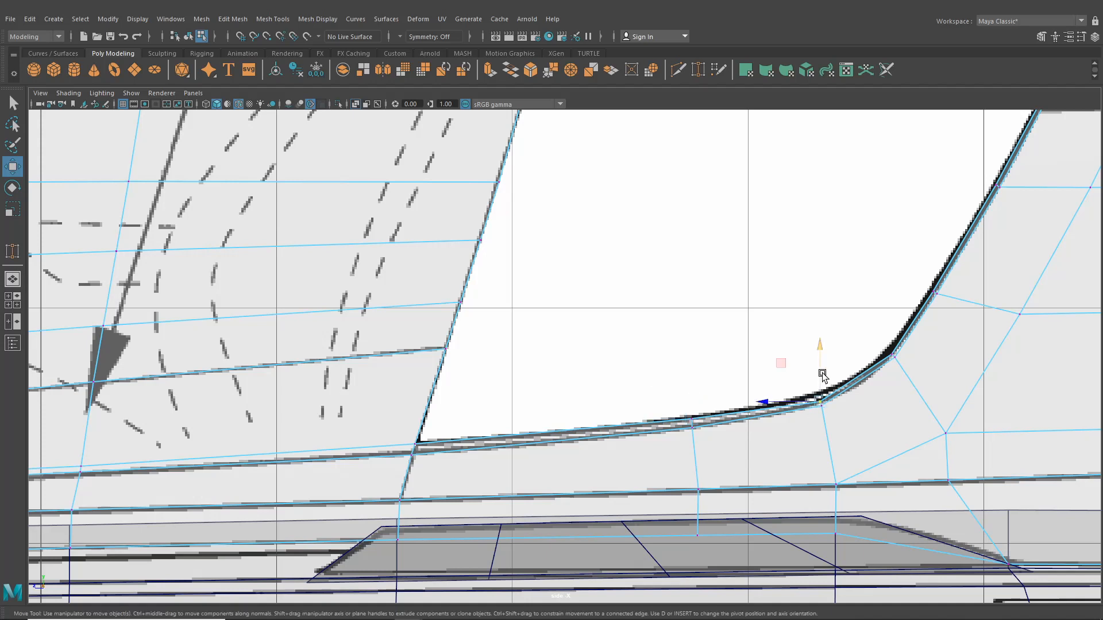
left_click(889, 355)
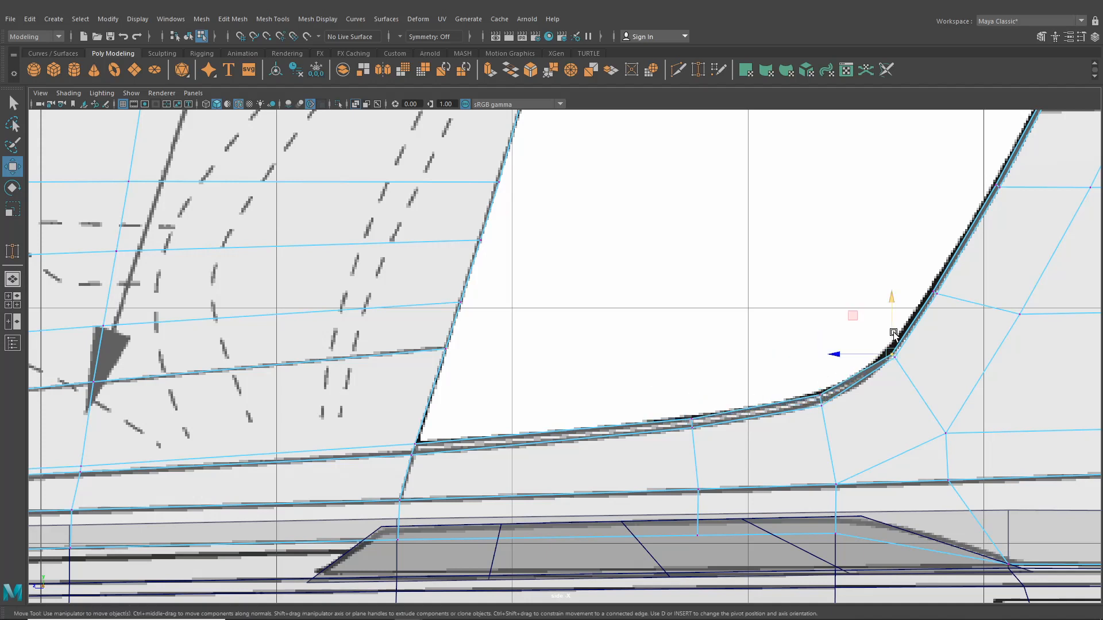
left_click_drag(888, 357, 885, 357)
left_click_drag(884, 359, 884, 359)
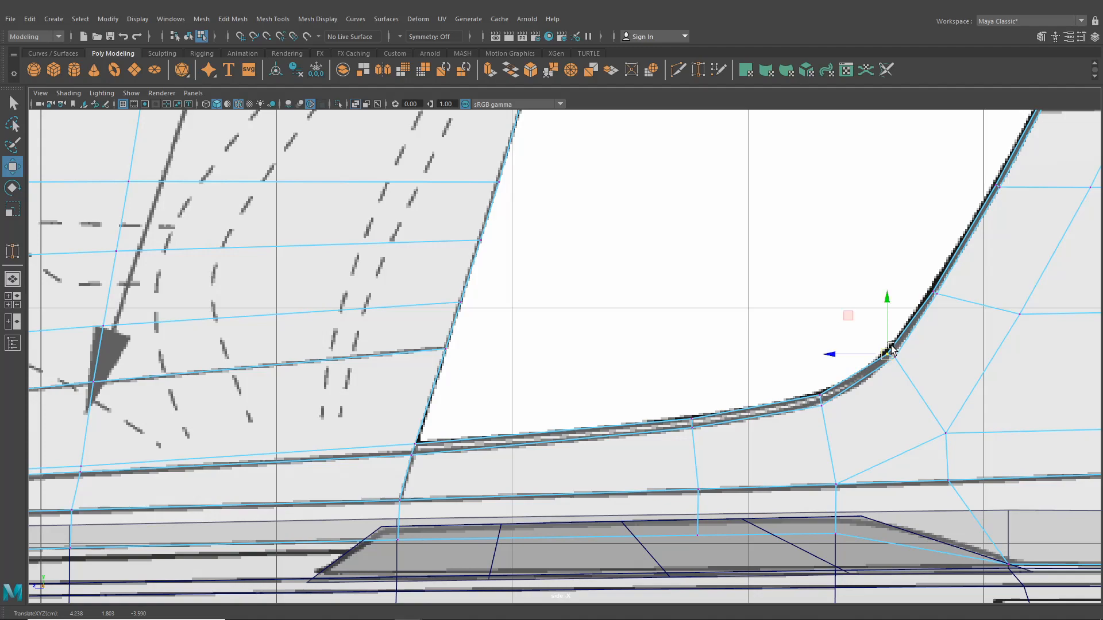
Insert an edge loop just below the vent's lower border, running along the door bottom and up the vent's rear side.
middle_click_drag(938, 280, 783, 481, "alt")
middle_click_drag(826, 375, 779, 449, "alt")
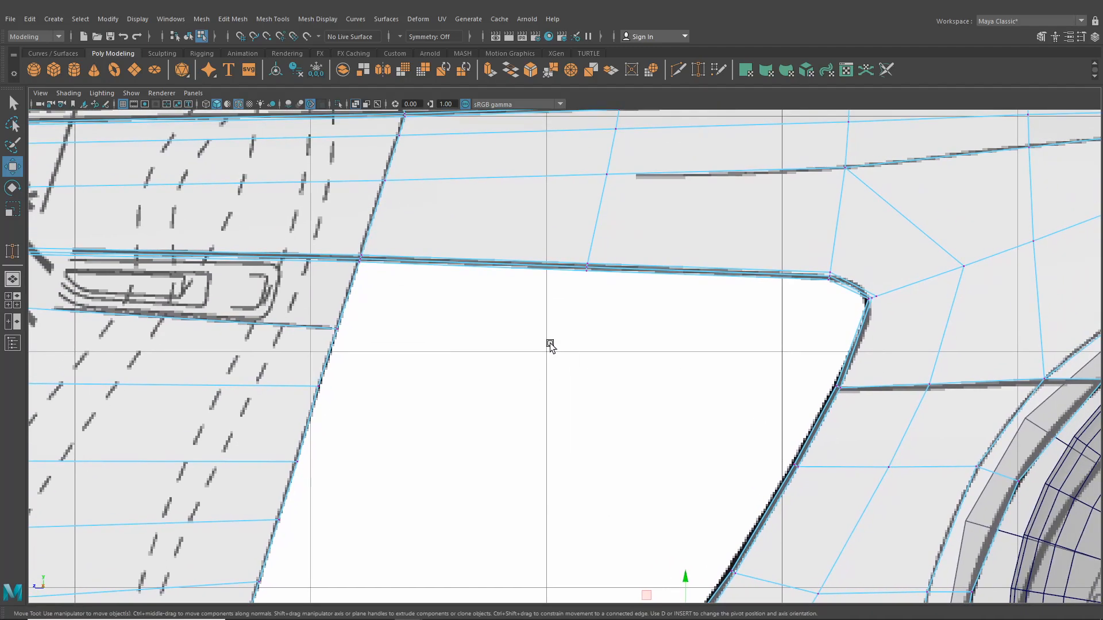
middle_click_drag(550, 401, 649, 260, "alt")
middle_click_drag(584, 387, 653, 305, "alt")
scroll(637, 356, "down", 7)
middle_click_drag(628, 377, 717, 360, "alt")
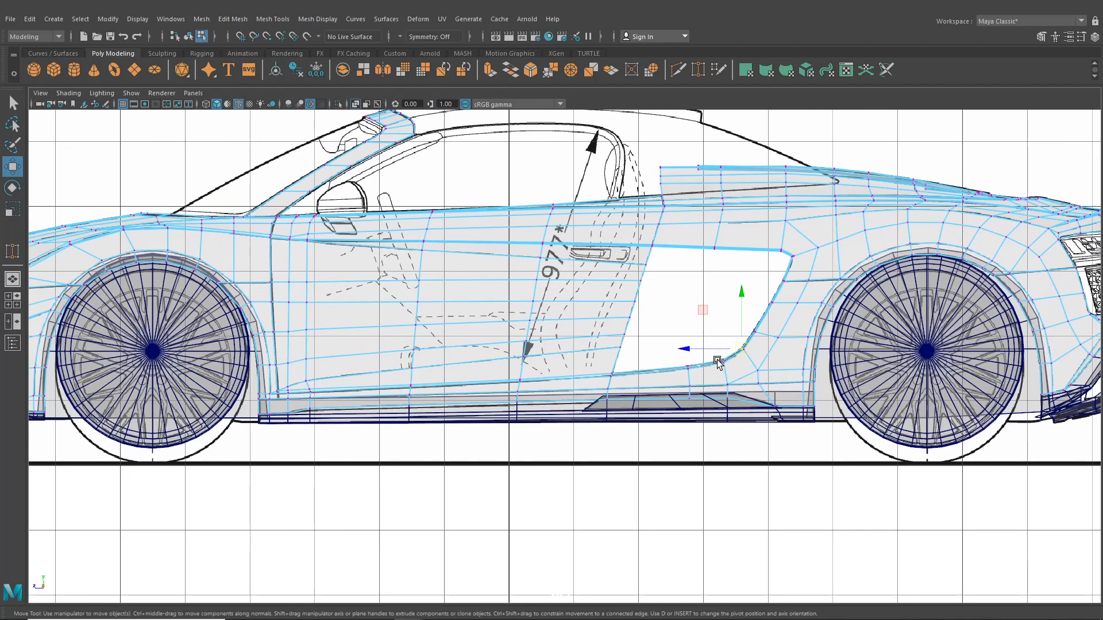
scroll(717, 361, "up", 5)
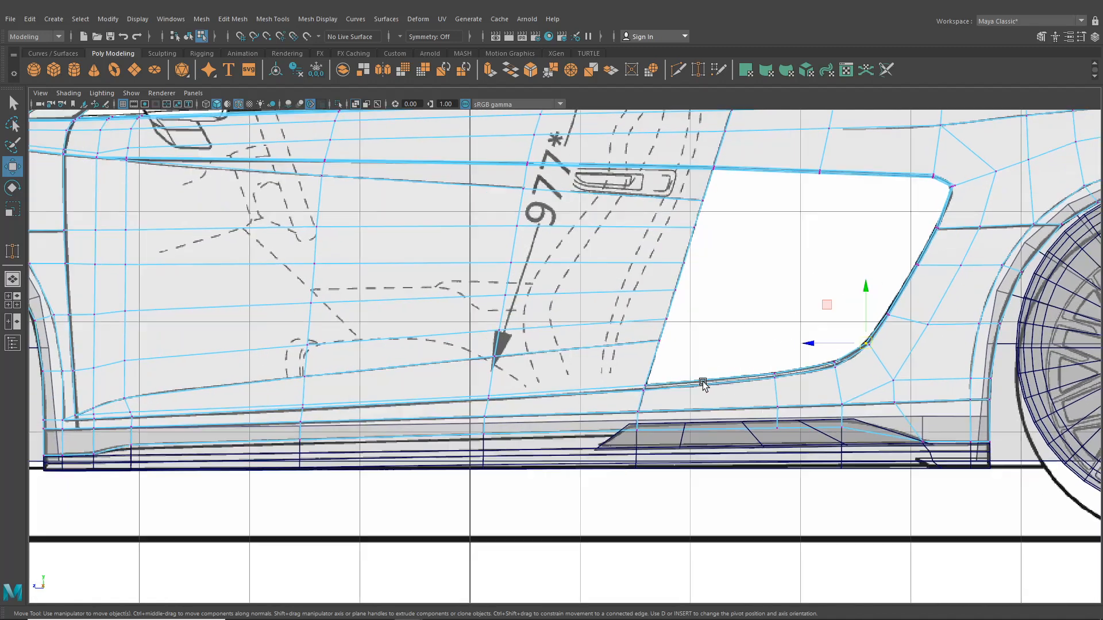
left_click(273, 18)
left_click(293, 106)
scroll(613, 372, "up", 2)
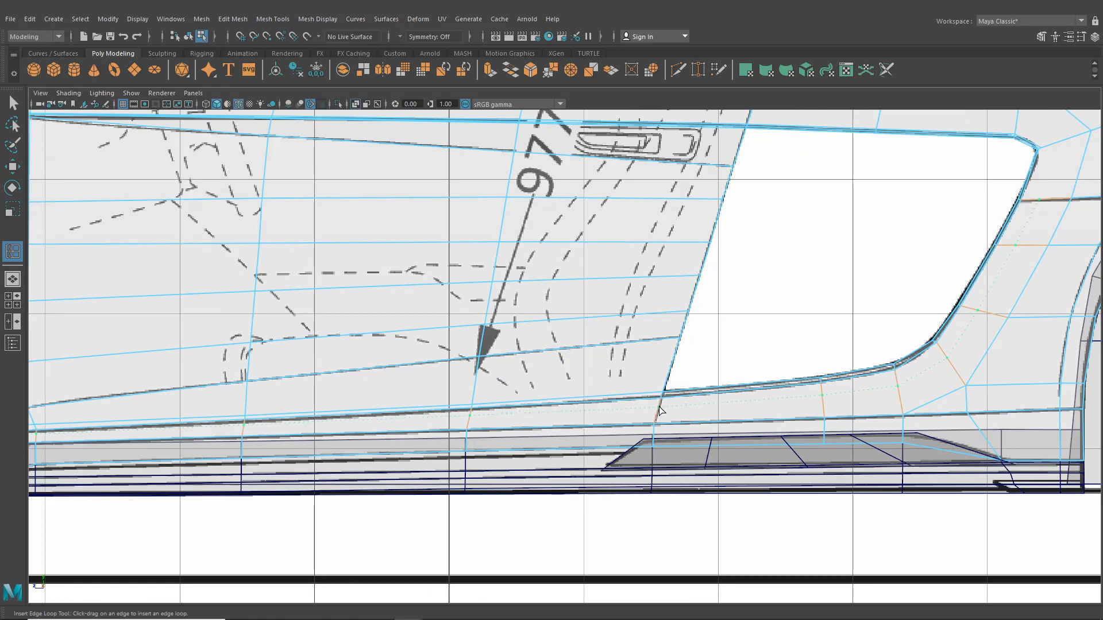
left_click(660, 410)
Delete the new loop's edges behind and below the vent opening.
middle_click_drag(821, 376, 635, 383, "alt")
left_click(12, 103)
right_click_drag(627, 414, 638, 257)
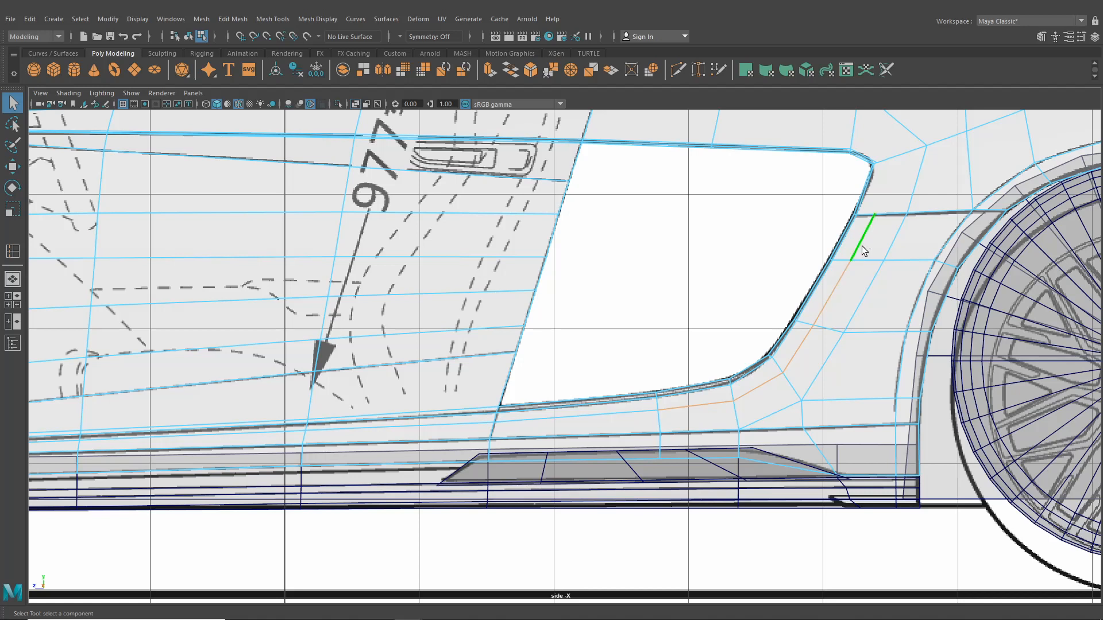
key("Delete")
key("w")
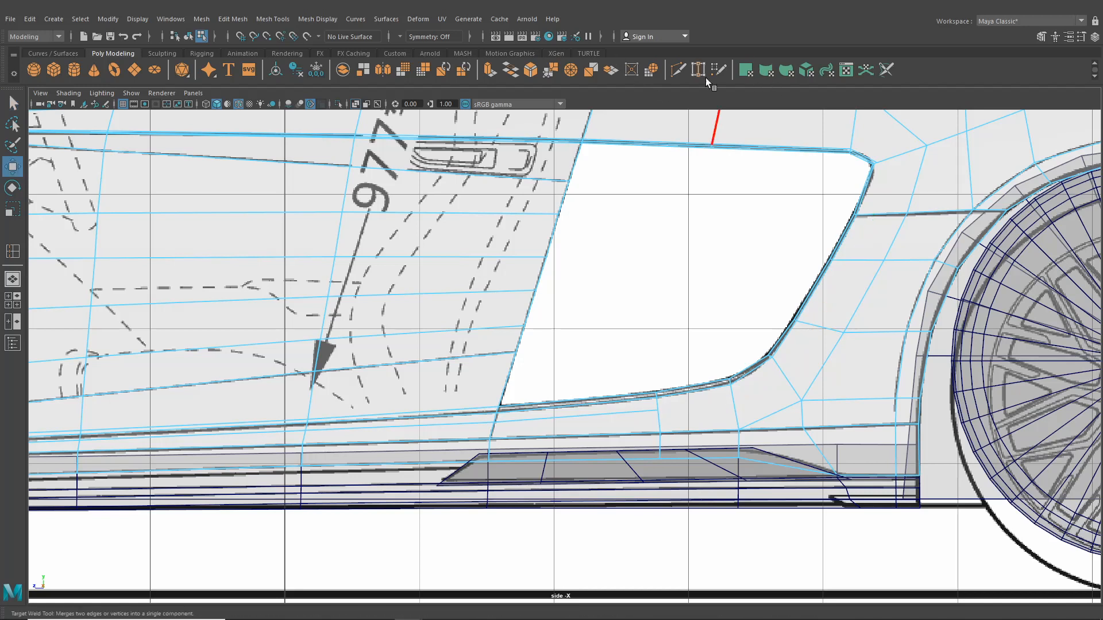
left_click(607, 422)
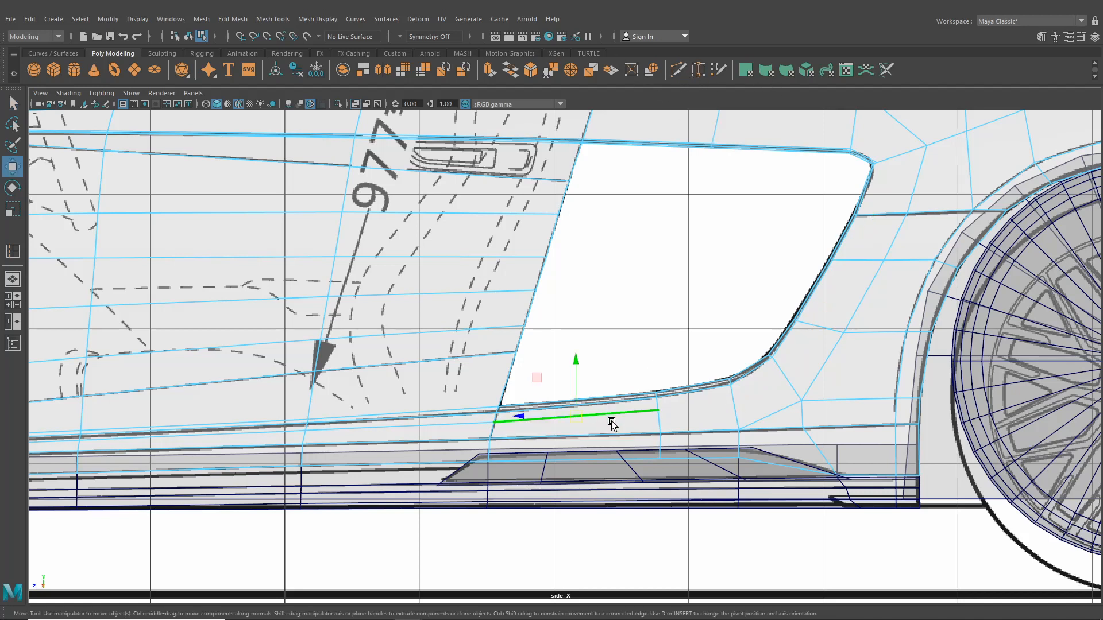
key("Delete")
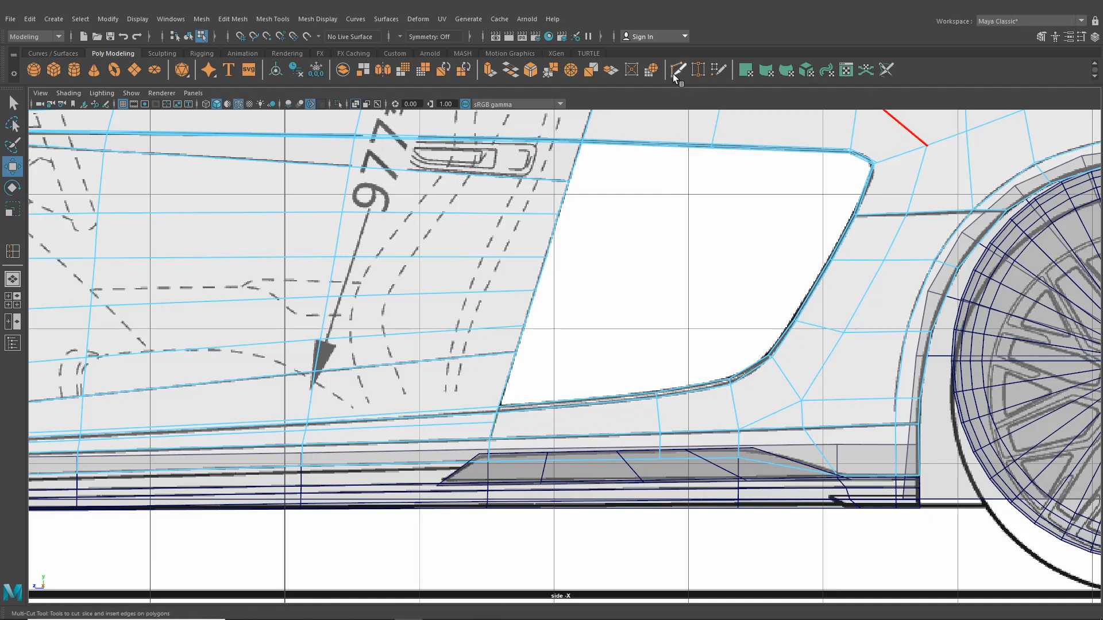
Start a Multi-Cut line at the vent's upper rear corner and place its points down the upper rear border, close to the edge.
left_click(677, 73)
middle_click_drag(692, 248, 691, 249, "alt")
scroll(689, 254, "up", 1)
middle_click_drag(667, 310, 513, 422, "alt")
scroll(625, 374, "up", 6)
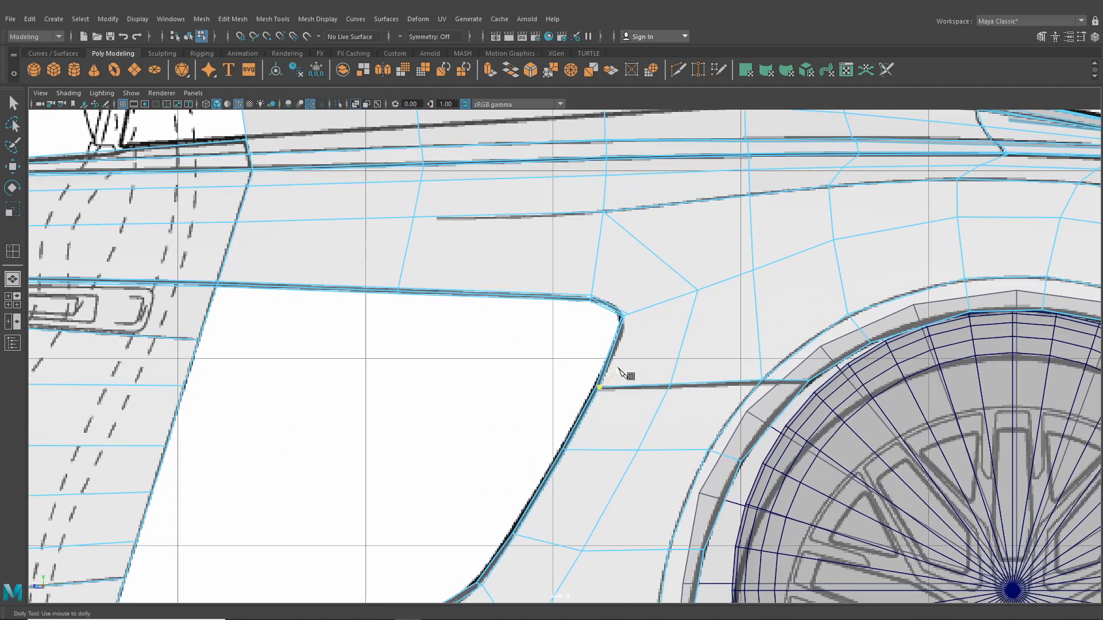
left_click(664, 297)
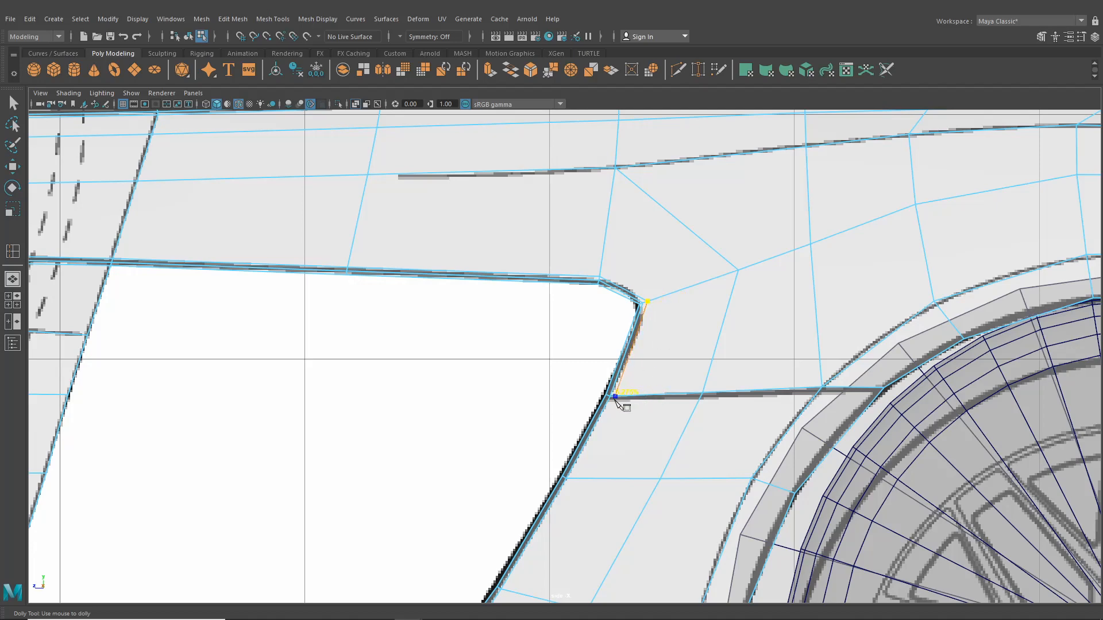
middle_click_drag(606, 443, 622, 430, "alt")
scroll(626, 428, "up", 2)
left_click(653, 392)
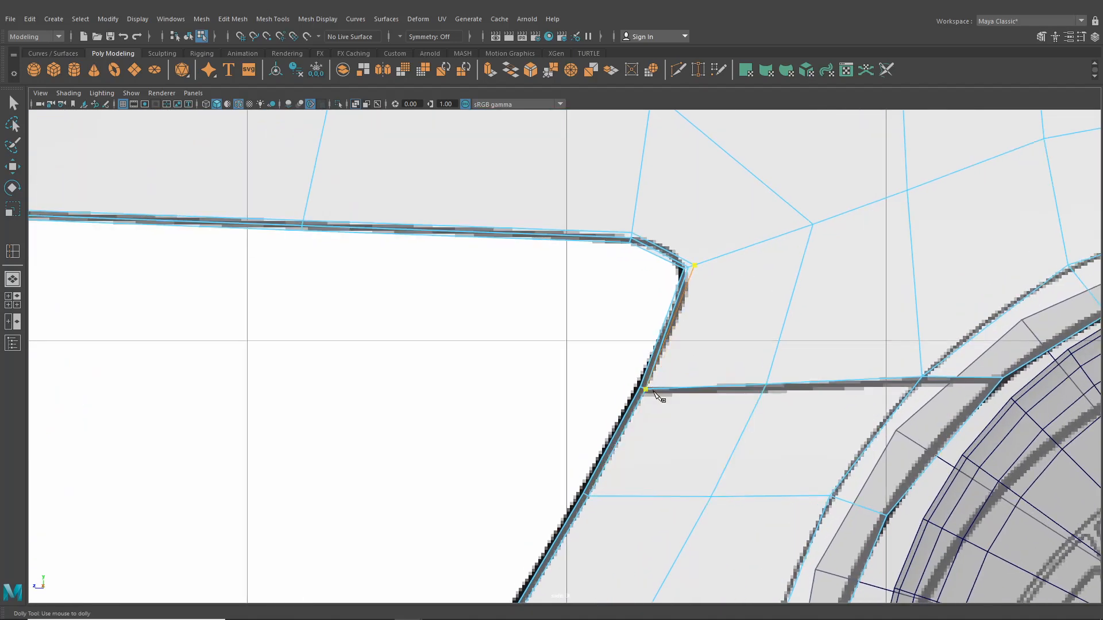
mouse_move(653, 392)
left_mouse_down()
mouse_move(665, 394)
mouse_move(649, 390)
left_mouse_up()
key("ctrl+z")
left_click_drag(610, 498, 593, 499)
Continue the Multi-Cut line close to the border around the vent's lower rear curve and onto its lower edge.
middle_click_drag(594, 498, 693, 242, "alt")
left_click(613, 387)
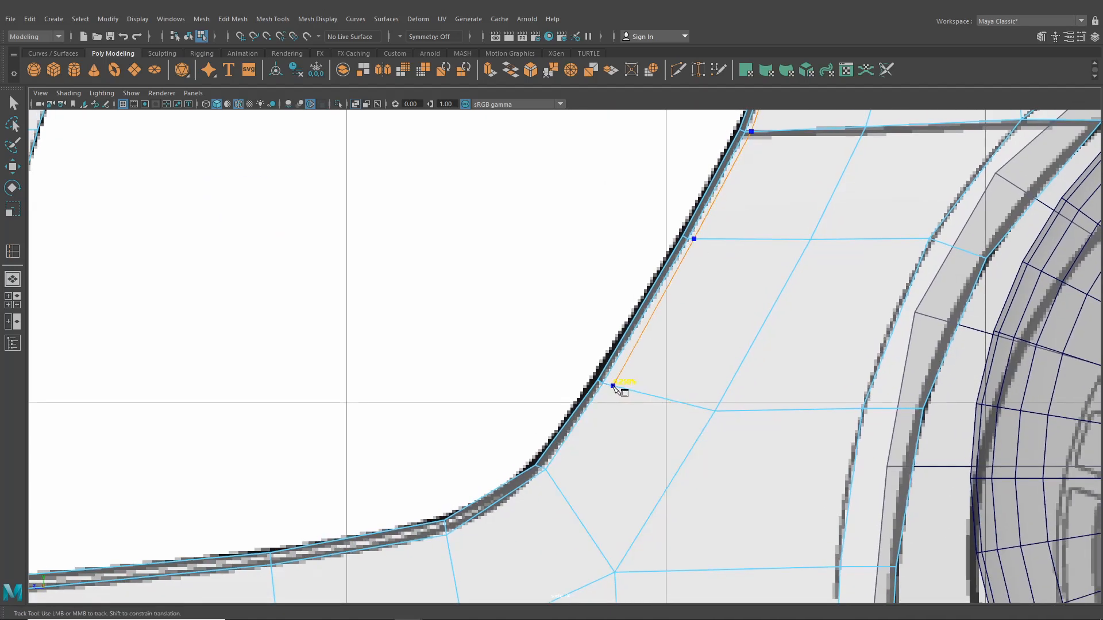
left_click_drag(614, 387, 608, 385)
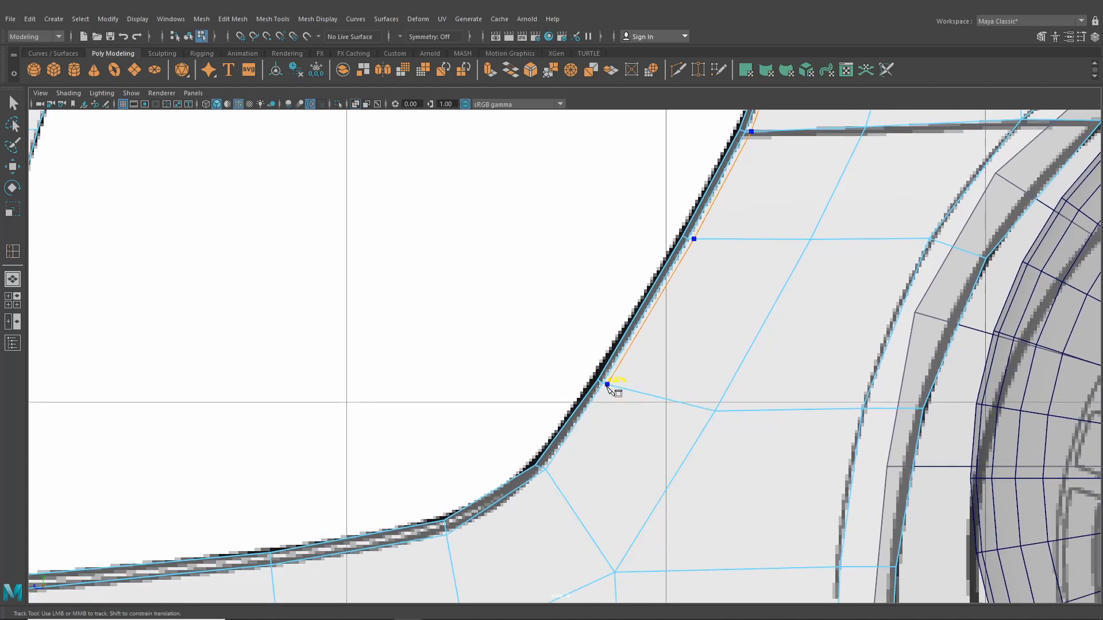
left_click(548, 474)
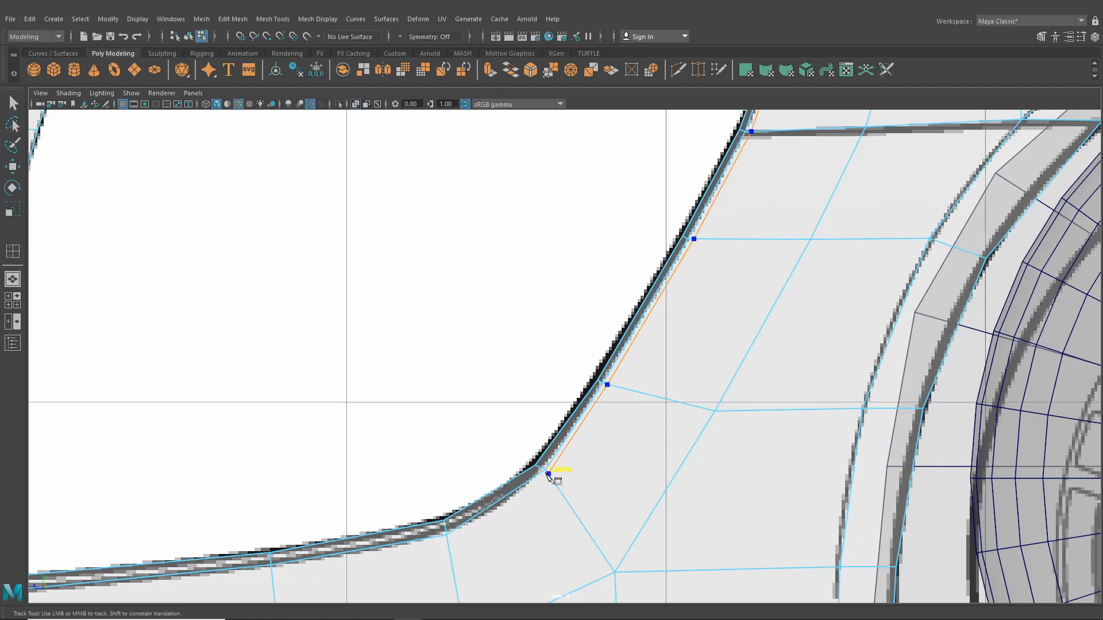
left_click(448, 540)
middle_click_drag(447, 541, 774, 443, "alt")
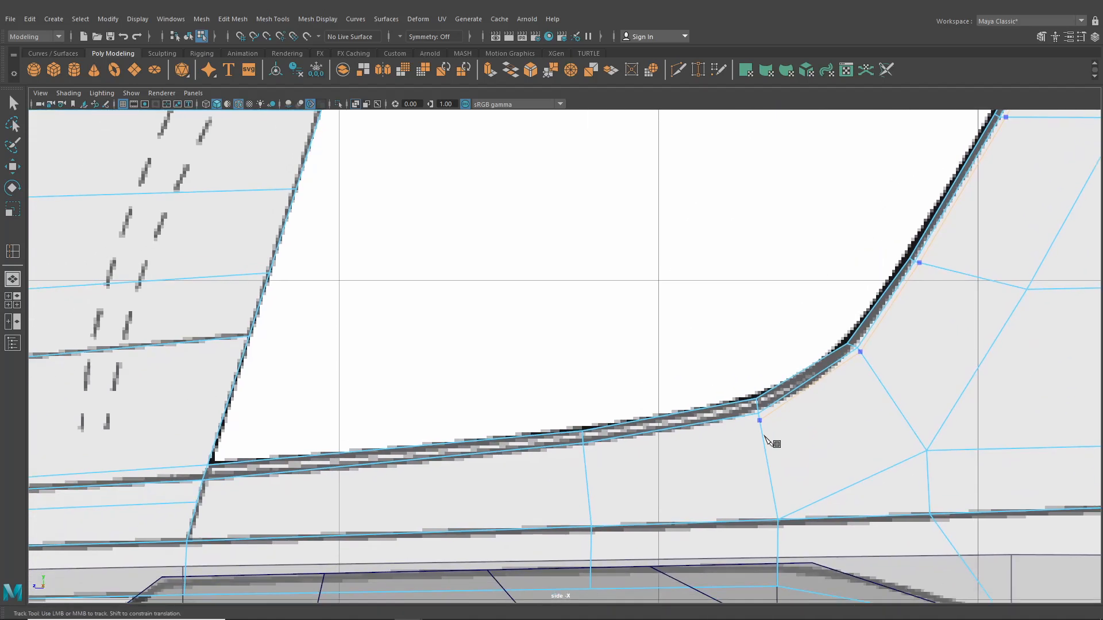
left_click(584, 454)
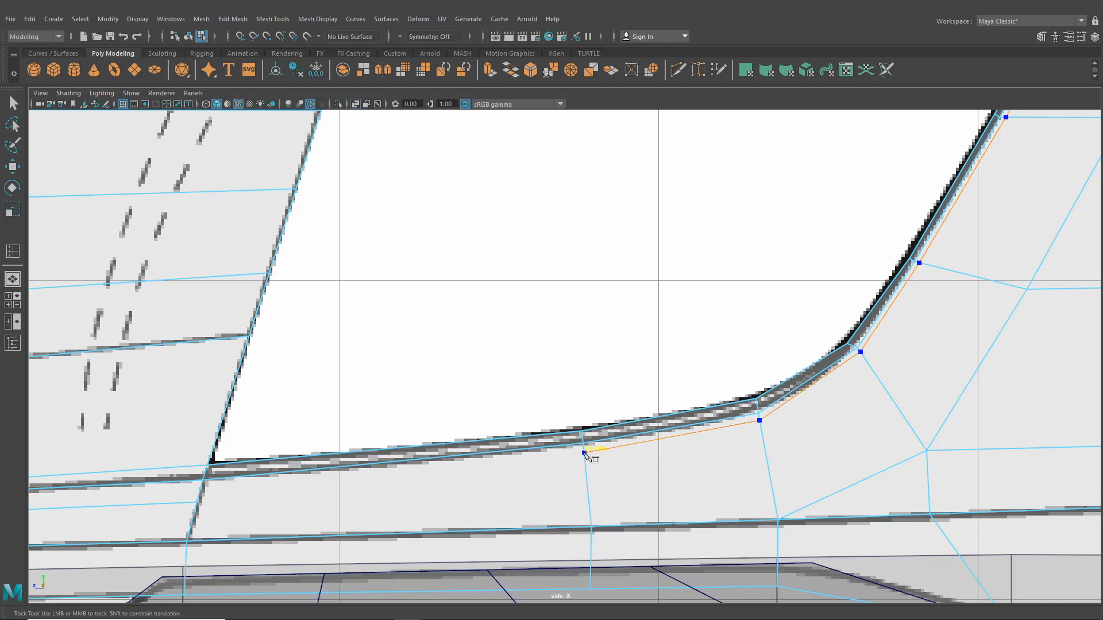
middle_click_drag(209, 492, 487, 436, "alt")
key("a")
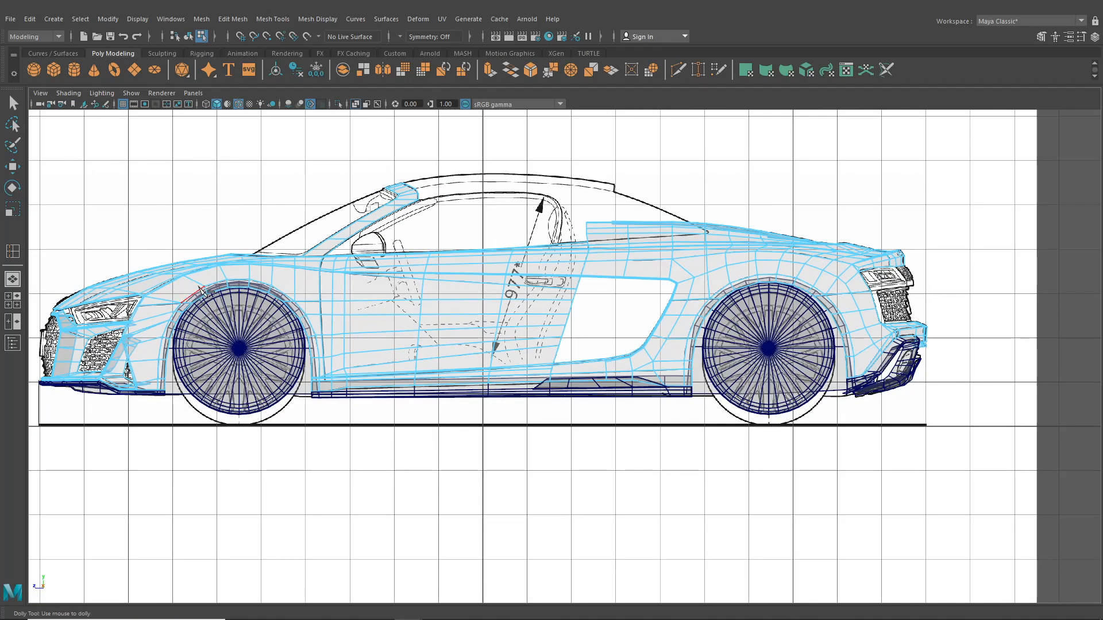
Delete the remaining part of the inserted edge loop along the bottom of the door.
left_click(13, 279)
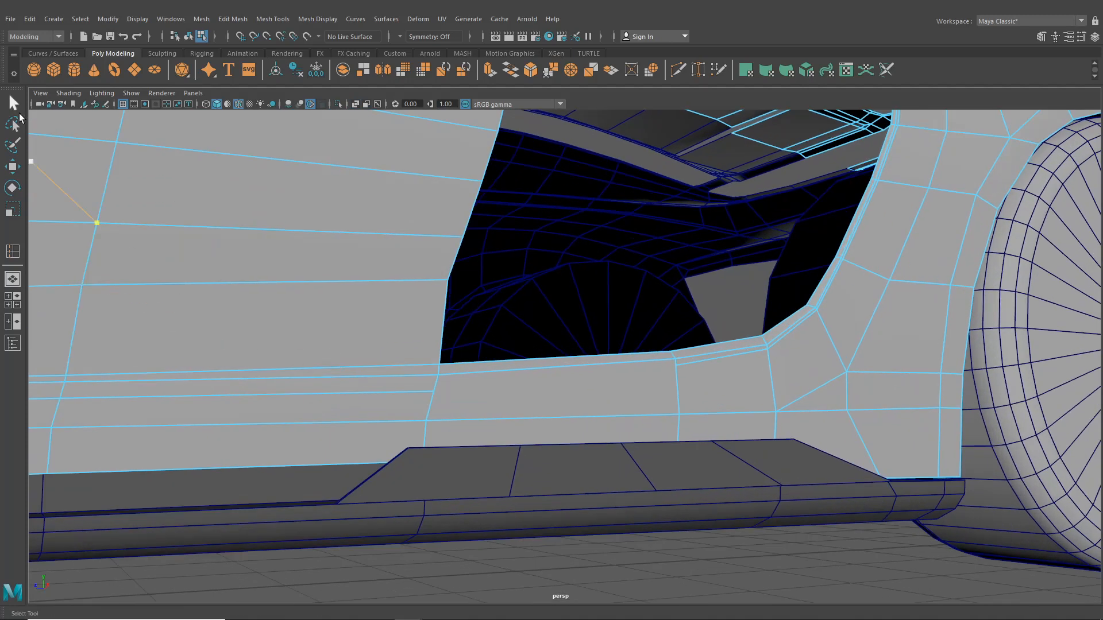
key("q")
middle_click_drag(289, 341, 636, 319, "alt")
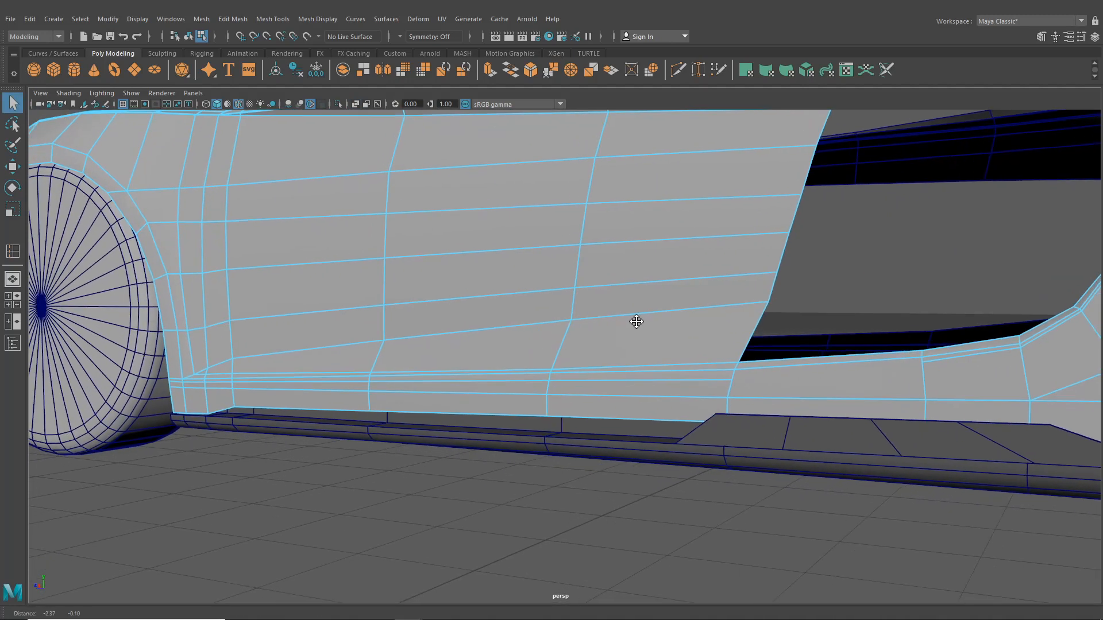
double_click(446, 381)
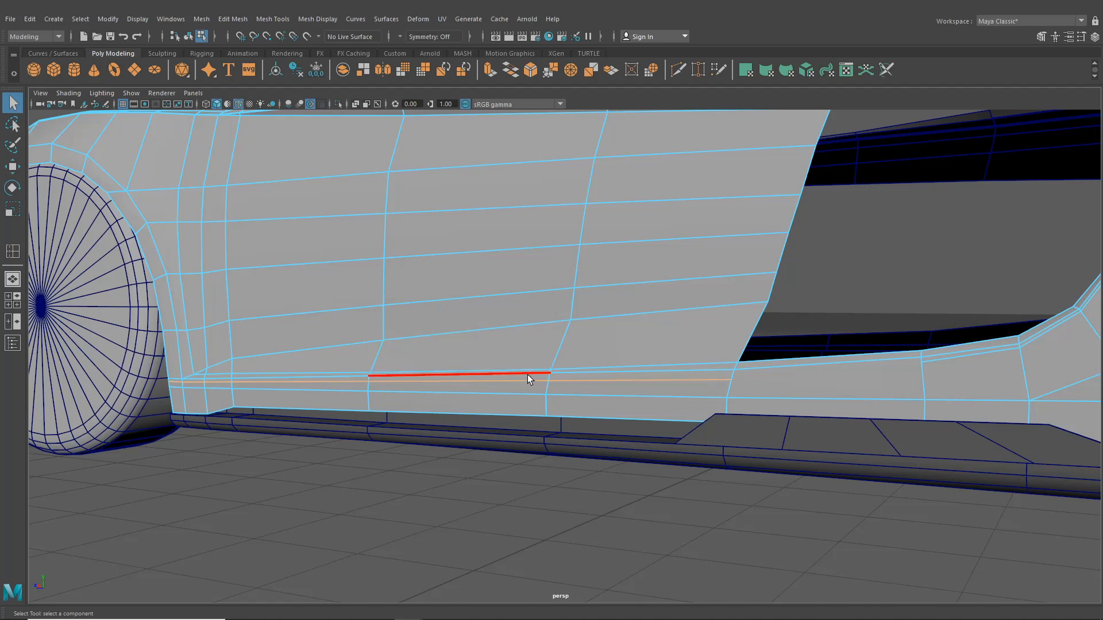
key("Delete")
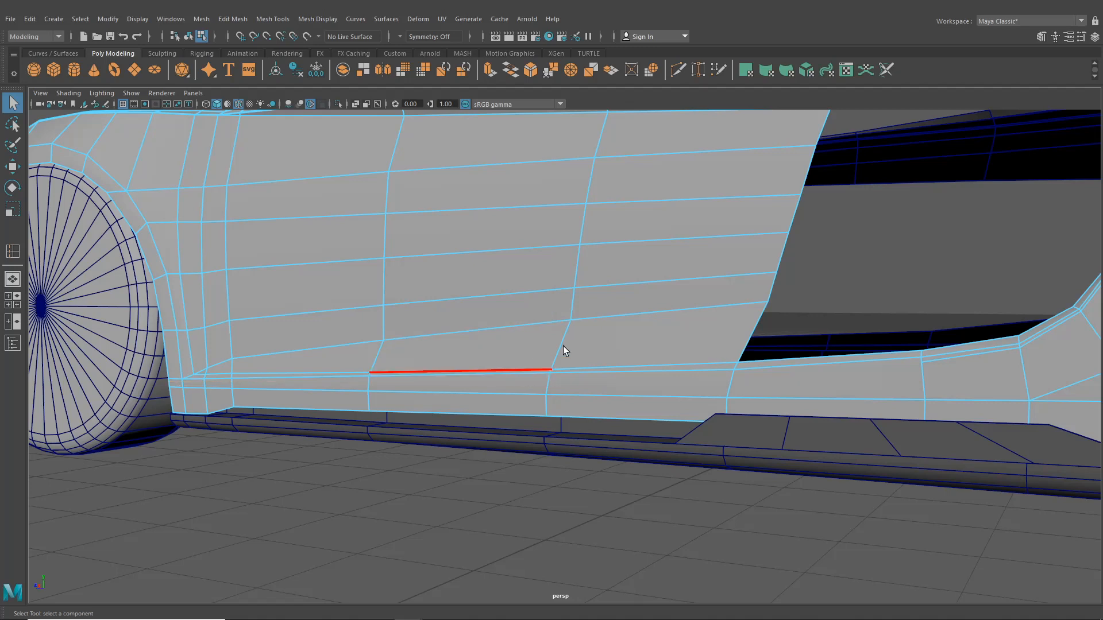
Cut a supporting edge with Multi-Cut just below the vent's lower border, from the rear curve to the lower front corner.
left_click_drag(561, 347, 498, 408, "alt")
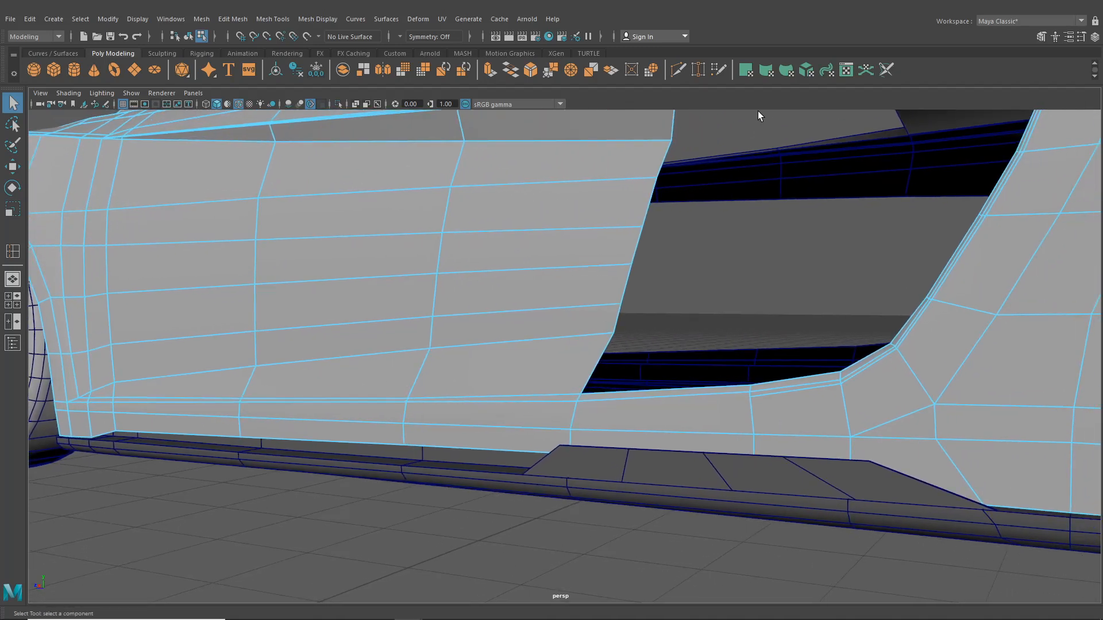
middle_click_drag(743, 362, 728, 388, "alt")
right_click_drag(727, 387, 374, 249, "alt")
key("q")
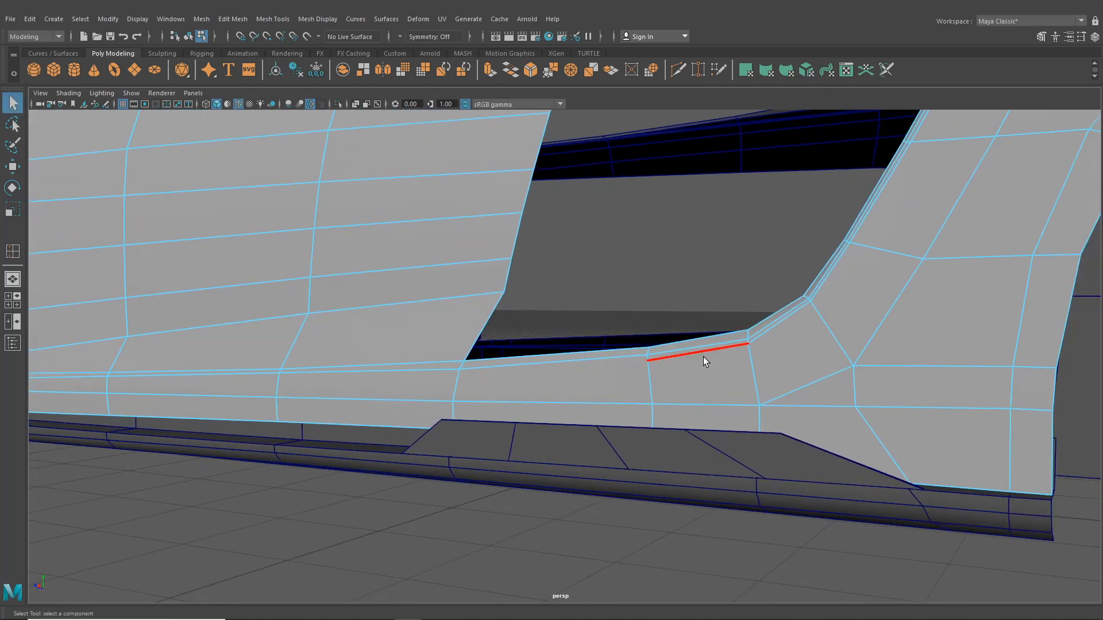
middle_click_drag(706, 361, 511, 365, "alt")
left_click(678, 70)
right_click_drag(551, 322, 620, 365, "alt")
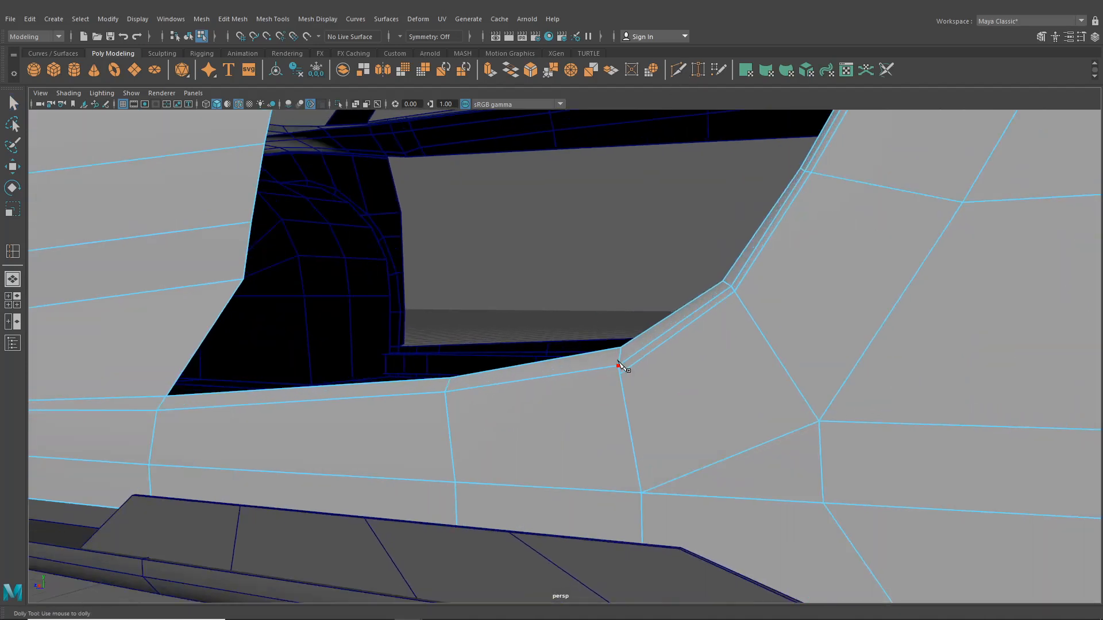
left_click(619, 375)
left_click(446, 398)
left_click(156, 417)
Continue the Multi-Cut line forward from the vent's lower front corner, just below the crease along the bottom of the door.
middle_click_drag(156, 419, 715, 398, "alt")
scroll(712, 399, "up", 2)
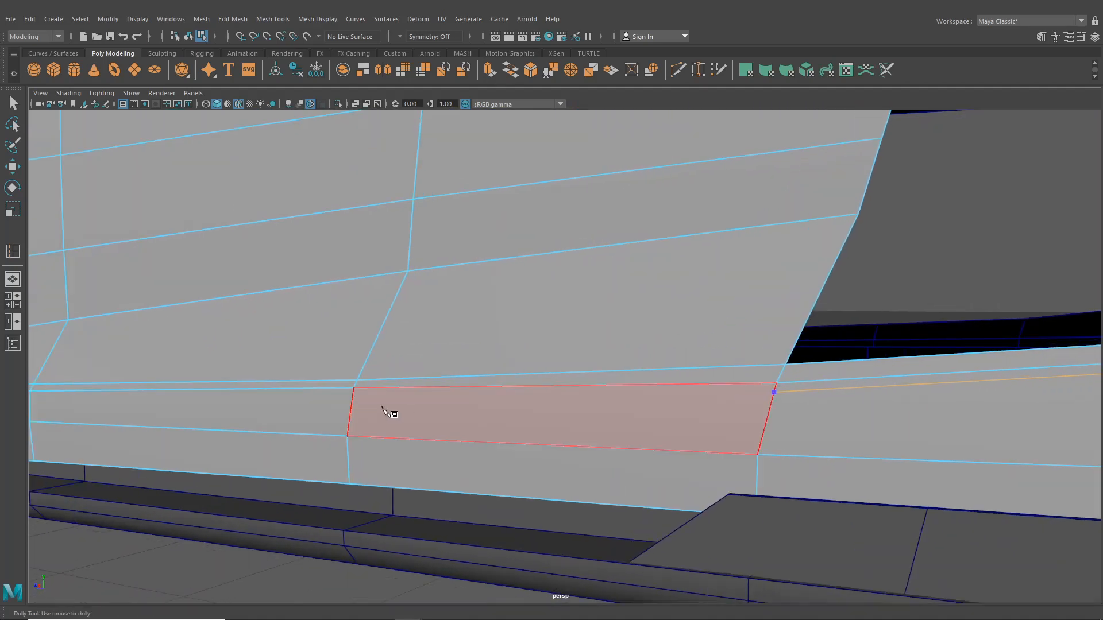
left_click(355, 393)
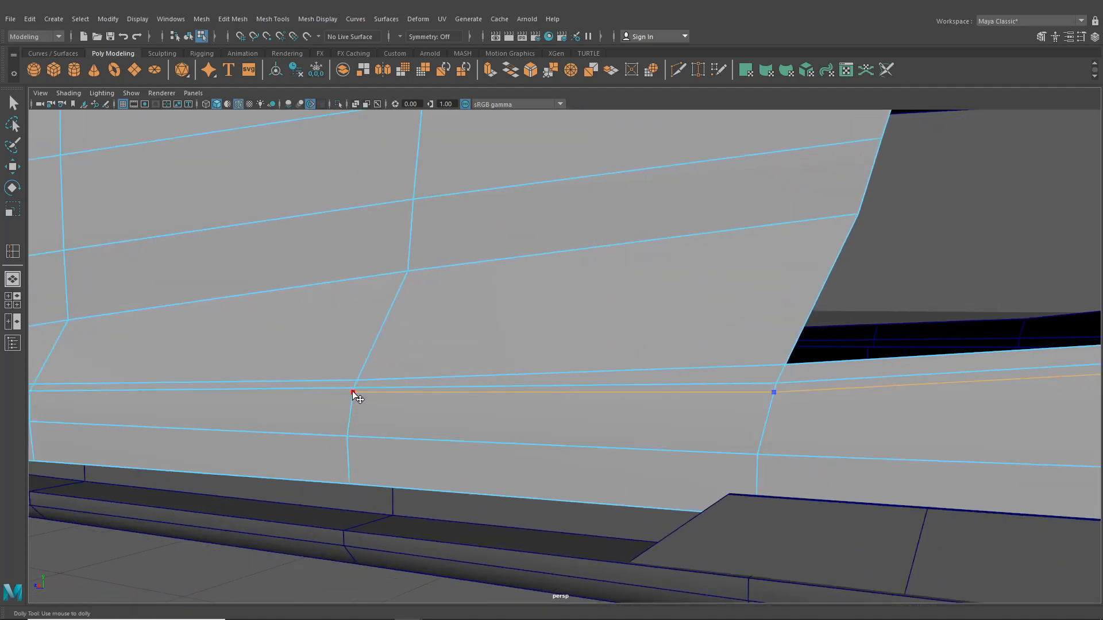
scroll(323, 433, "down", 5)
scroll(356, 438, "up", 3)
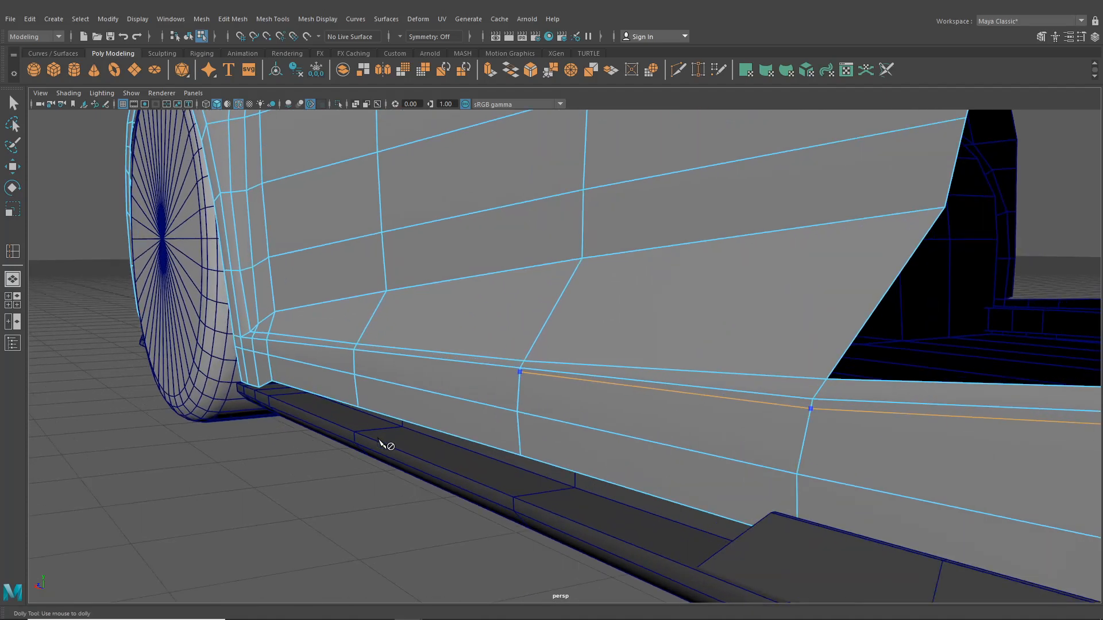
scroll(454, 405, "up", 3)
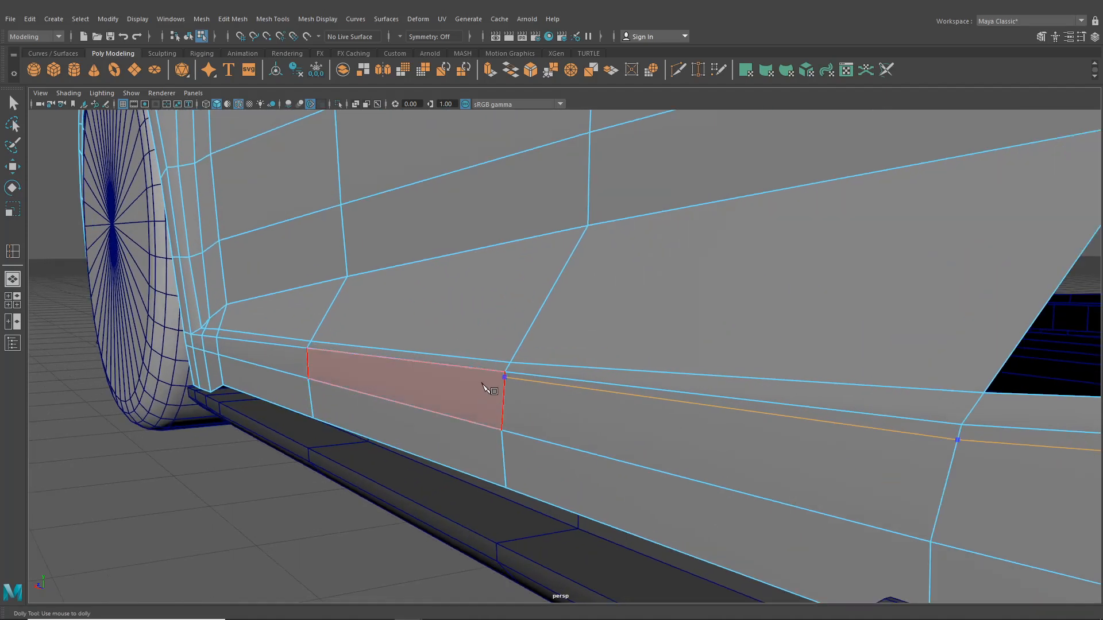
middle_click_drag(307, 381, 499, 420, "alt")
scroll(499, 420, "up", 2)
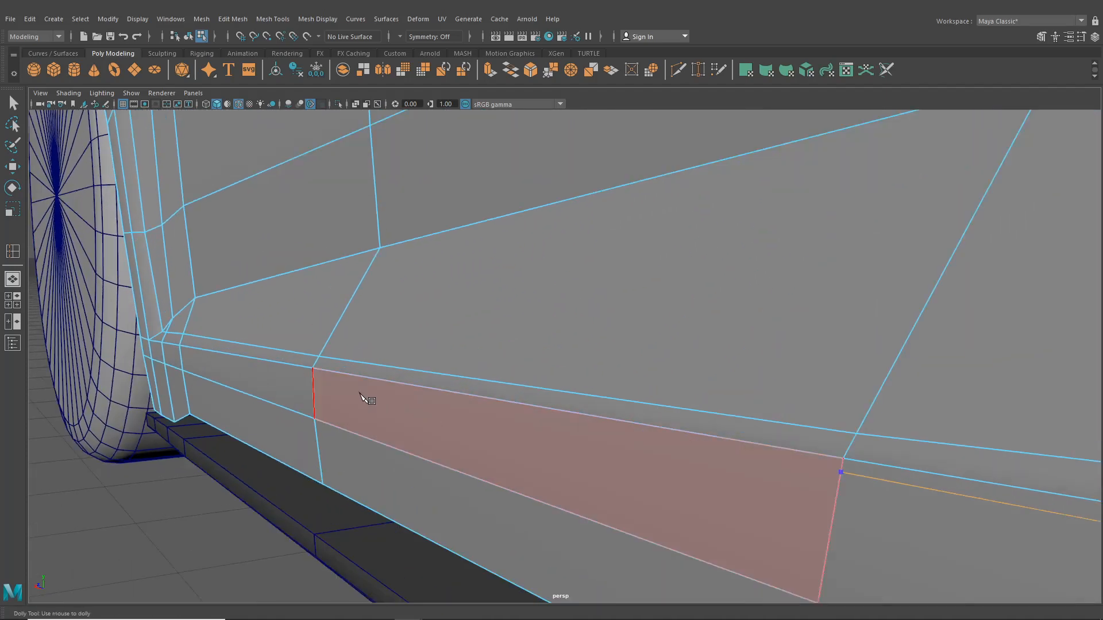
left_click(314, 373)
Finish the Multi-Cut line below the door crease through the remaining vertical edges to the border behind the front wheel.
left_click_drag(362, 466, 519, 477, "alt")
middle_click_drag(518, 478, 1053, 441, "alt")
middle_click_drag(262, 453, 654, 419, "alt")
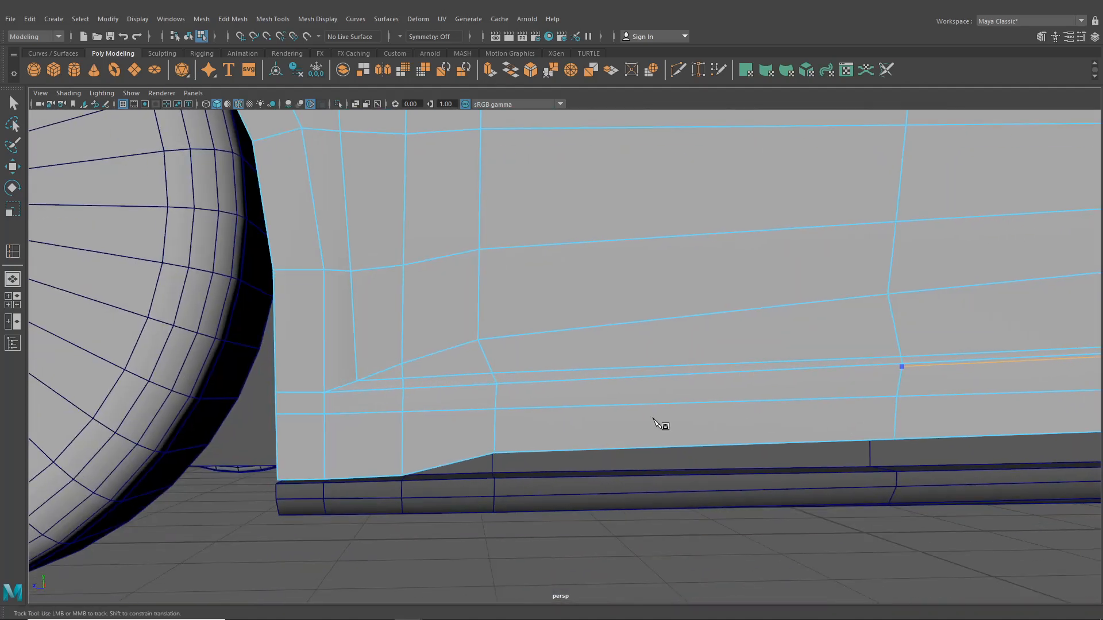
right_click_drag(659, 425, 739, 438, "alt")
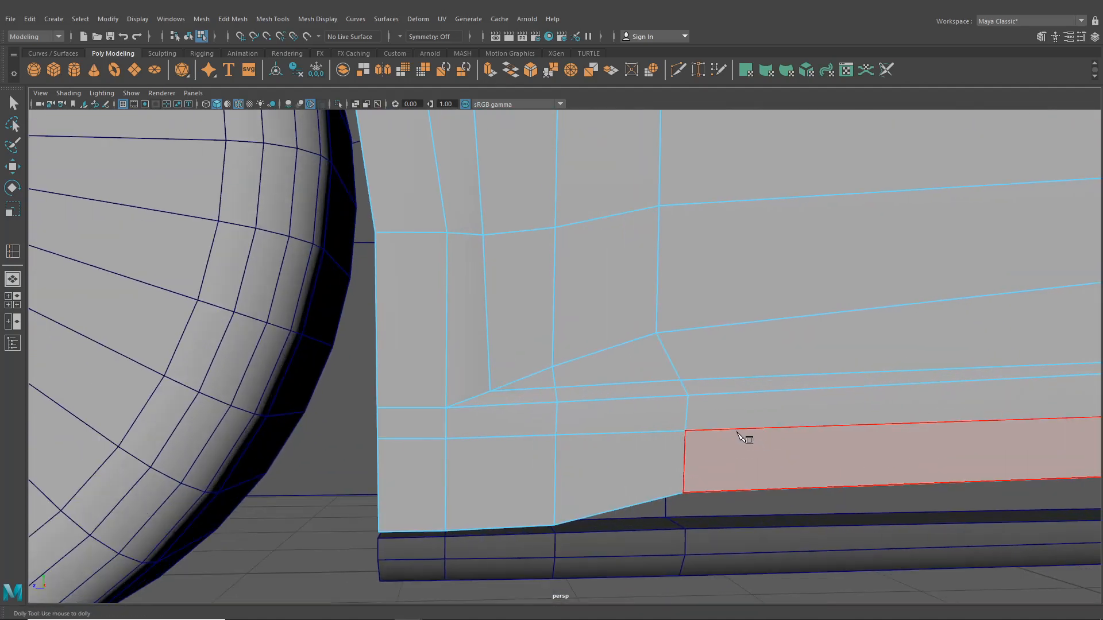
left_click(687, 400)
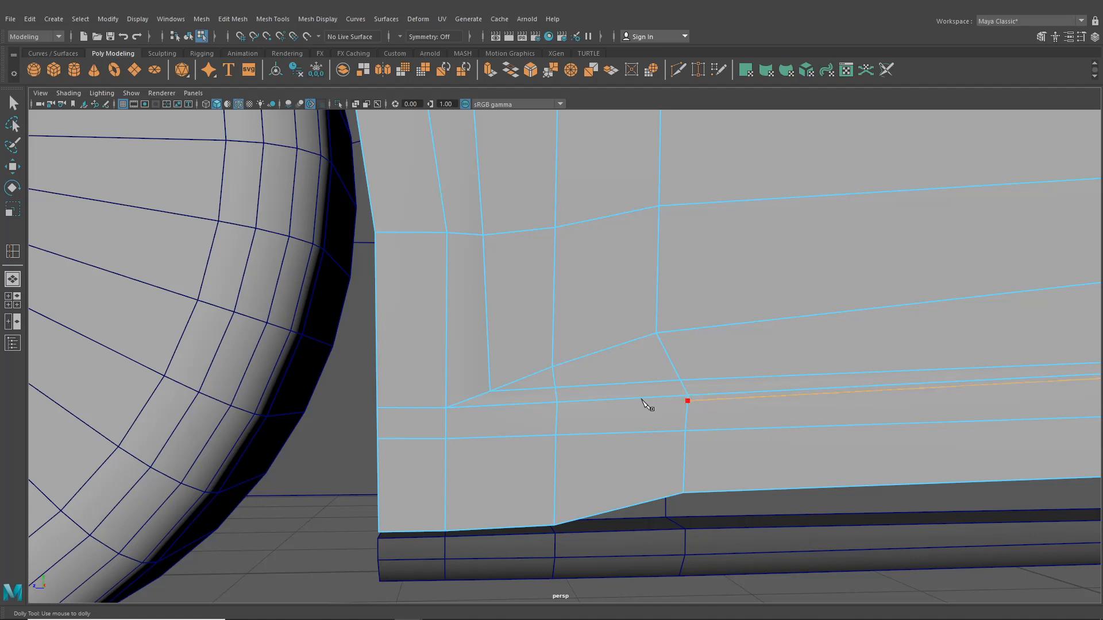
left_click(556, 408)
left_click(447, 413)
left_click(378, 412)
key("Return")
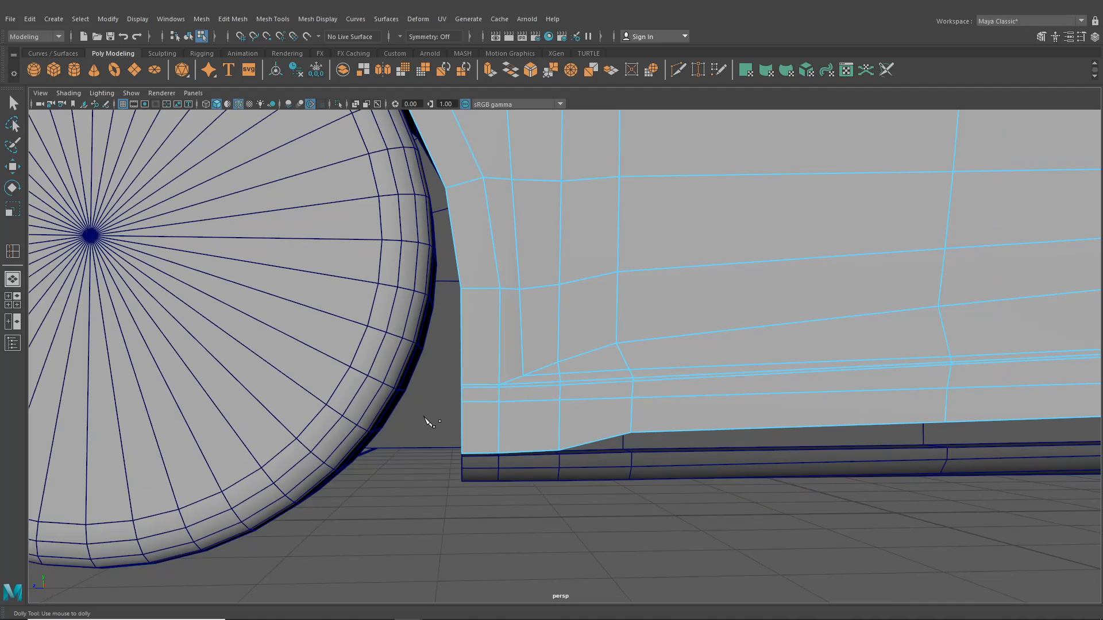
Return to object mode, deselect the body, and examine the new supporting edges along the door and around the vent.
left_click(12, 103)
left_click(189, 36)
scroll(601, 470, "down", 5)
left_click(601, 470)
scroll(660, 460, "down", 4)
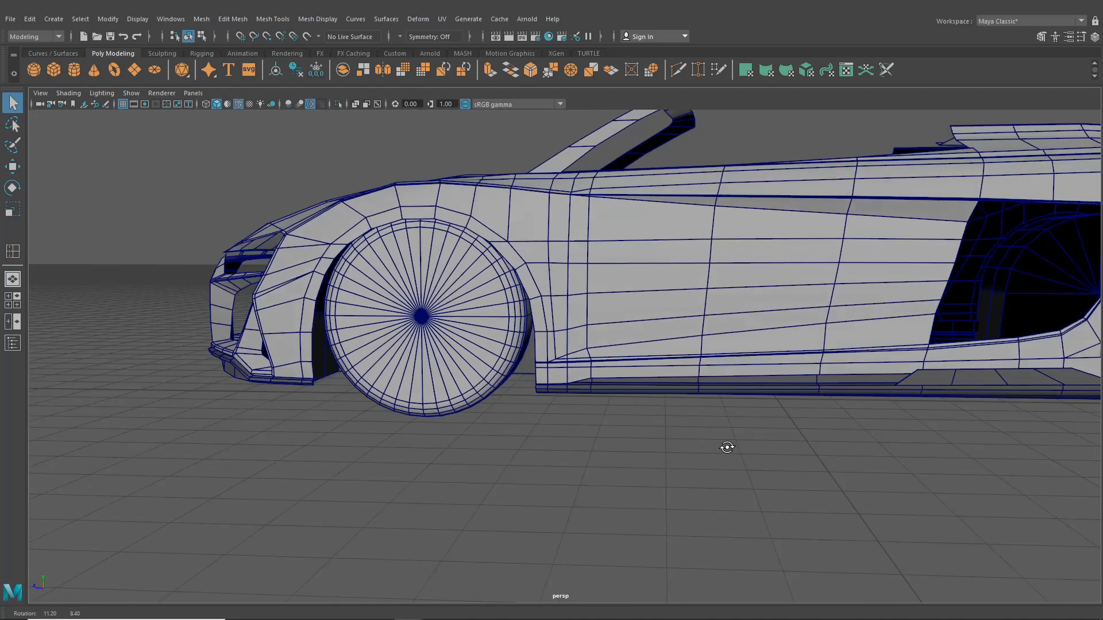
left_click_drag(726, 446, 522, 448, "alt")
middle_click_drag(604, 387, 481, 396, "alt")
scroll(481, 396, "up", 4)
mouse_move(481, 396)
left_mouse_down("alt")
mouse_move(465, 377)
mouse_move(411, 421)
mouse_move(465, 403)
left_mouse_up("alt")
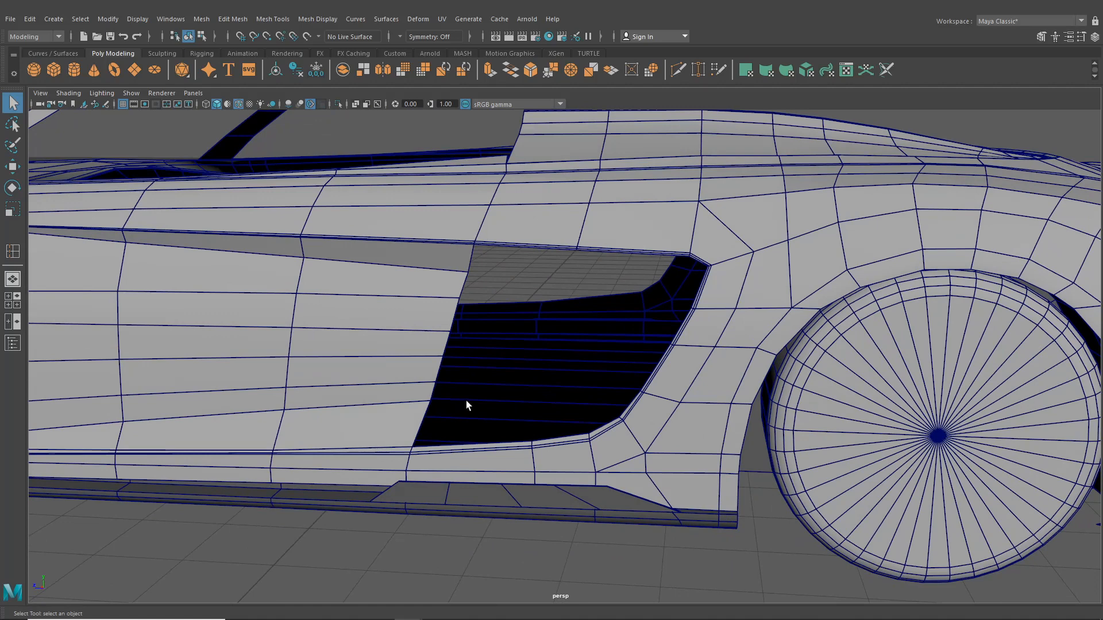
Extrude the vent's rear border edges, from the lower rear curve to the upper rear corner, forward into the opening.
right_click_drag(405, 296, 405, 259)
left_click_drag(443, 276, 522, 270, "alt")
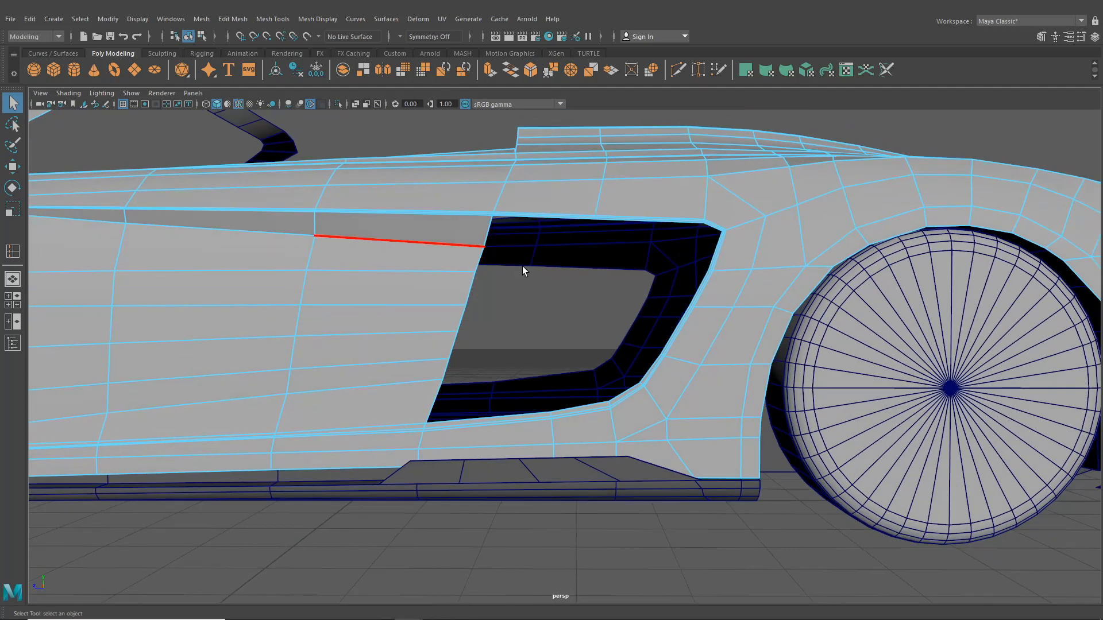
scroll(519, 282, "up", 3)
left_click(537, 172)
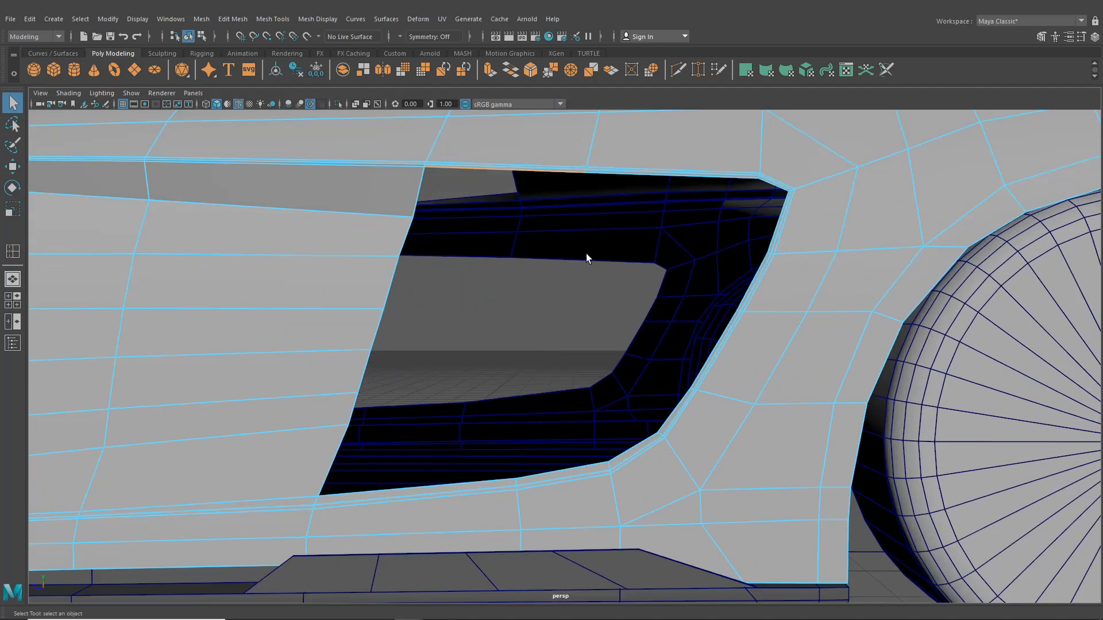
left_click_drag(629, 284, 659, 328, "alt")
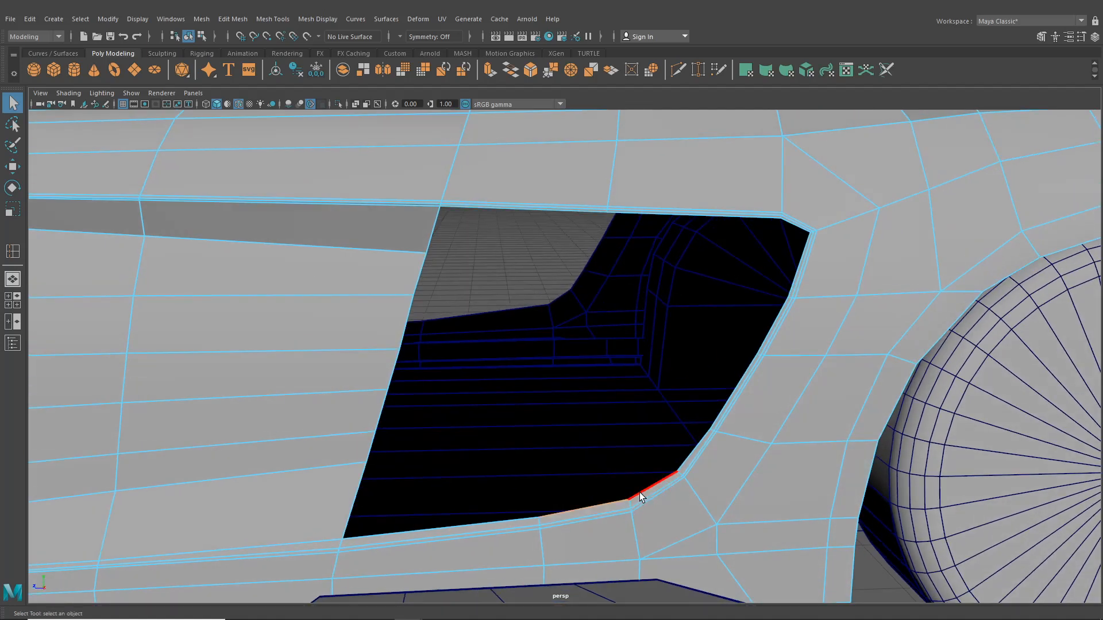
left_click(690, 453, "shift")
left_click(721, 411, "shift")
left_click(771, 325, "shift")
left_click(791, 270, "shift")
left_click(788, 227, "shift")
key("ctrl+e")
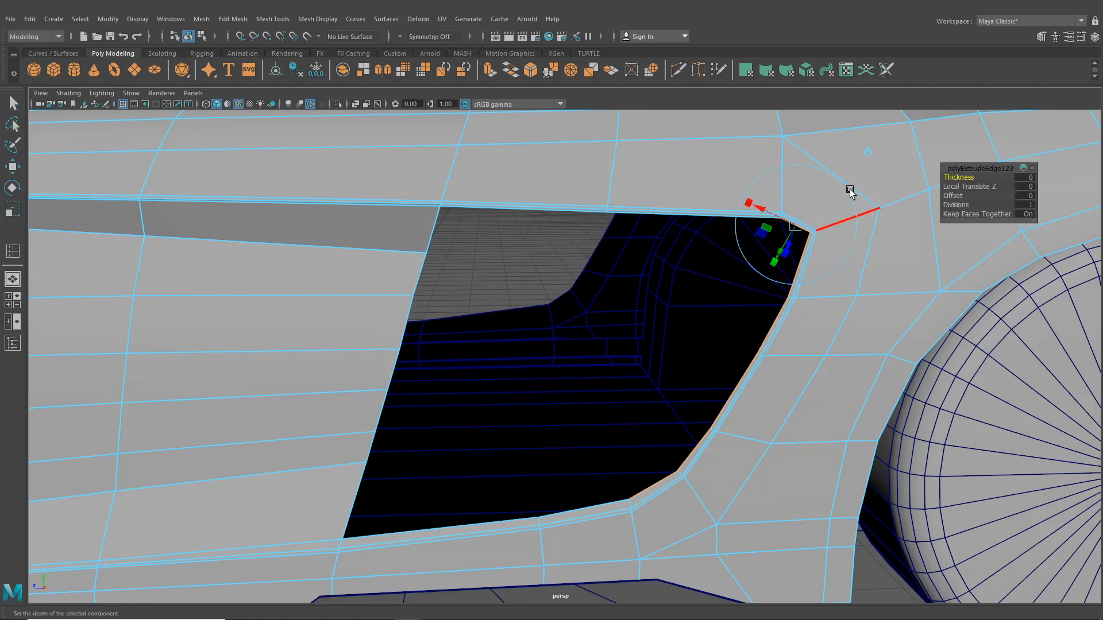
left_click_drag(689, 365, 555, 374)
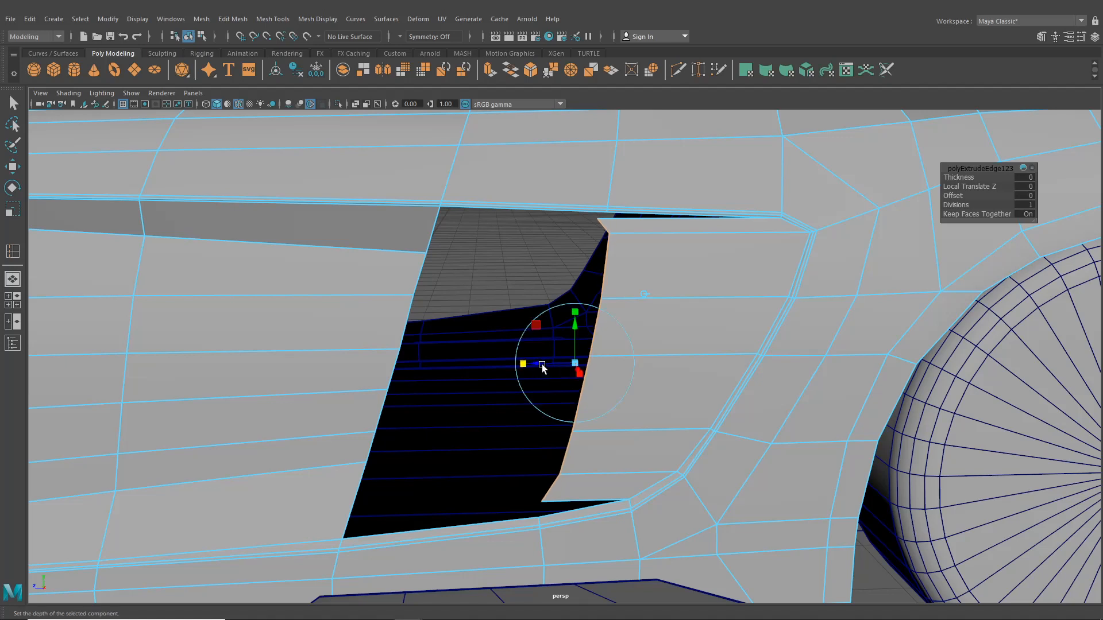
right_click_drag(633, 219, 591, 221)
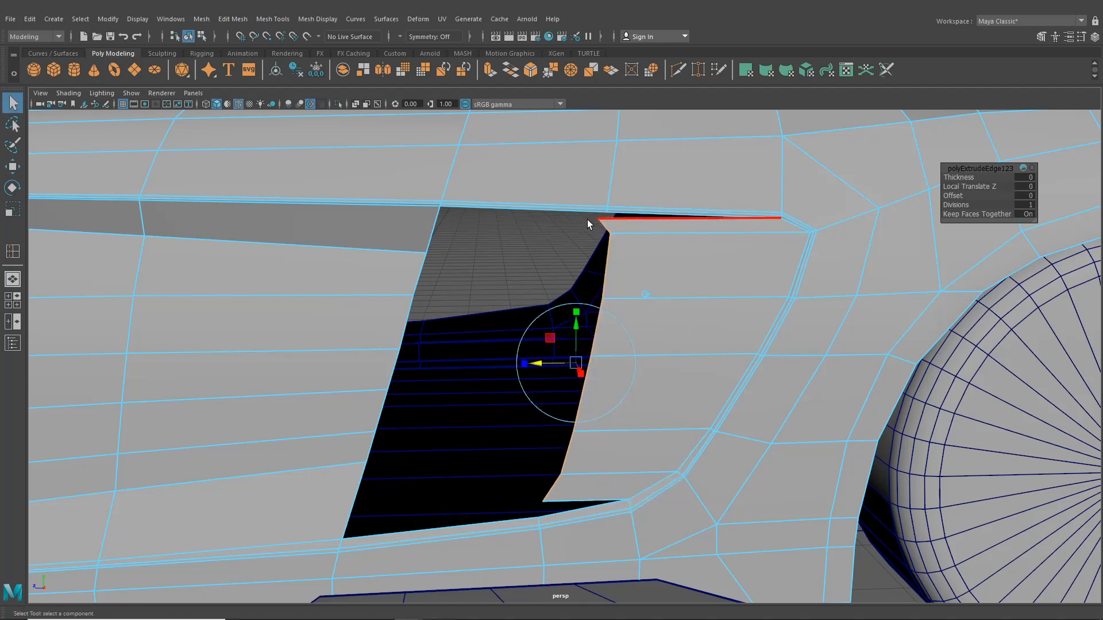
left_click(599, 220)
key("w")
scroll(539, 379, "up", 4)
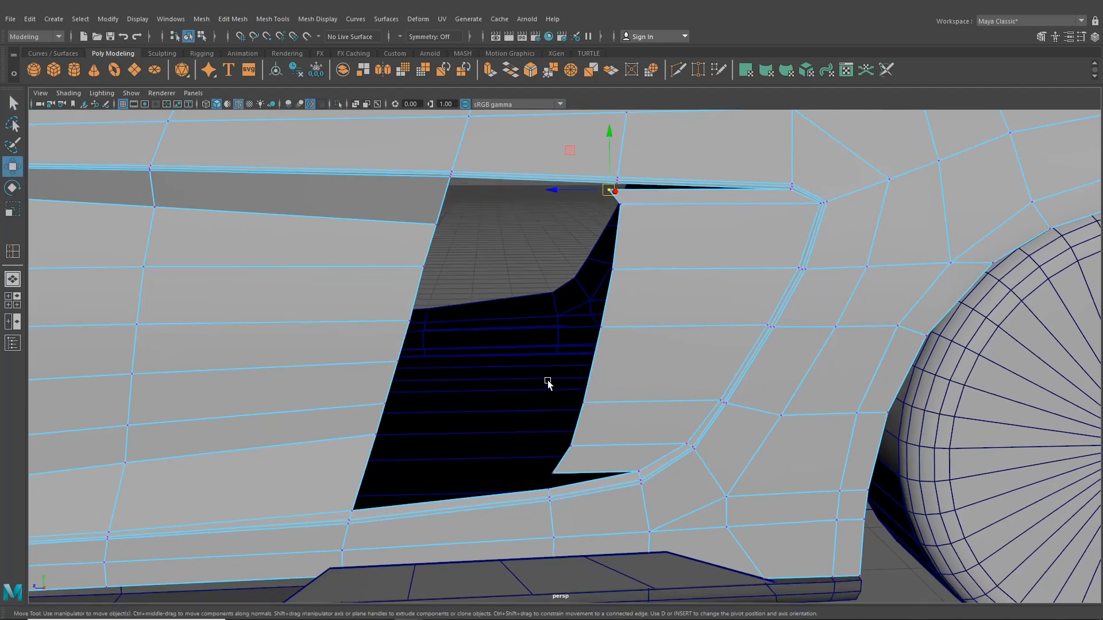
scroll(549, 480, "down", 5)
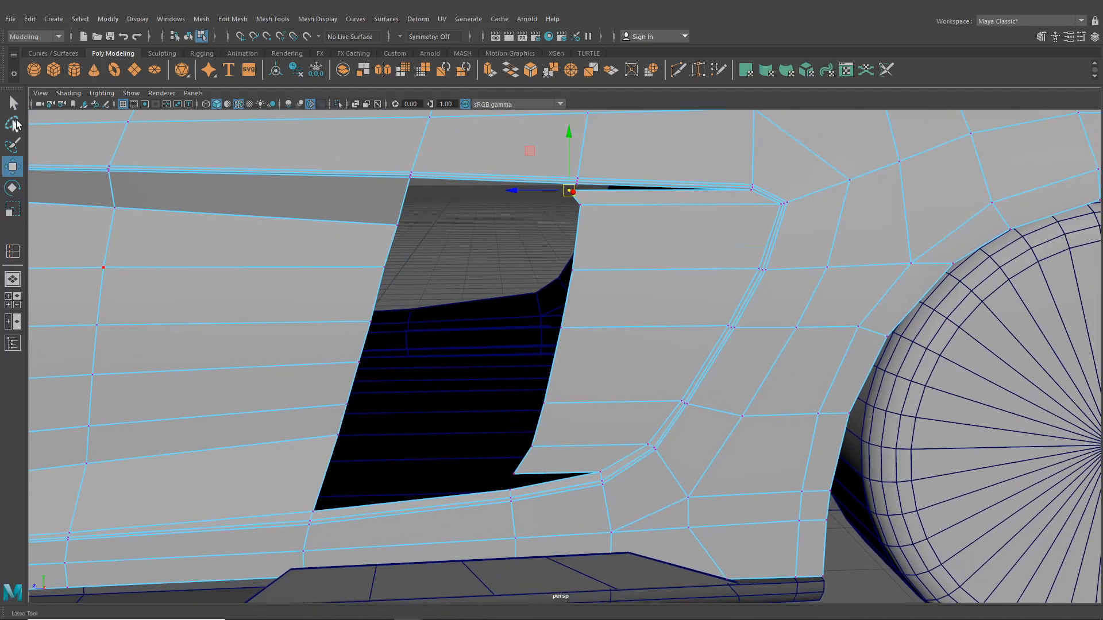
left_click(13, 103)
scroll(485, 314, "down", 4)
left_click(484, 315)
Select all the faces of the extruded vent strip, extract them from the body, and return to object mode.
left_click_drag(486, 314, 560, 315, "alt")
right_click(666, 313)
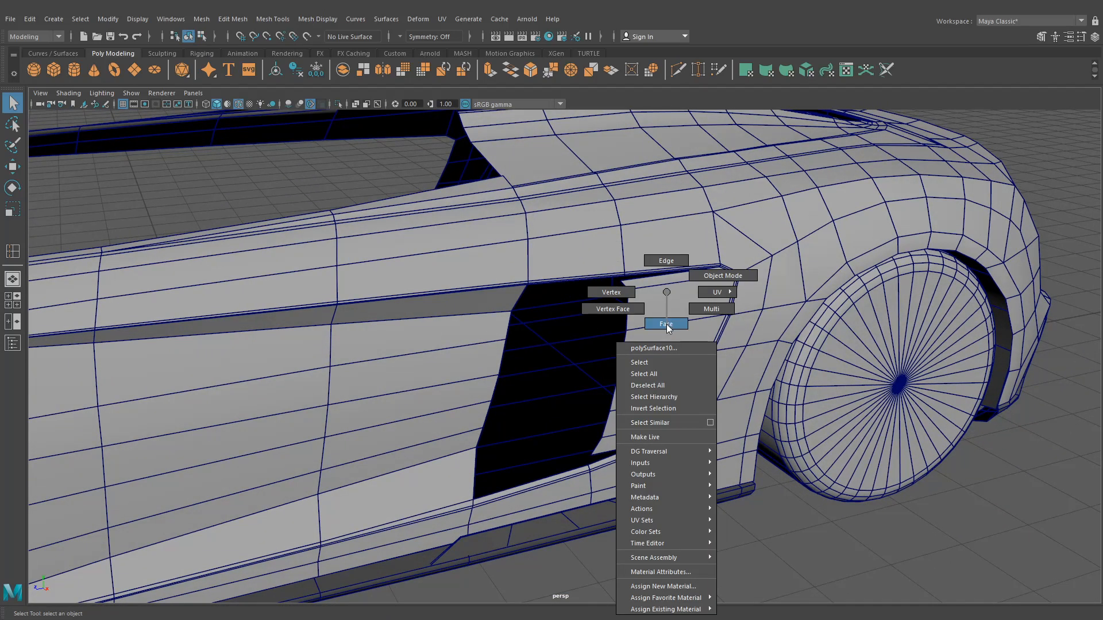
left_click(666, 325)
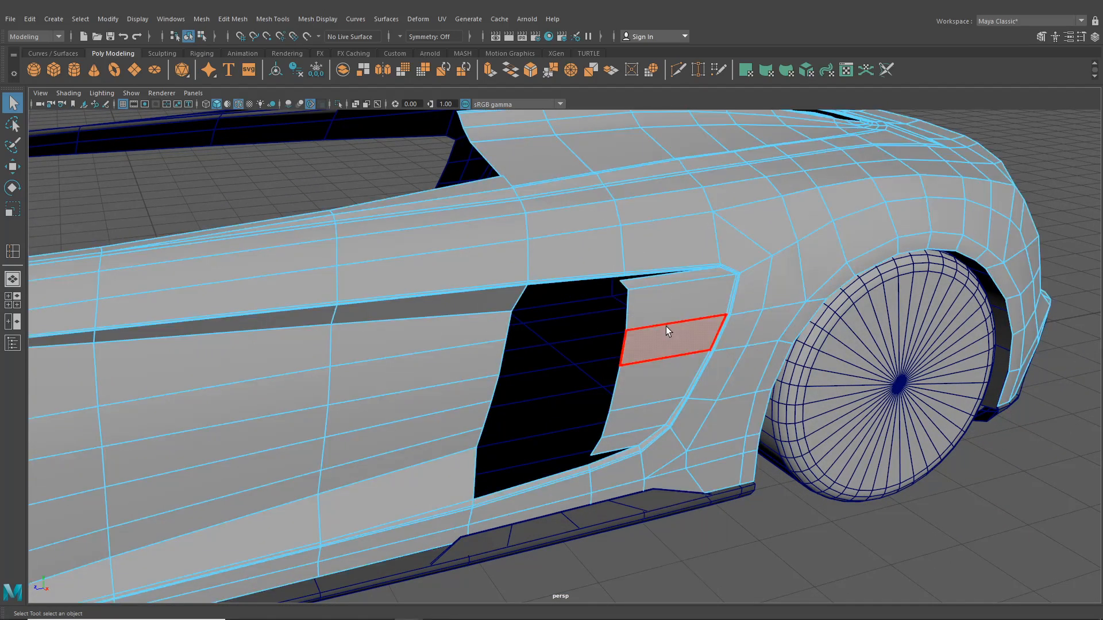
left_click(644, 297)
left_click(638, 368, "shift")
left_click(639, 359, "shift")
left_click(629, 427, "shift")
left_click(615, 442, "shift")
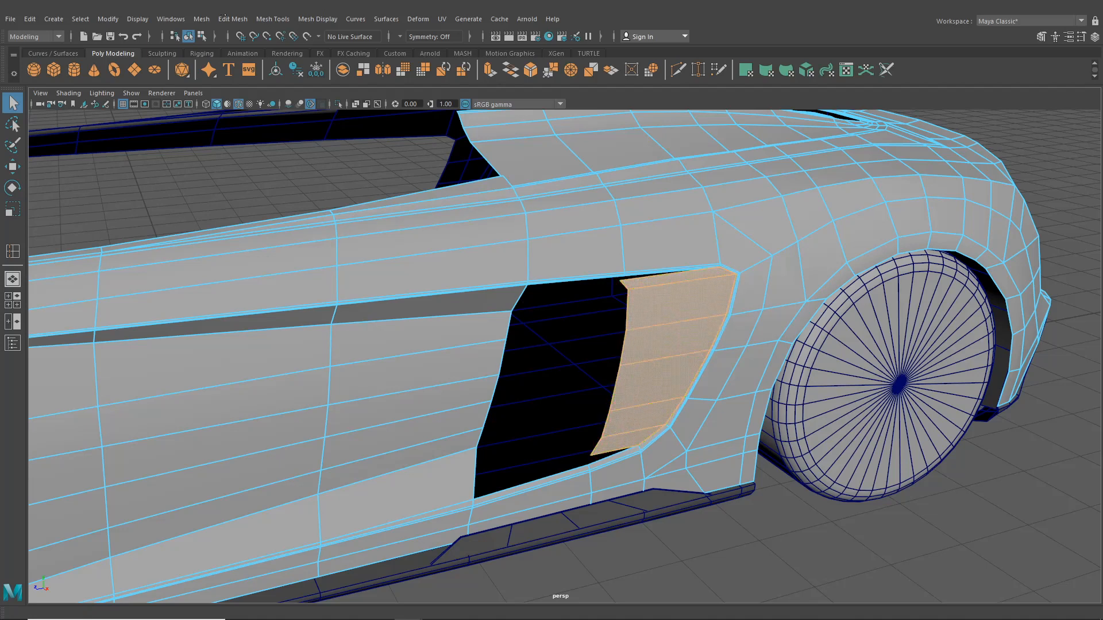
left_click(202, 19)
mouse_move(230, 19)
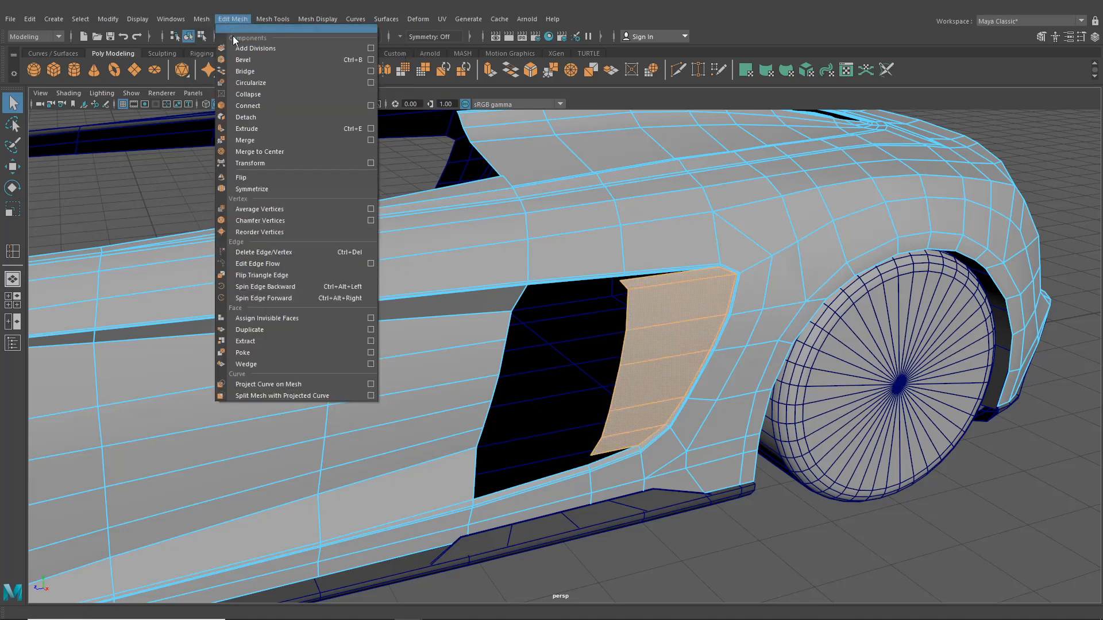
left_click(245, 341)
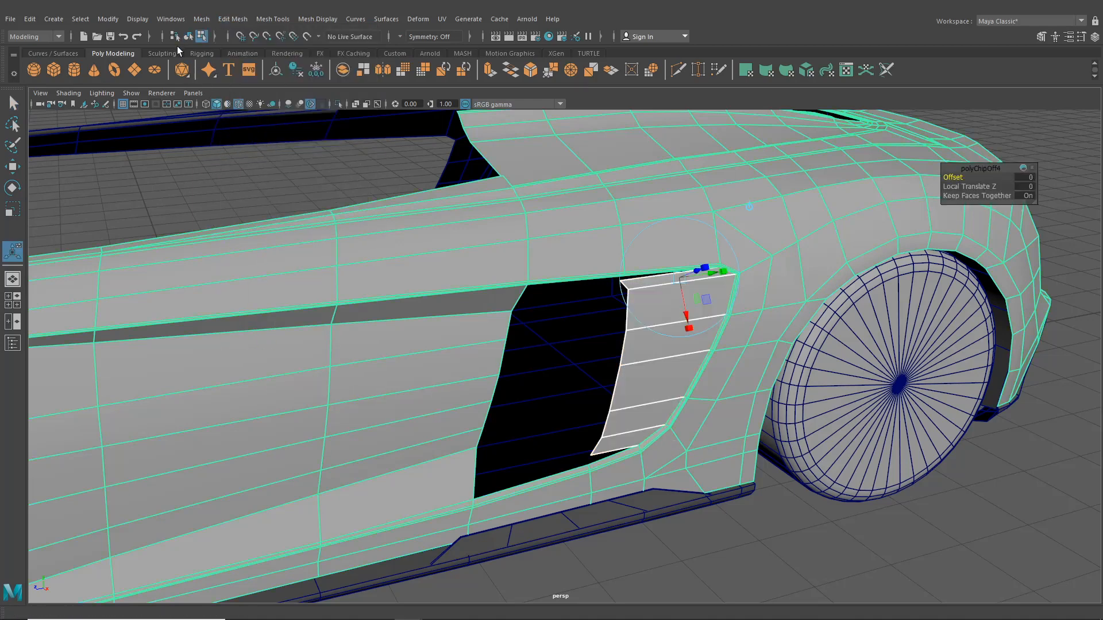
left_click(189, 37)
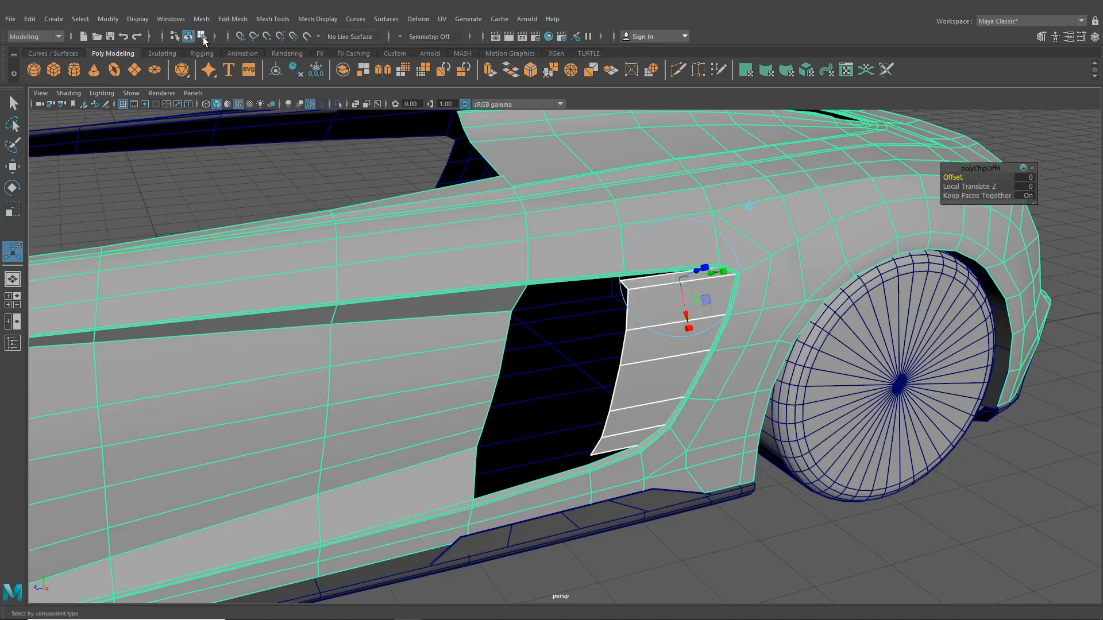
left_click(239, 170)
Snap the extracted vent panel's upper front corner vertex onto the body vertex on the vent's upper border.
left_click_drag(239, 170, 515, 254, "alt")
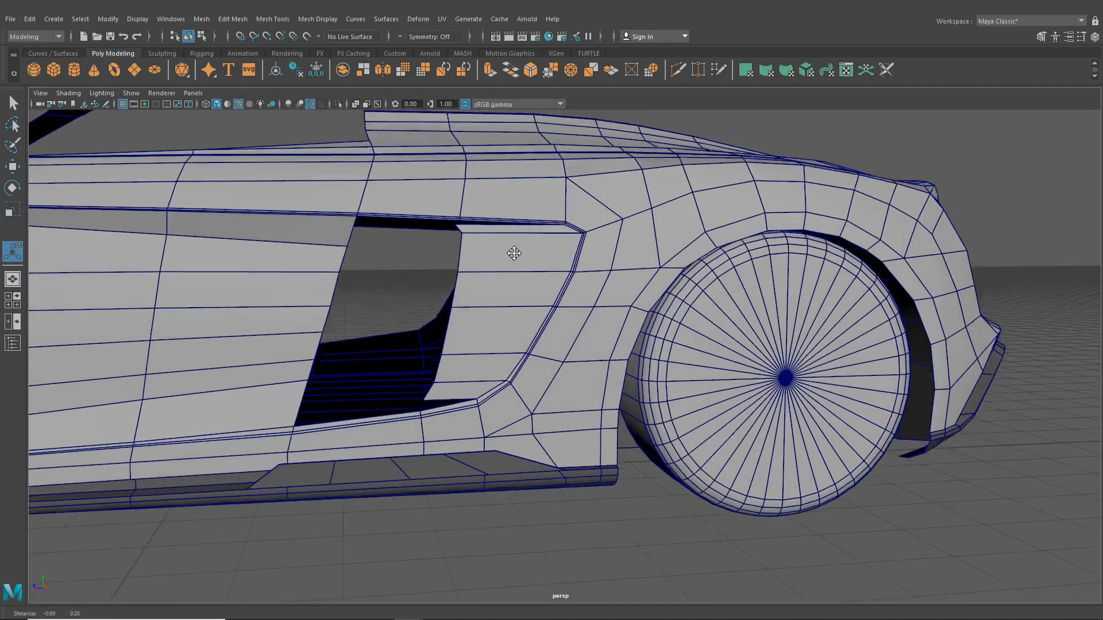
middle_click_drag(515, 253, 554, 334, "alt")
scroll(554, 334, "up", 3)
right_click_drag(553, 334, 467, 308)
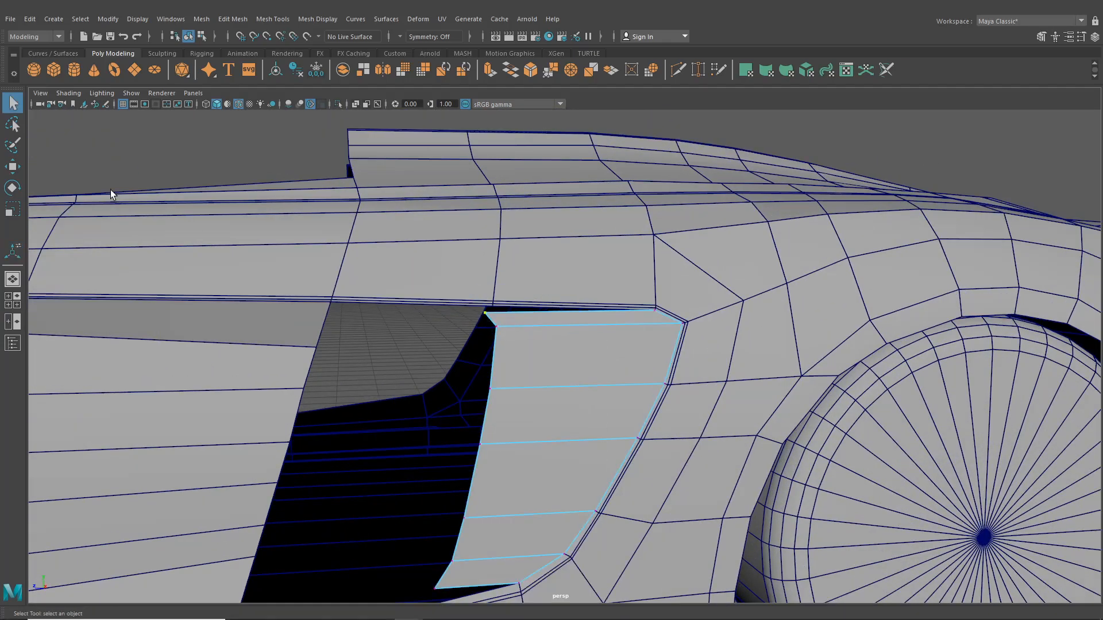
left_click(17, 171)
left_click_drag(253, 287, 333, 264, "alt")
middle_click_drag(333, 264, 477, 411, "alt")
scroll(477, 411, "up", 5)
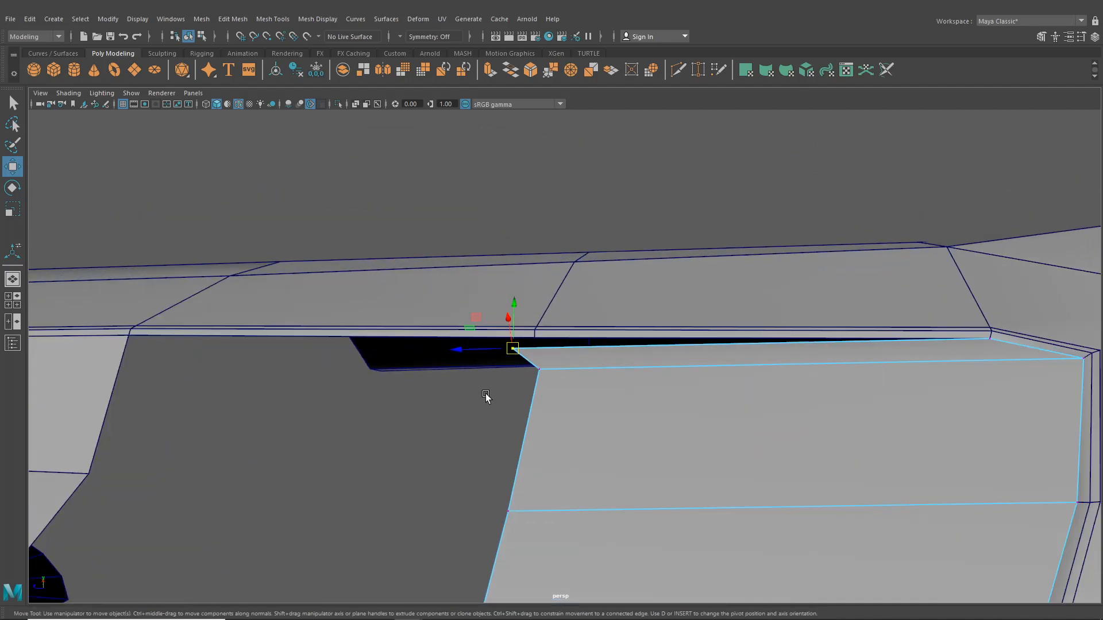
key("v")
left_click_drag(514, 348, 552, 438)
Shift the vertices just below the vent panel's upper front corner lengthwise to even out its front edge.
left_click(571, 472)
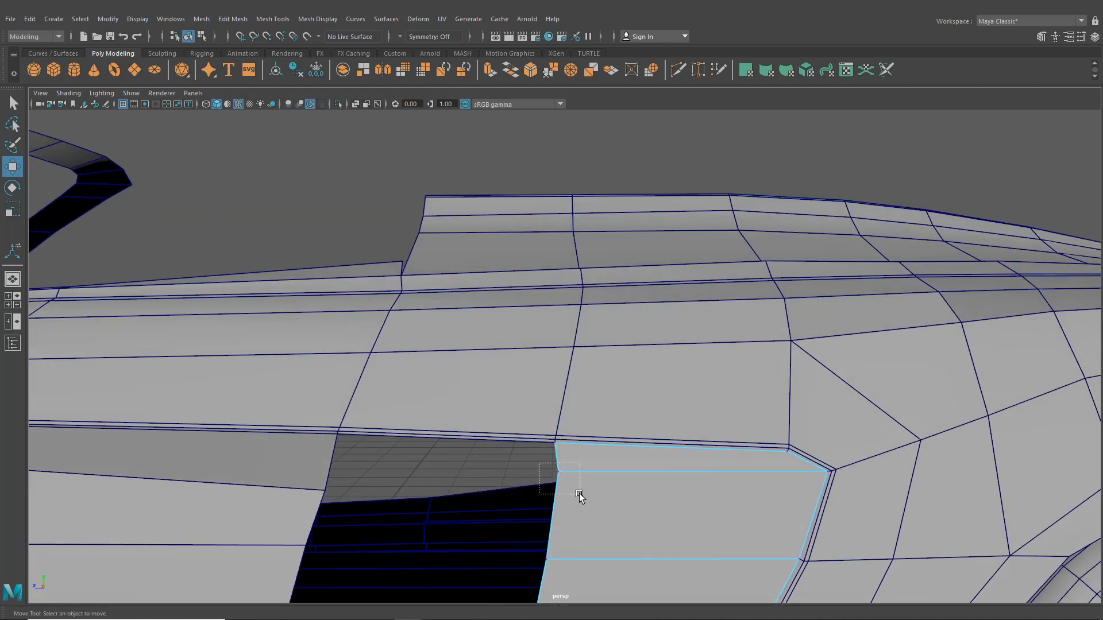
left_click_drag(579, 495, 581, 493)
scroll(582, 493, "down", 4)
left_click_drag(529, 376, 526, 377)
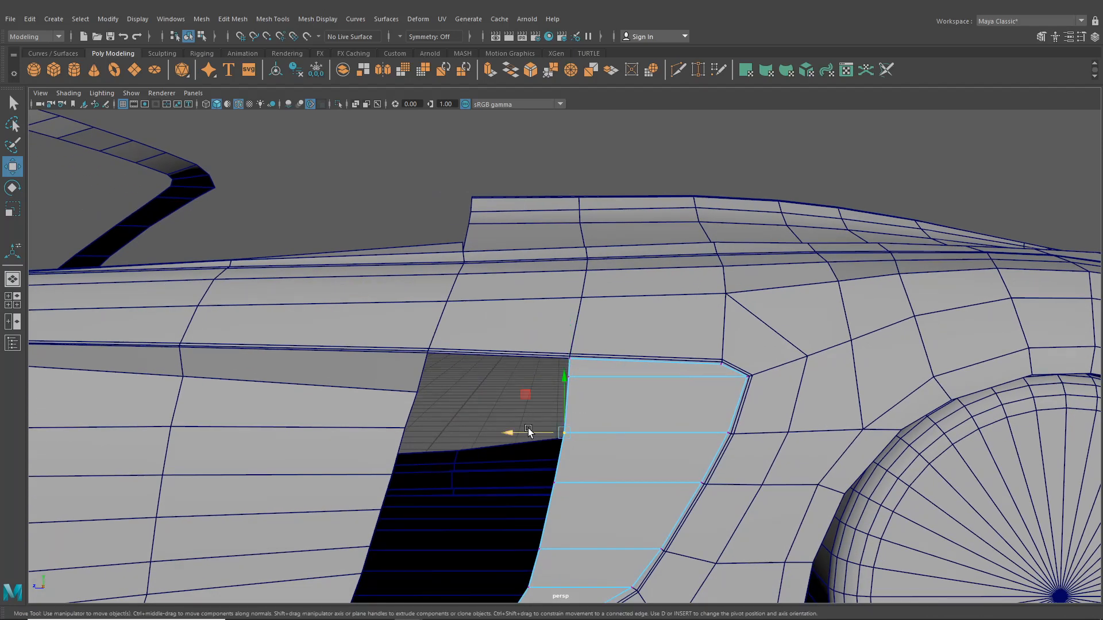
Snap the vent panel's lower front corner vertex onto the body vertex on the vent's lower border.
middle_click_drag(526, 429, 545, 343, "alt")
scroll(546, 344, "up", 4)
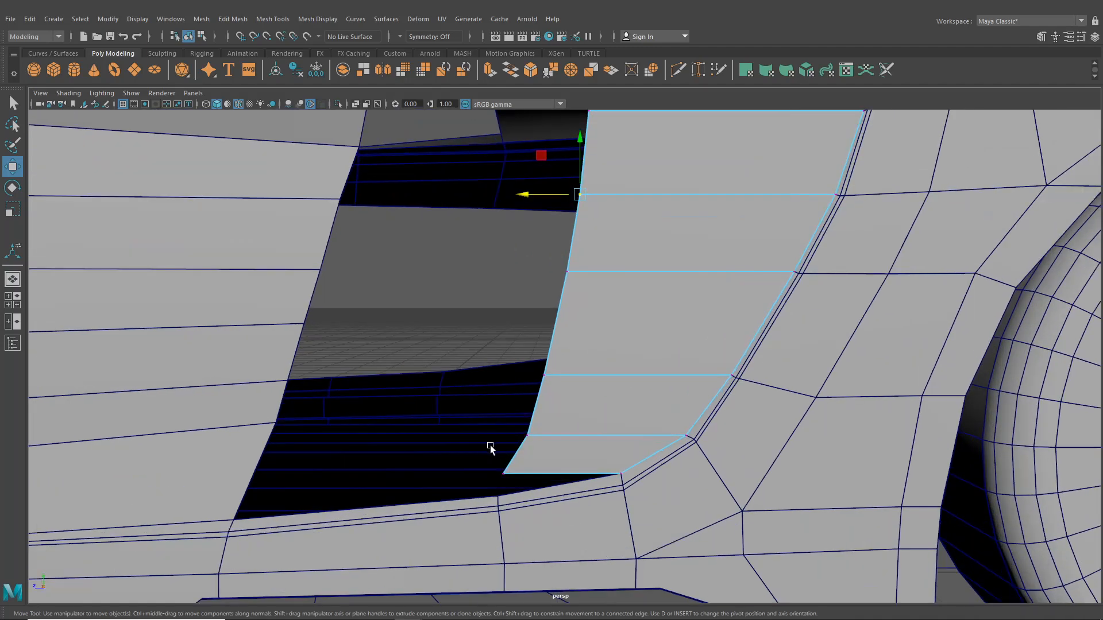
left_click_drag(494, 458, 498, 495)
key("v")
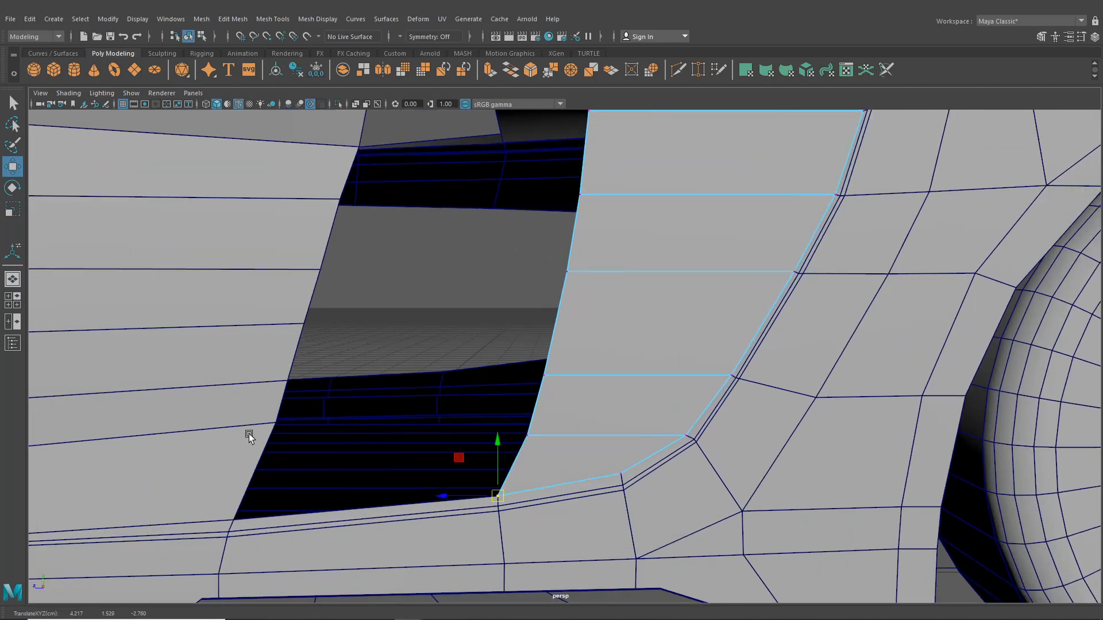
Move the upper vertices on the vent panel's front edge lengthwise in the side view to straighten the edge below its corner.
left_click(13, 300)
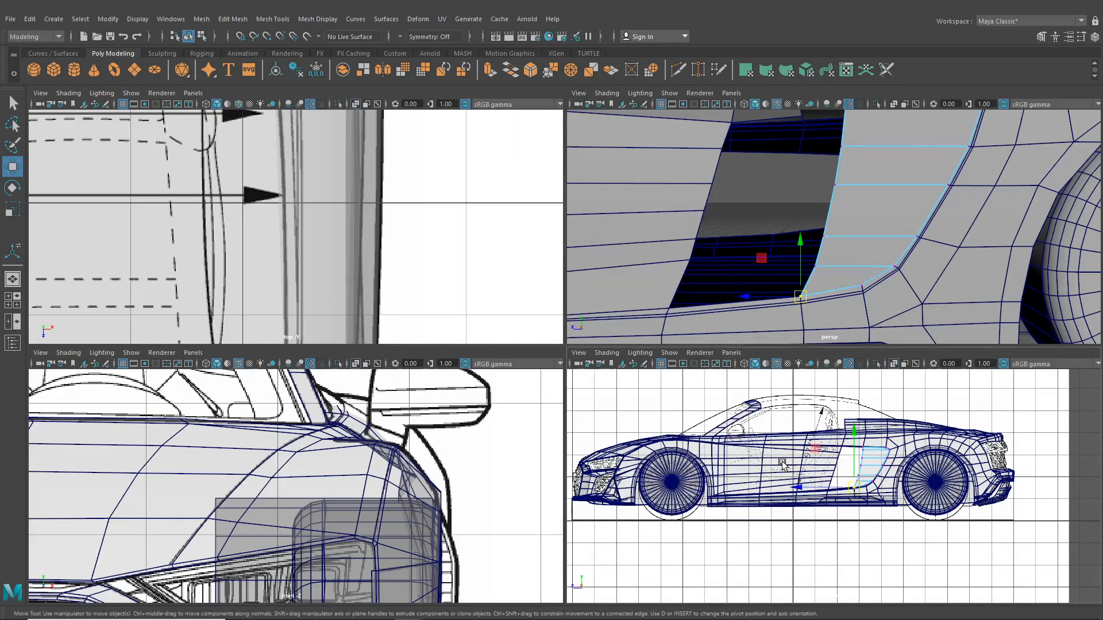
key("space")
scroll(617, 377, "up", 5)
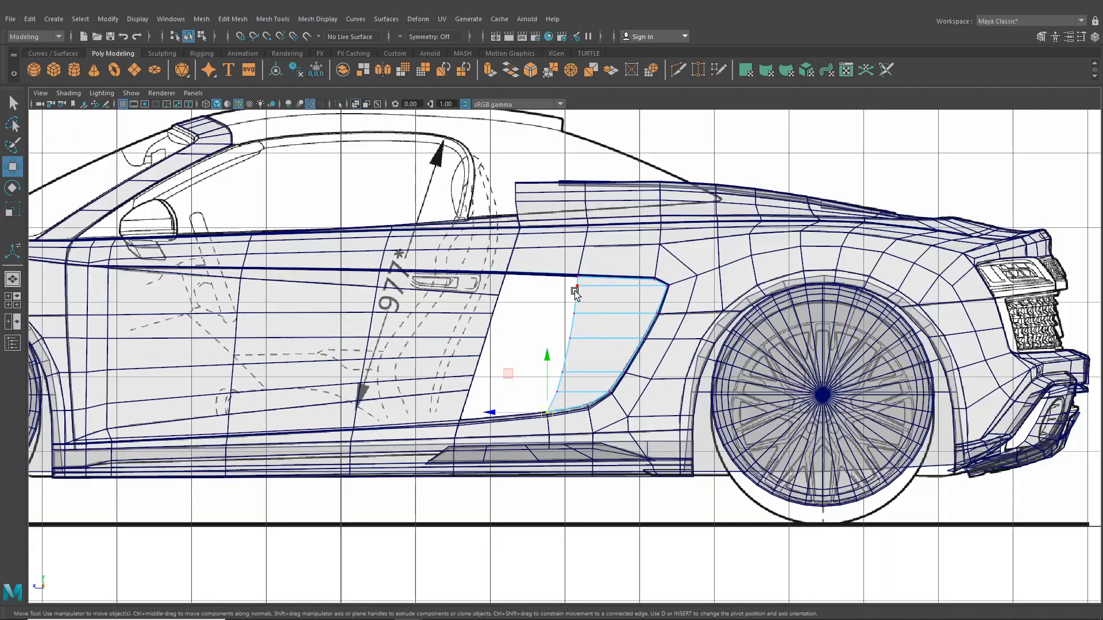
scroll(576, 293, "up", 3)
left_click(583, 226)
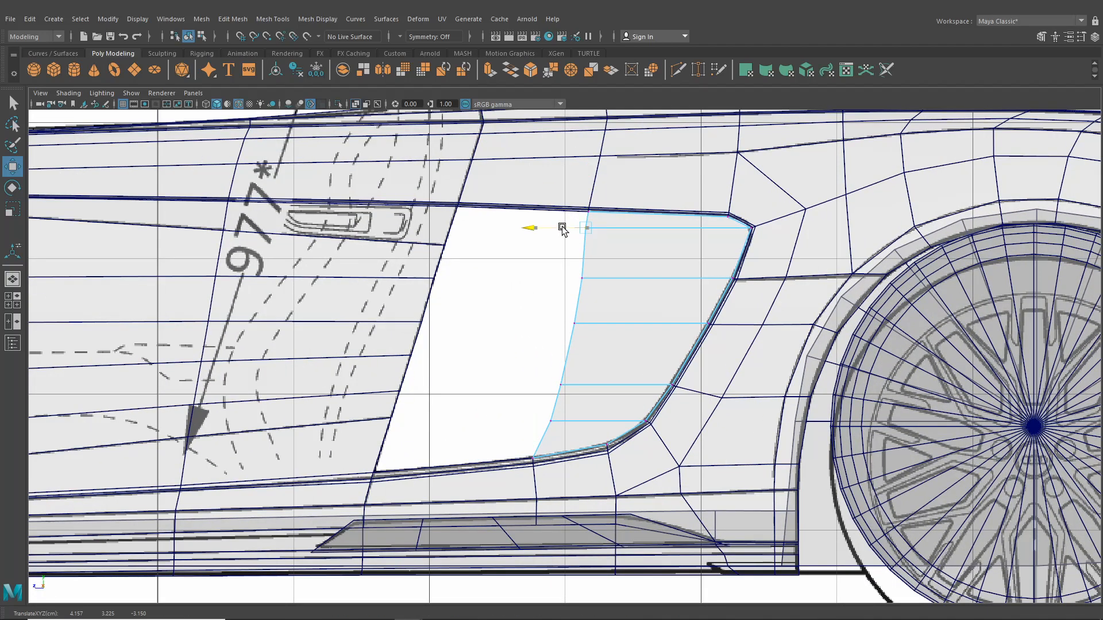
left_click(580, 278)
left_click_drag(557, 276, 551, 276)
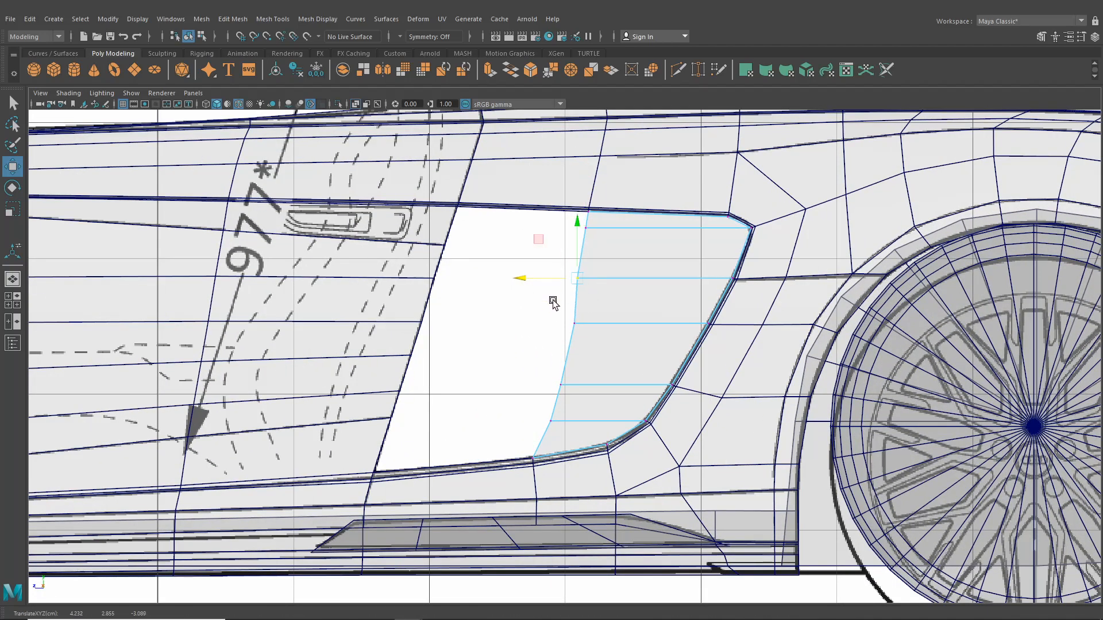
Shift the middle and lower vertices of the vent panel's front edge forward to form an even slanted line in the side view.
left_click(574, 323)
left_click_drag(535, 324, 531, 330)
left_click(537, 418)
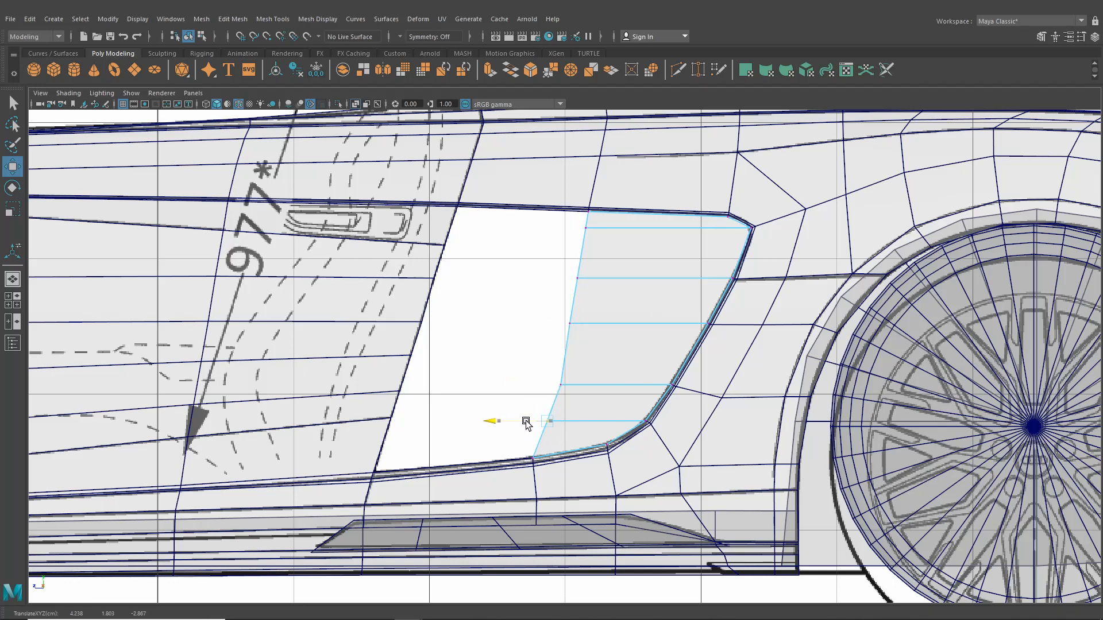
left_click(527, 381)
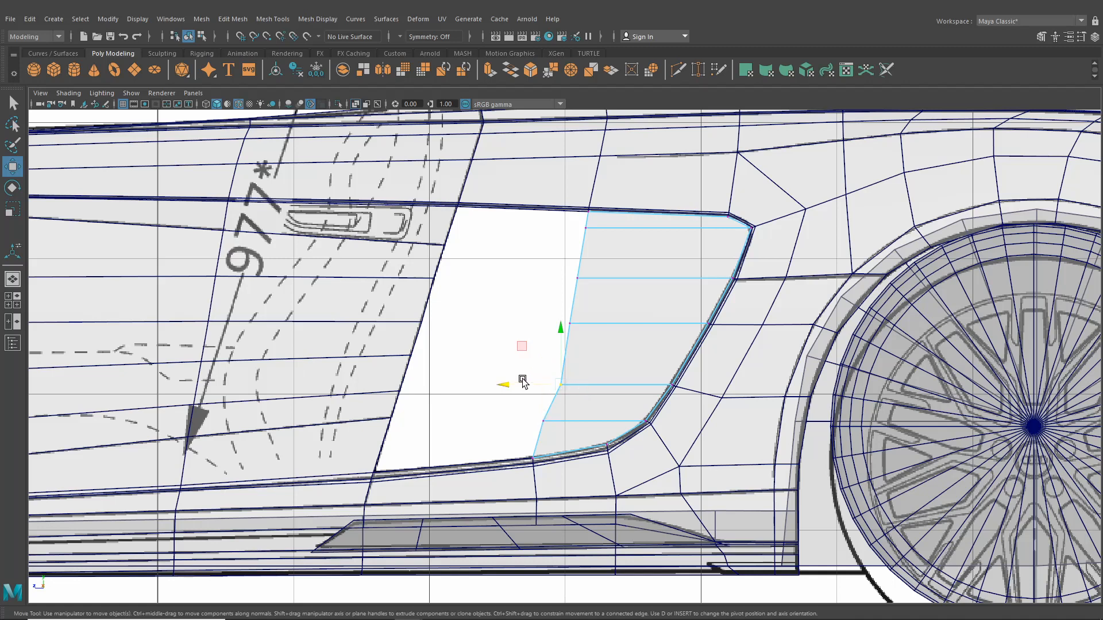
left_click(558, 318)
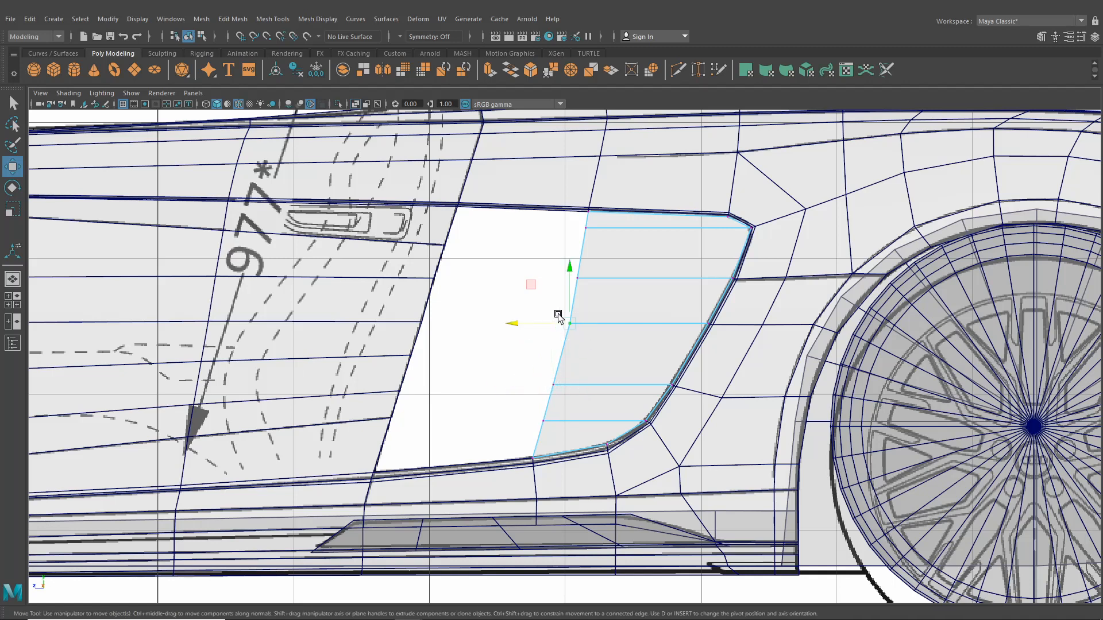
left_click_drag(535, 323, 533, 323)
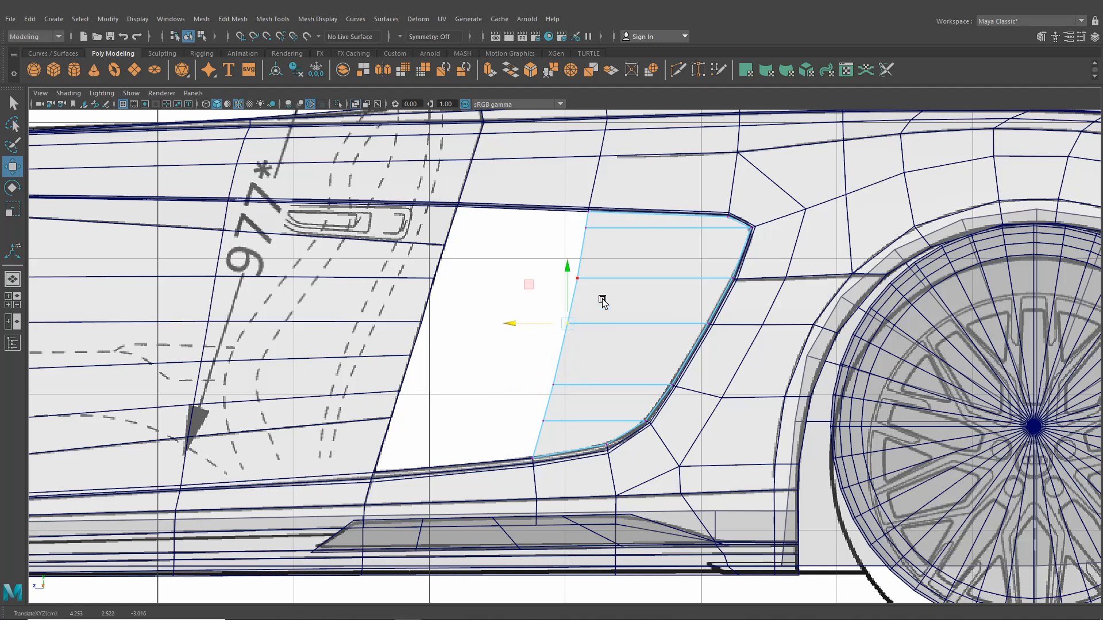
Examine the vent panel's front edge against the body's side curvature from the front and from above.
key("alt")
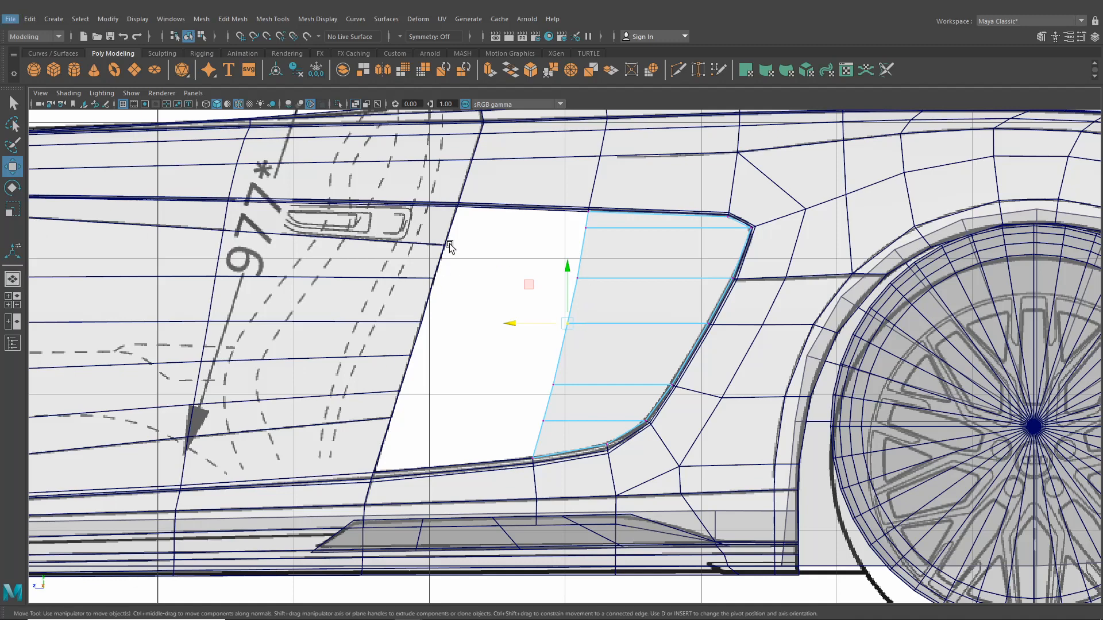
left_click_drag(462, 235, 479, 257, "alt")
left_click(13, 280)
left_click_drag(439, 326, 676, 342, "alt")
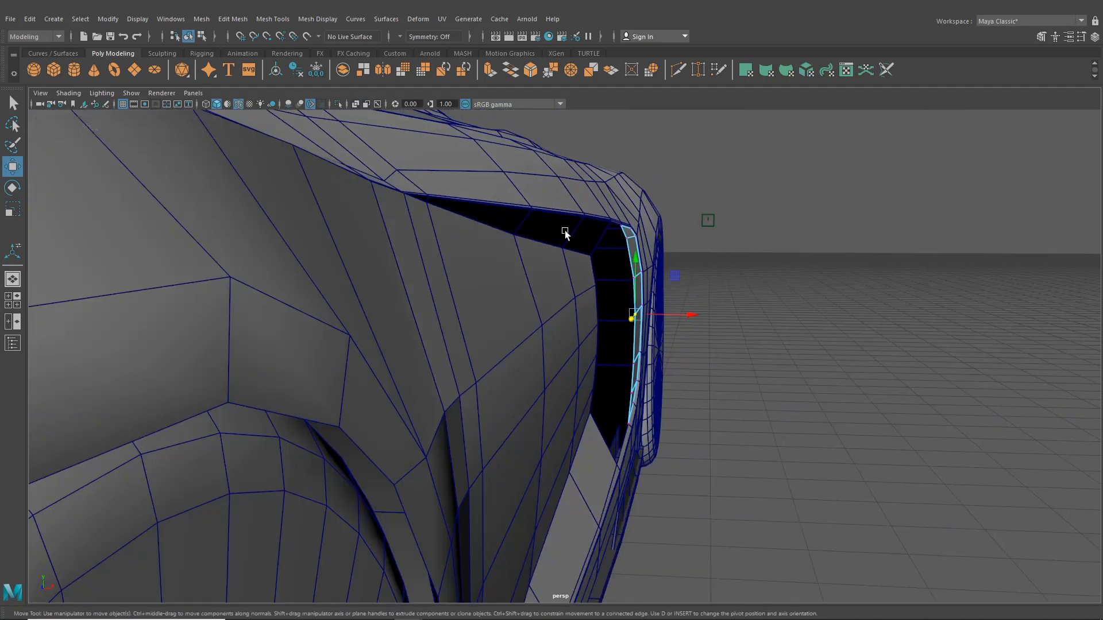
scroll(603, 310, "up", 4)
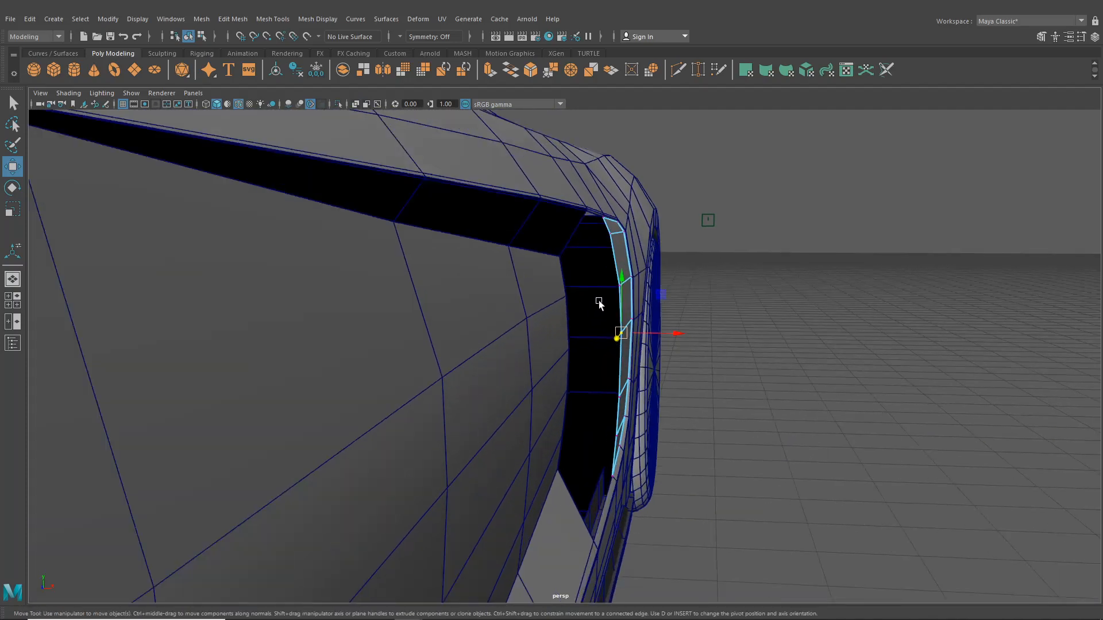
left_click_drag(599, 302, 602, 277, "alt")
left_click_drag(611, 234, 107, 248, "alt")
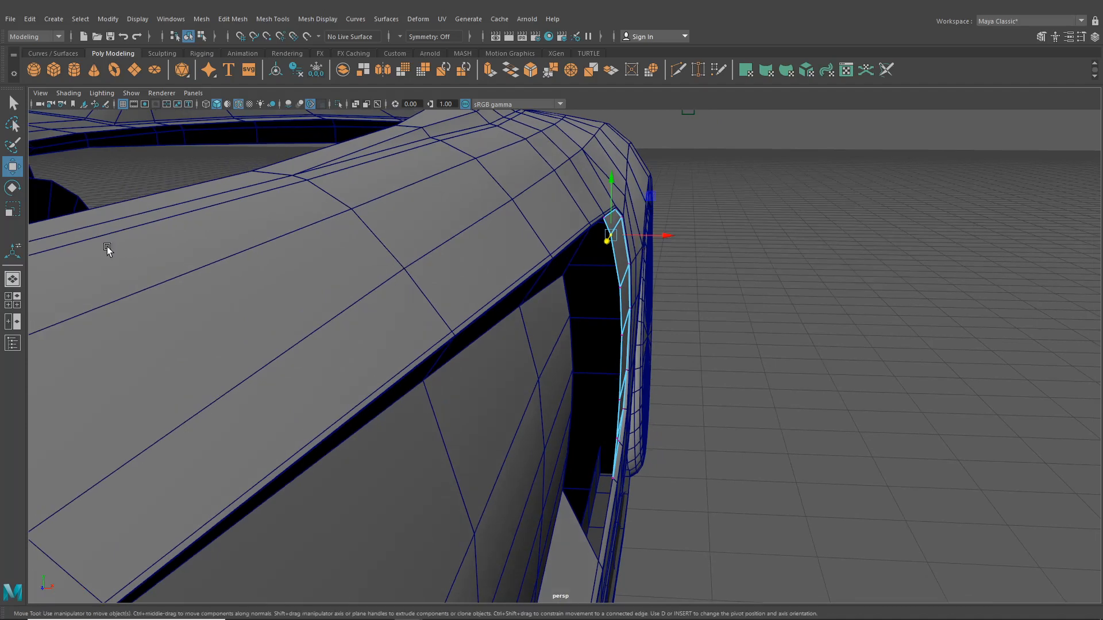
Try to pull the middle vertex of the vent panel's front edge outward to the body outline in the top blueprint.
left_click(13, 299)
scroll(329, 268, "down", 5)
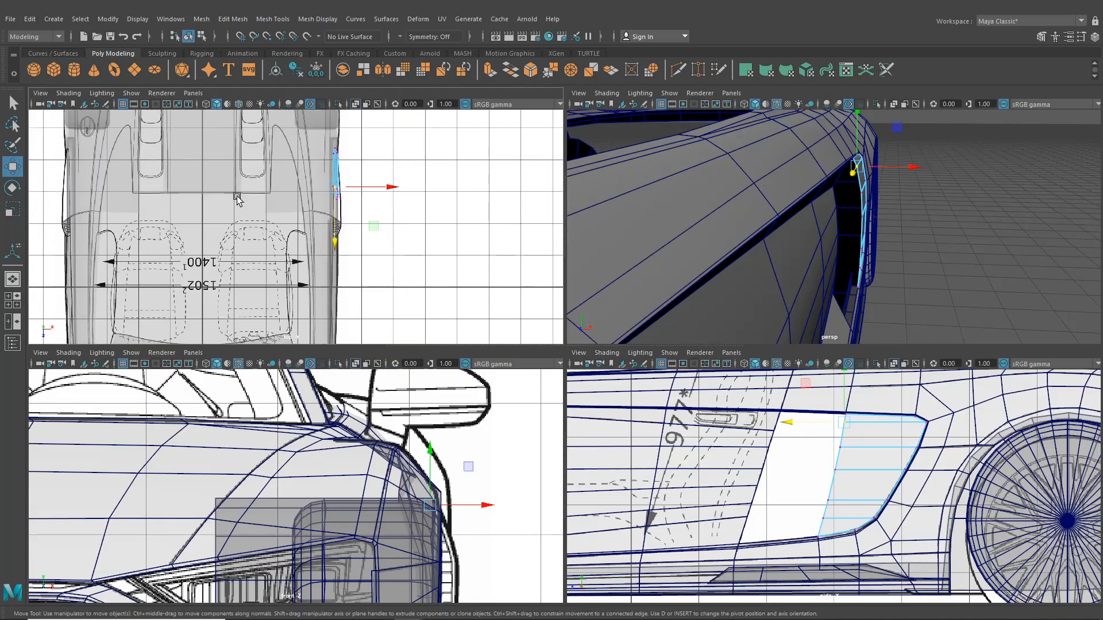
scroll(359, 259, "up", 10)
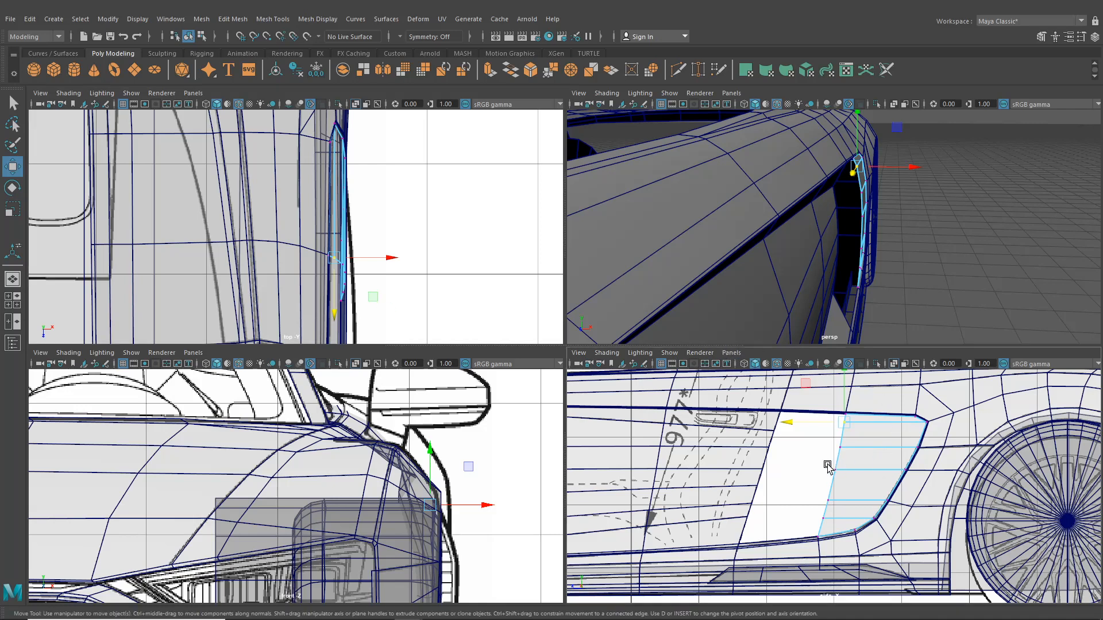
middle_click_drag(429, 290, 389, 257, "alt")
left_click_drag(389, 256, 402, 260)
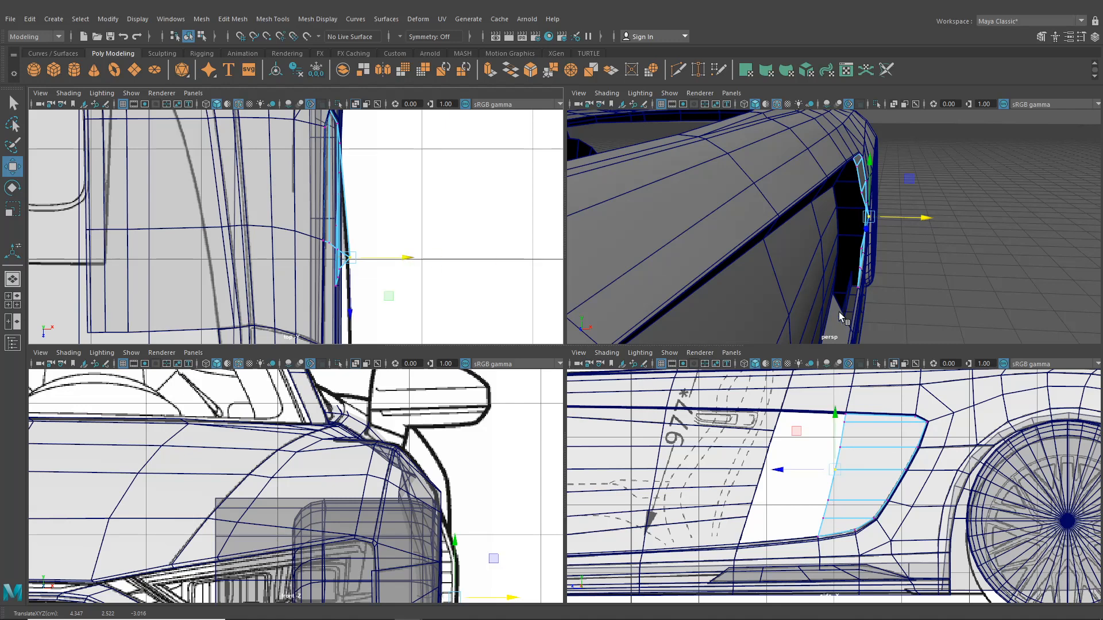
key("ctrl+z")
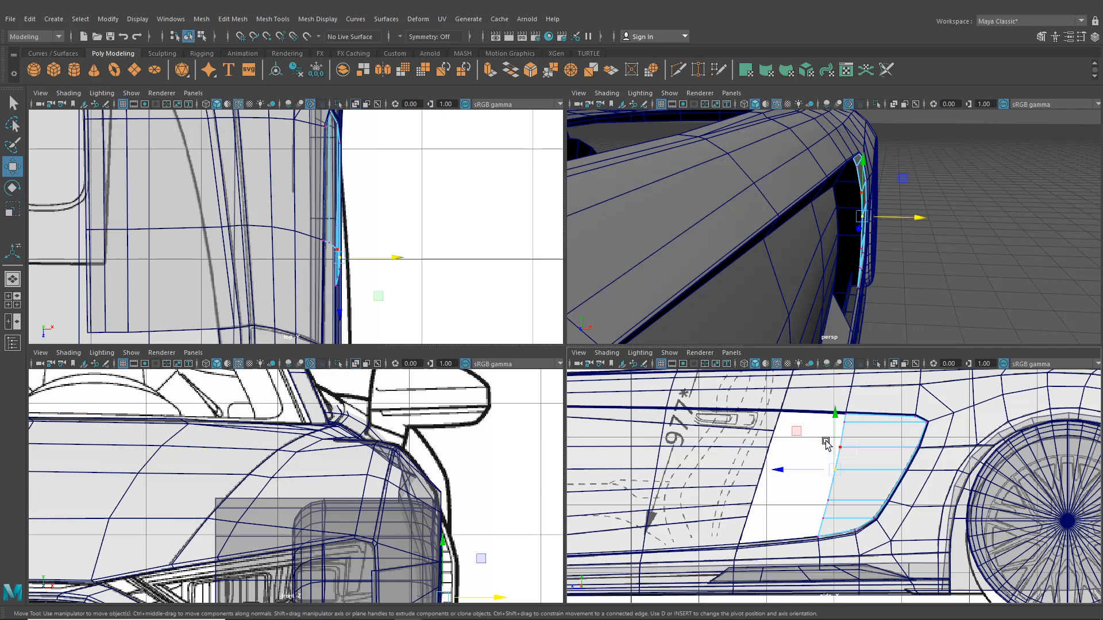
Pull the second vertex below the vent panel's upper front corner outward to the blueprint's body outline, to about X 4.385.
left_click_drag(824, 441, 824, 440)
left_click_drag(388, 247, 400, 253)
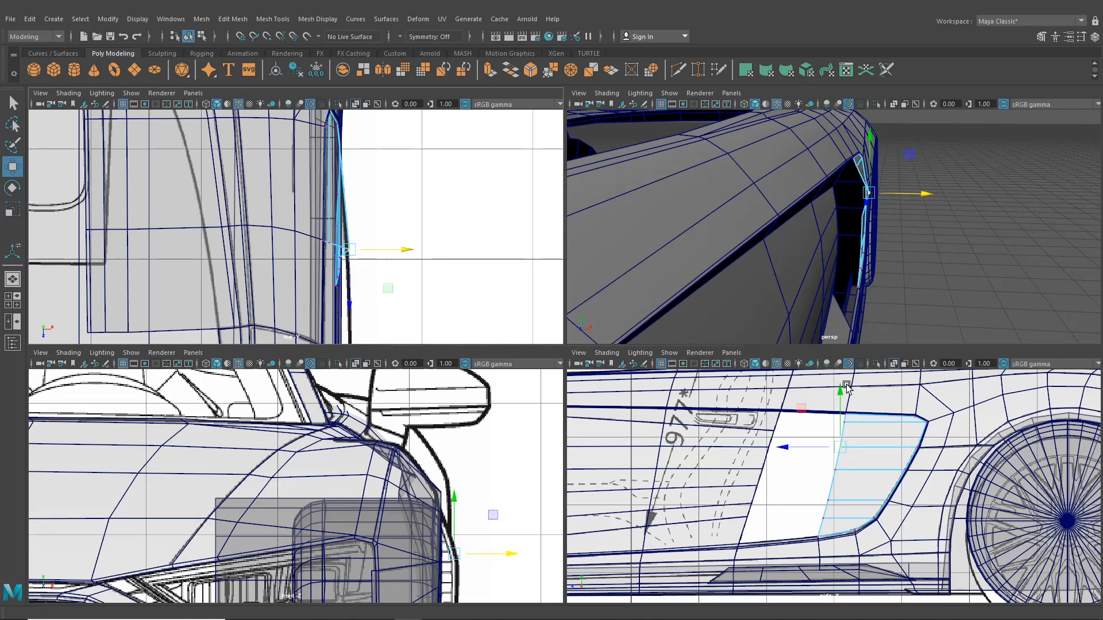
left_click_drag(860, 274, 826, 236, "alt")
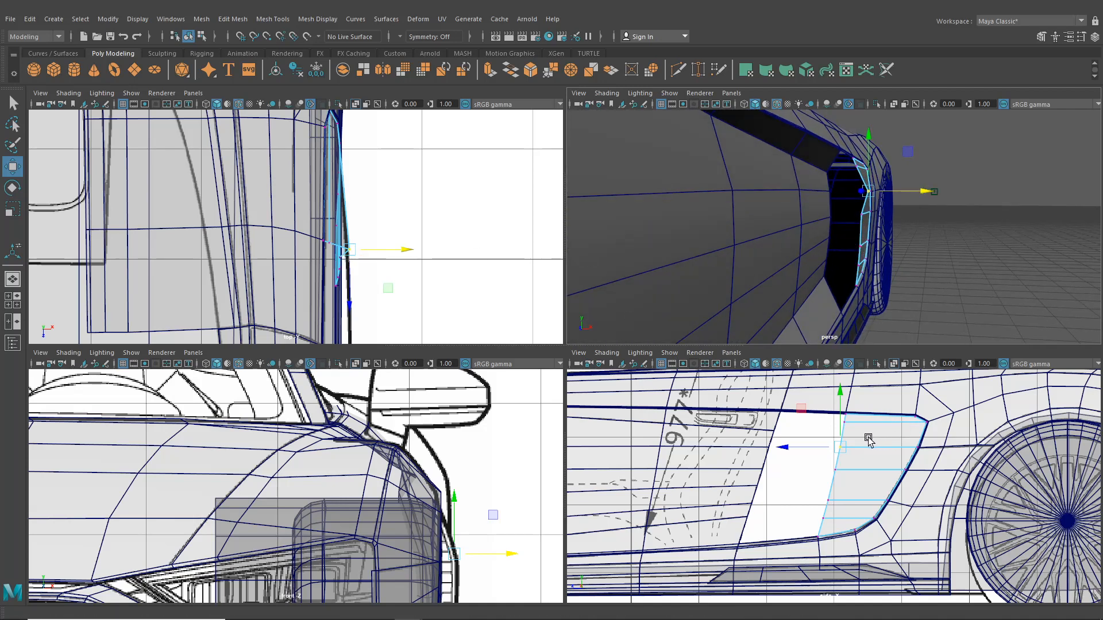
key("space")
left_click(586, 320, "alt")
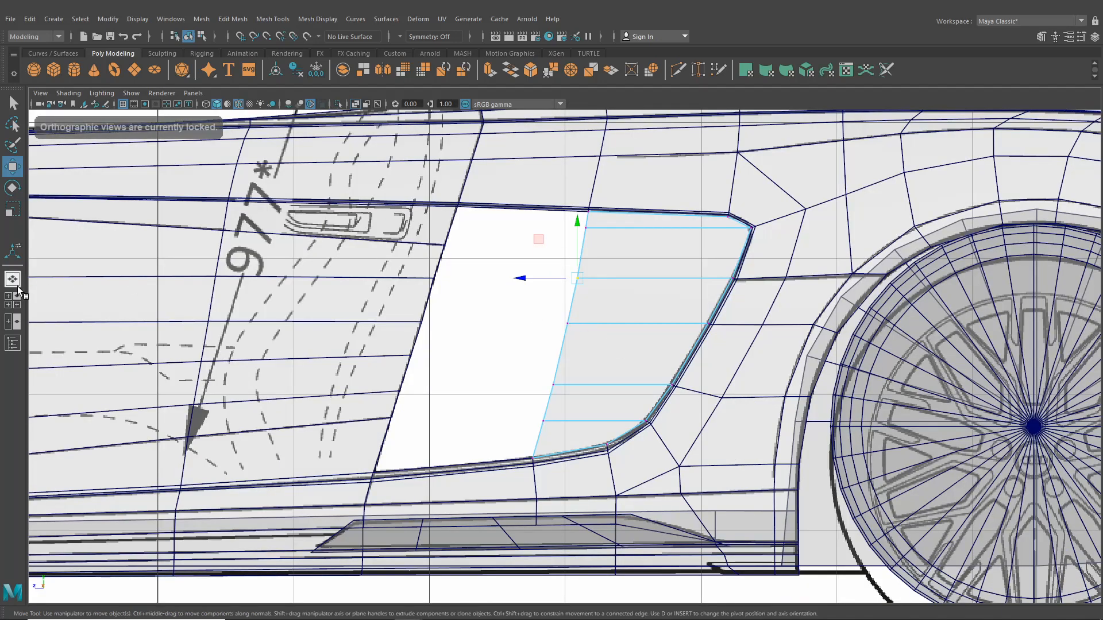
left_click(13, 299)
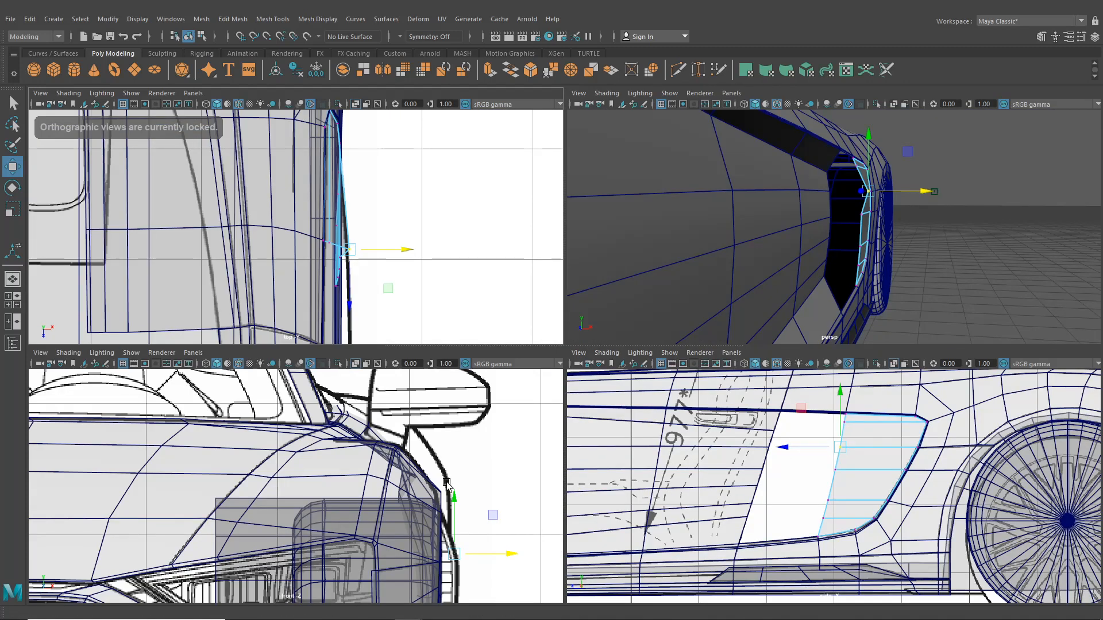
middle_click_drag(446, 482, 411, 451, "alt")
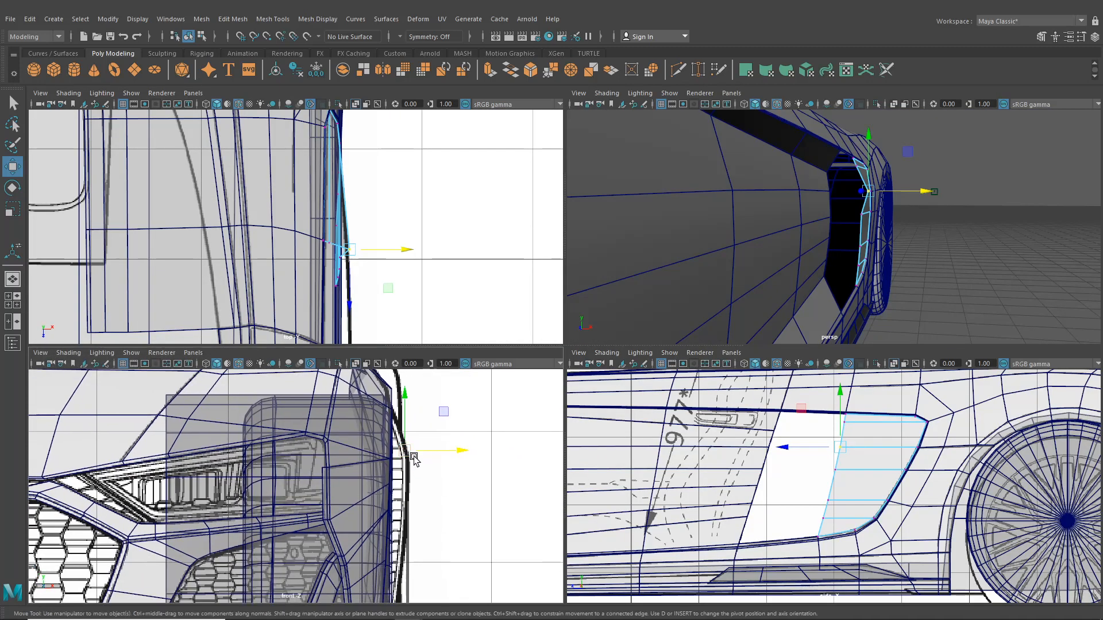
scroll(414, 457, "up", 4)
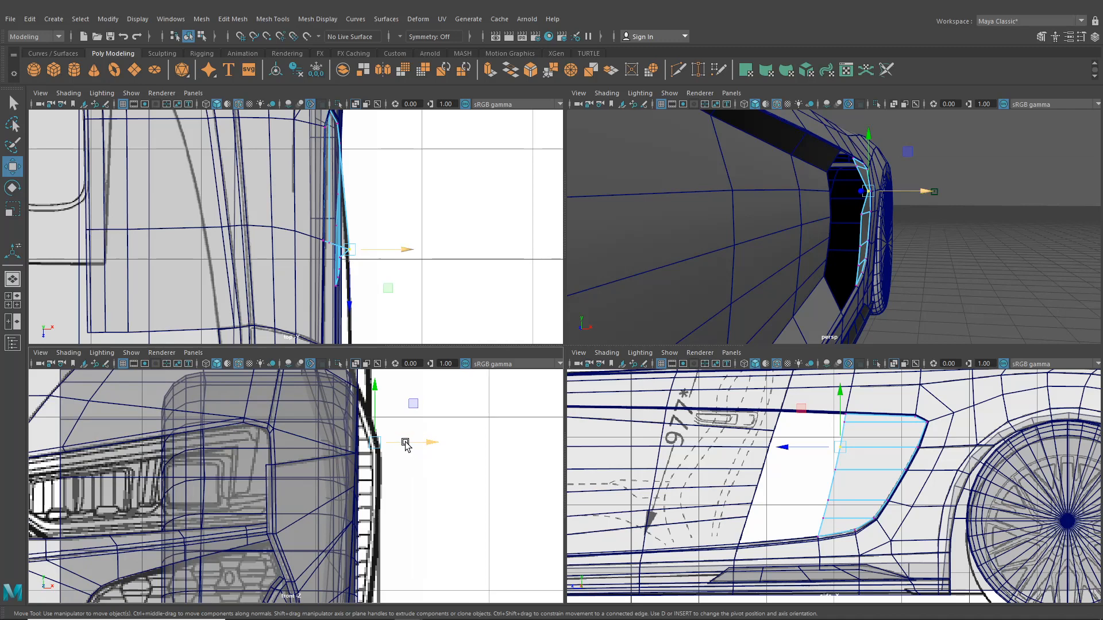
left_click_drag(405, 444, 411, 449)
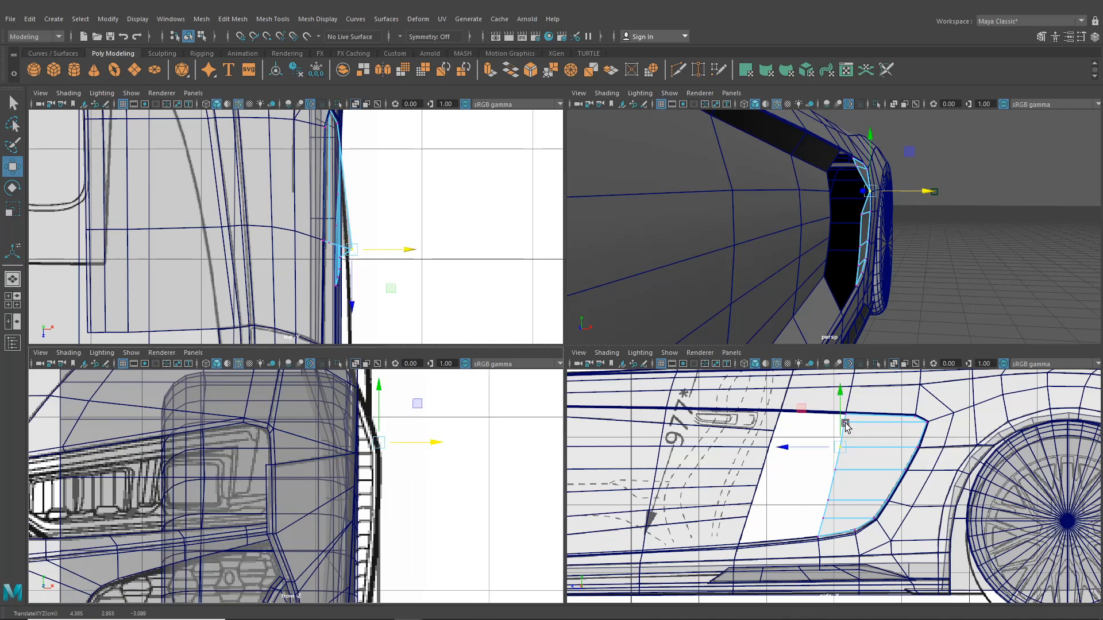
Pull the vertex directly below the vent panel's upper front corner outward to about X 4.217.
left_click_drag(845, 425, 734, 430)
middle_click_drag(375, 394, 378, 424, "alt")
left_click_drag(381, 411, 392, 413)
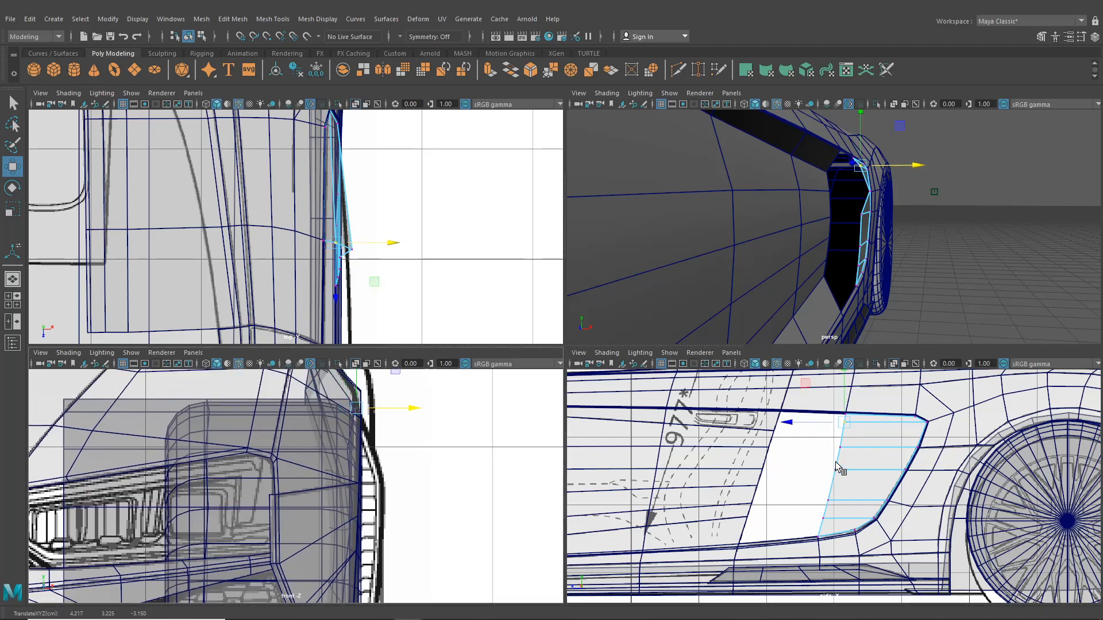
Reselect the second vertex below the vent panel's upper front corner and lower it slightly to about Y 2.813 along the outline.
left_click(838, 447)
left_click(846, 448)
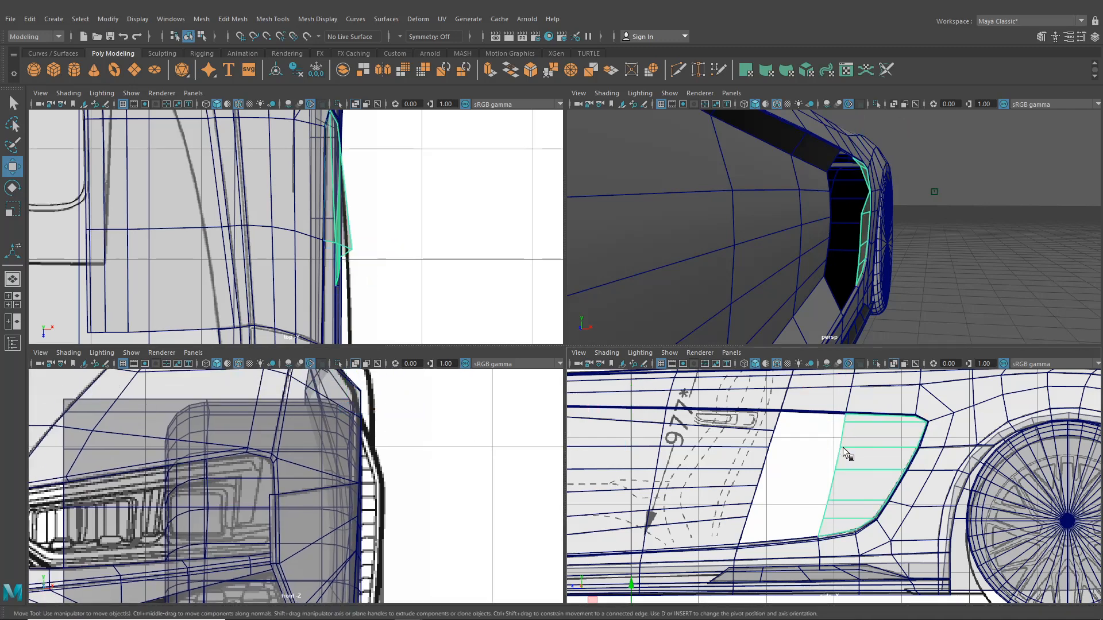
right_click(849, 442)
right_click_drag(849, 440, 789, 291)
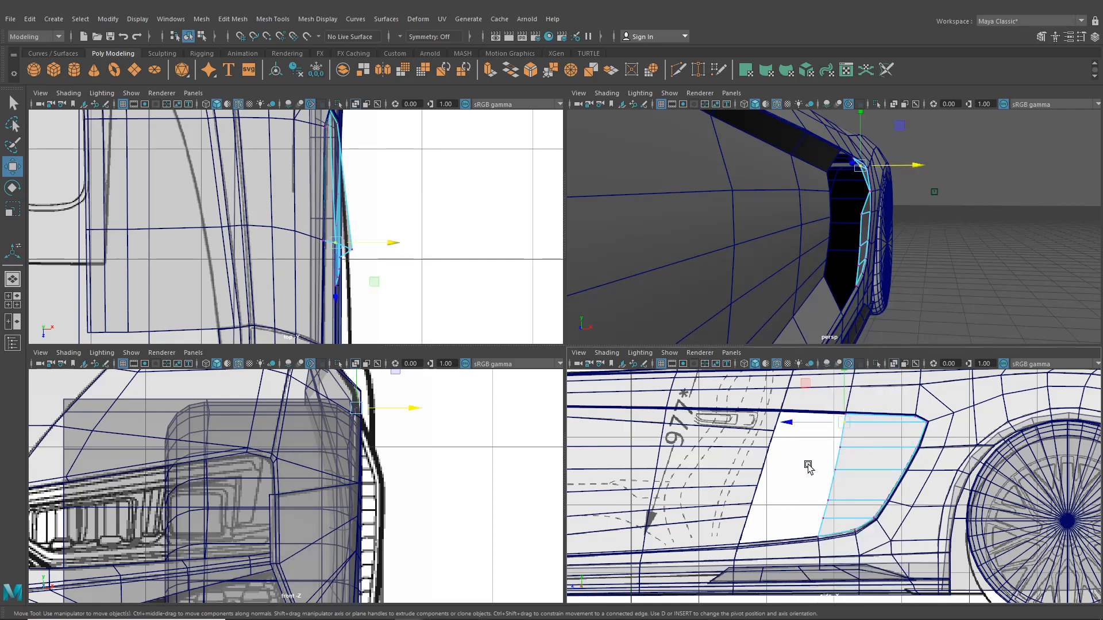
left_click(840, 449)
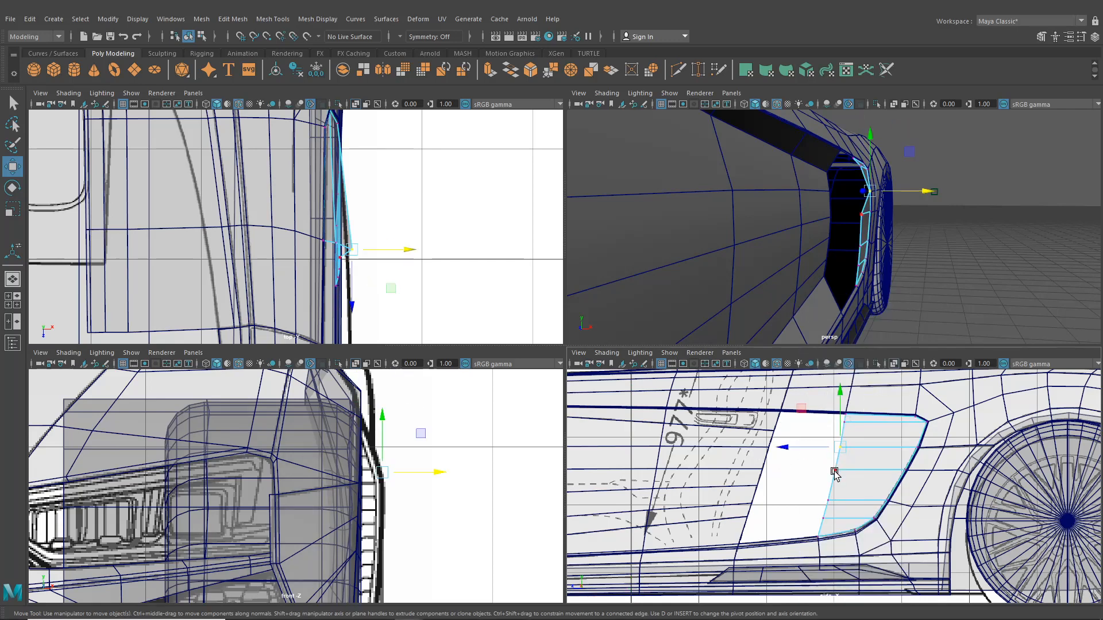
left_click_drag(840, 407, 840, 410)
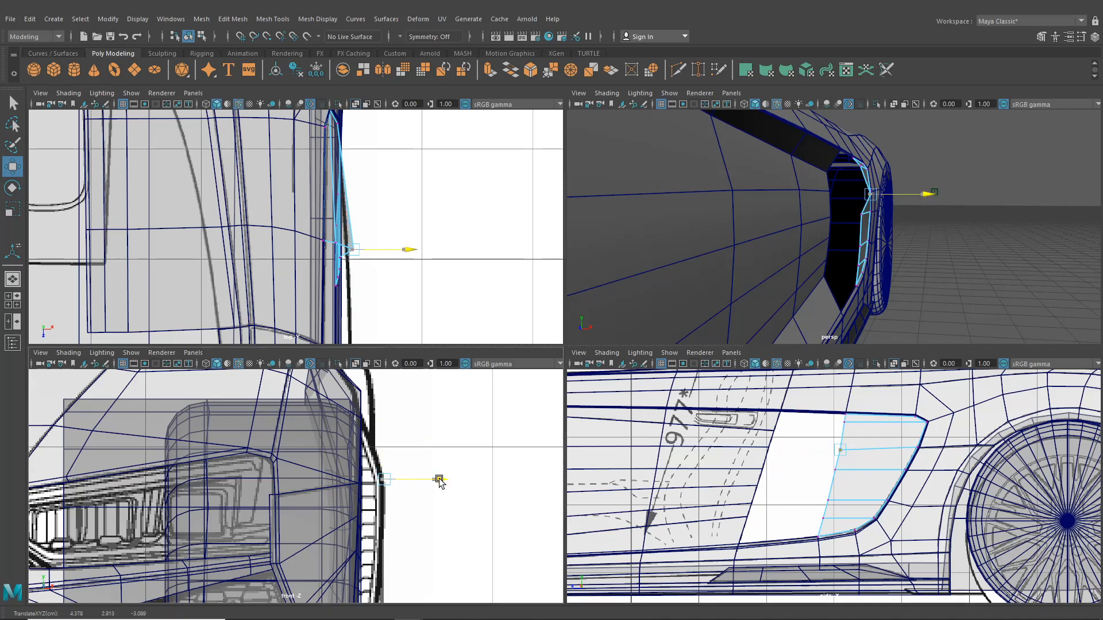
left_click_drag(439, 480, 439, 480)
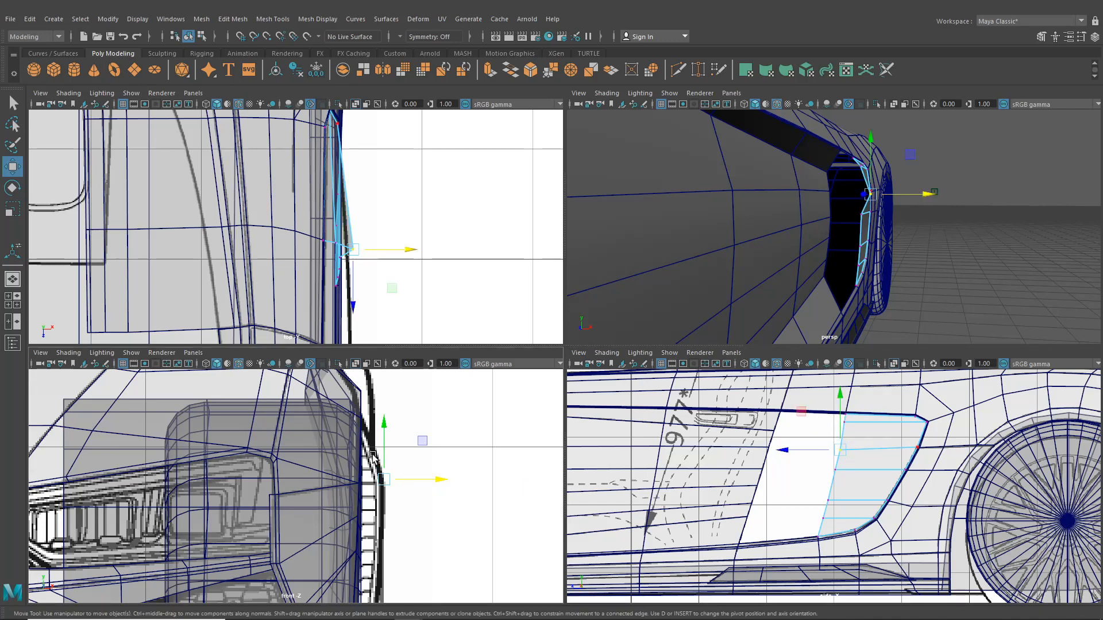
Pull the middle vertex of the vent panel's front edge outward to the front blueprint's body outline, to about X 4.373.
scroll(368, 512, "down", 5)
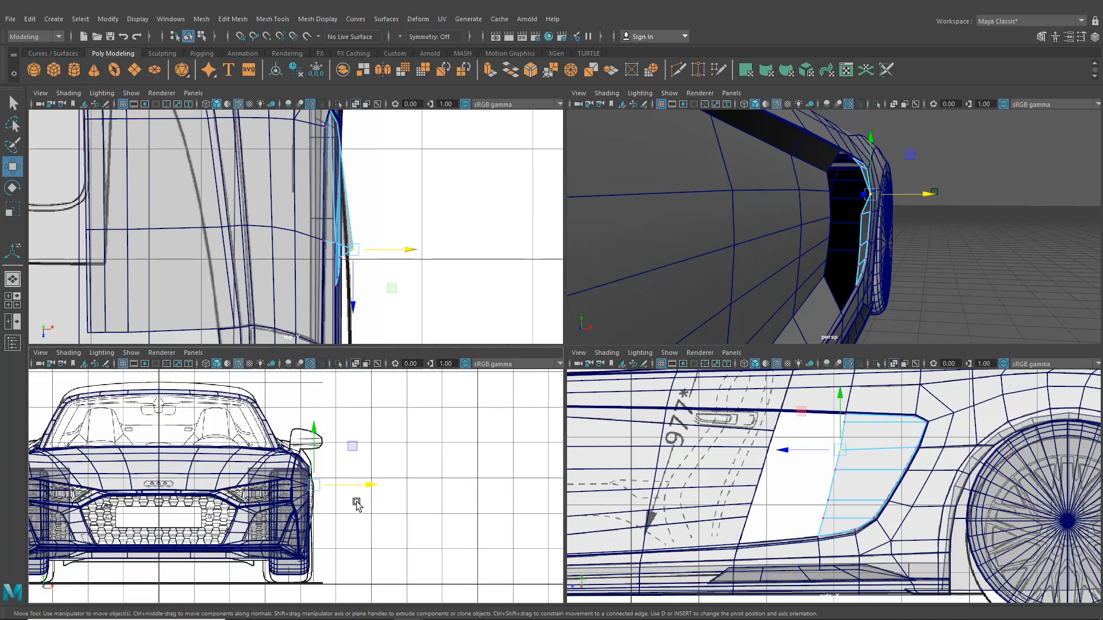
scroll(352, 505, "up", 5)
scroll(318, 474, "up", 1)
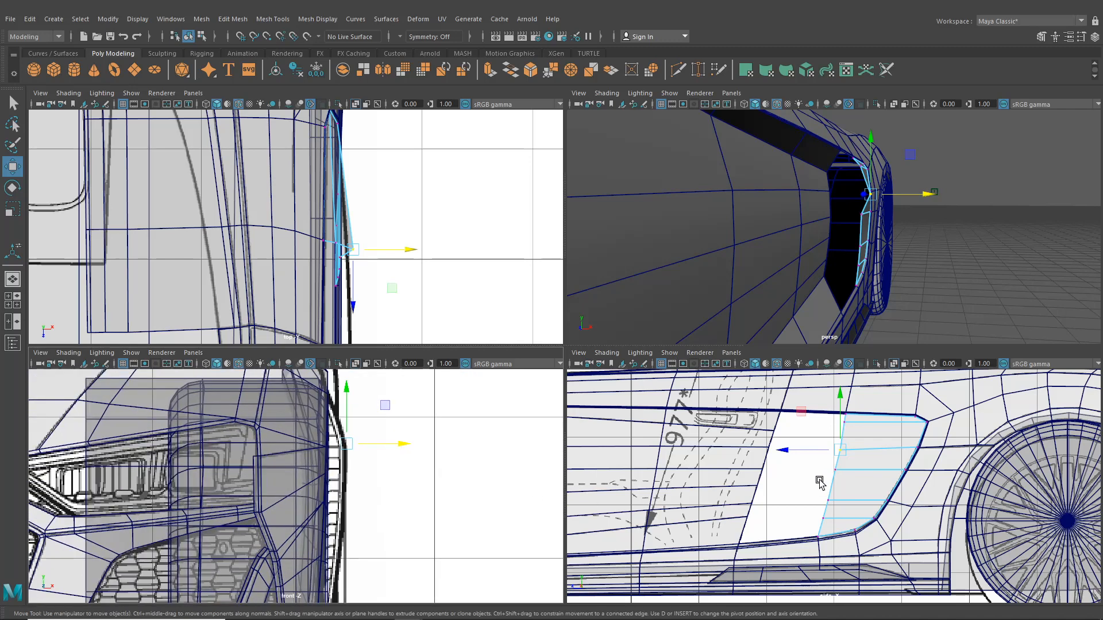
left_click_drag(824, 464, 845, 478)
left_click_drag(385, 487, 401, 489)
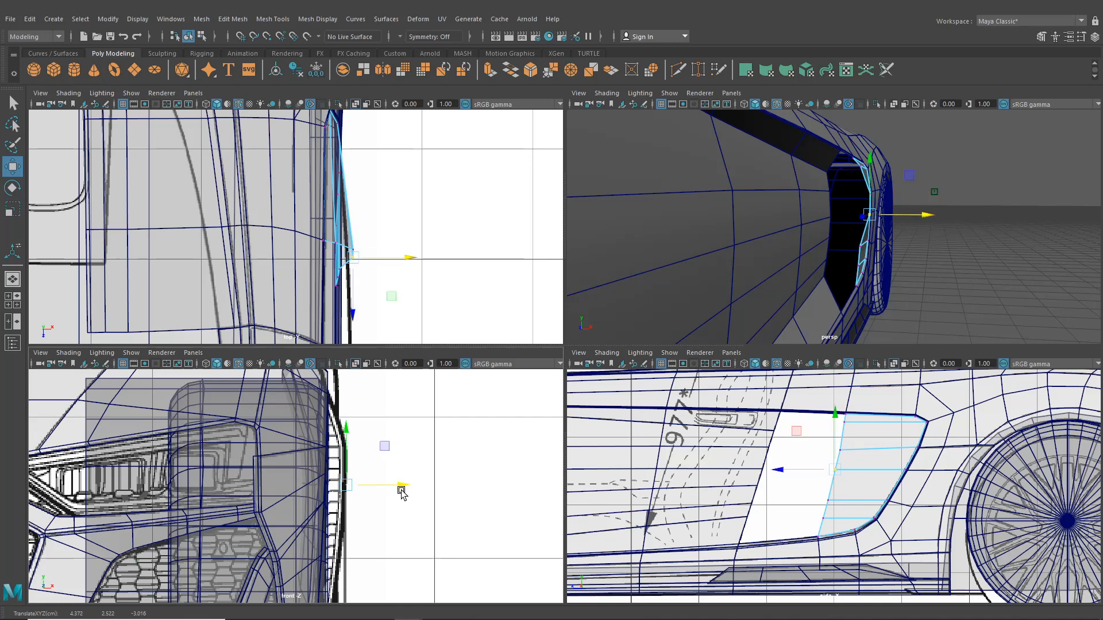
Fine-tune the sideways position of the second vertex below the vent panel's upper front corner against the front blueprint outline.
left_click(846, 457)
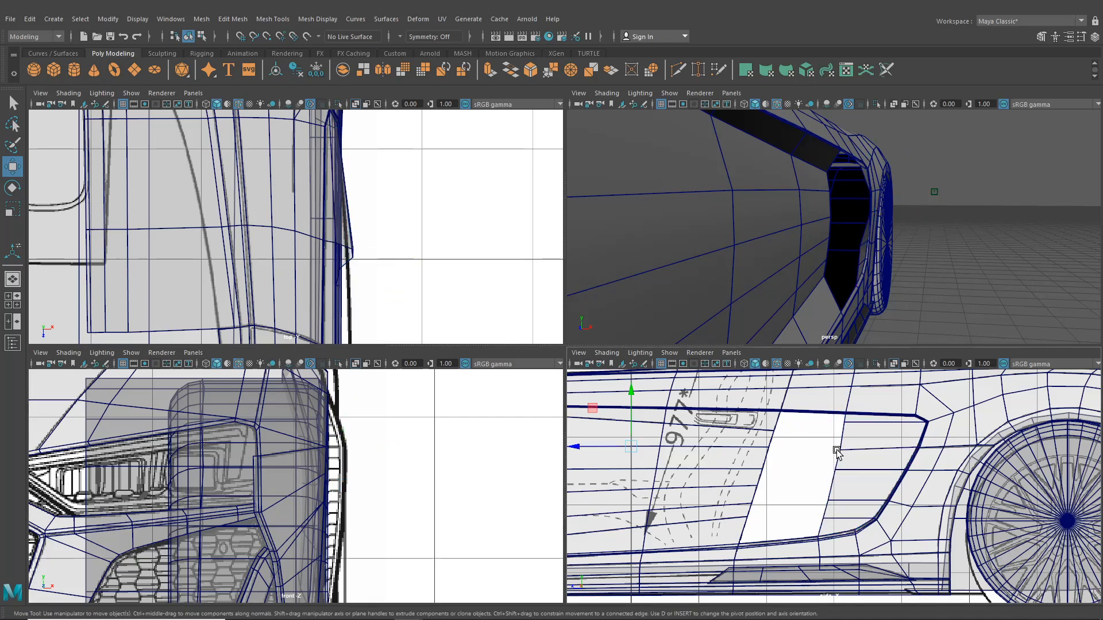
key("ctrl+z")
left_click_drag(849, 457, 828, 444)
scroll(406, 462, "up", 3)
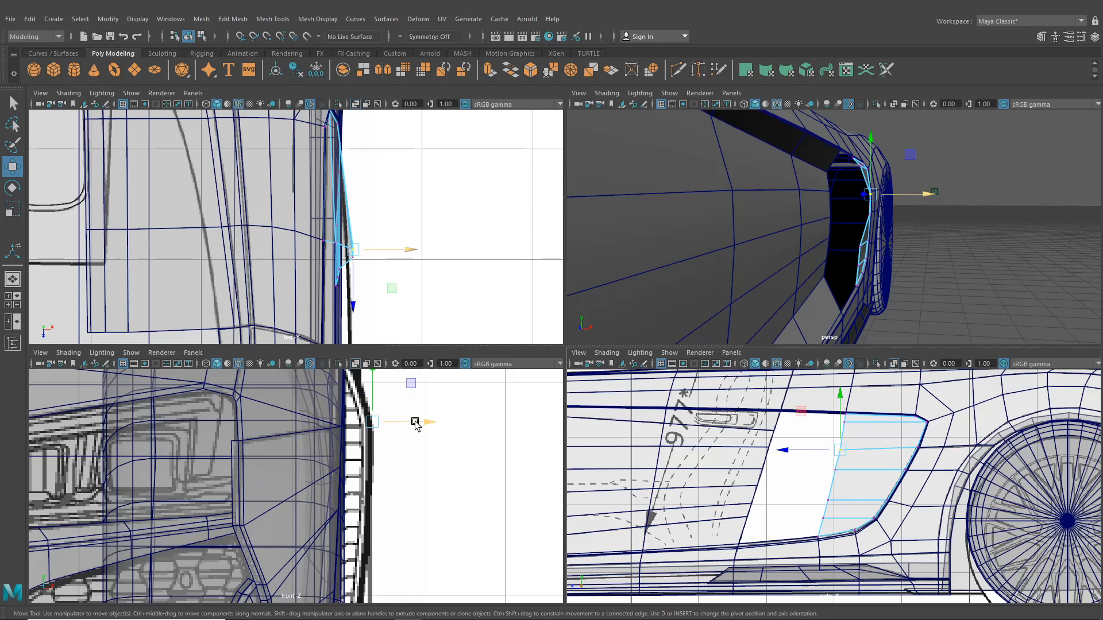
left_click_drag(416, 424, 418, 426)
Pull the vertex below the middle of the vent panel's front edge outward to the blueprint outline, to about X 4.336.
left_click(829, 502)
middle_click_drag(385, 542, 386, 485, "alt")
left_click_drag(399, 522, 415, 528)
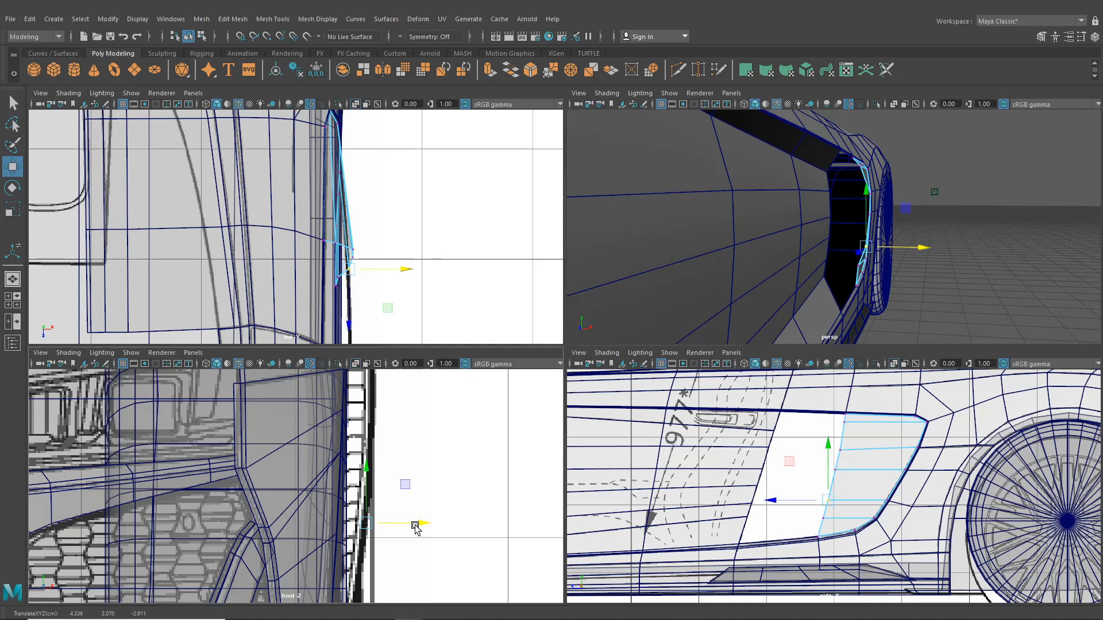
Pull the vertex just above the vent panel's lower front corner outward to the front blueprint's body outline.
left_click(824, 517)
key("ctrl+z")
left_click_drag(816, 515, 829, 523)
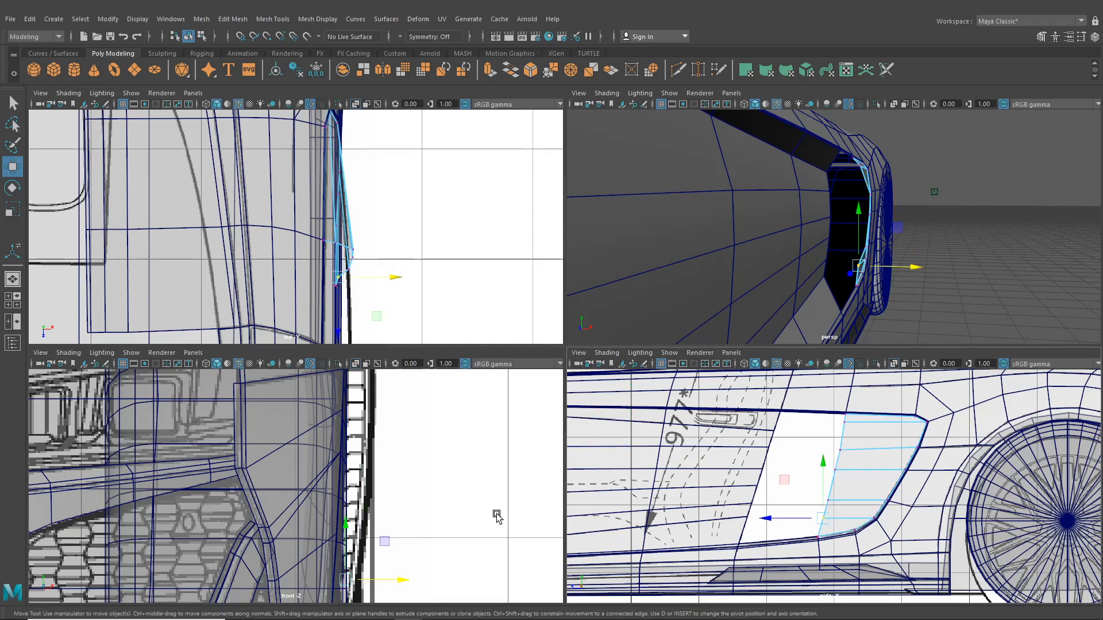
middle_click_drag(496, 516, 499, 426, "alt")
left_click_drag(394, 492, 407, 495)
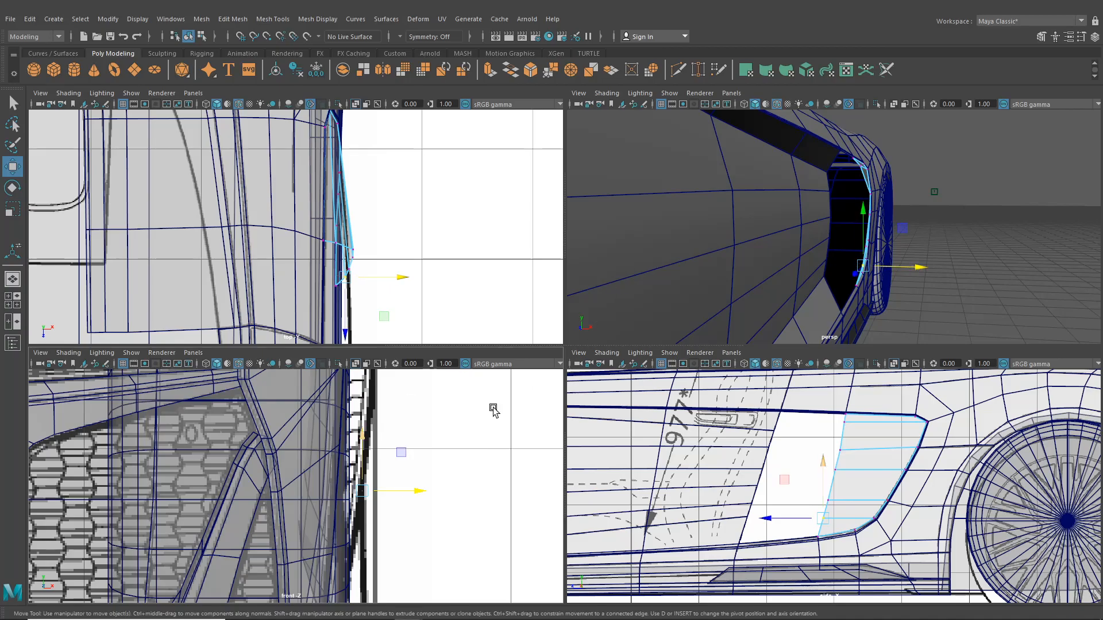
Lower the middle vertex of the vent panel's front edge slightly, to about Y 2.489.
key("space")
scroll(818, 302, "down", 4)
left_click_drag(810, 268, 766, 305, "alt")
scroll(715, 335, "up", 3)
left_click(629, 330)
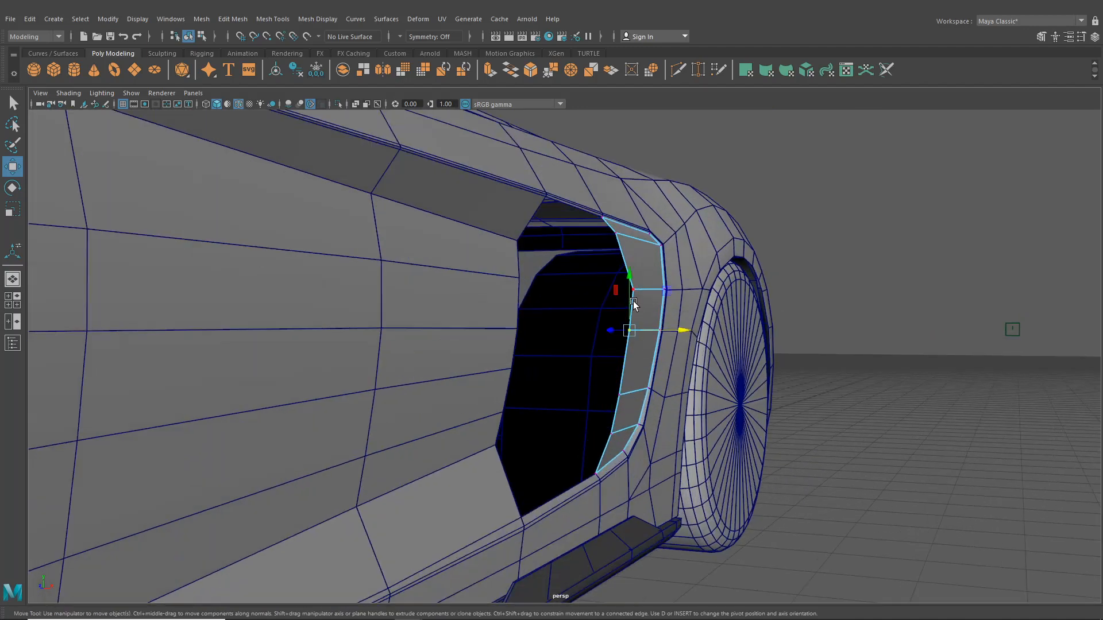
left_click_drag(630, 301, 630, 307)
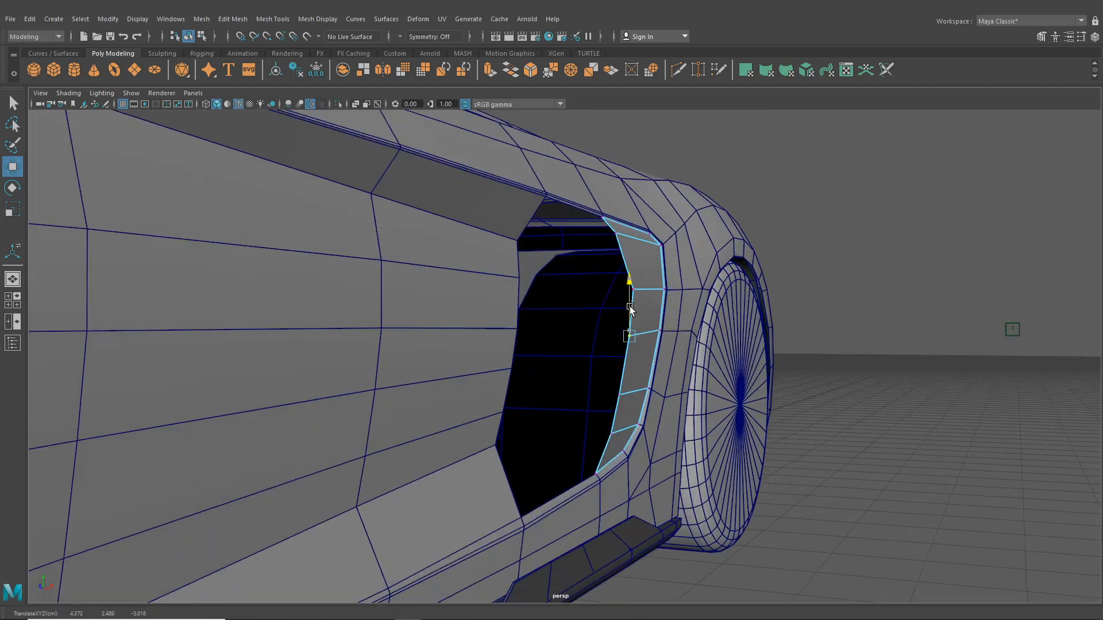
Extrude all edges along the vent panel's front border forward across the opening, almost to the door's rear edge.
left_click(622, 393)
left_click_drag(625, 413, 486, 431, "alt")
scroll(588, 400, "down", 3)
scroll(560, 414, "down", 3)
left_click_drag(557, 416, 598, 439, "alt")
scroll(650, 409, "up", 3)
right_click_drag(600, 287, 596, 270)
left_click(566, 331)
left_click(563, 350, "shift")
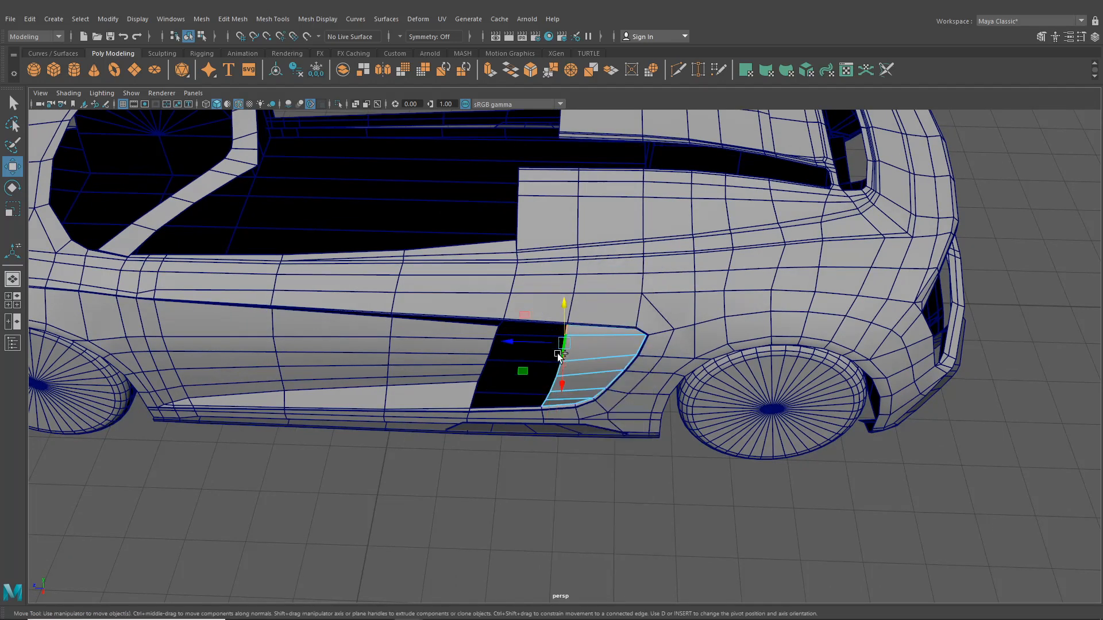
left_click(559, 369, "shift")
left_click(553, 385, "shift")
left_click(545, 403, "shift")
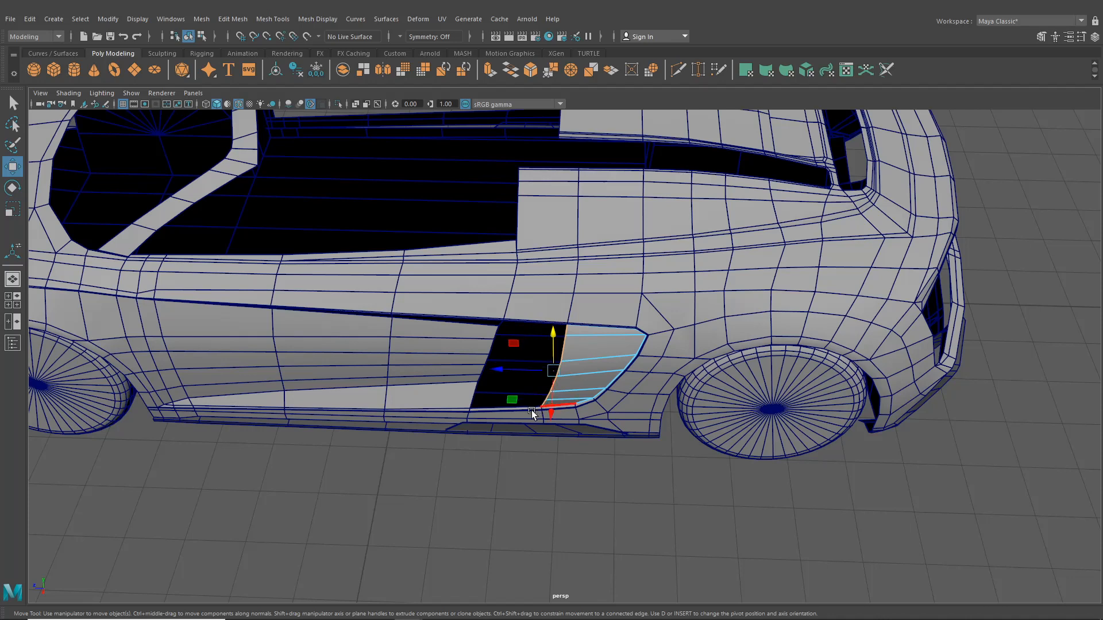
key("ctrl+e")
left_click(635, 261)
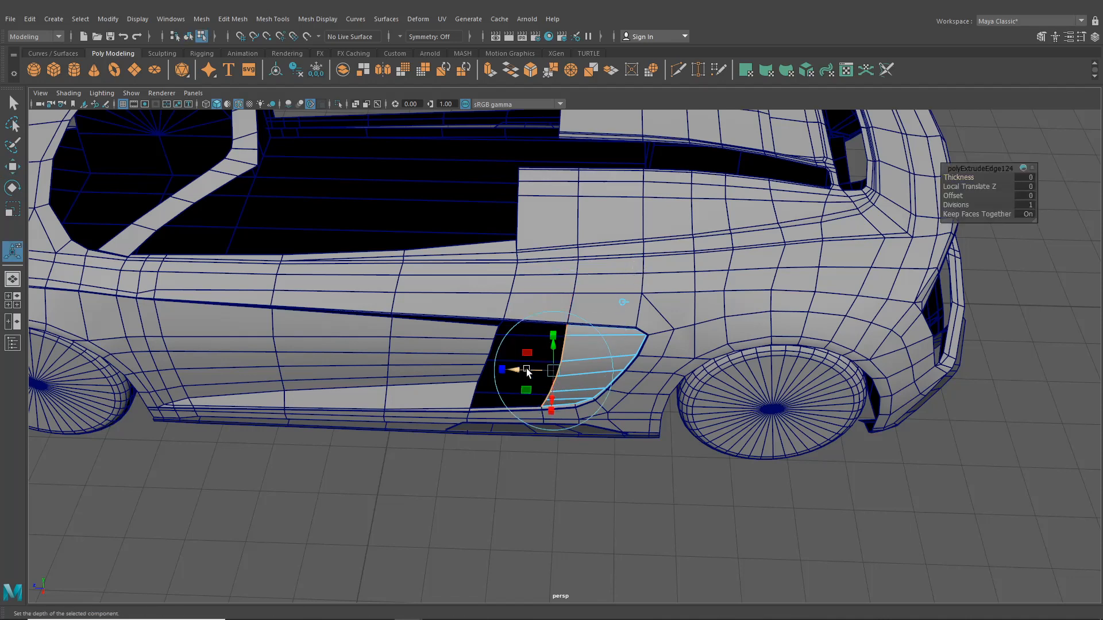
left_click_drag(527, 372, 456, 373)
In the side view, shift the vertex below the extruded panel's upper front corner forward onto the opening's front edge, to about Z -2.150.
key("space")
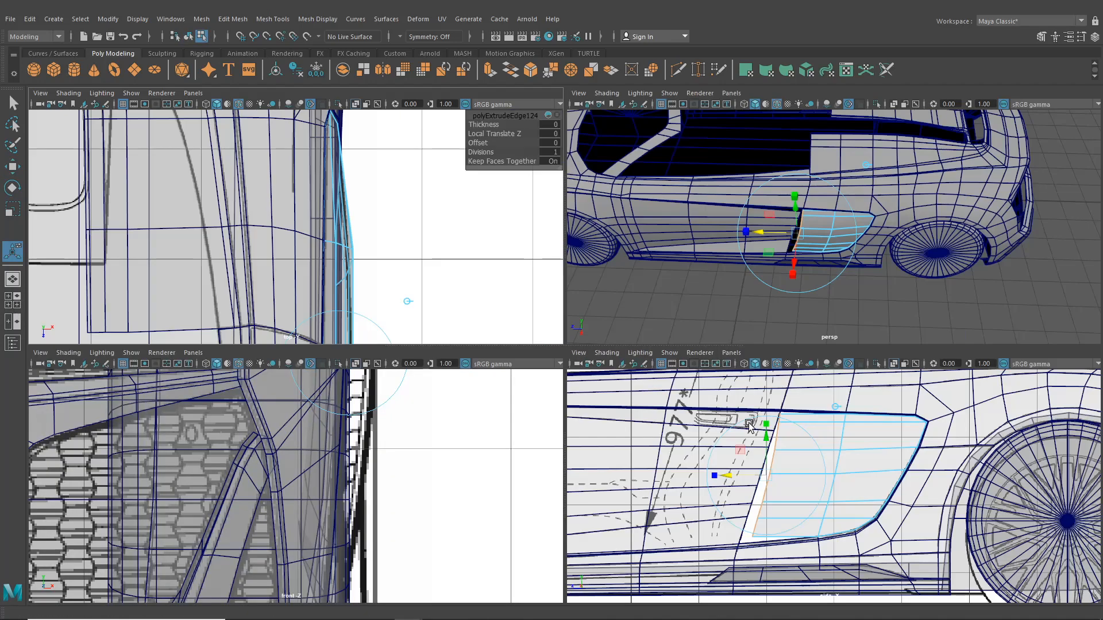
key("space")
middle_click_drag(536, 252, 574, 305, "alt")
right_click_drag(574, 291, 499, 279)
left_click(13, 168)
scroll(395, 282, "up", 3)
middle_click_drag(437, 303, 495, 352, "alt")
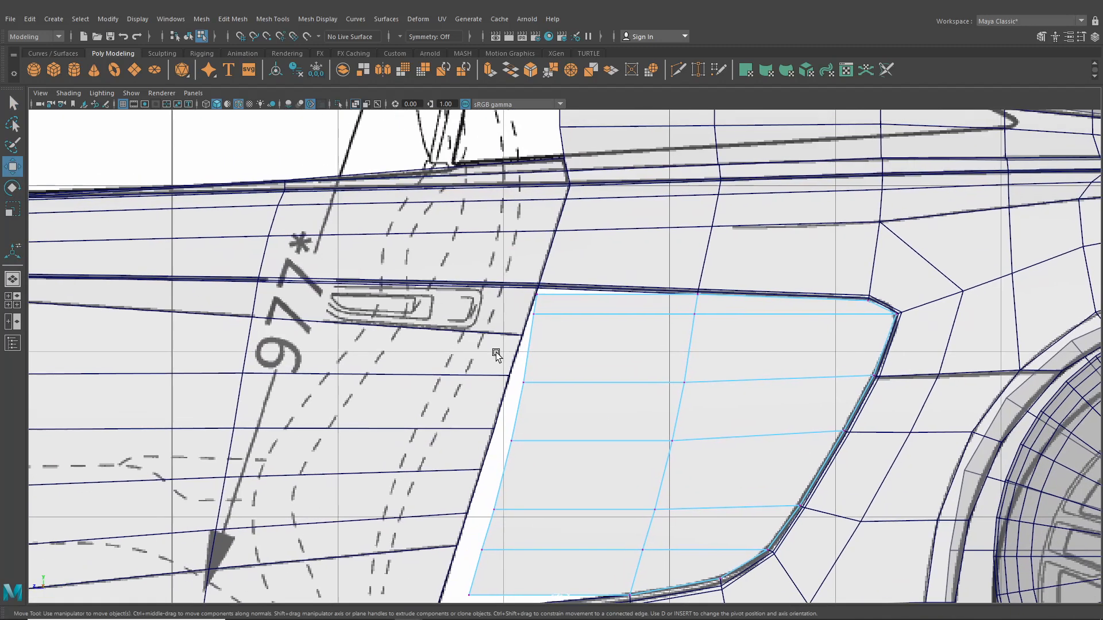
scroll(496, 353, "up", 1)
left_click_drag(538, 322, 520, 298)
left_click_drag(503, 308, 502, 308)
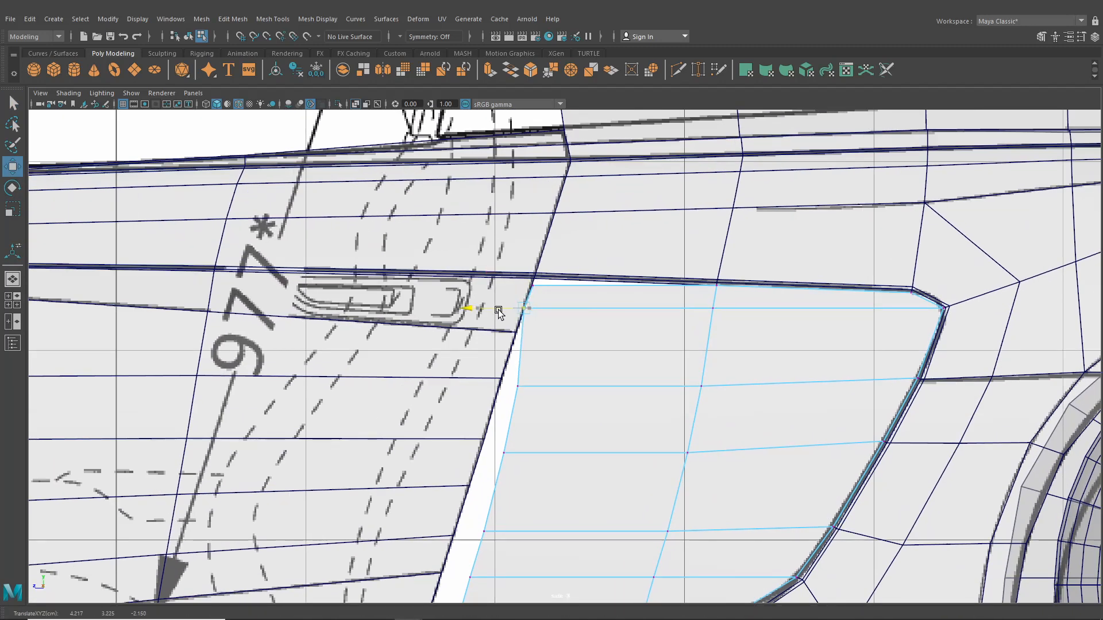
Move the second vertex below the upper front corner and the middle front vertex forward onto the opening's front edge.
left_click(517, 386)
left_click_drag(488, 386, 468, 390)
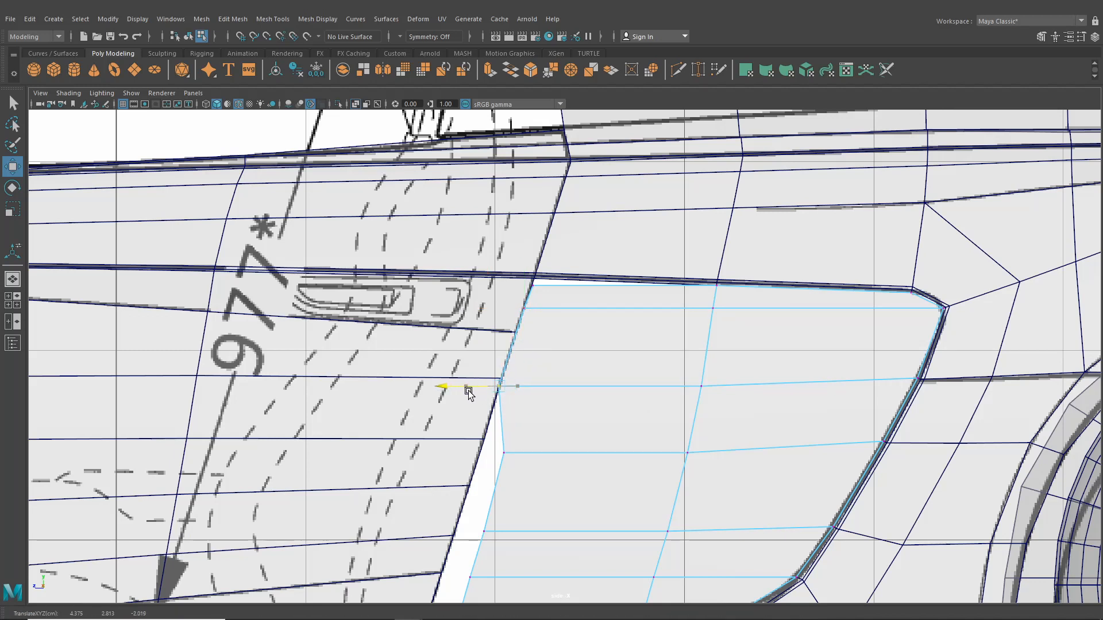
left_click(503, 453)
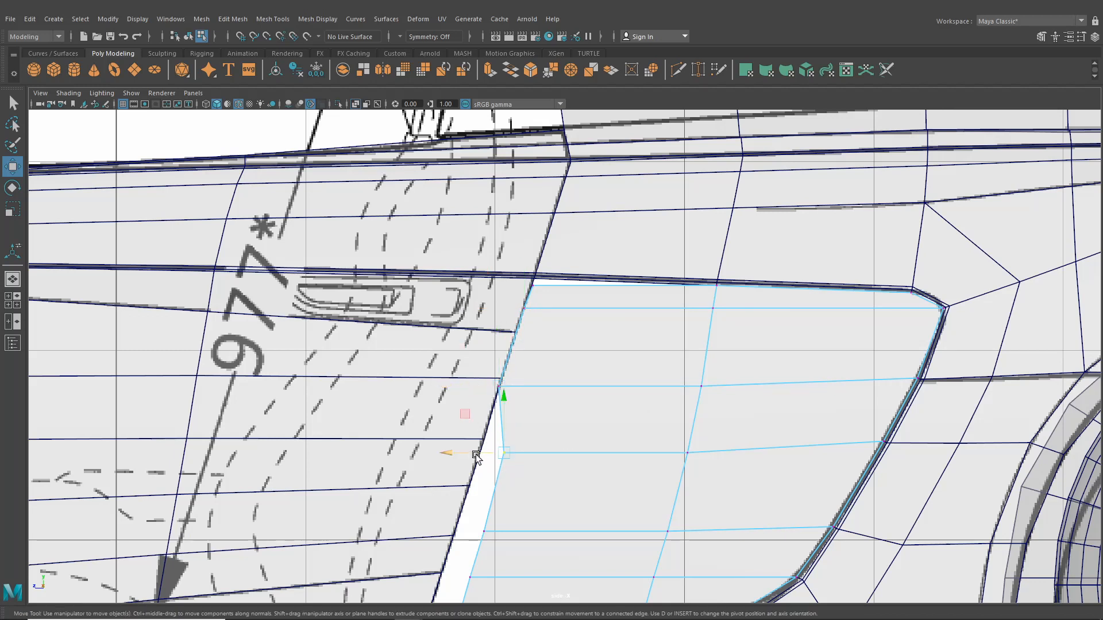
left_click_drag(468, 453, 451, 454)
Move the two vertices above the panel's lower front corner onto the opening's front edge, lowering the bottom one slightly.
middle_click_drag(459, 444, 517, 287, "alt")
left_click(532, 376)
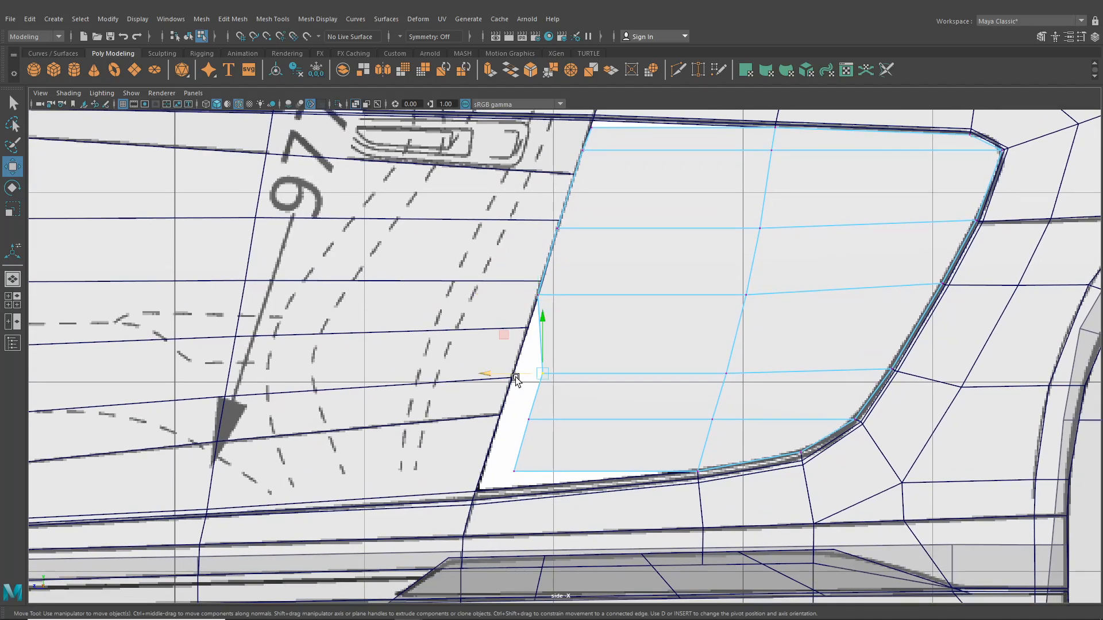
left_click(515, 472)
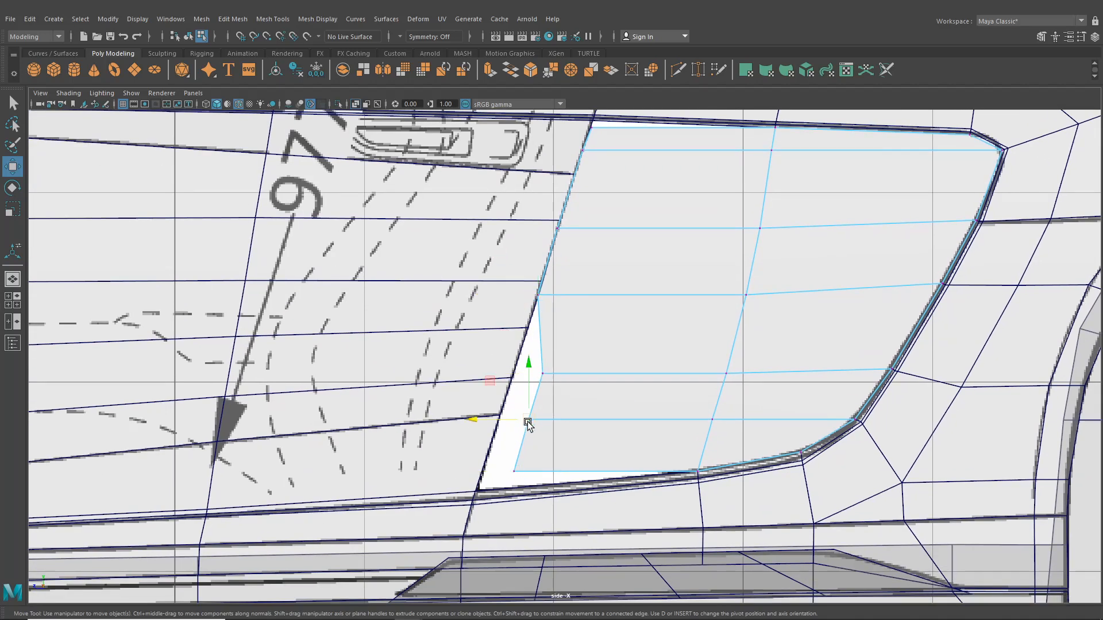
left_click_drag(528, 424, 494, 441)
scroll(543, 383, "up", 1)
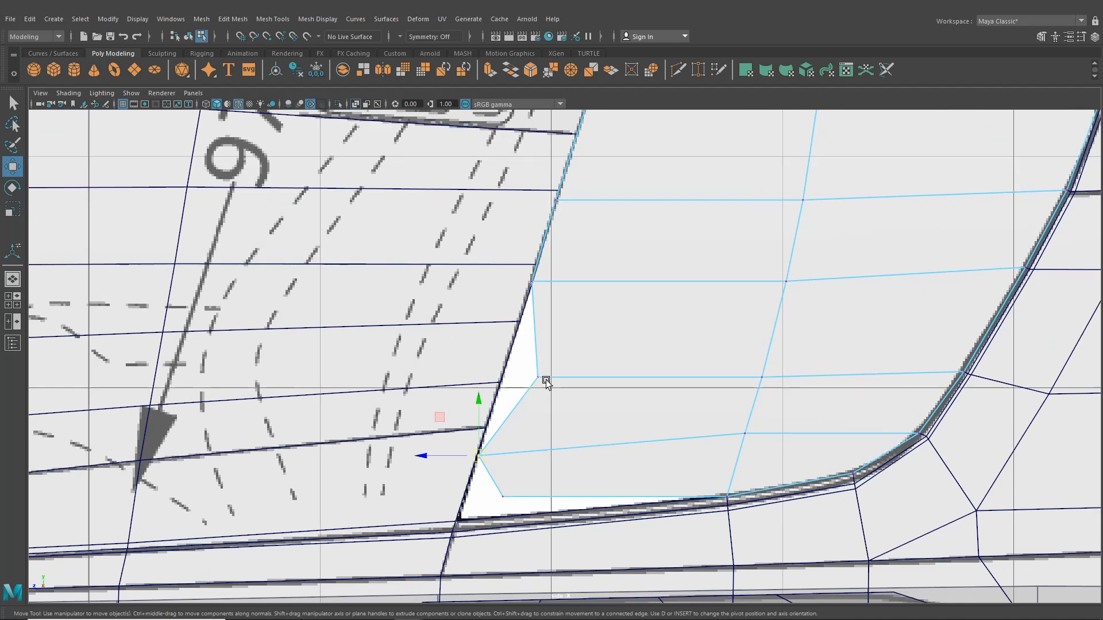
left_click_drag(545, 381, 502, 388)
Adjust the heights of the interior vertices in the panel's middle column to even out the horizontal rows, the lowest at about Y 1.766.
left_click(736, 425)
left_click_drag(746, 394, 744, 404)
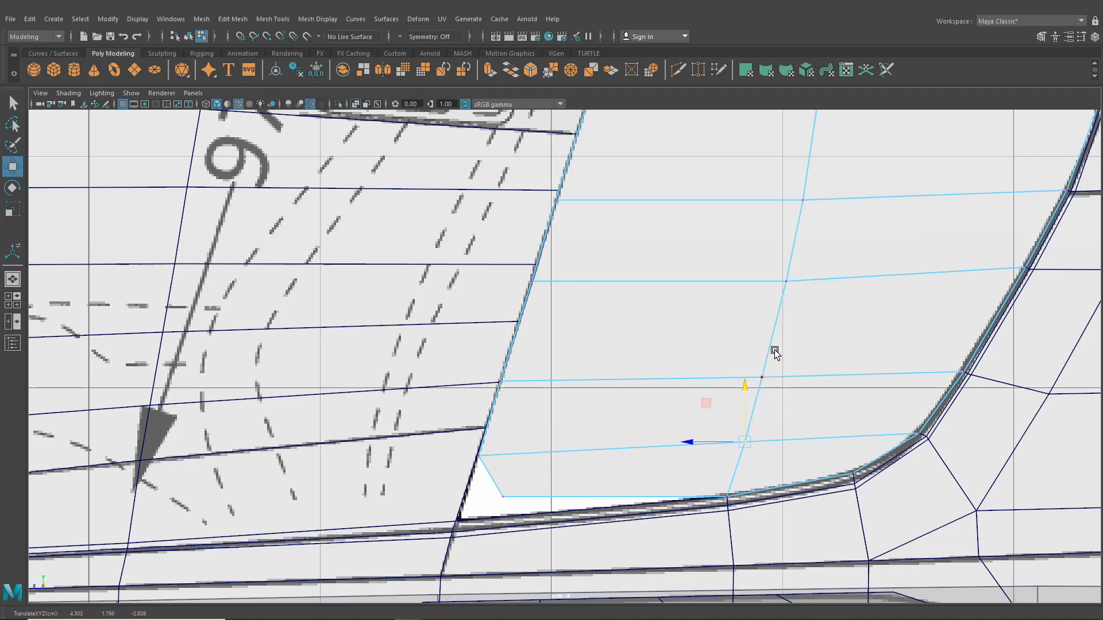
middle_click_drag(789, 282, 748, 339, "alt")
left_click(747, 338)
left_click_drag(747, 297, 746, 292)
left_click(720, 435)
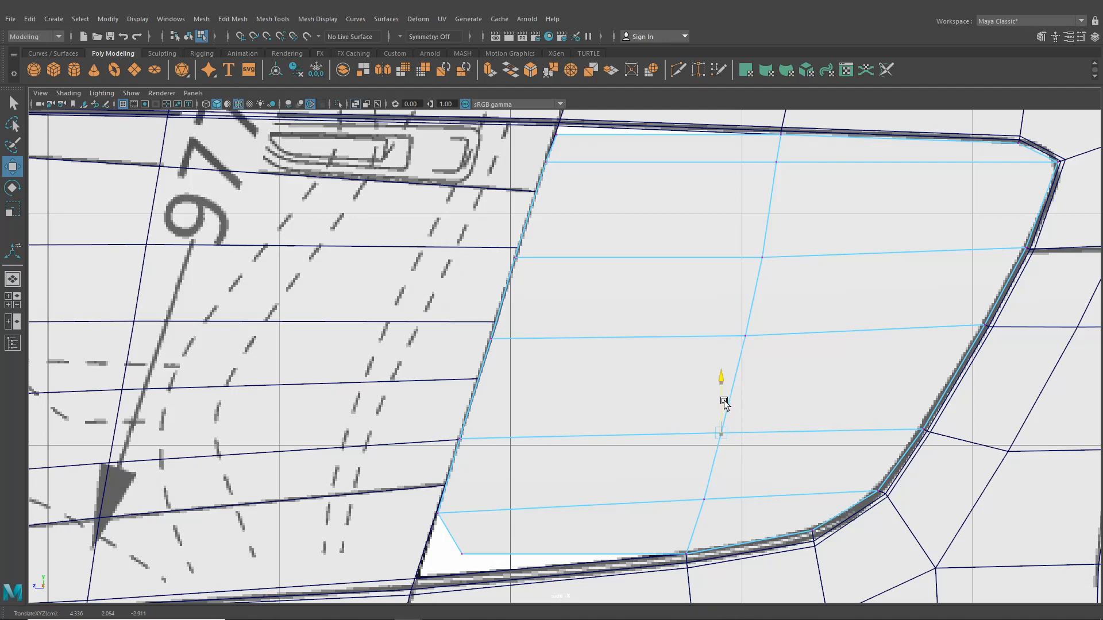
left_click(768, 261)
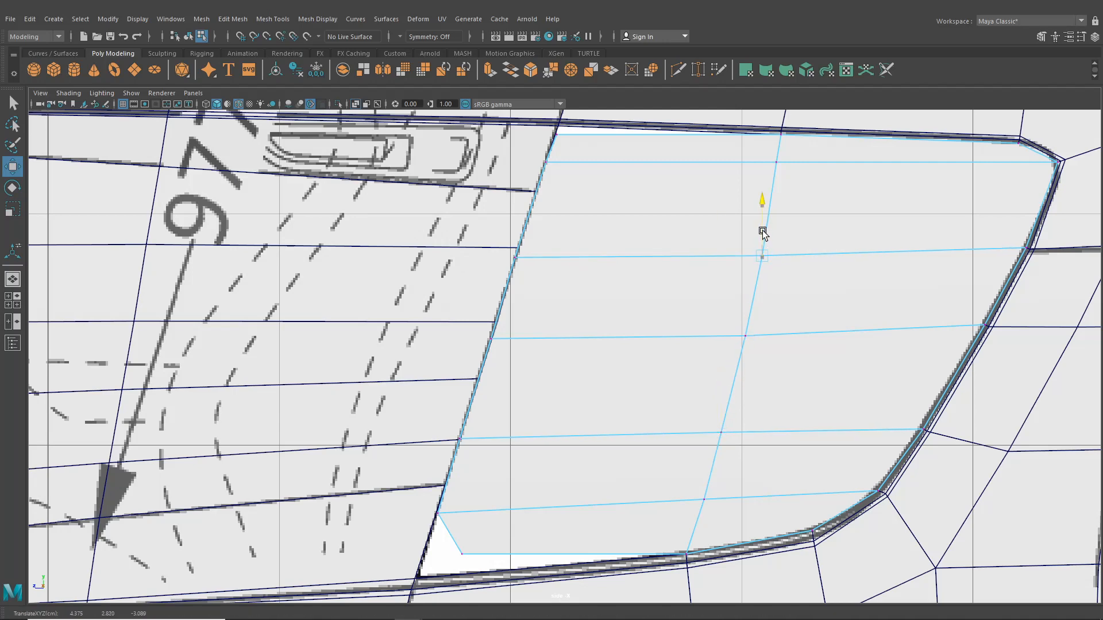
middle_click_drag(634, 187, 668, 183, "alt")
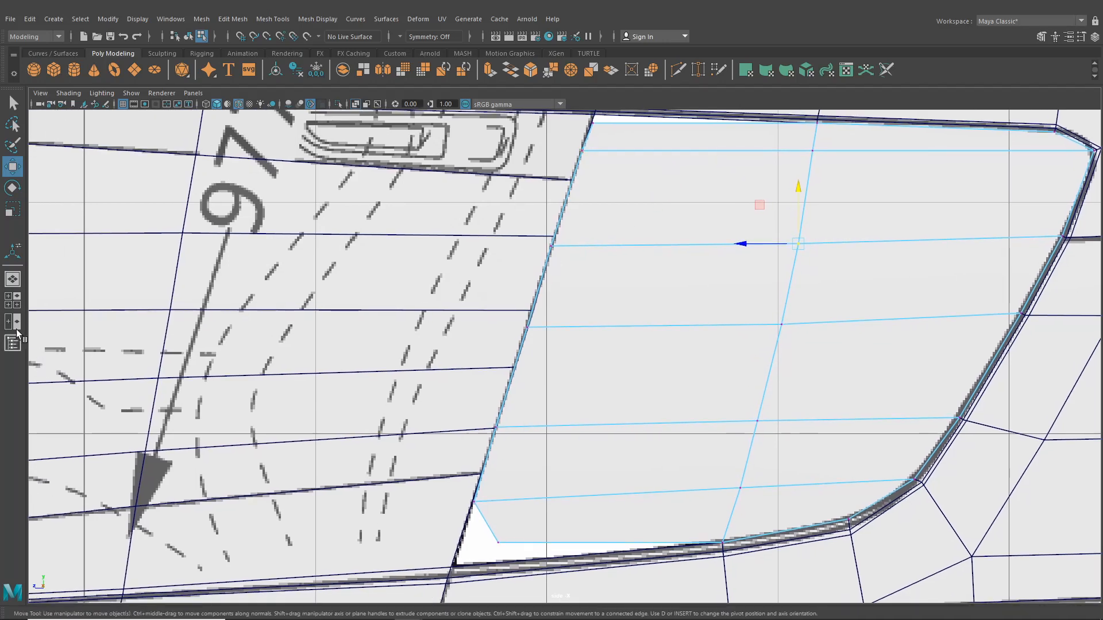
Raise the vent panel's upper front corner vertex to meet the upper corner of the body opening.
left_click(12, 280)
left_click_drag(531, 355, 606, 346, "alt")
scroll(568, 376, "up", 5)
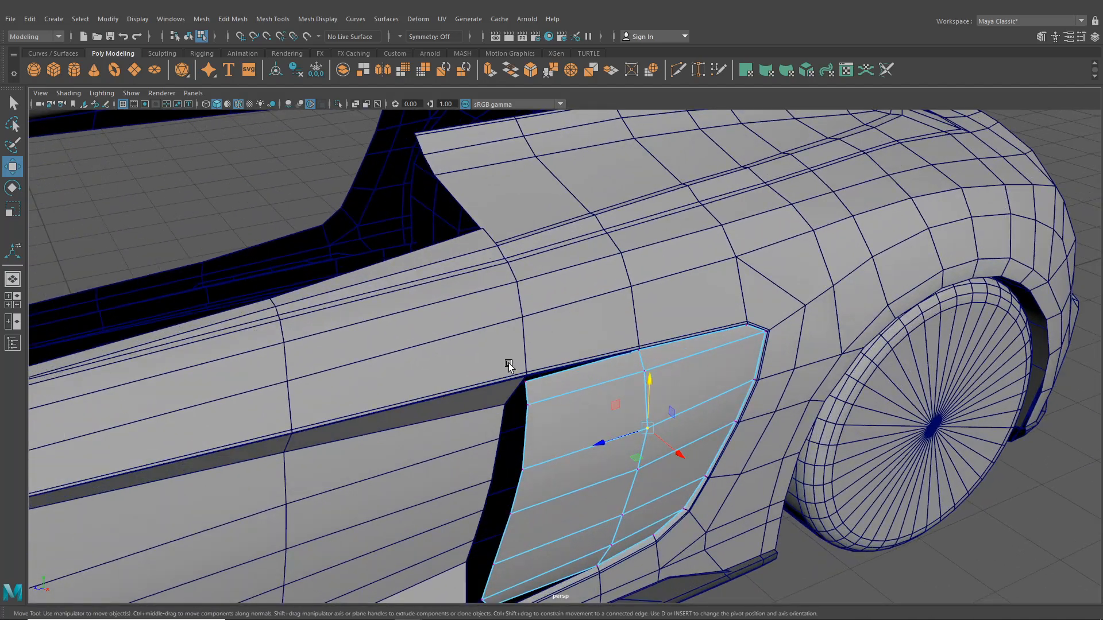
left_click(527, 383)
scroll(534, 410, "up", 3)
left_click_drag(534, 410, 592, 372, "alt")
scroll(592, 372, "up", 2)
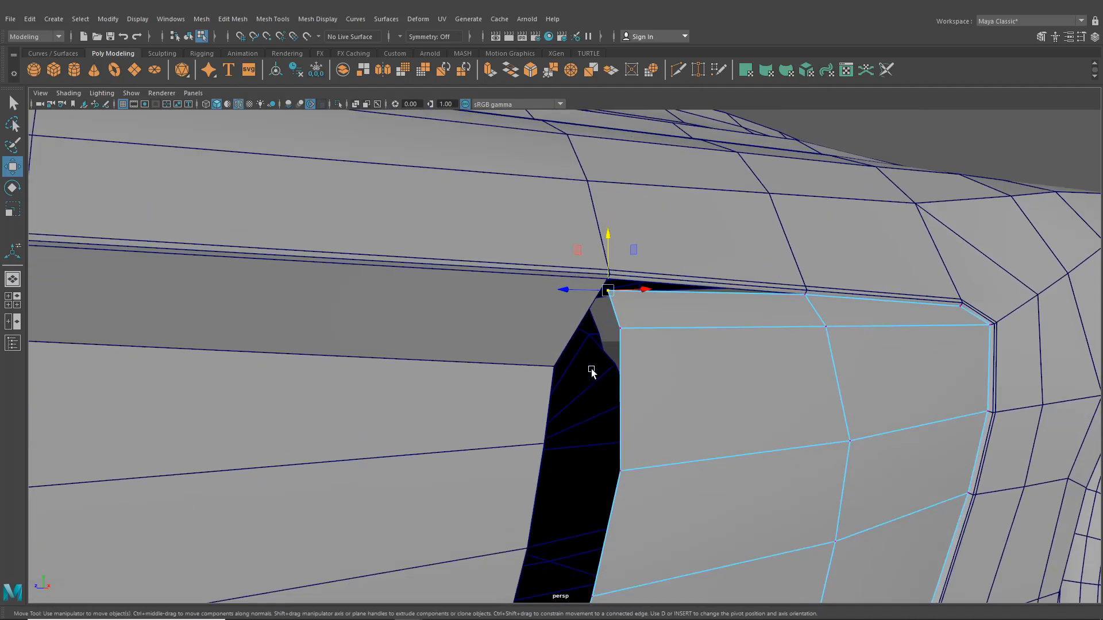
left_click_drag(608, 291, 609, 280)
Move the vent panel's lower front corner vertex onto the lower front corner of the body opening.
scroll(632, 310, "down", 5)
left_click_drag(661, 322, 612, 487, "alt")
left_click(609, 409)
left_click_drag(609, 409, 584, 316)
scroll(621, 428, "down", 4)
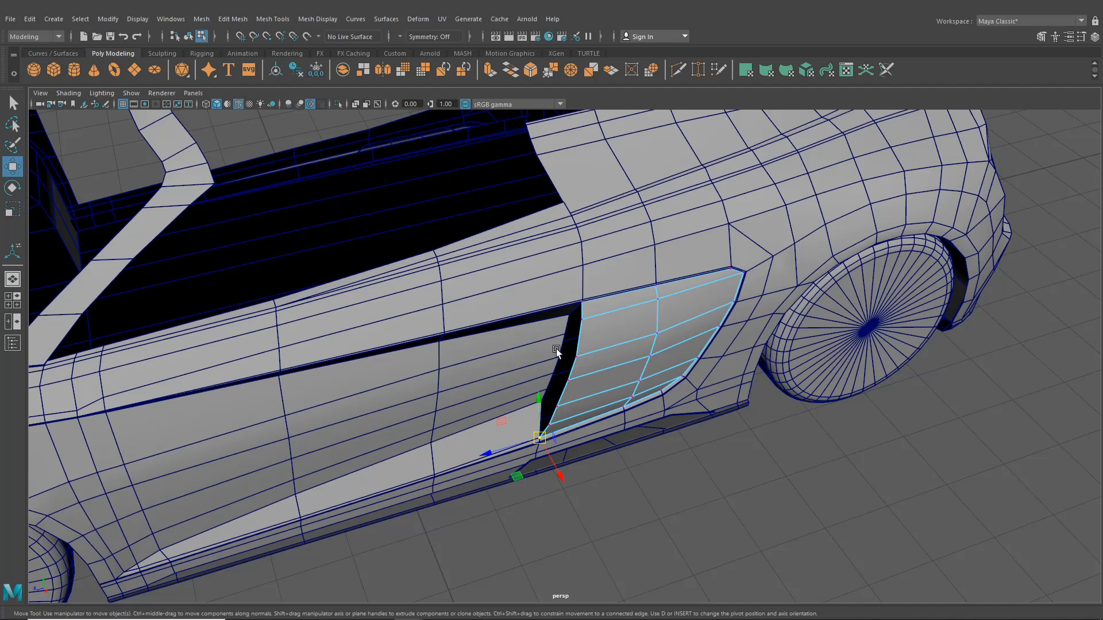
Select the central vertices of the vent panel's middle column and pull them outward together to about X 4.355.
scroll(665, 399, "up", 5)
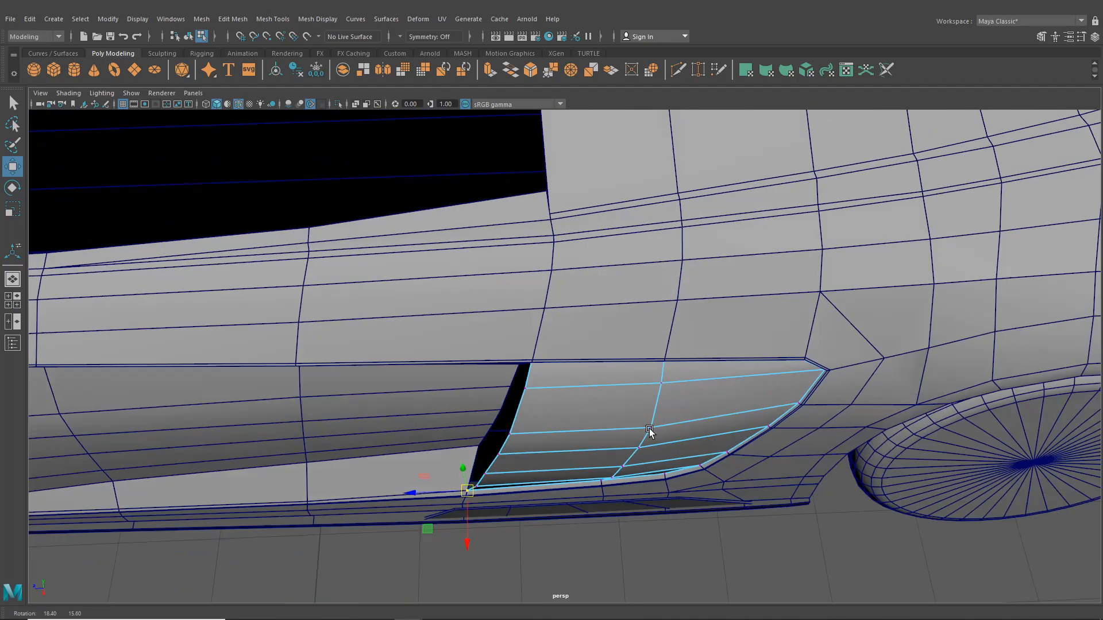
right_click_drag(638, 292, 584, 292)
scroll(637, 438, "up", 3)
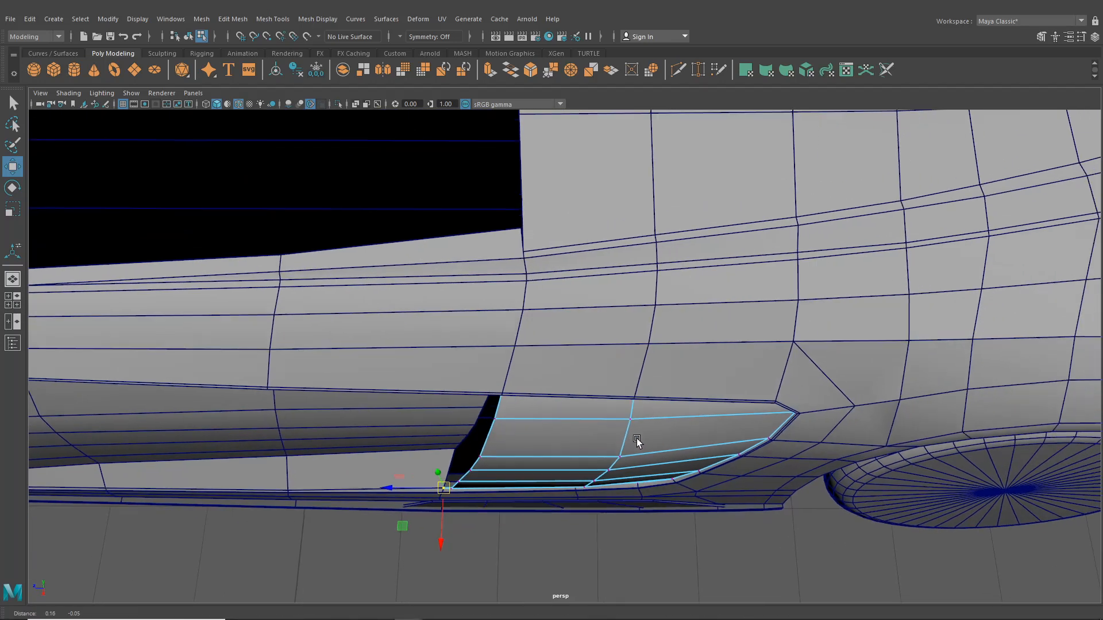
left_click_drag(616, 470, 555, 419, "alt")
left_click(555, 420)
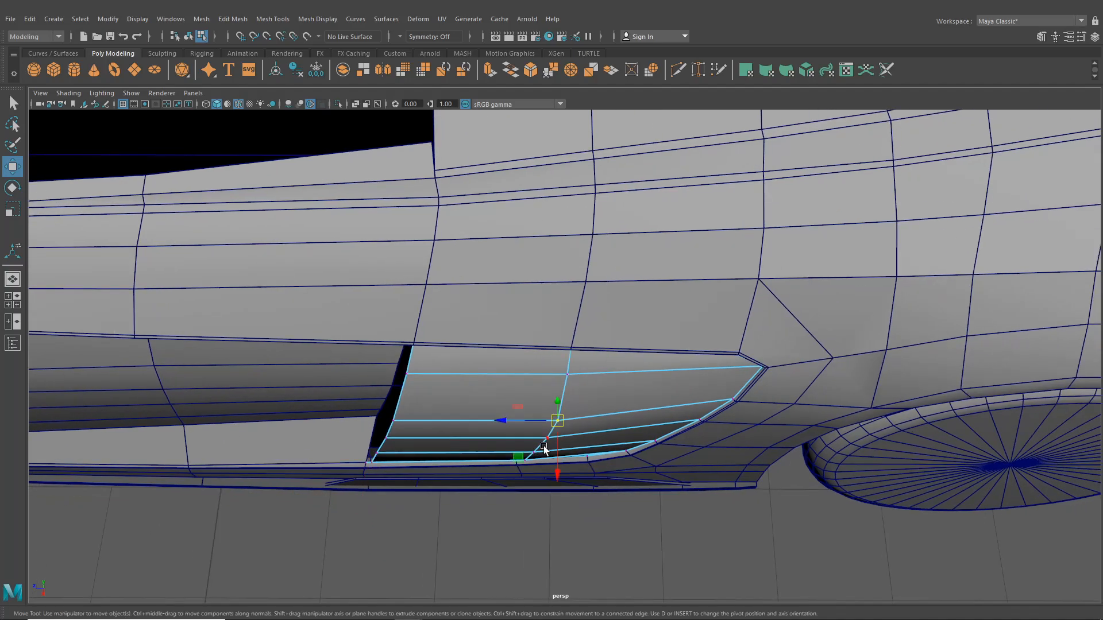
left_click_drag(541, 472, 544, 417, "alt")
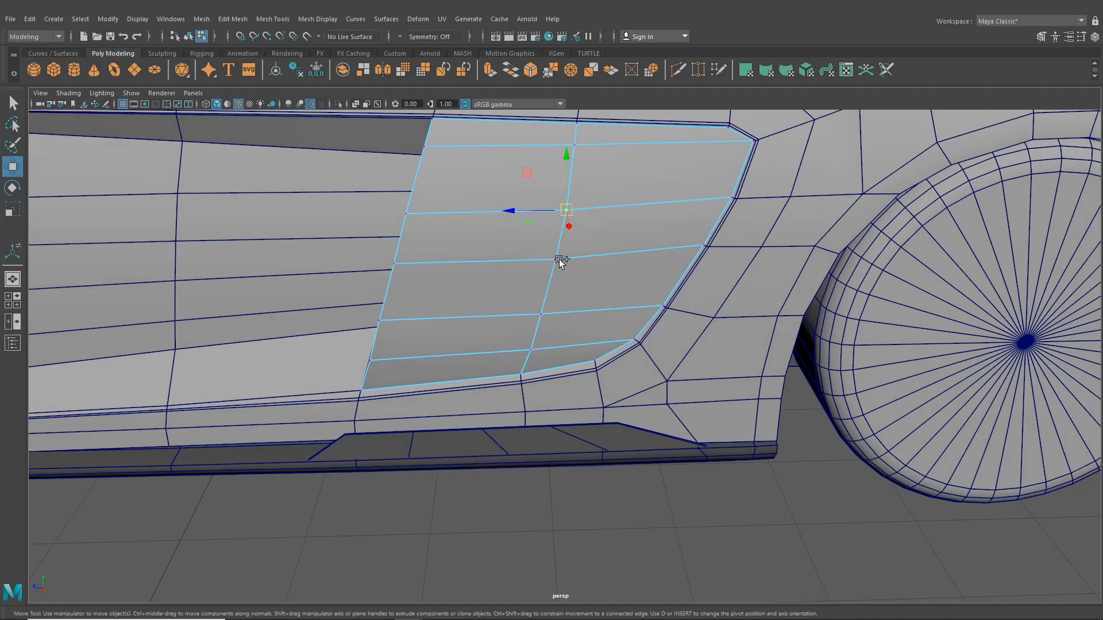
left_click_drag(547, 320, 701, 455, "alt")
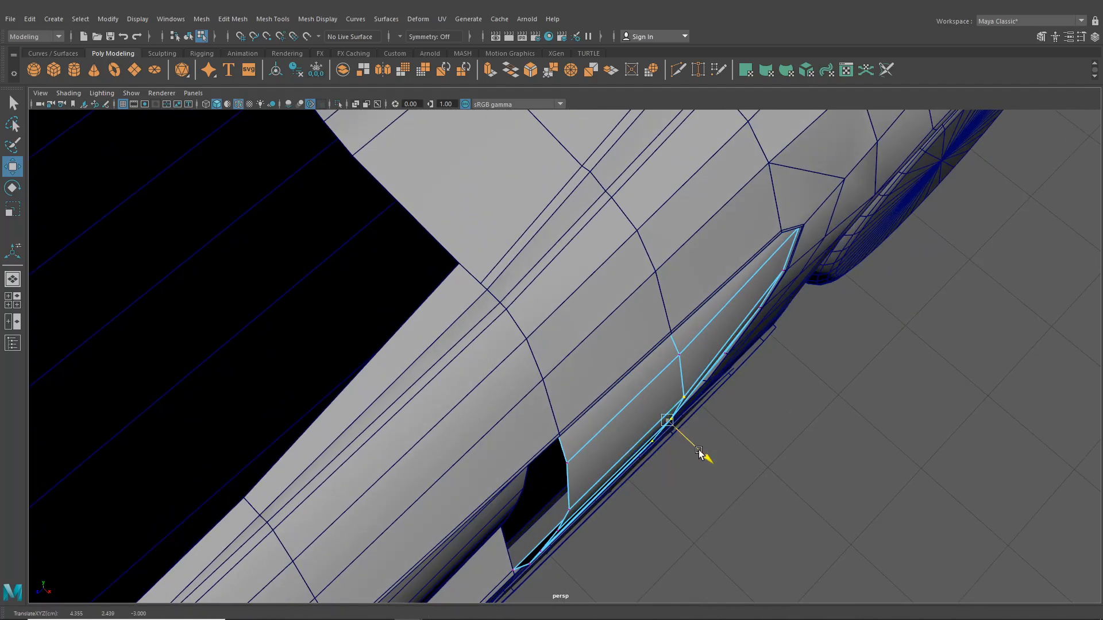
Fine-tune the two upper interior vertices of the panel's middle column sideways, to about X 4.212 and X 4.342.
left_click(688, 361)
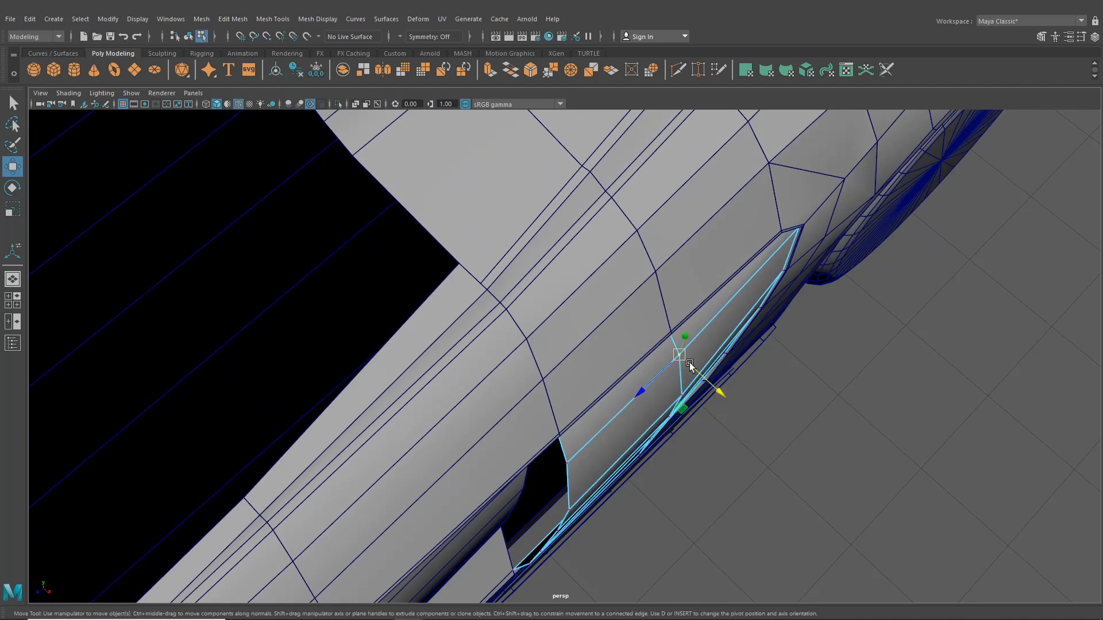
left_click_drag(689, 363, 700, 375)
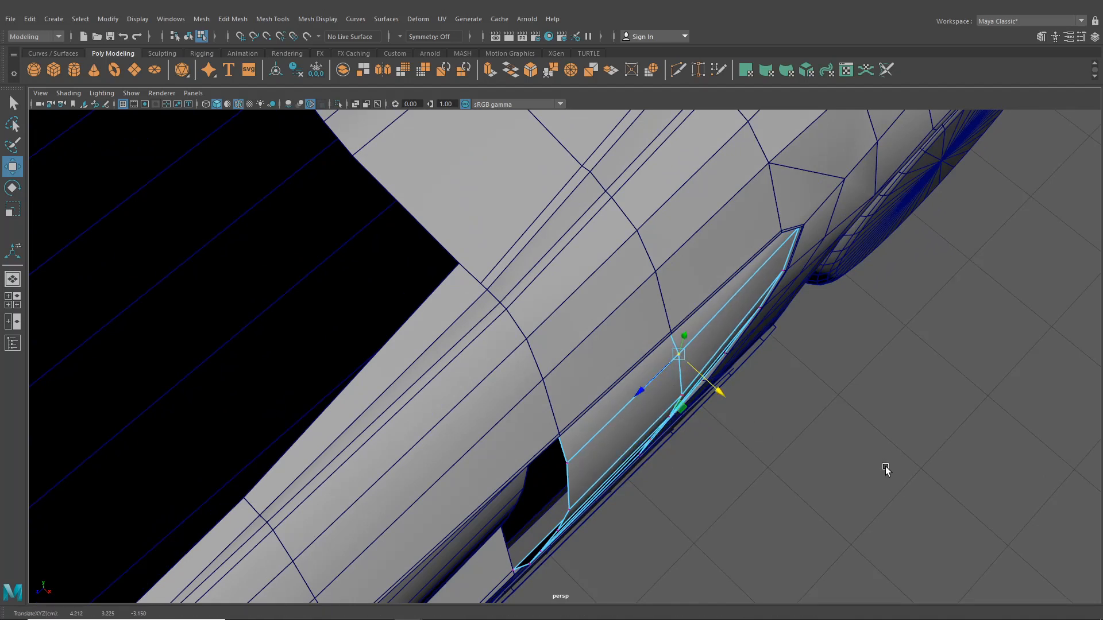
left_click(885, 470)
left_click(685, 396)
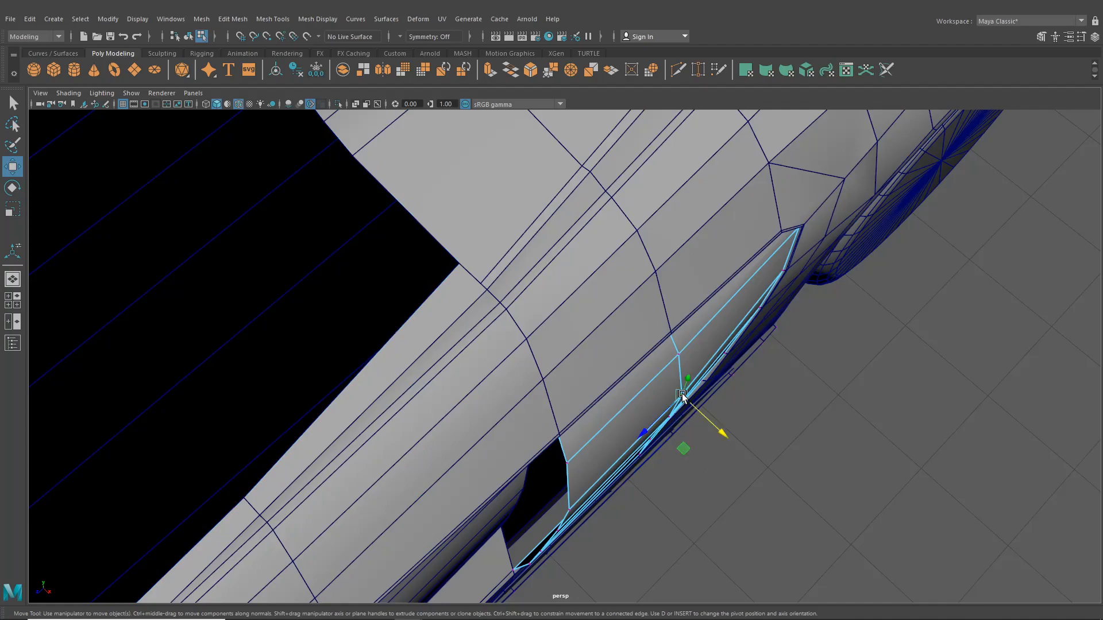
left_click_drag(696, 409, 695, 407)
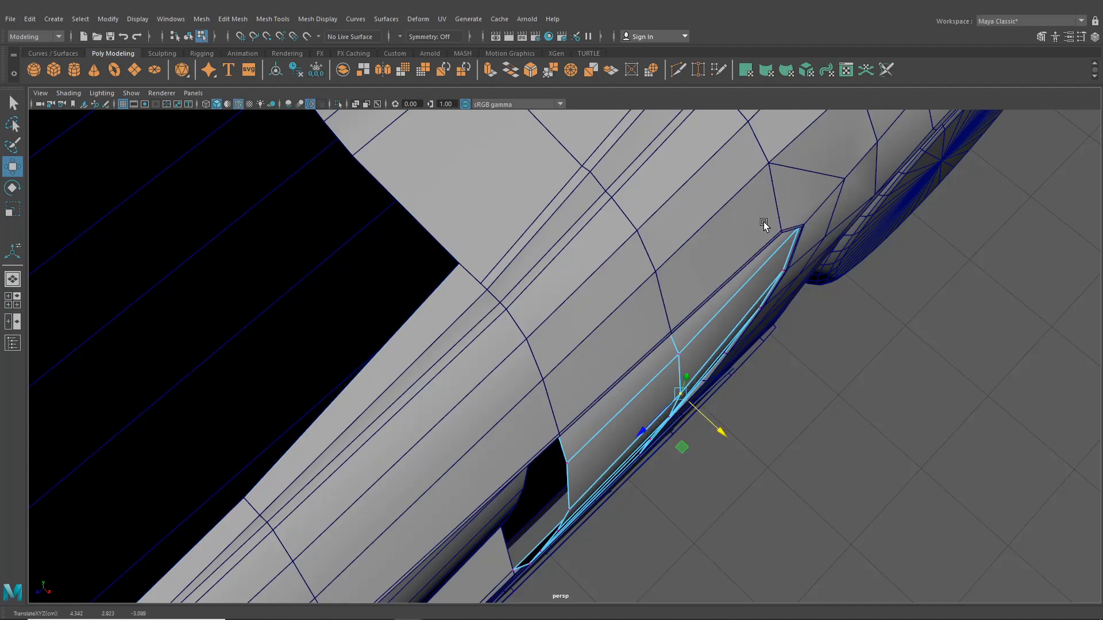
Shift the middle column's lowest interior vertex to about X 4.277 and the second front-edge vertex above the lower corner to about X 4.344.
left_click_drag(625, 523, 669, 416, "alt")
middle_click_drag(669, 417, 684, 477, "alt")
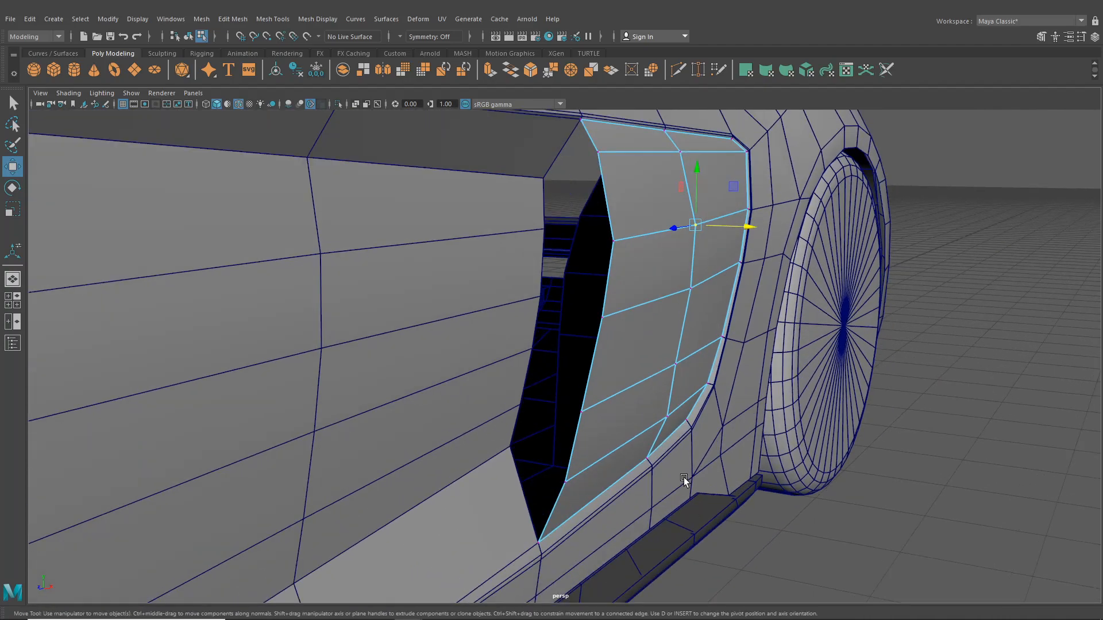
left_click_drag(683, 477, 739, 394, "alt")
left_click(691, 386)
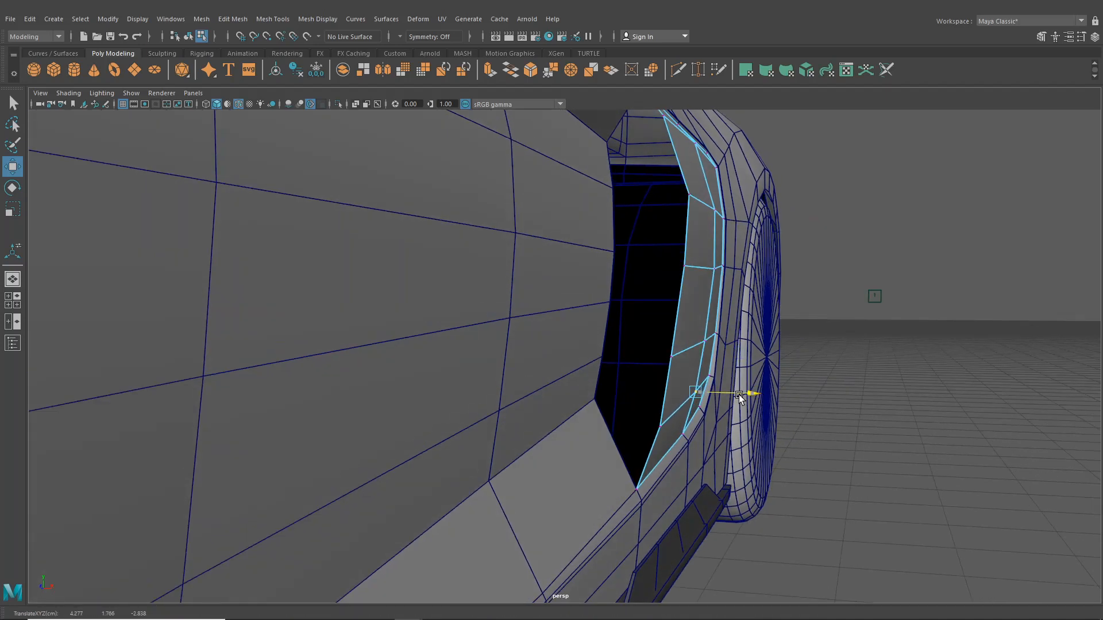
left_click(669, 359)
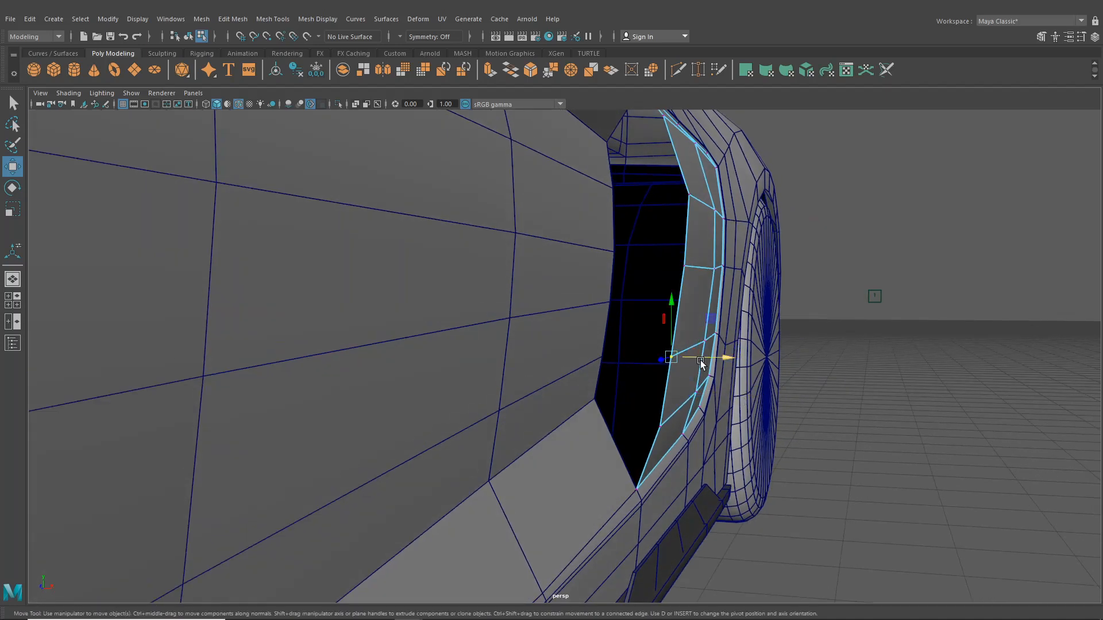
left_click_drag(700, 361, 703, 361)
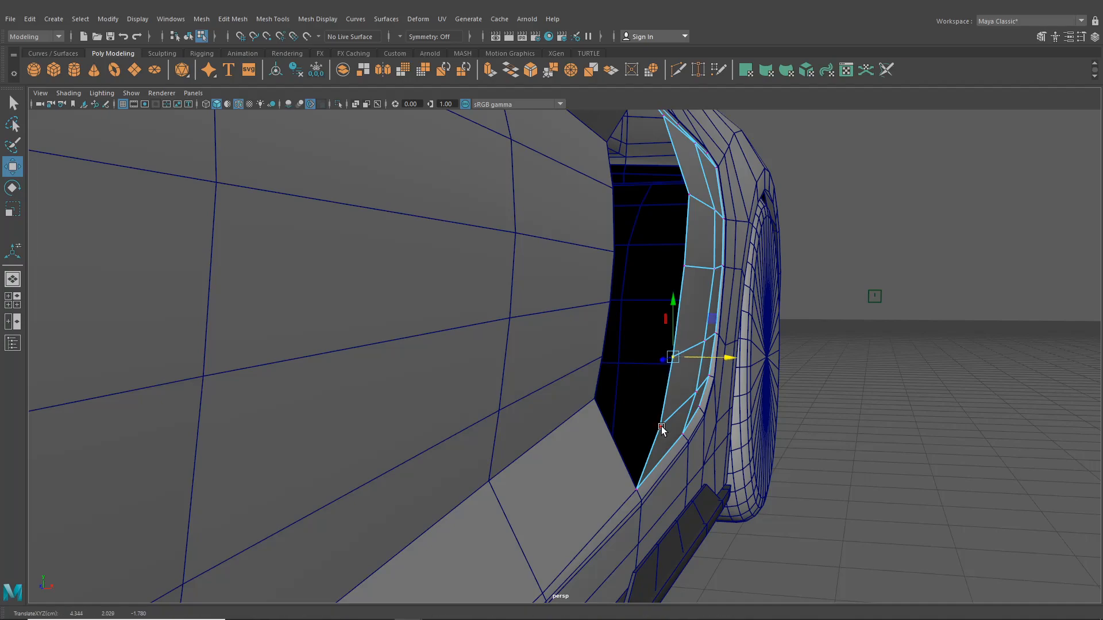
Return to object selection mode and clear the selection, leaving the whole car in view from the front side.
left_click_drag(681, 427, 616, 431, "alt")
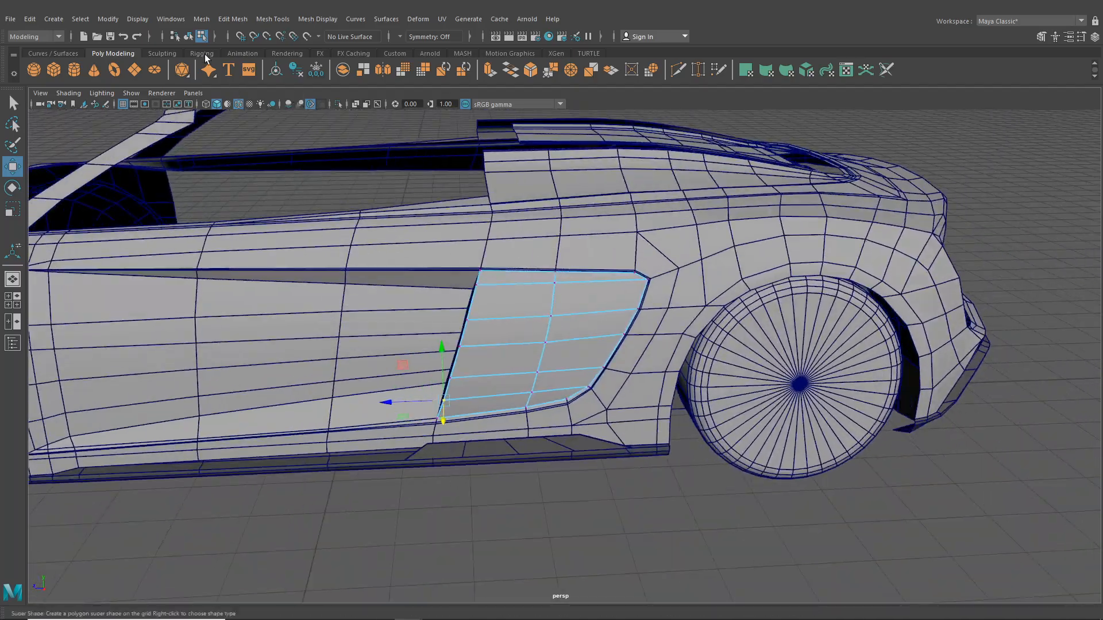
left_click(188, 36)
left_click(296, 152)
scroll(378, 270, "down", 5)
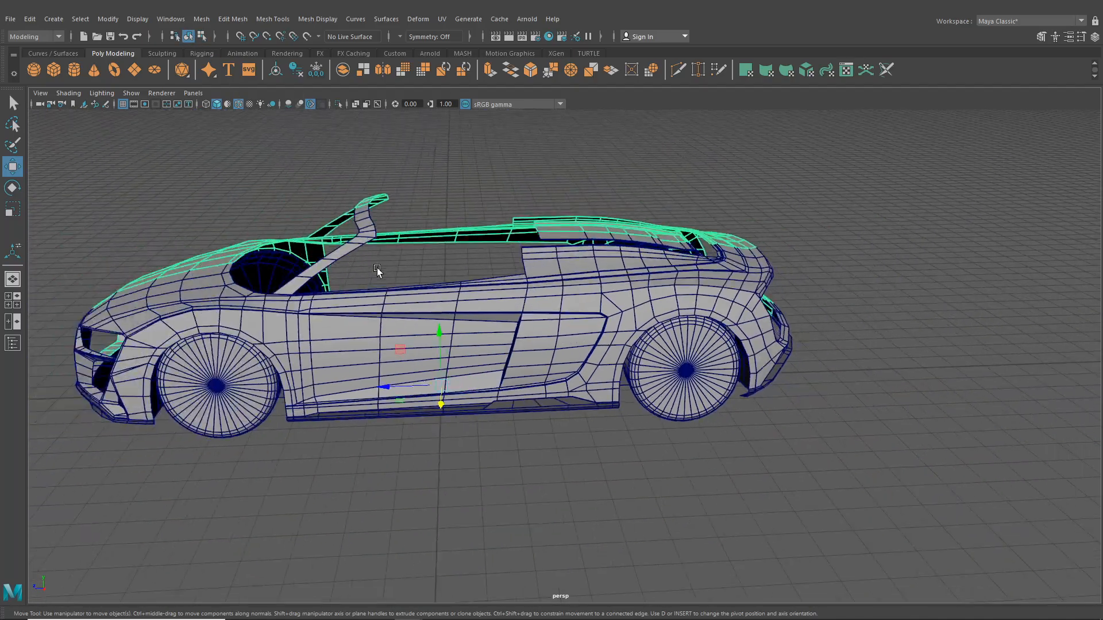
left_click_drag(378, 270, 537, 463, "alt")
left_click(544, 442)
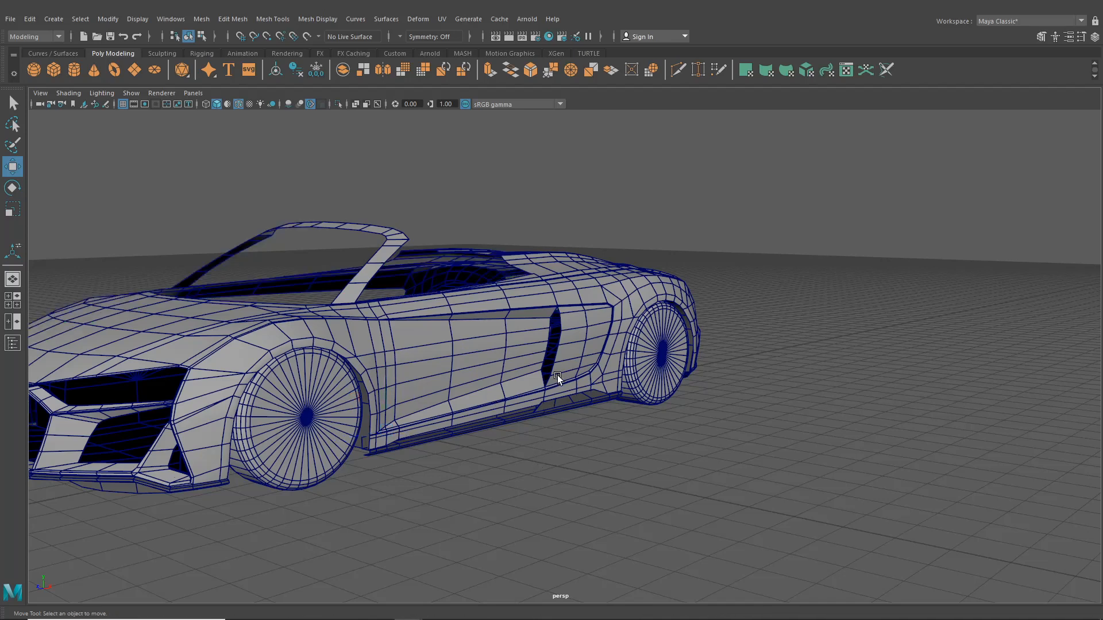
Assign the dark lambert2 material to the side vent panel through the Hypershade and close the Hypershade.
left_click(581, 334)
left_click(549, 38)
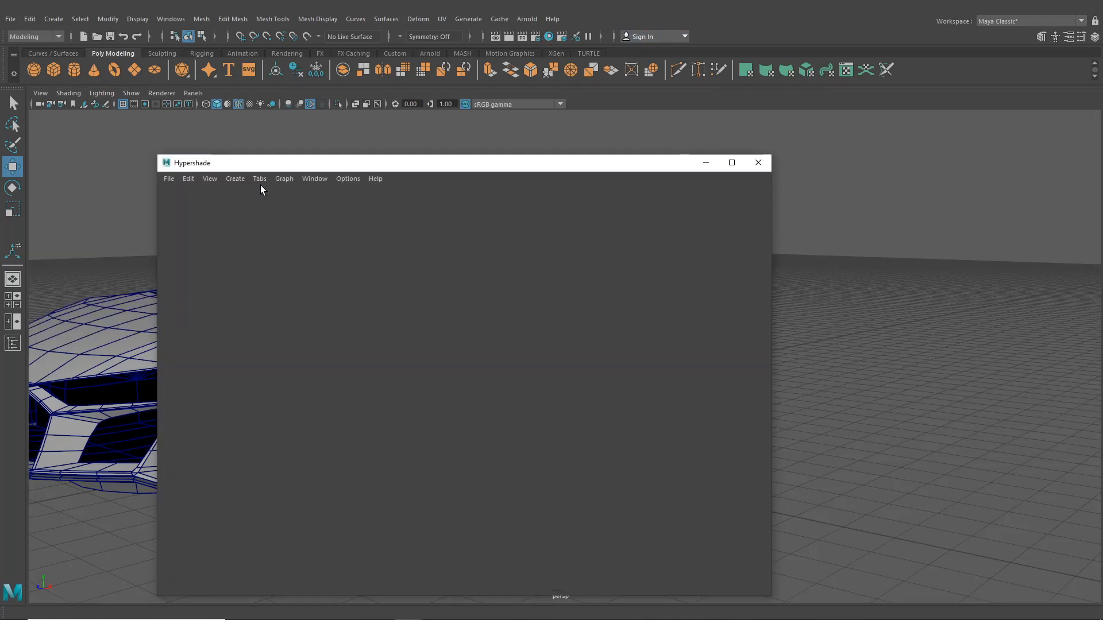
right_click_drag(223, 247, 243, 216)
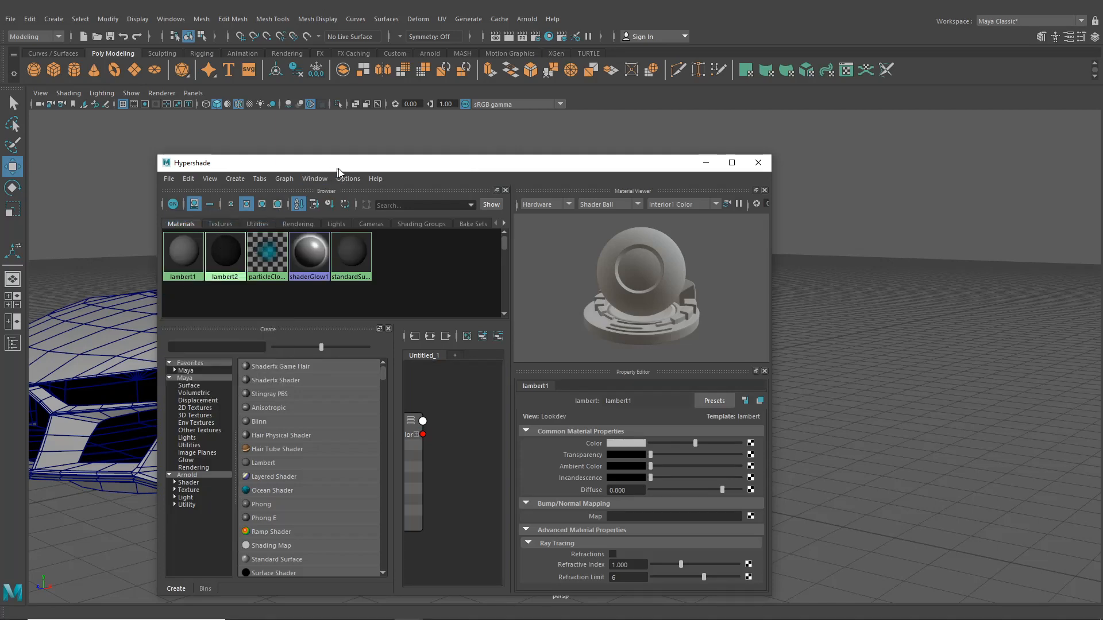
left_click_drag(337, 170, 668, 183)
mouse_move(396, 185)
left_mouse_down("alt")
mouse_move(433, 188)
mouse_move(404, 198)
left_mouse_up("alt")
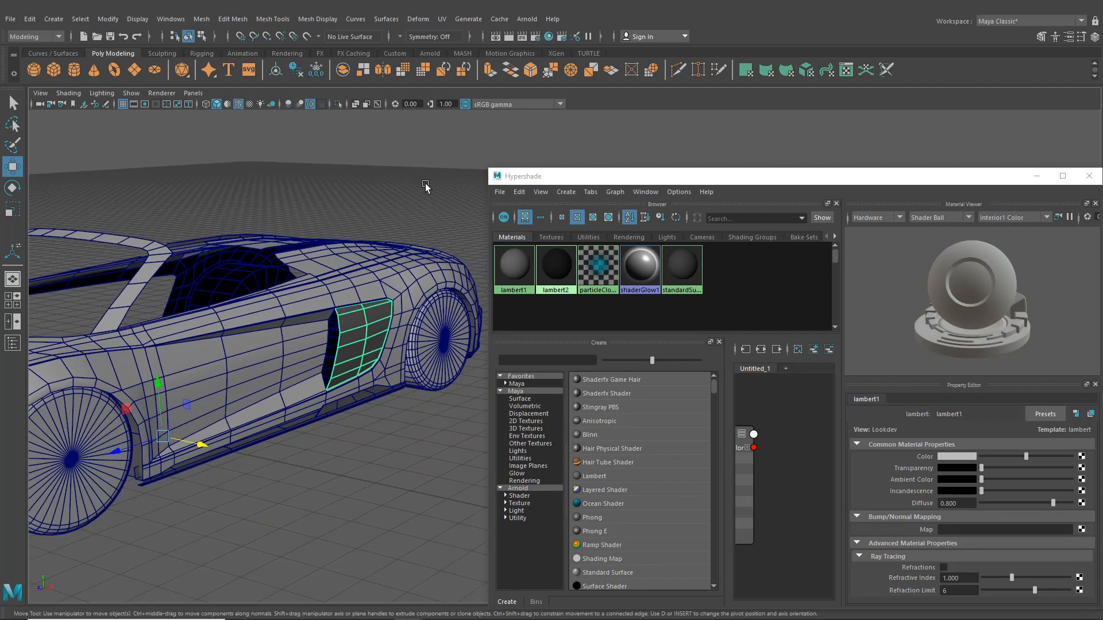
left_click_drag(715, 177, 568, 163)
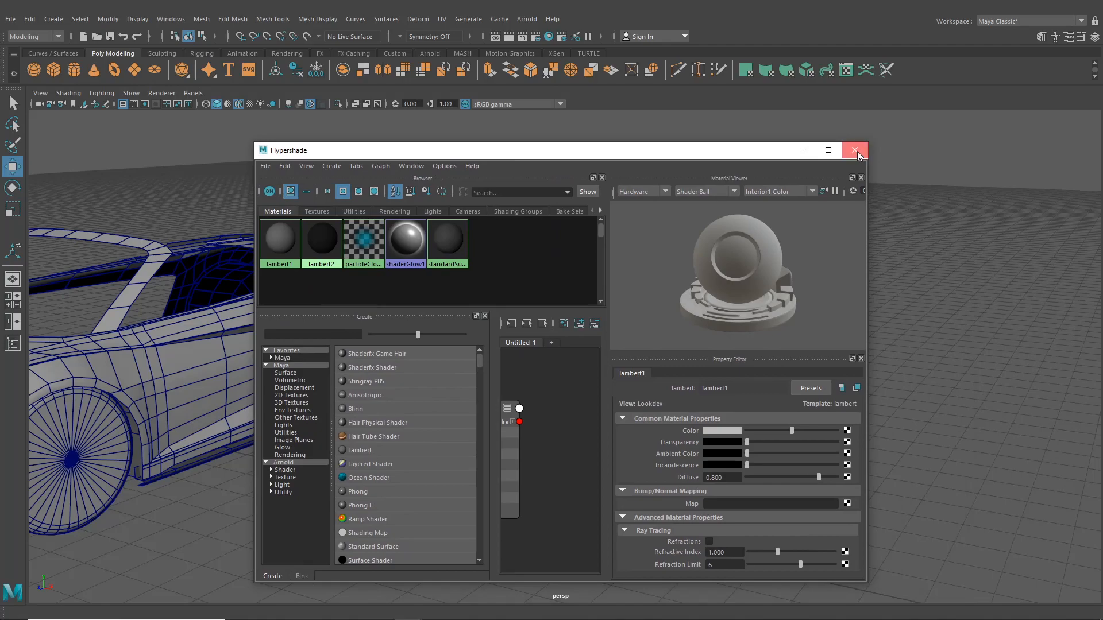
left_click(854, 151)
Examine the car body shaded without its wireframe overlay, restore the overlay and check the side and rear.
left_click_drag(660, 233, 615, 274, "alt")
scroll(616, 273, "up", 5)
left_click(240, 109)
mouse_move(351, 245)
left_mouse_down("alt")
mouse_move(426, 233)
mouse_move(432, 248)
mouse_move(561, 256)
mouse_move(496, 252)
left_mouse_up("alt")
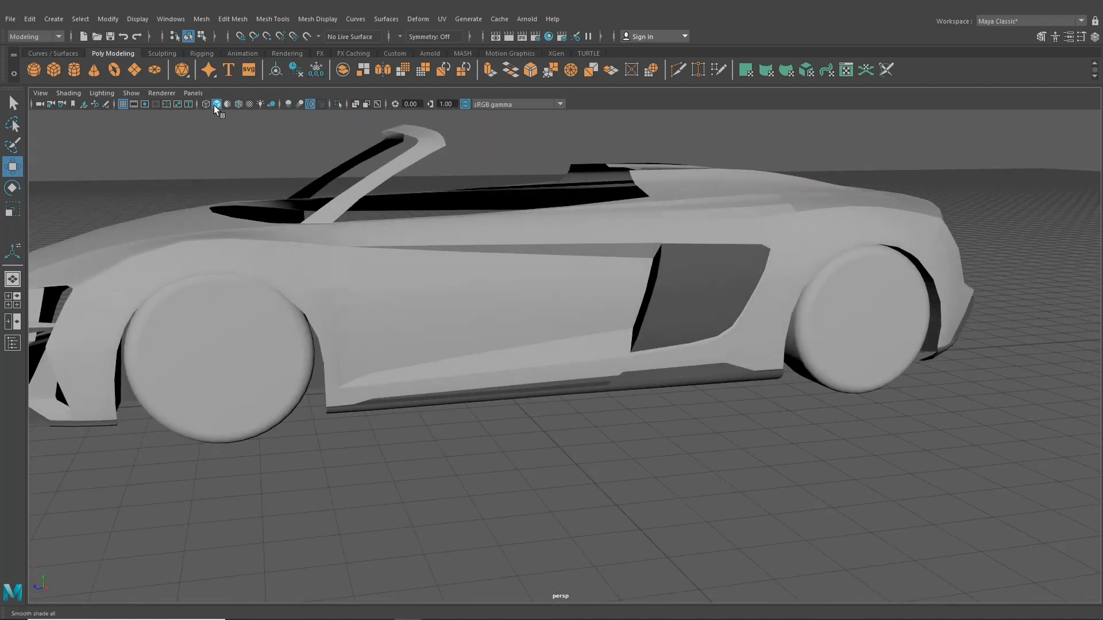
left_click(237, 105)
mouse_move(397, 236)
left_mouse_down("alt")
mouse_move(447, 249)
mouse_move(705, 256)
mouse_move(464, 268)
mouse_move(356, 257)
left_mouse_up("alt")
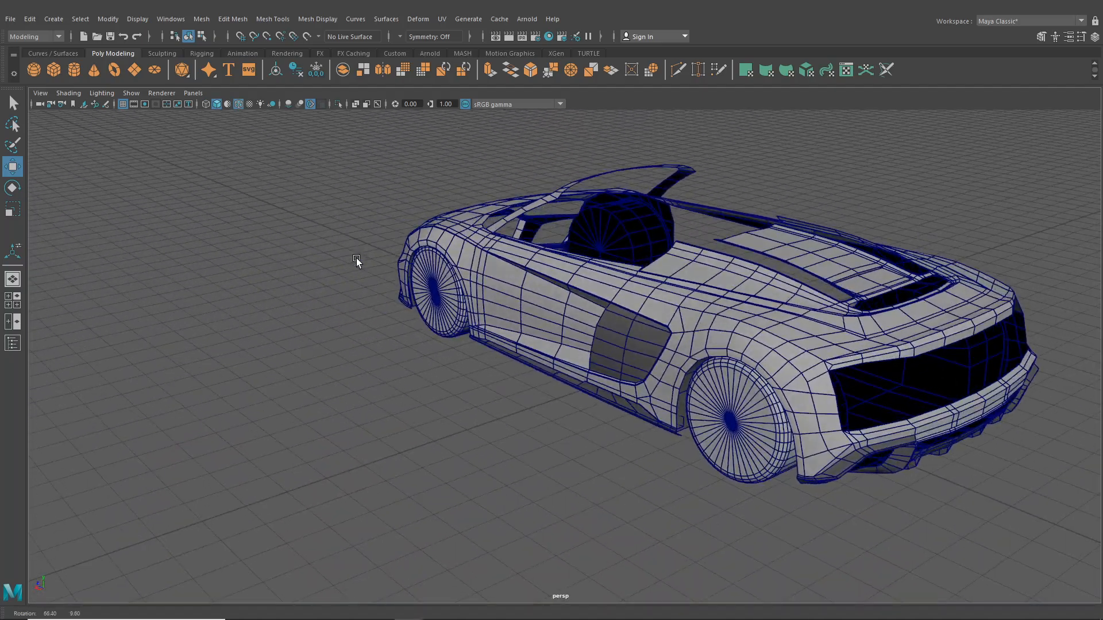
scroll(583, 271, "up", 4)
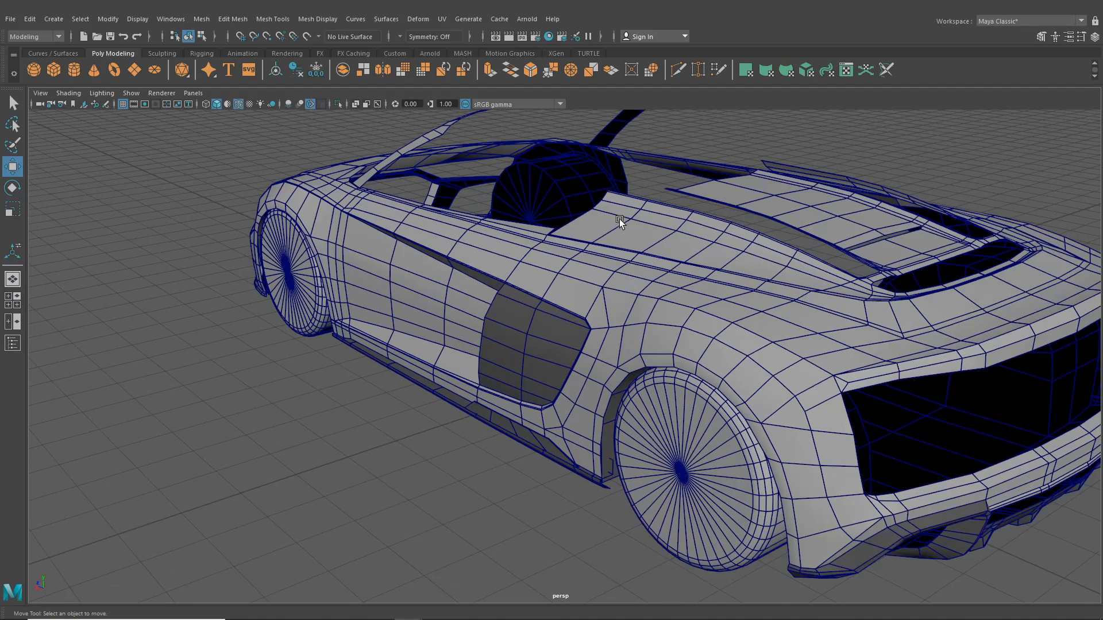
left_click_drag(620, 218, 635, 247, "alt")
In the top view, put the body in vertex mode and select the innermost vertex of the row behind the rear deck's front edge.
key("space")
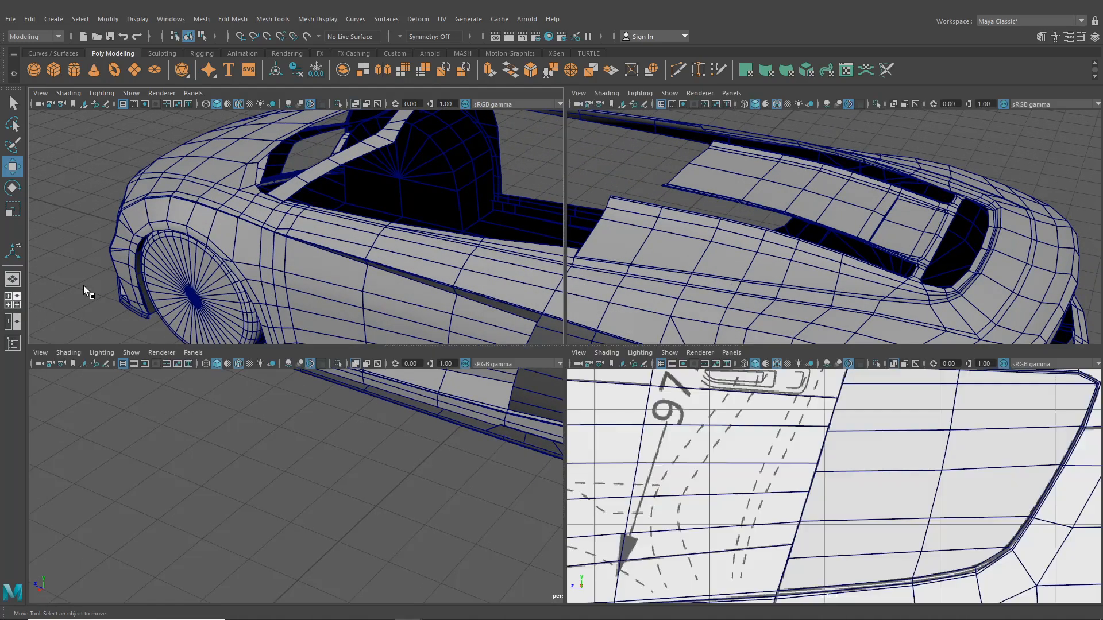
key("space")
scroll(368, 258, "up", 6)
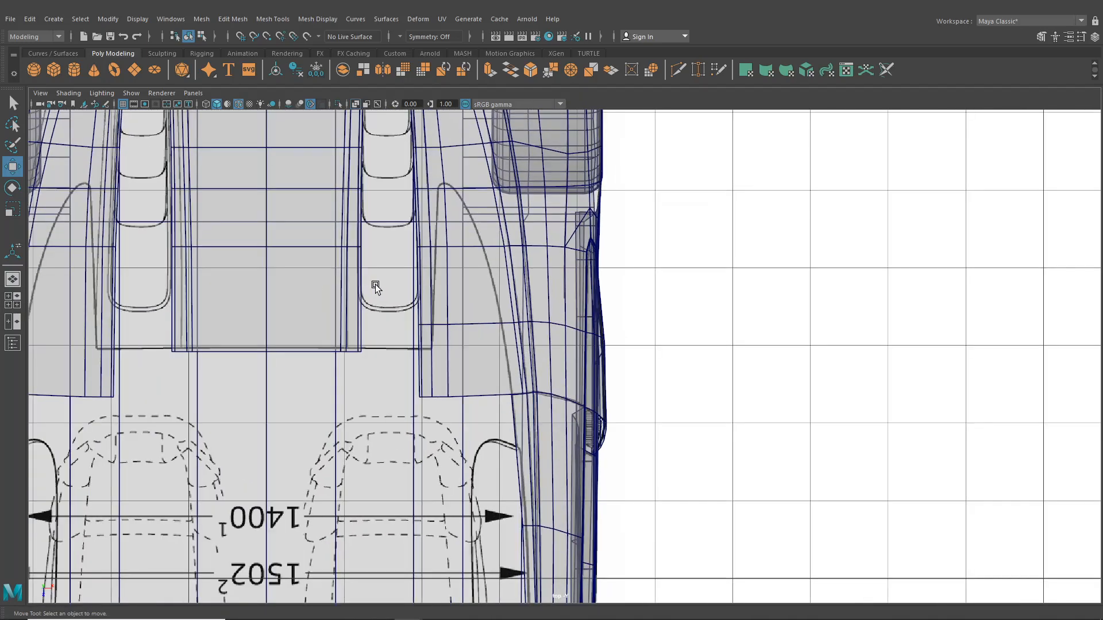
left_click(374, 343)
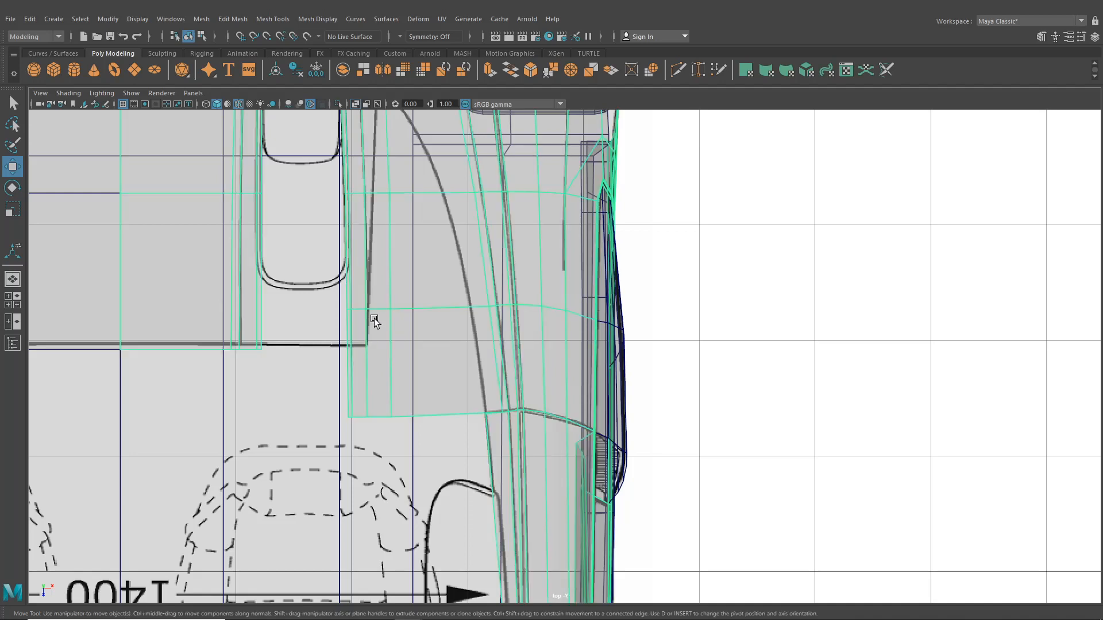
right_click_drag(372, 315, 329, 291)
left_click(339, 312)
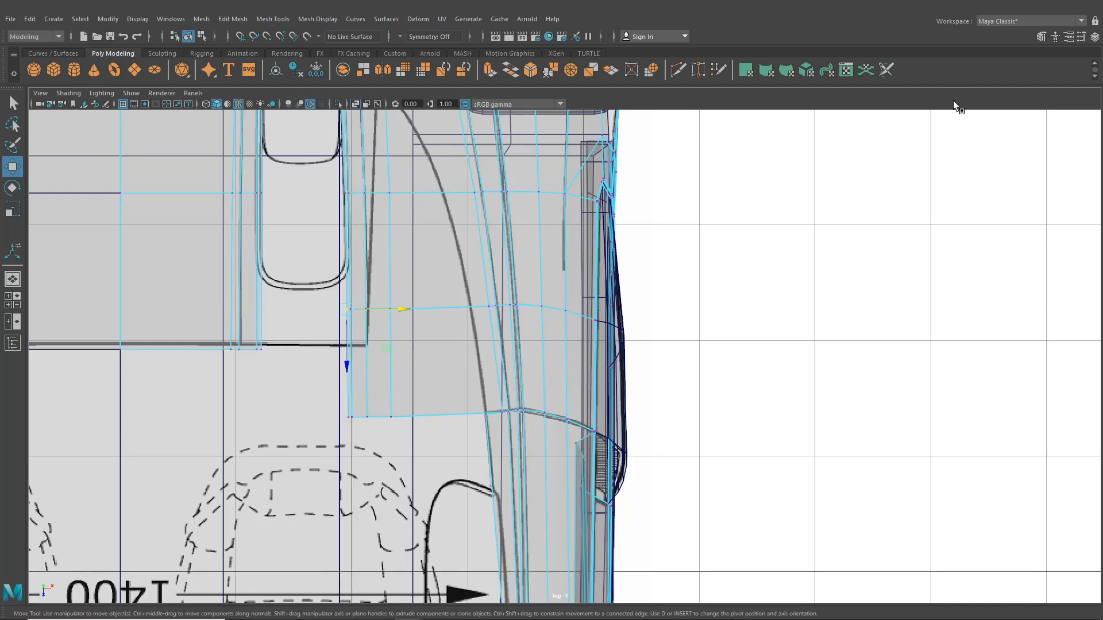
Set the transform constraint for moving vertices to Edge Slide.
left_click(1081, 36)
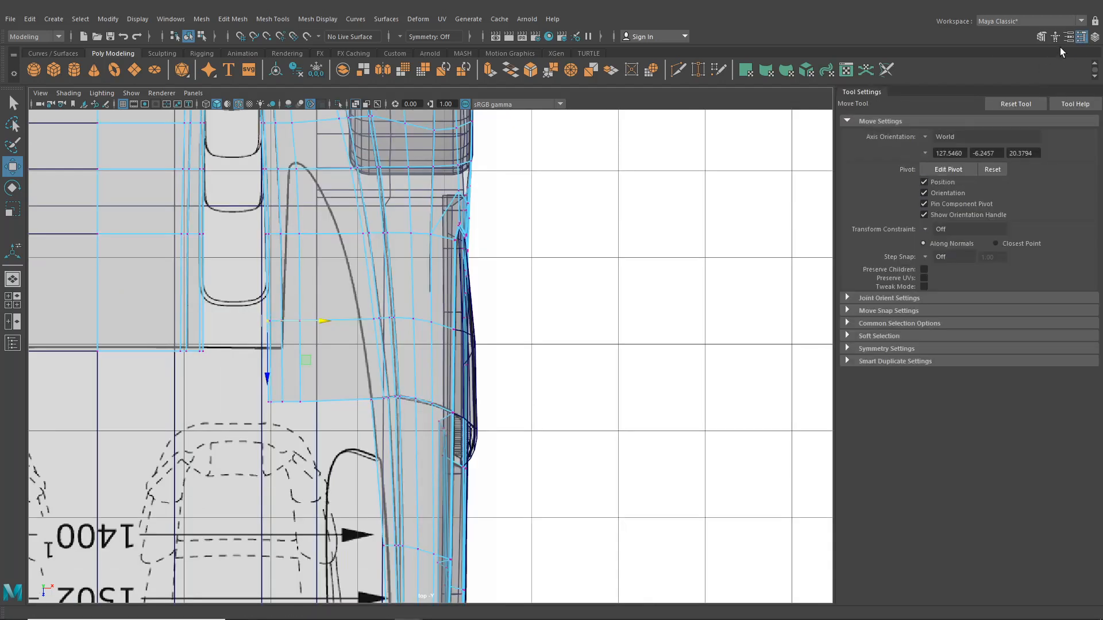
left_click(1081, 36)
left_click(1041, 36)
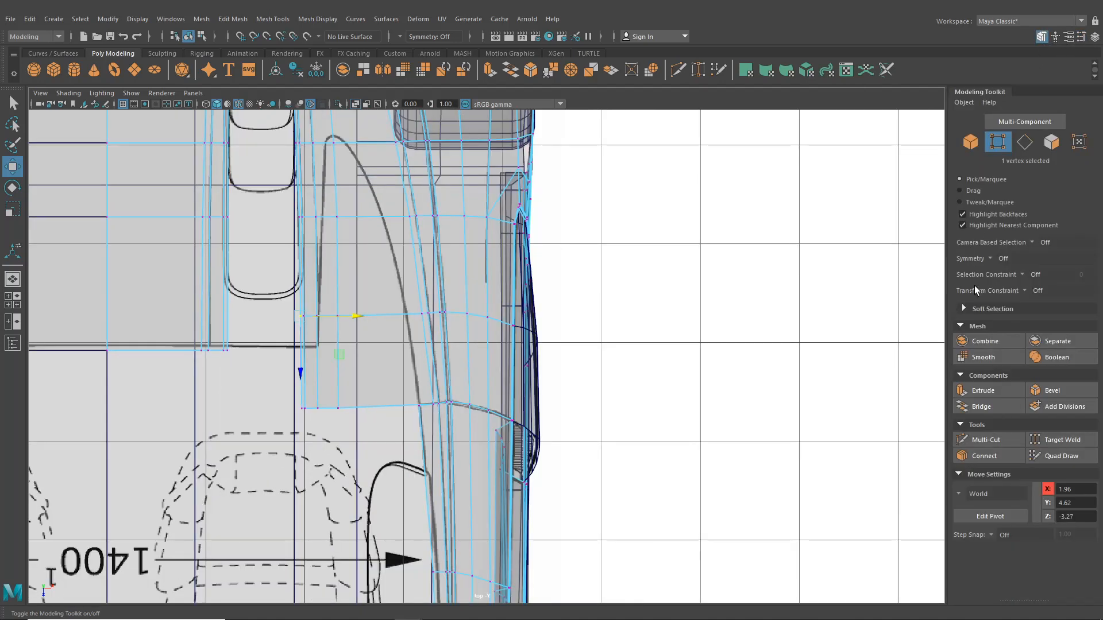
left_click(1025, 289)
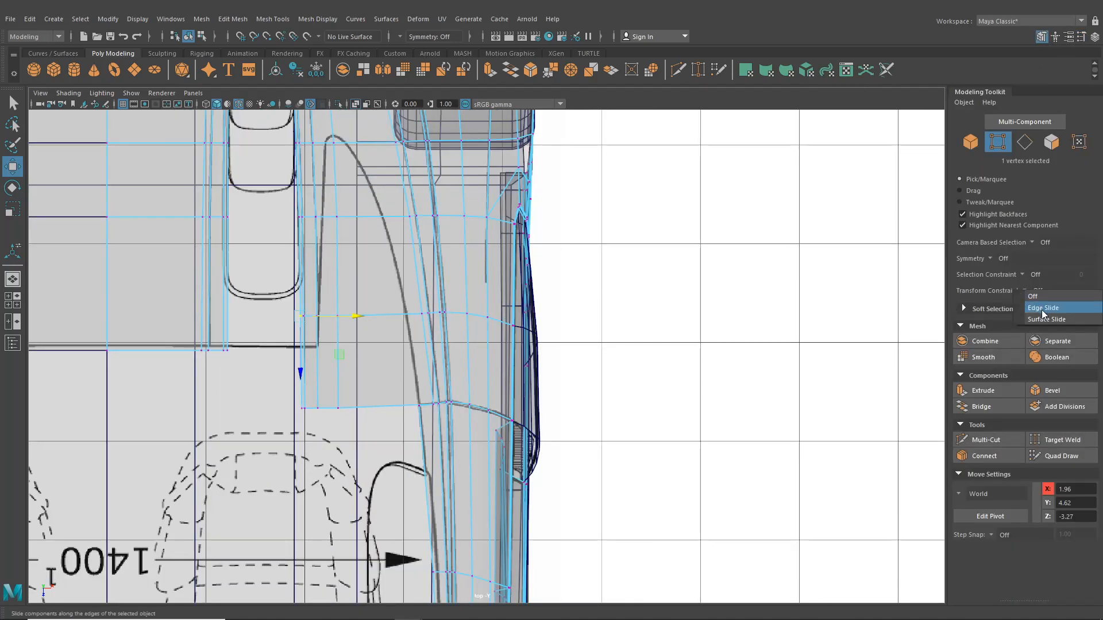
left_click(1042, 309)
Slide the row's two innermost vertices forward along their edges, level with the engine cover's front edge, to about Z -2.91.
scroll(508, 441, "up", 2)
middle_click_drag(508, 441, 728, 427, "alt")
scroll(705, 415, "up", 6)
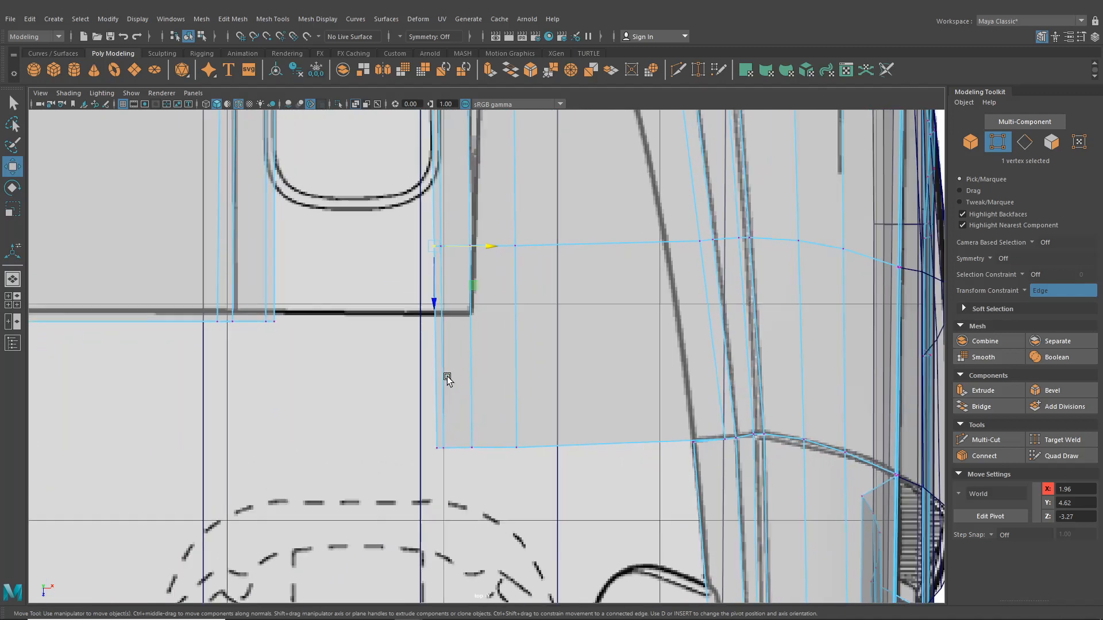
left_click_drag(429, 297, 430, 331)
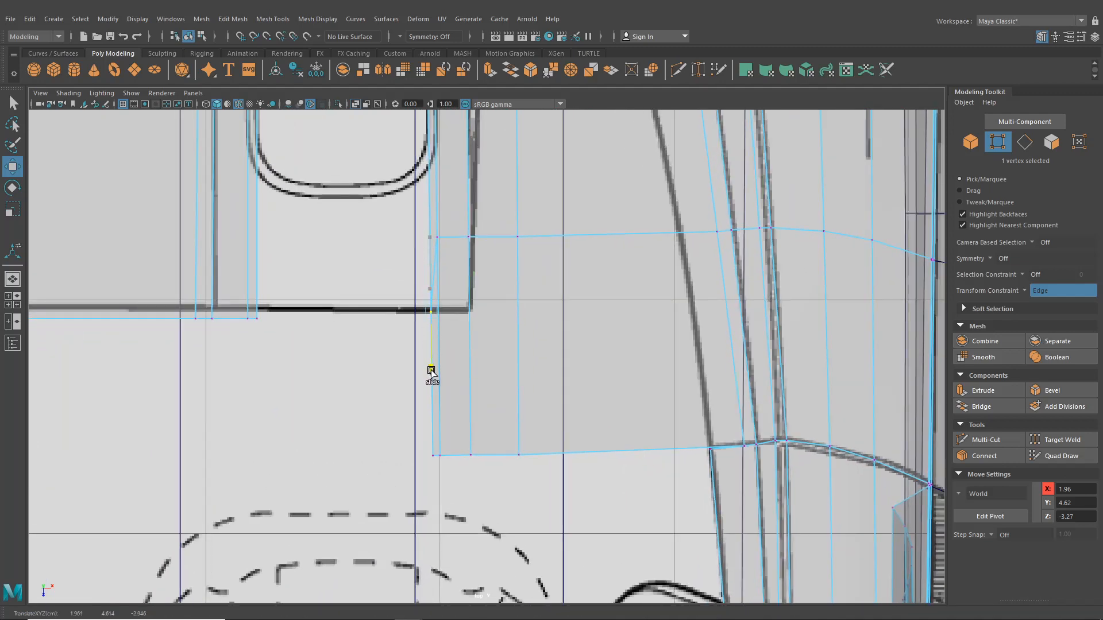
left_click_drag(430, 370, 437, 301)
left_click(441, 257)
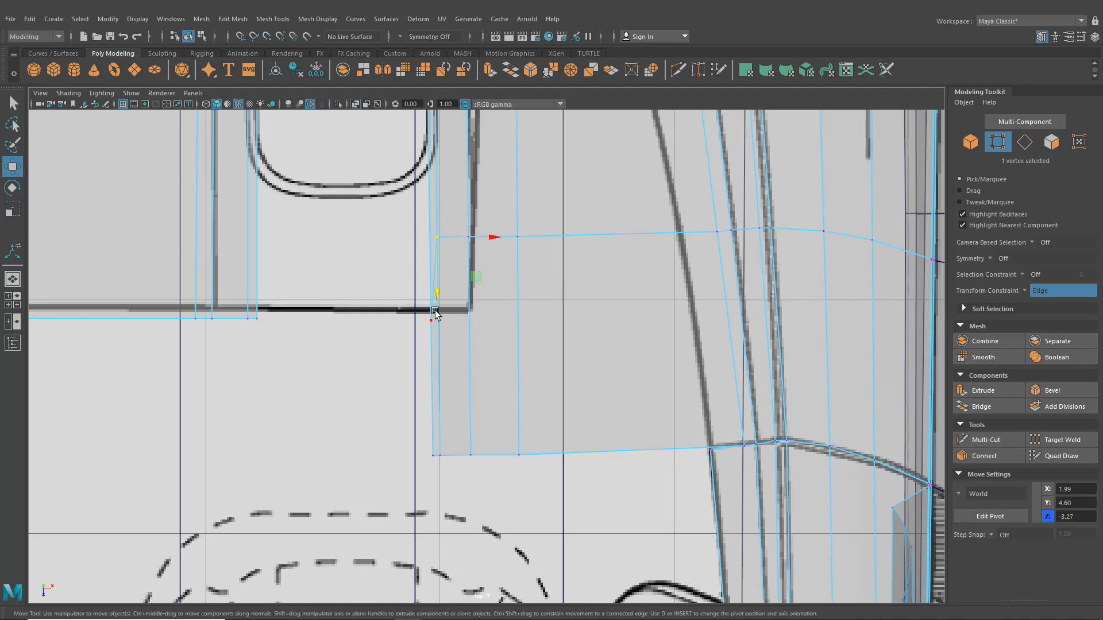
left_click_drag(434, 314, 443, 380)
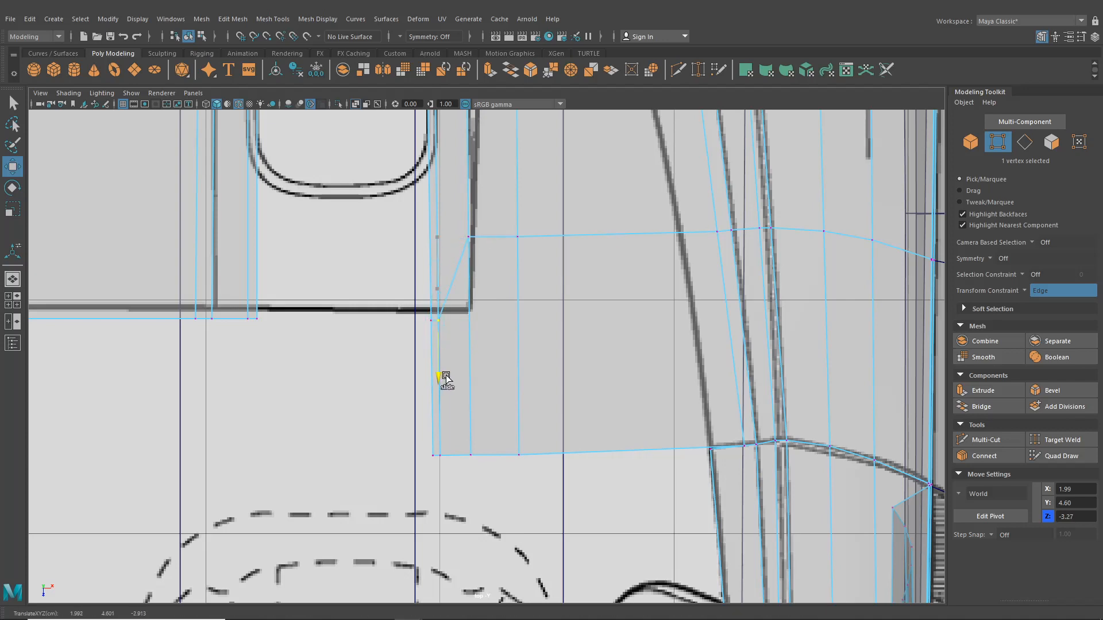
Slide the row's next two vertices, at X 2.12 and X 2.33, forward in line with the two innermost ones.
left_click(470, 236)
left_click_drag(470, 298, 469, 366)
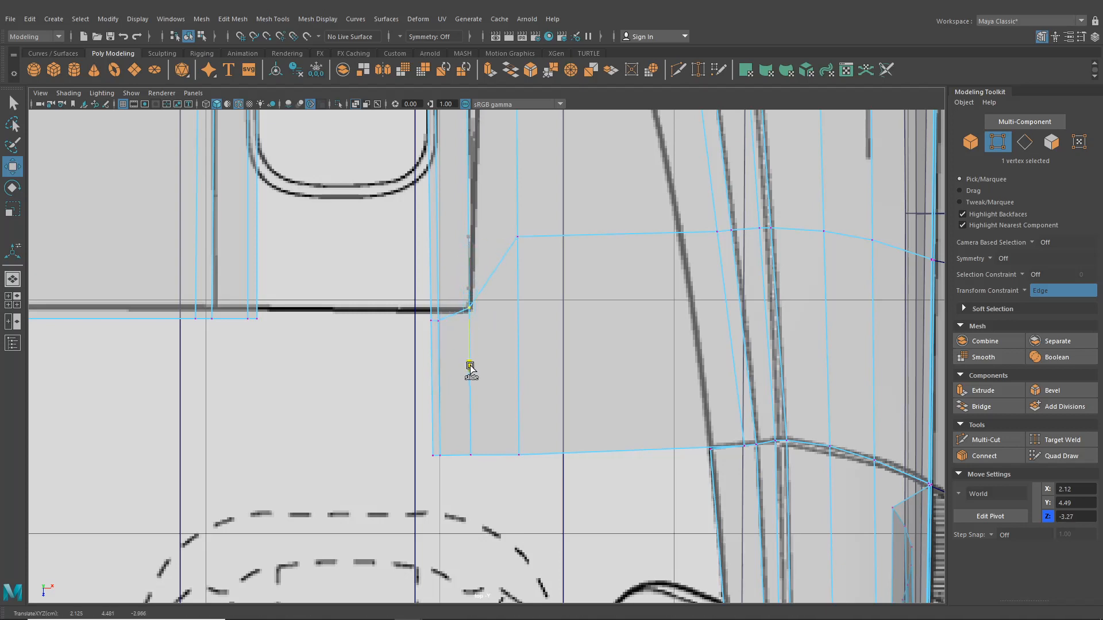
left_click(517, 237)
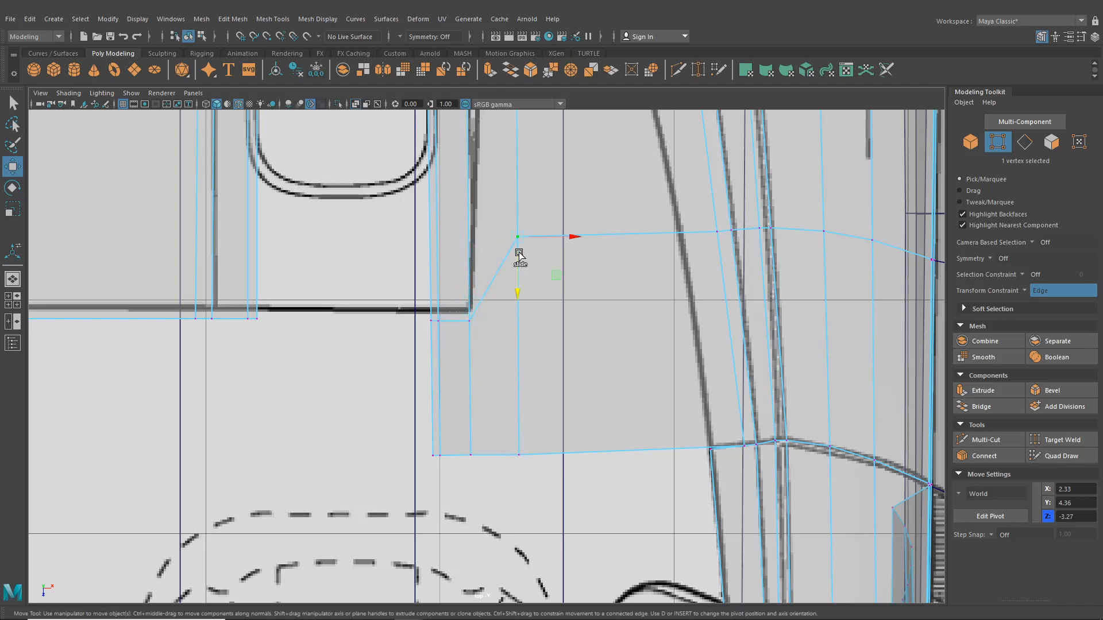
left_click_drag(517, 252, 519, 306)
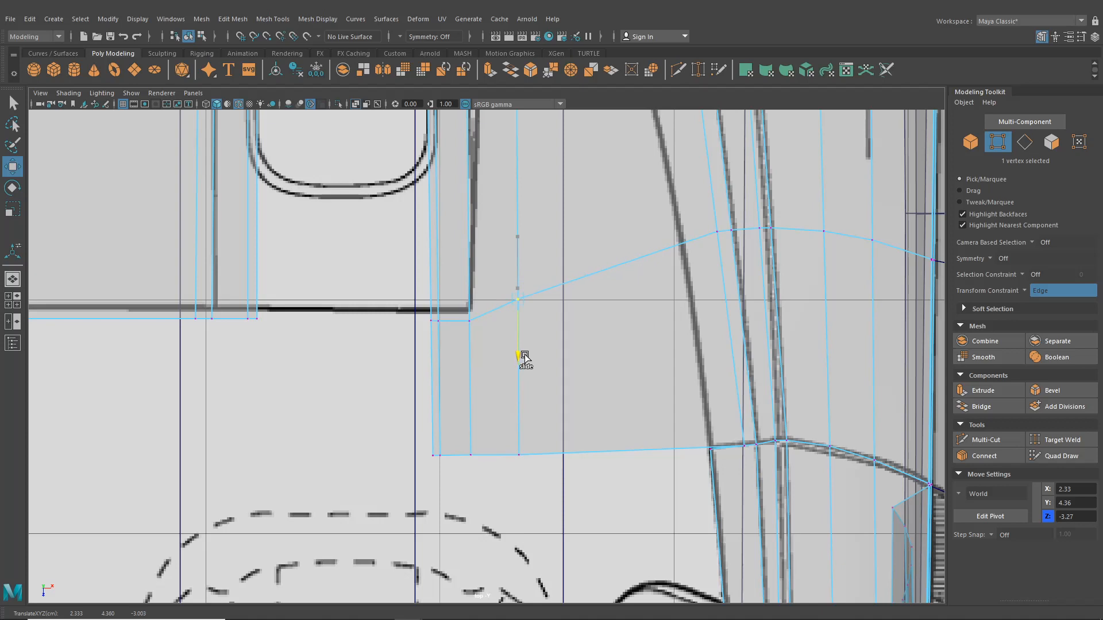
left_click_drag(524, 379, 525, 378)
Slide the row's two vertices beside the body crease slightly forward, to about Z -3.17 and Z -3.19.
left_click(717, 233)
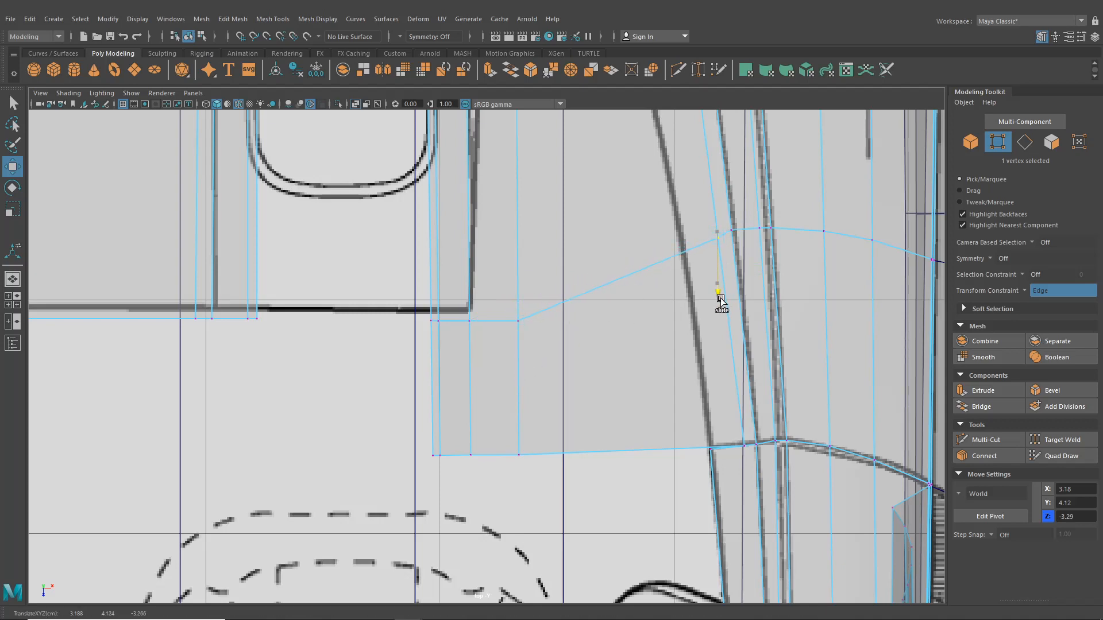
left_click_drag(724, 320, 734, 289)
middle_click_drag(731, 297, 654, 297, "alt")
scroll(655, 297, "down", 8)
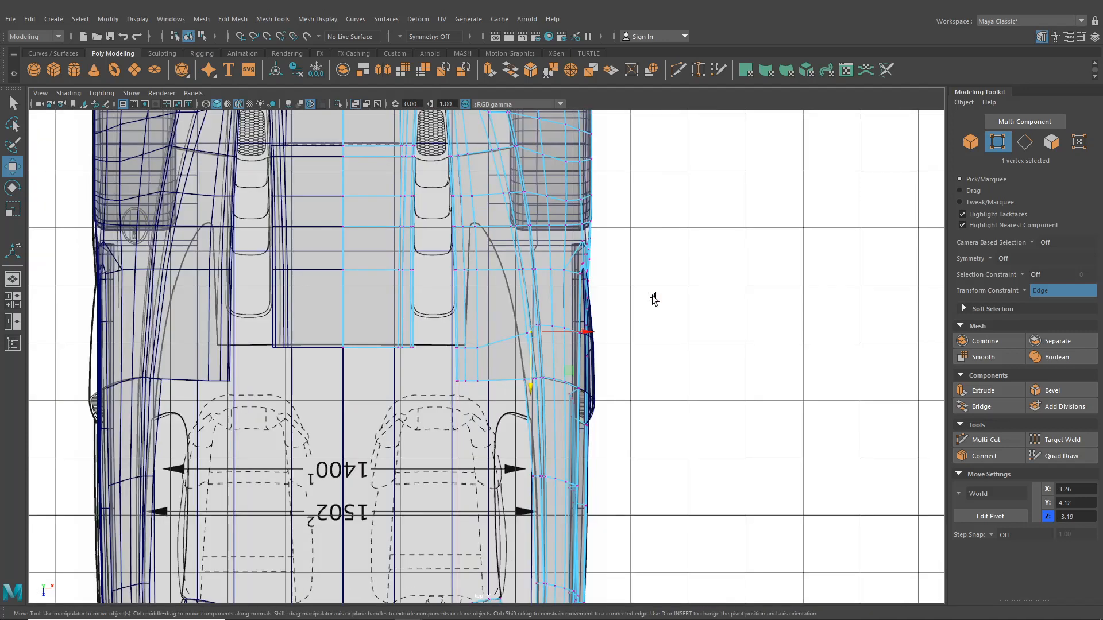
scroll(661, 294, "up", 2)
scroll(661, 296, "up", 3)
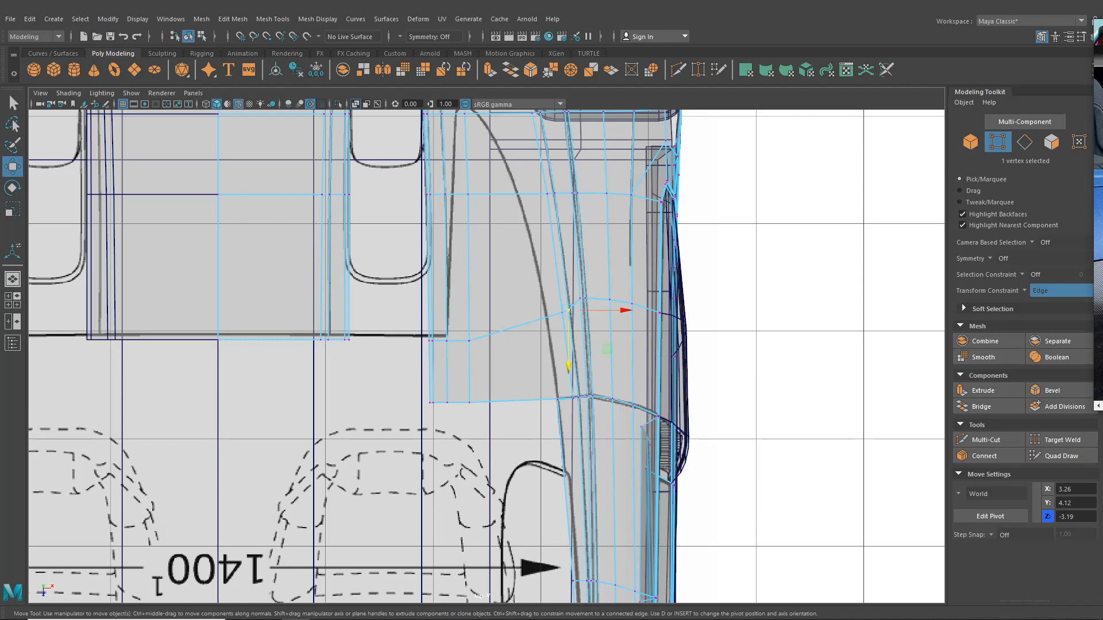
scroll(608, 303, "up", 3)
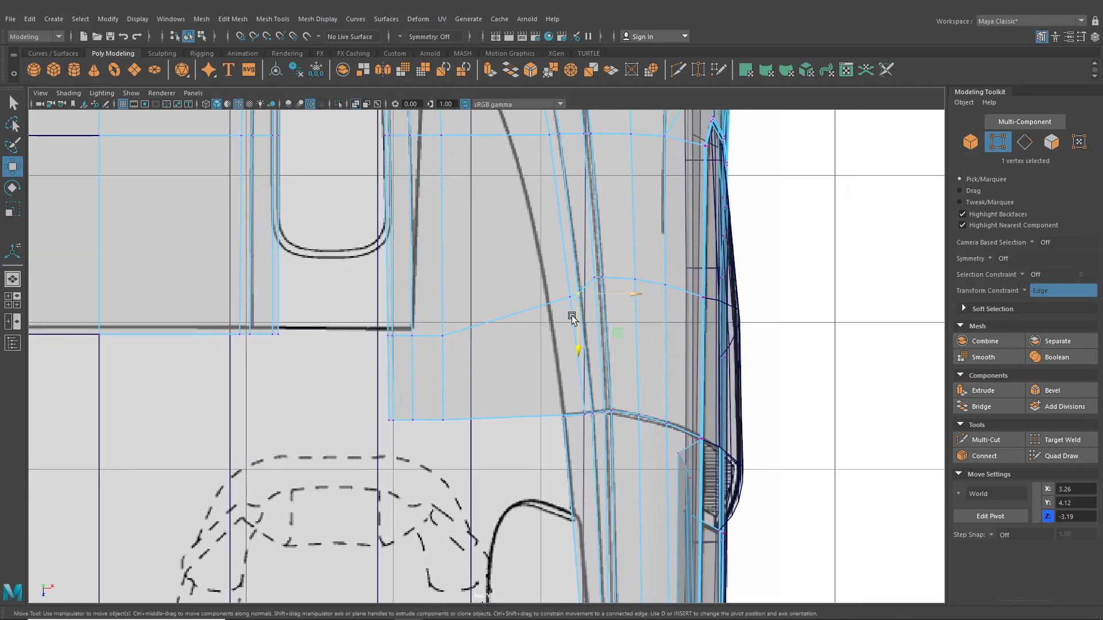
Inspect the shifted vertex row and the crease above the side vent in the perspective view.
left_click(13, 280)
left_click_drag(460, 315, 541, 317, "alt")
scroll(540, 317, "up", 4)
middle_click_drag(541, 318, 499, 379, "alt")
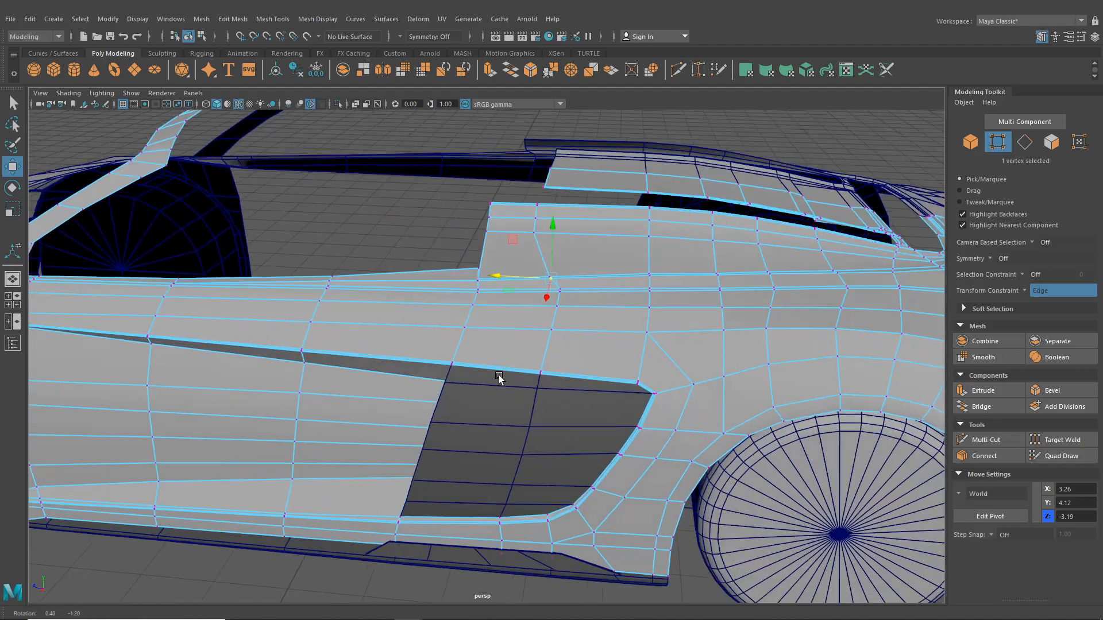
left_click_drag(500, 379, 468, 372, "alt")
middle_click_drag(468, 372, 507, 422, "alt")
scroll(508, 423, "up", 2)
scroll(507, 422, "up", 5)
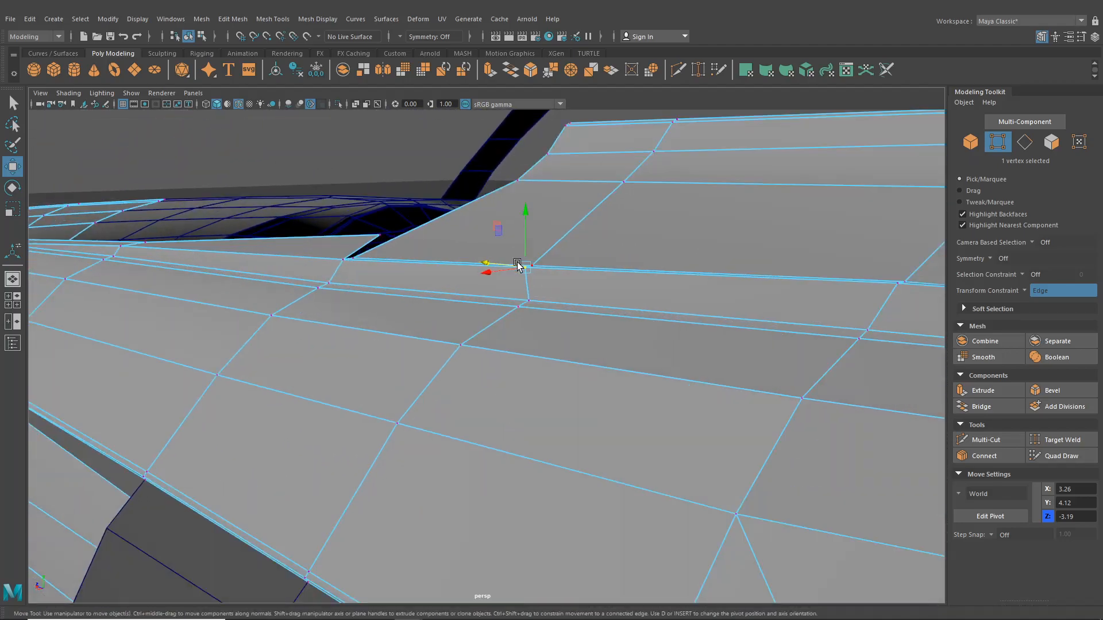
left_click_drag(517, 265, 622, 275, "alt")
scroll(622, 276, "down", 4)
middle_click_drag(659, 295, 597, 302, "alt")
scroll(597, 302, "up", 4)
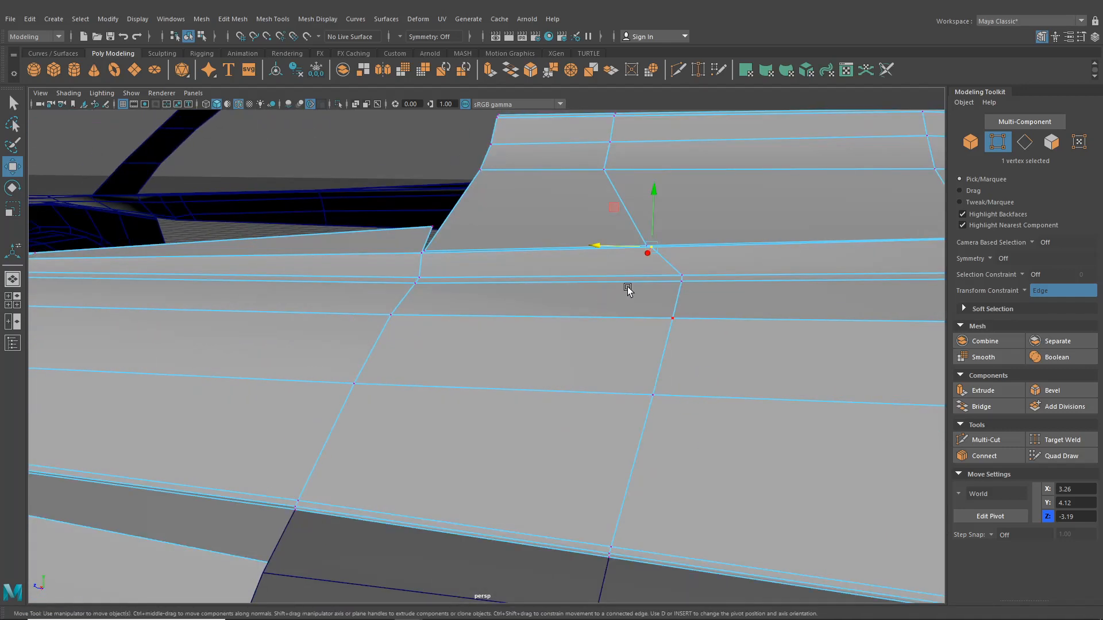
Select the inner crease vertex of the shifted row and turn the transform constraint off.
left_click(680, 256)
left_click(644, 247)
left_click(1036, 291)
left_click(1034, 297)
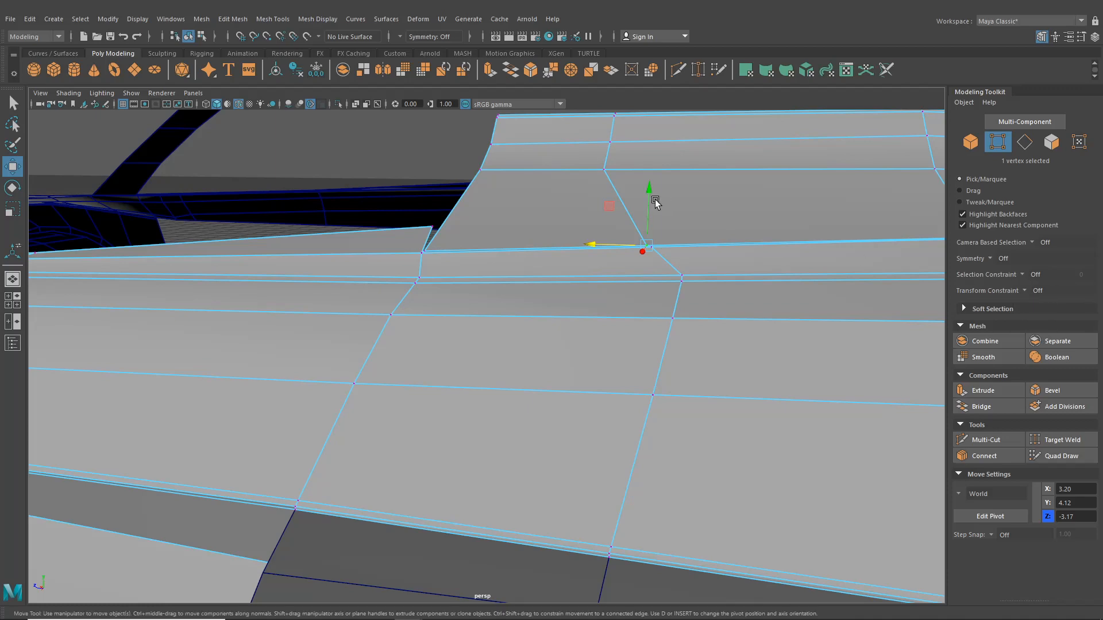
left_click(652, 198)
In the top view, cut a diagonal edge across the rear deck from the front row's inner vertex to the front vertex at the body crease.
scroll(653, 199, "down", 5)
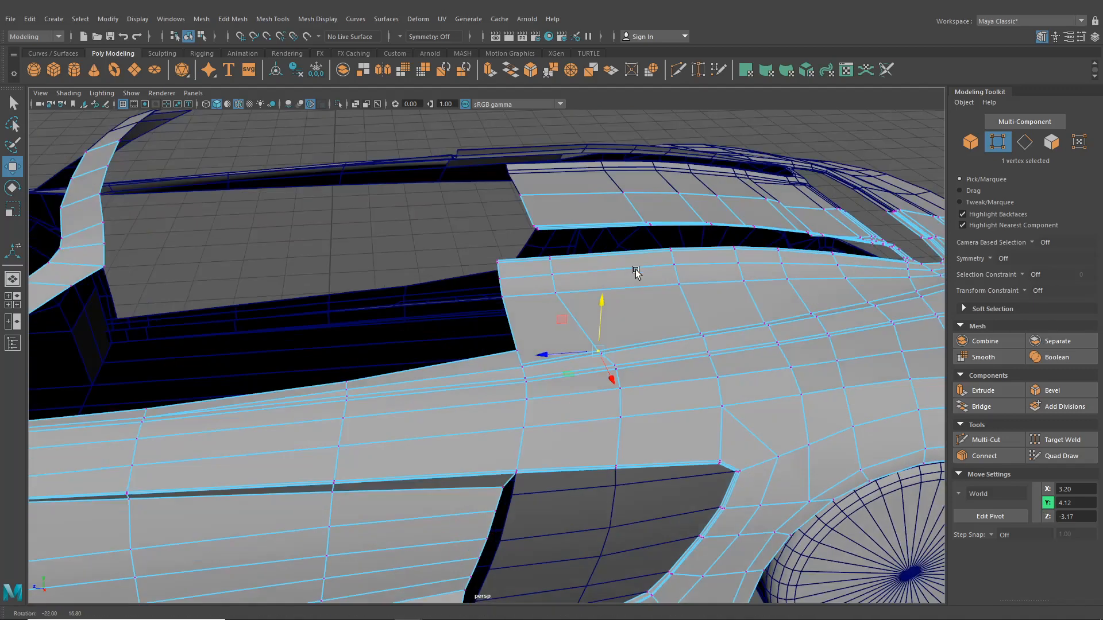
right_click_drag(545, 292, 545, 323)
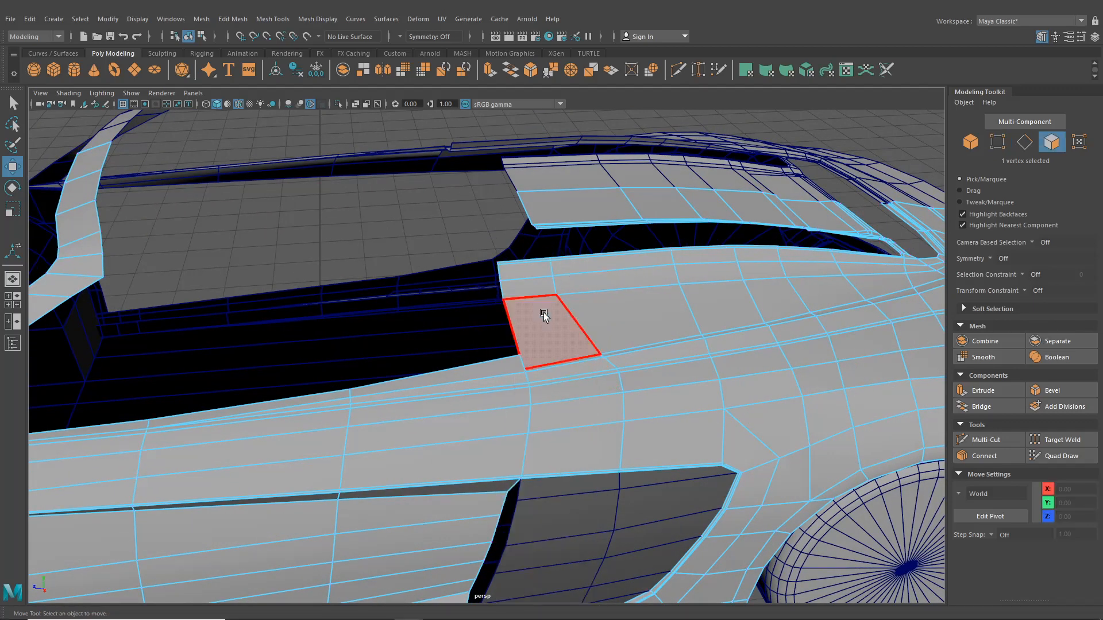
left_click(13, 300)
key("space")
scroll(330, 265, "down", 3)
scroll(460, 303, "up", 6)
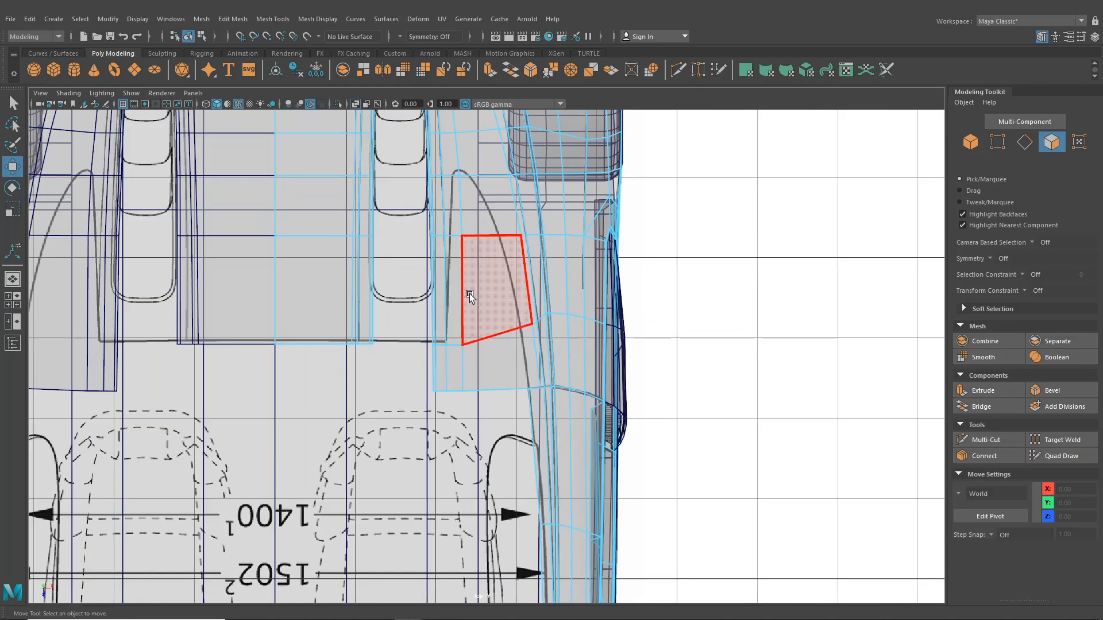
key("ctrl+shift+x")
scroll(494, 310, "up", 3)
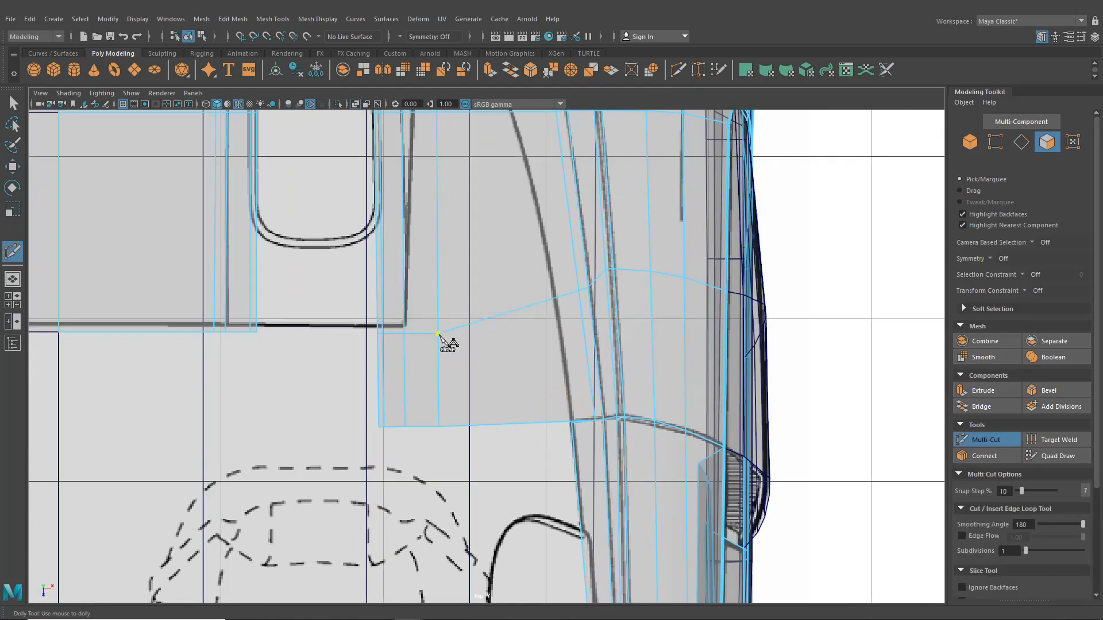
left_click(438, 333)
key("q")
Delete the deck faces in front of the diagonal cut, including the thin leftover strip at the inner edge.
left_click(456, 267)
right_click(456, 268)
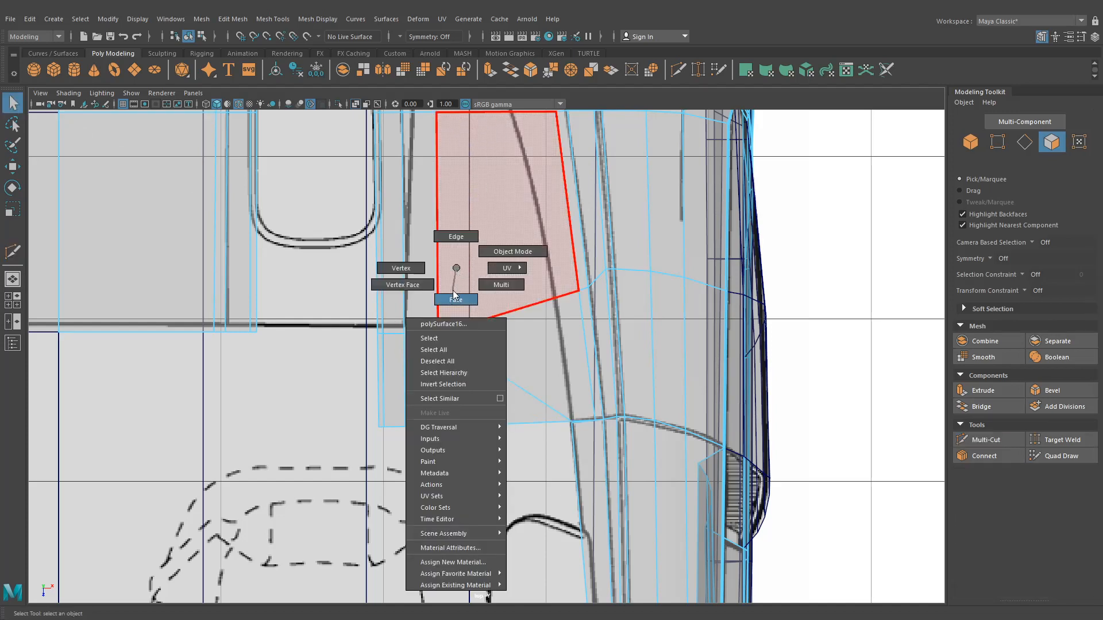
left_click(384, 359)
left_click_drag(460, 414, 459, 415)
key("Delete")
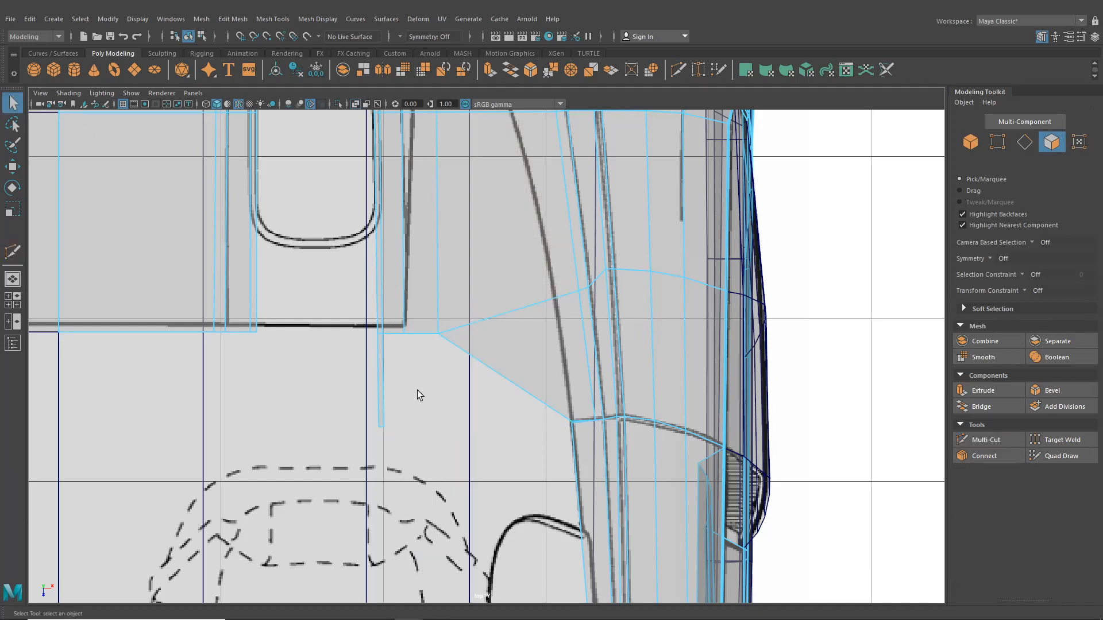
left_click_drag(365, 393, 395, 415)
key("Delete")
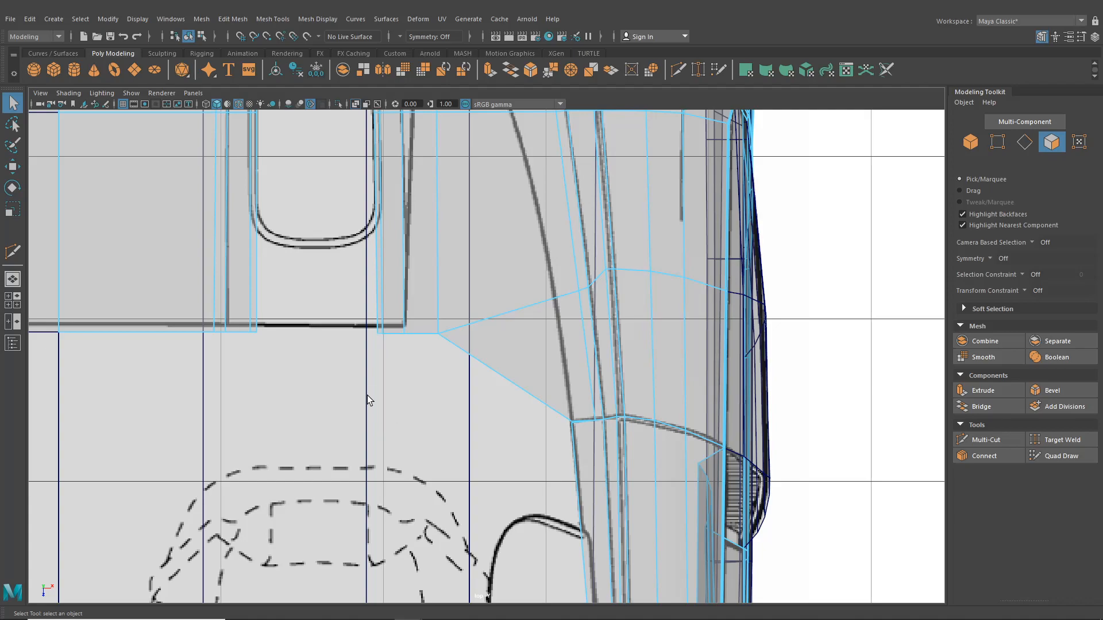
left_click(10, 282)
left_click_drag(453, 329, 474, 302, "alt")
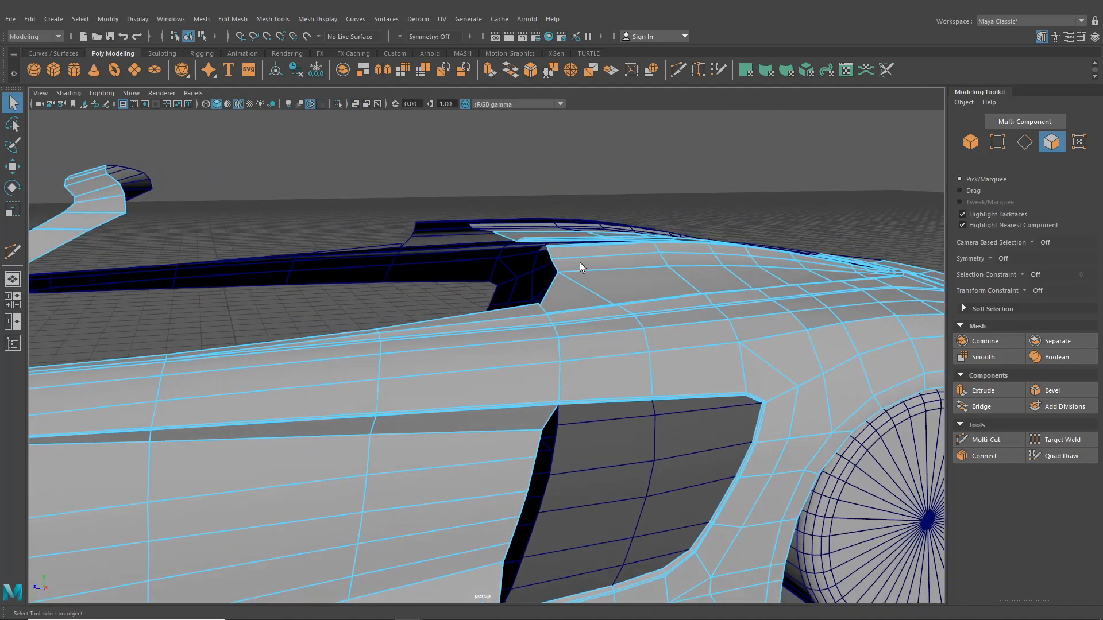
left_click_drag(580, 267, 475, 373, "alt")
left_click(698, 70)
right_click(542, 393)
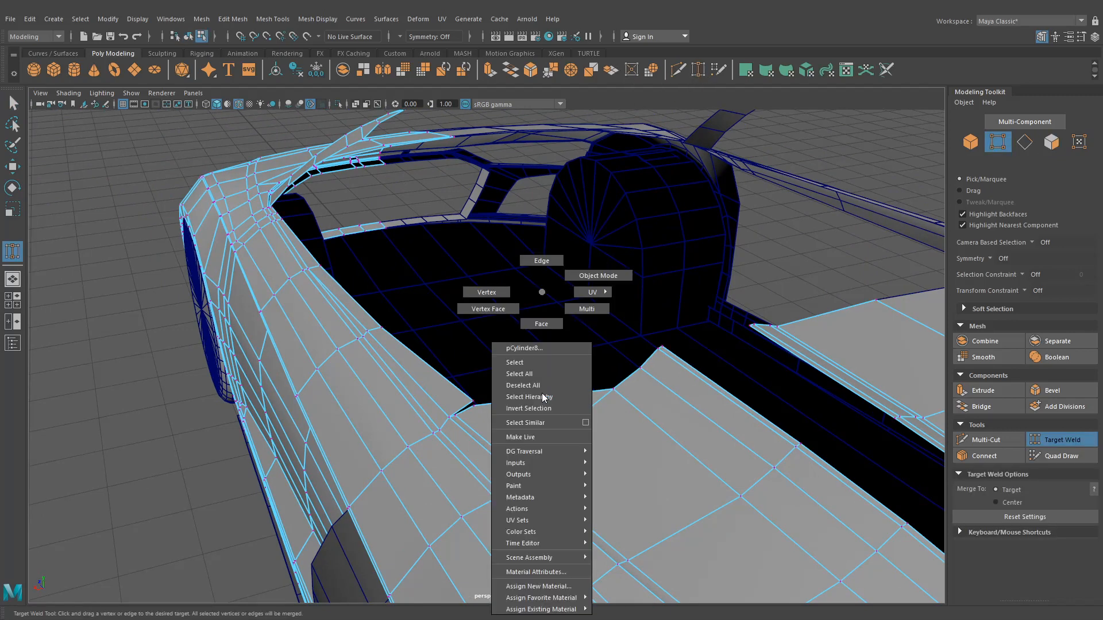
left_click(543, 396)
left_click(503, 427)
right_click_drag(475, 433, 430, 300)
scroll(472, 402, "up", 2)
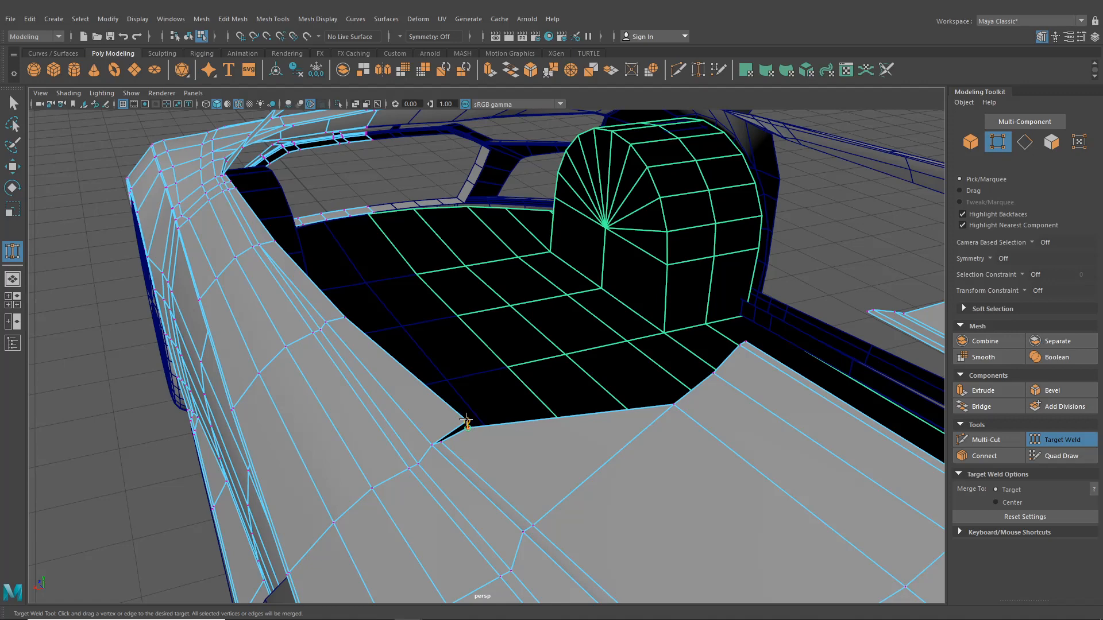
left_click(467, 435)
middle_click_drag(469, 439, 473, 384, "alt")
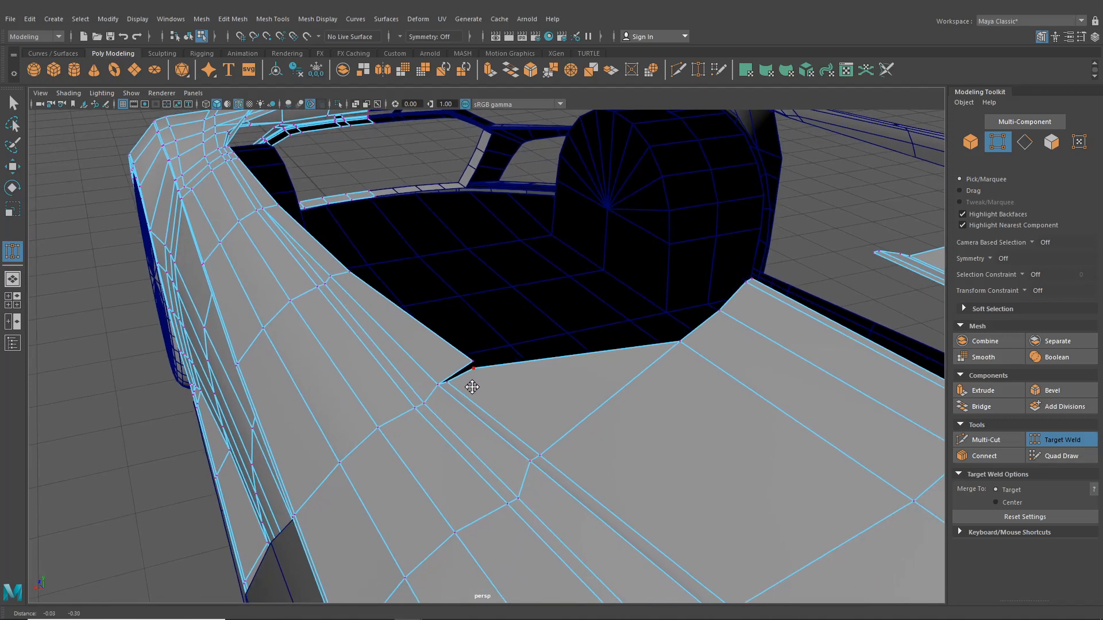
Insert an edge loop along the body's upper door strip, in line with the deck edge beside the open corner gap.
left_click(273, 19)
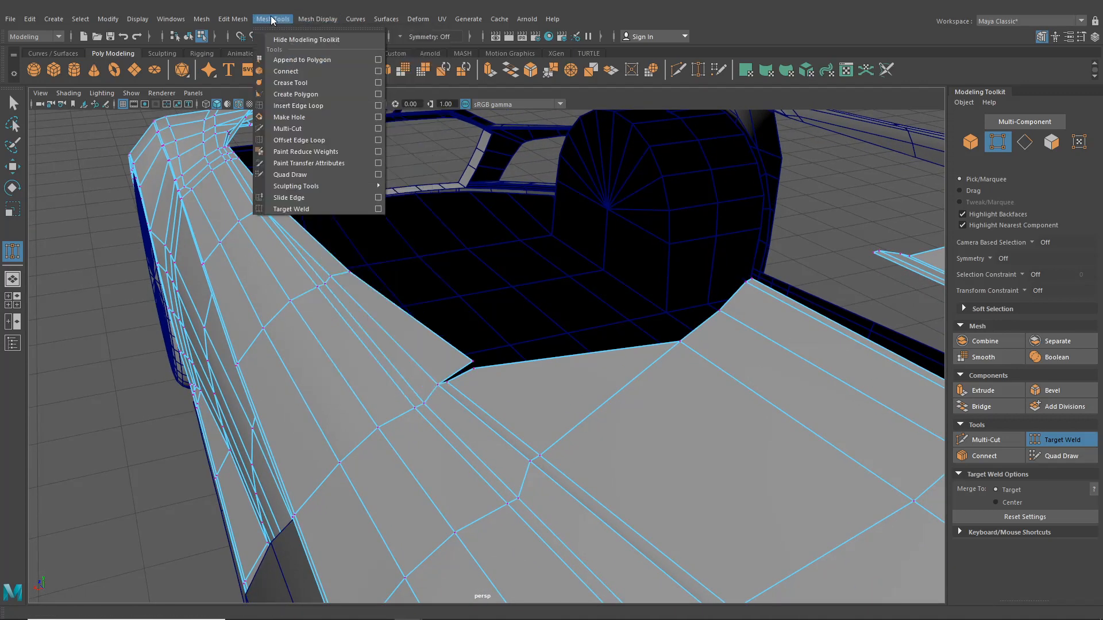
left_click(298, 106)
scroll(381, 327, "up", 5)
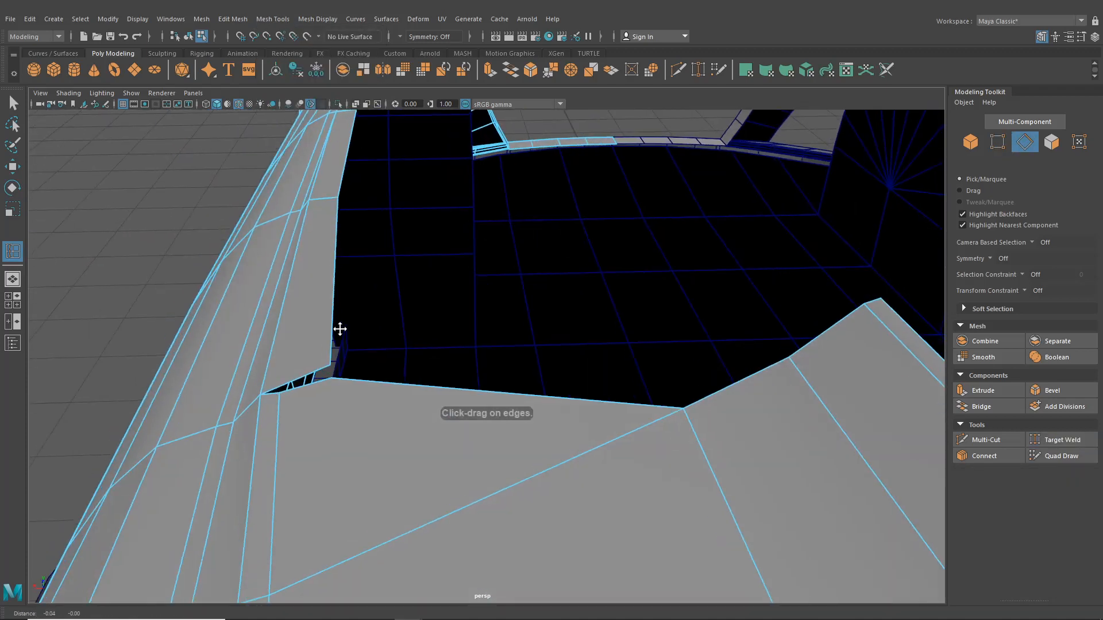
scroll(428, 314, "up", 2)
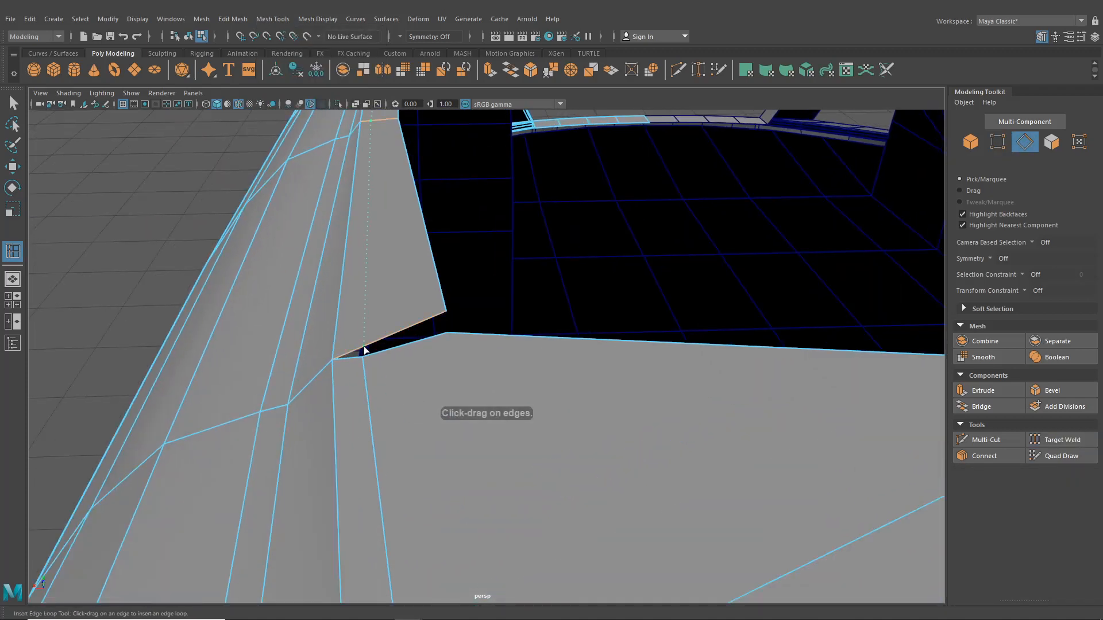
left_click(364, 347)
Examine how the new edge loop runs along the door's upper edge from the deck gap to the windshield pillar.
scroll(367, 347, "down", 5)
left_click_drag(366, 347, 498, 360, "alt")
middle_click_drag(499, 361, 741, 368, "alt")
middle_click_drag(443, 360, 725, 350, "alt")
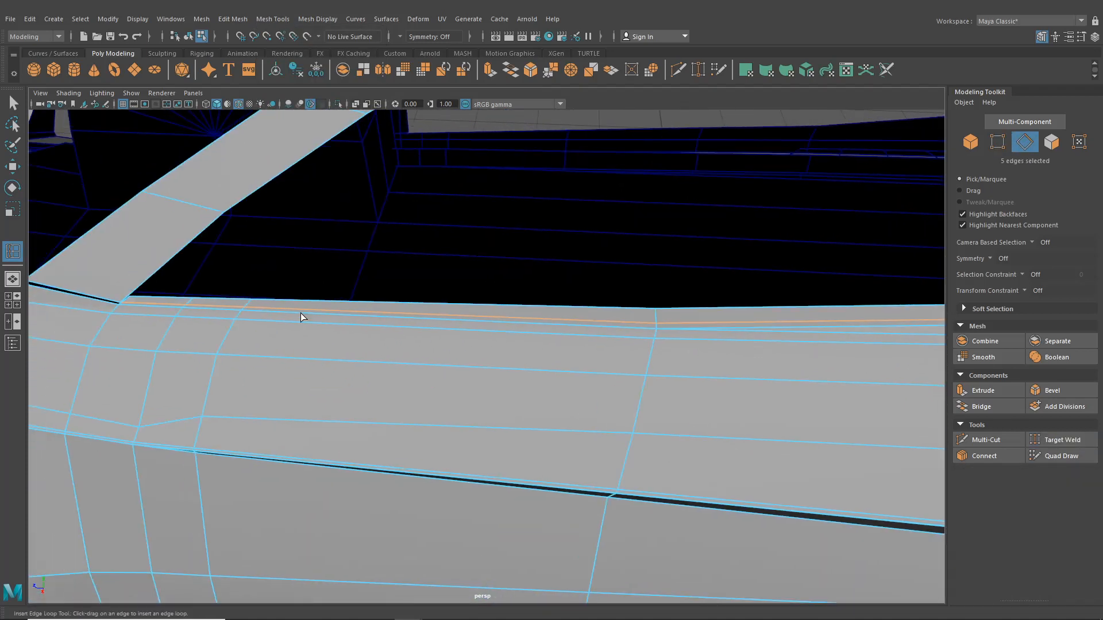
scroll(318, 315, "down", 5)
left_click_drag(574, 346, 438, 322, "alt")
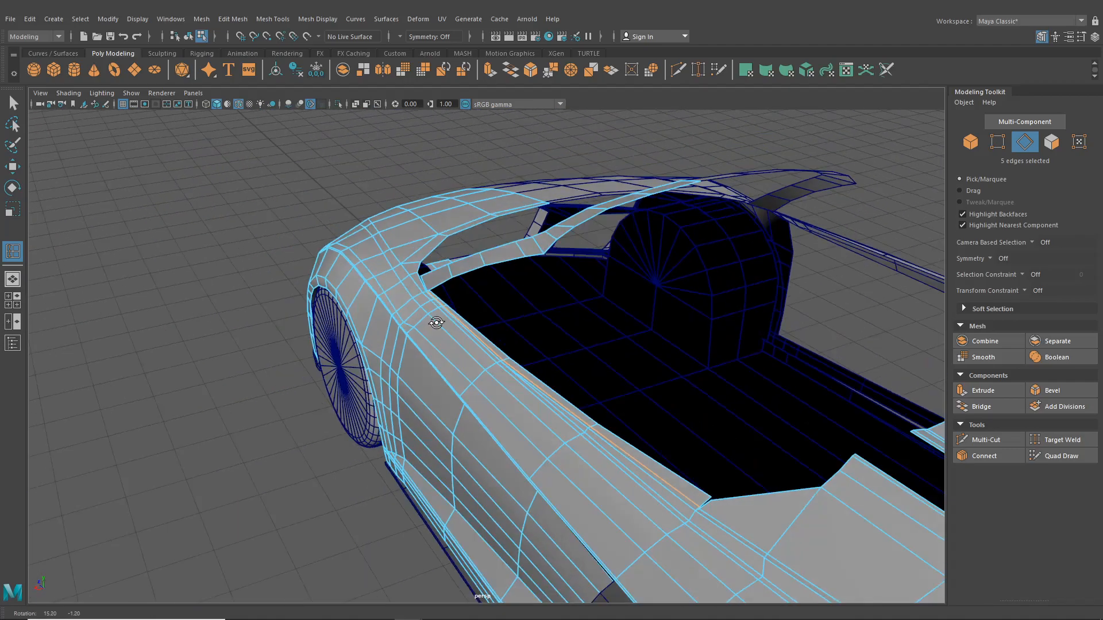
middle_click_drag(438, 322, 383, 274, "alt")
scroll(455, 345, "up", 3)
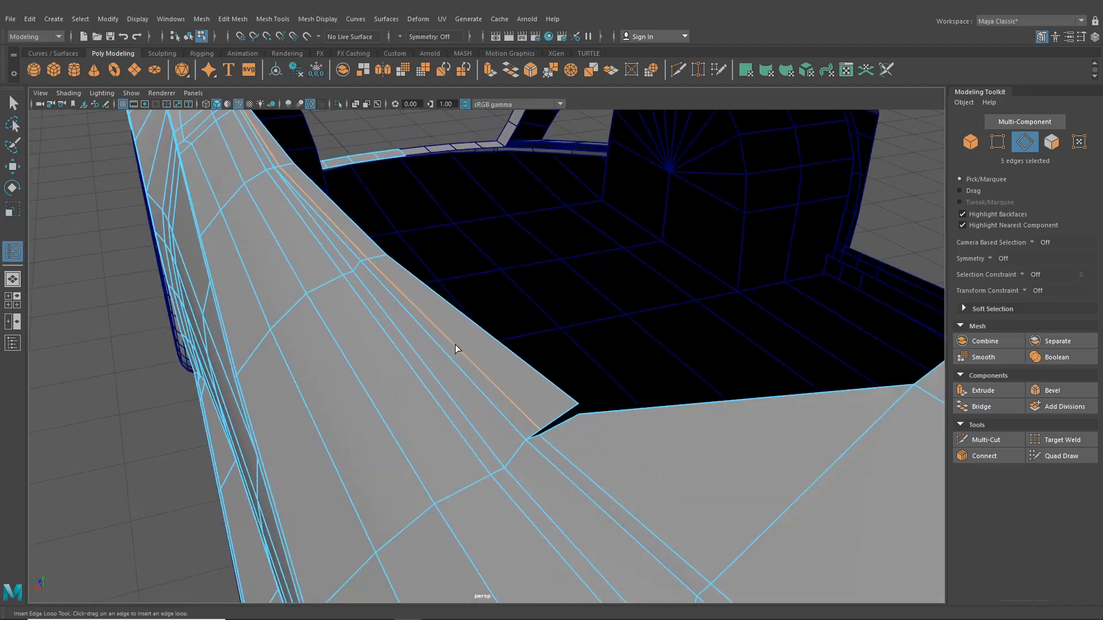
Target-weld the deck's two open edge vertices onto the matching door strip vertices to close the corner gap, and return to object selection.
left_click(694, 75)
right_click_drag(366, 292, 330, 291)
scroll(495, 399, "up", 5)
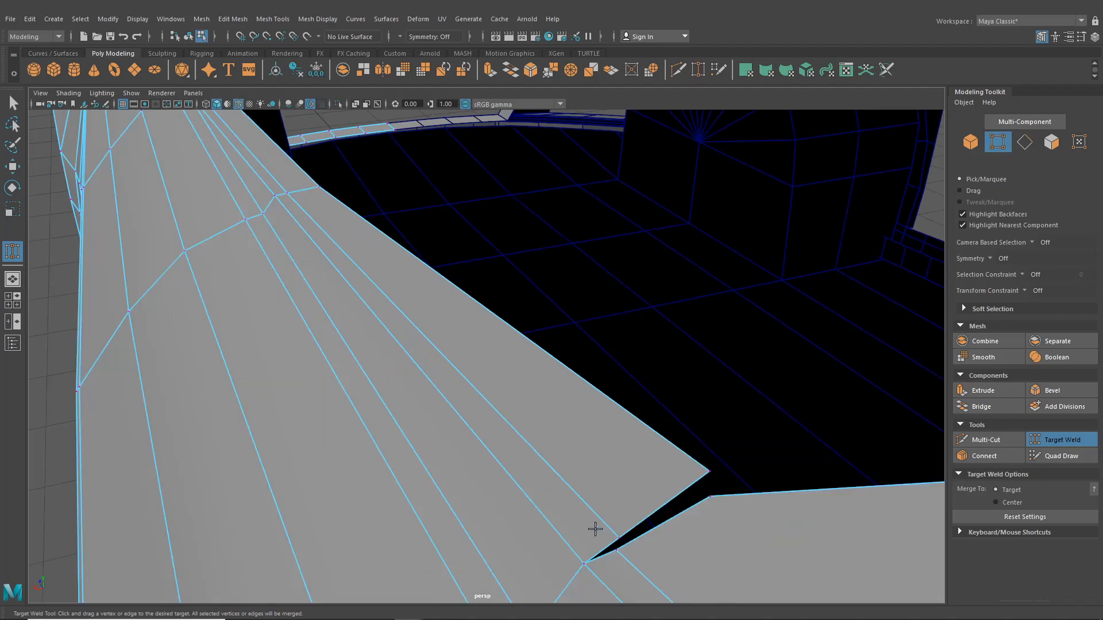
left_click_drag(616, 550, 635, 528)
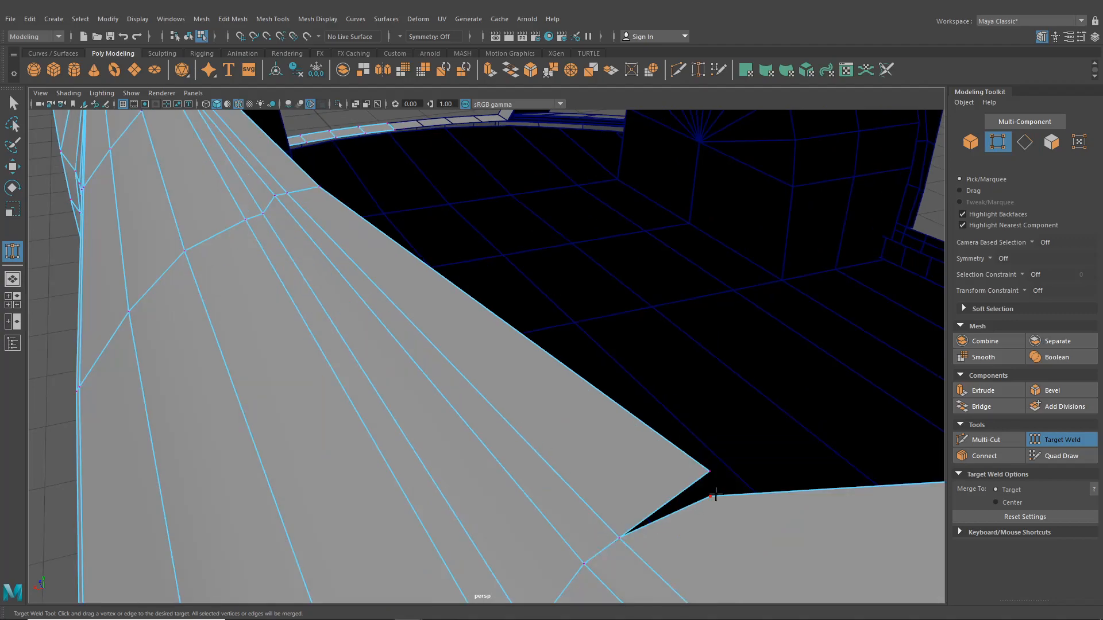
left_click_drag(710, 474, 710, 472)
scroll(635, 480, "down", 8)
left_click_drag(635, 480, 761, 458, "alt")
left_click(188, 36)
Inspect the closed corner and the diagonal front edge of the rear deck from above and from the side.
left_click_drag(582, 240, 604, 289, "alt")
scroll(604, 289, "up", 5)
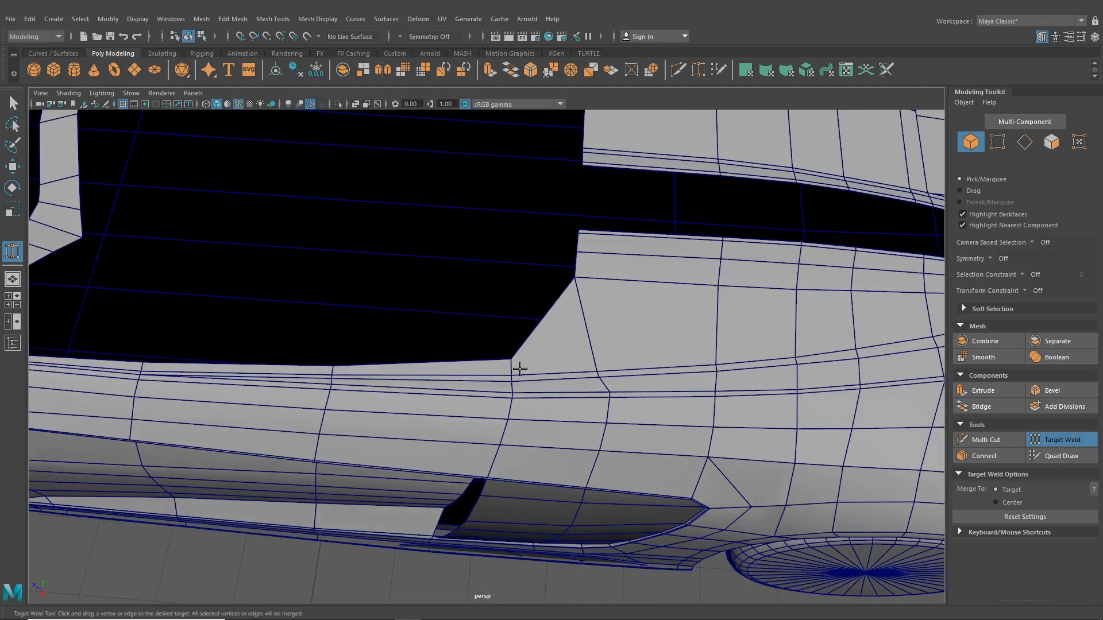
scroll(528, 362, "down", 6)
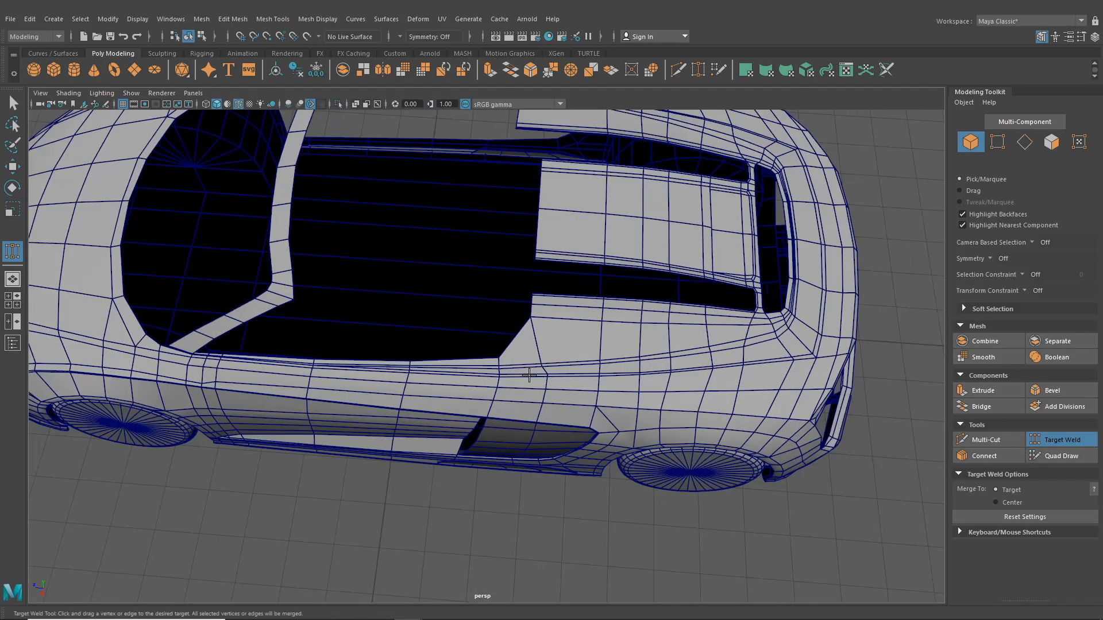
left_click_drag(526, 378, 514, 248, "alt")
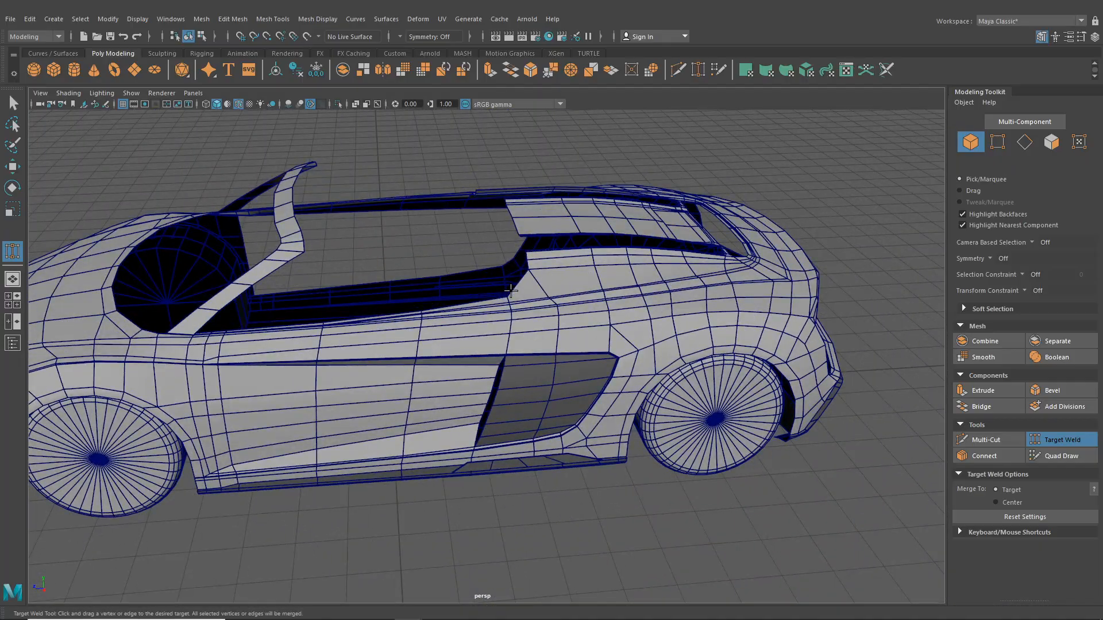
scroll(510, 292, "down", 5)
left_click_drag(511, 292, 528, 341, "alt")
scroll(528, 340, "up", 6)
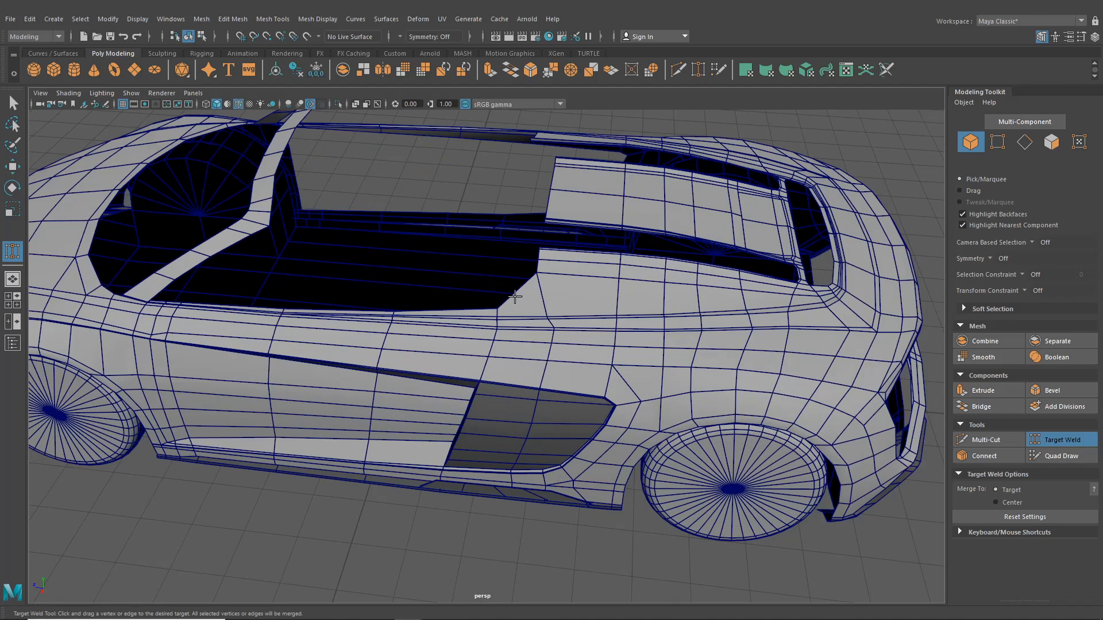
Switch to the Select tool and review the whole car body from the side and front three-quarter views.
scroll(515, 297, "down", 4)
left_click_drag(516, 297, 614, 269, "alt")
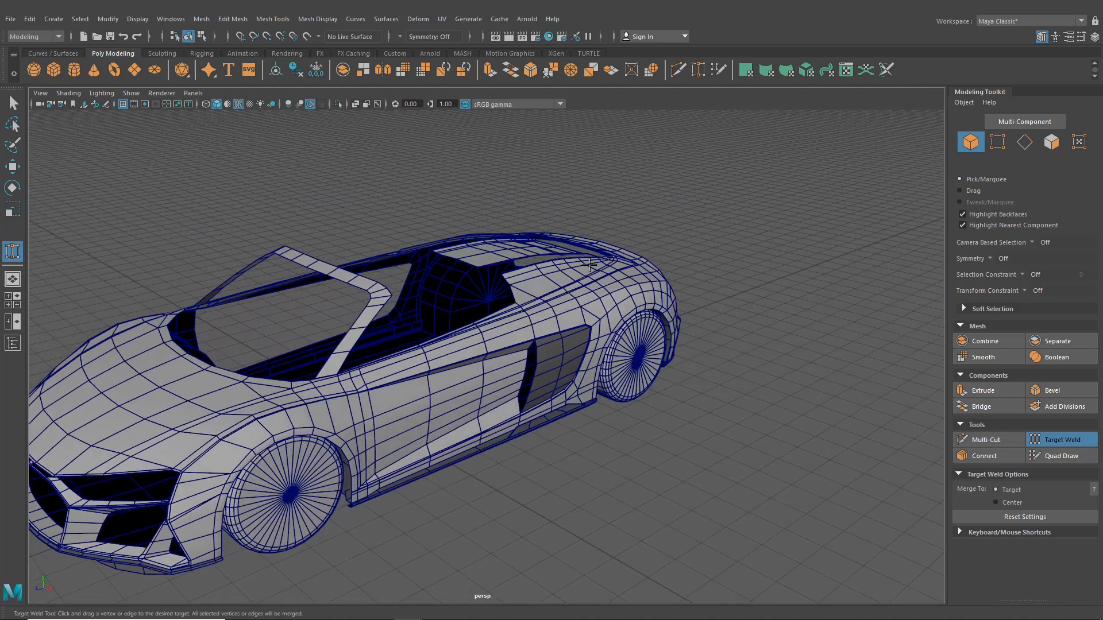
scroll(339, 296, "down", 1)
middle_click_drag(339, 296, 444, 248, "alt")
left_click_drag(612, 332, 529, 311, "alt")
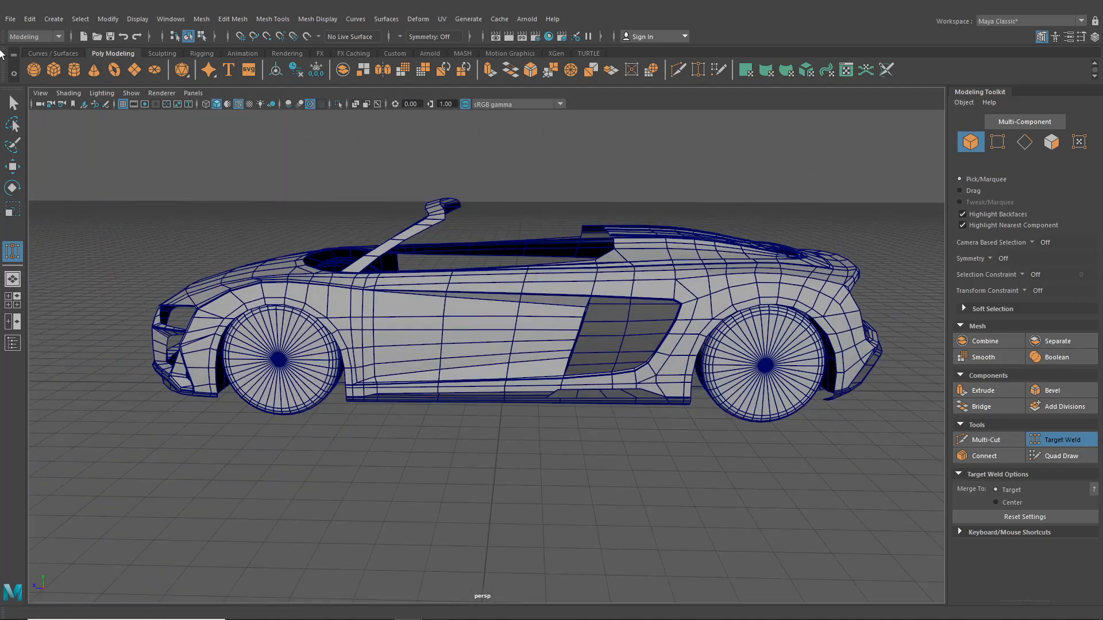
left_click(11, 103)
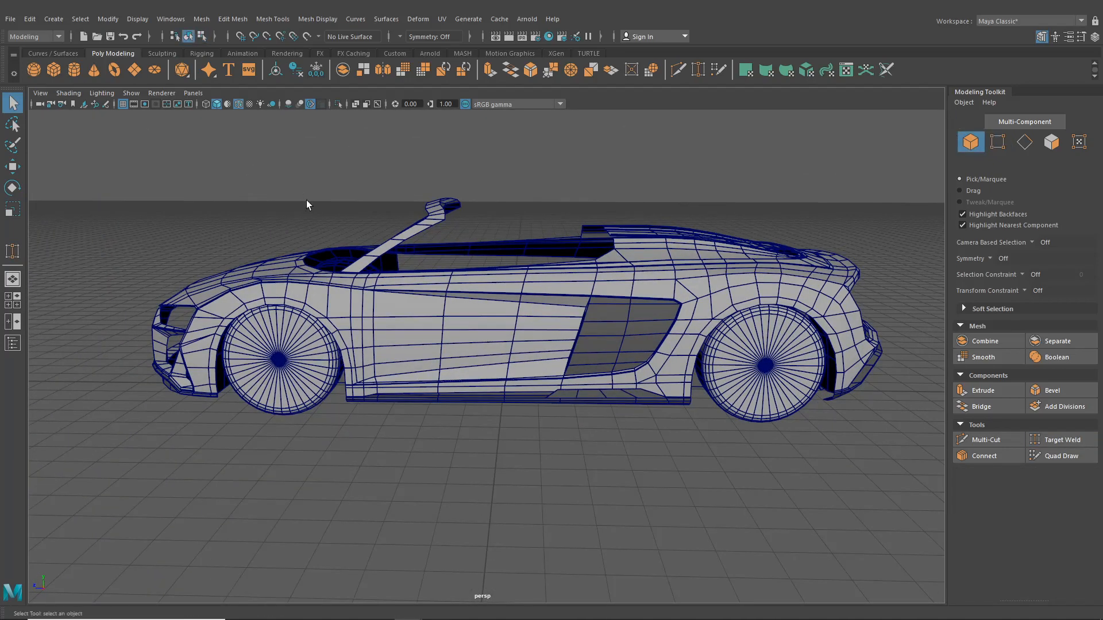
left_click_drag(308, 204, 373, 257, "alt")
left_click_drag(536, 323, 460, 240, "alt")
left_click_drag(537, 316, 703, 300, "alt")
middle_click_drag(680, 299, 700, 301, "alt")
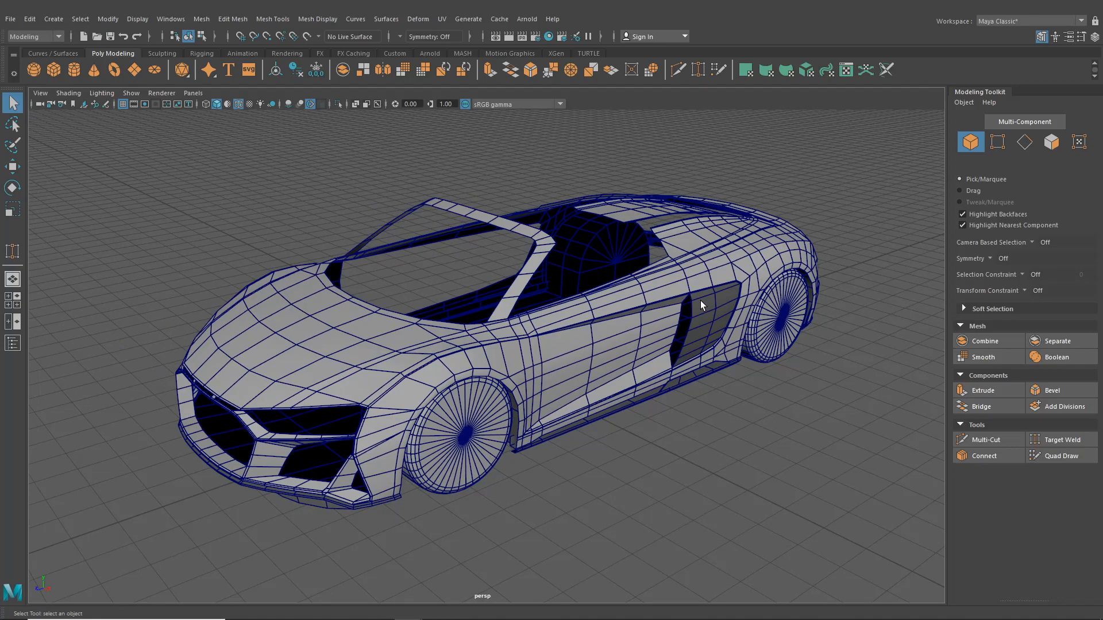
left_click_drag(605, 272, 908, 263, "alt")
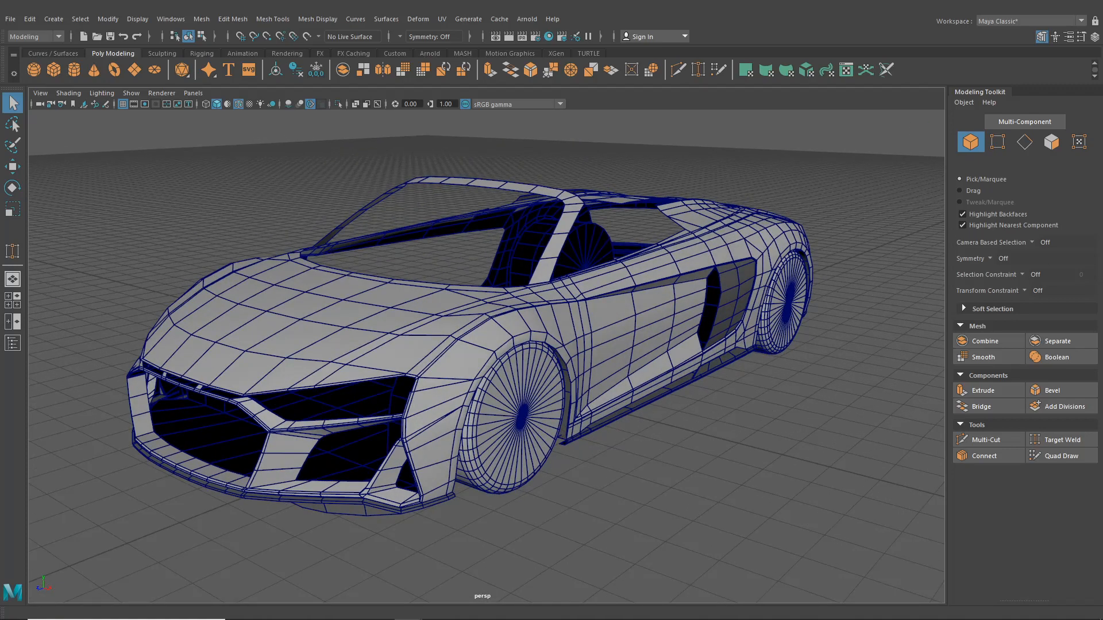